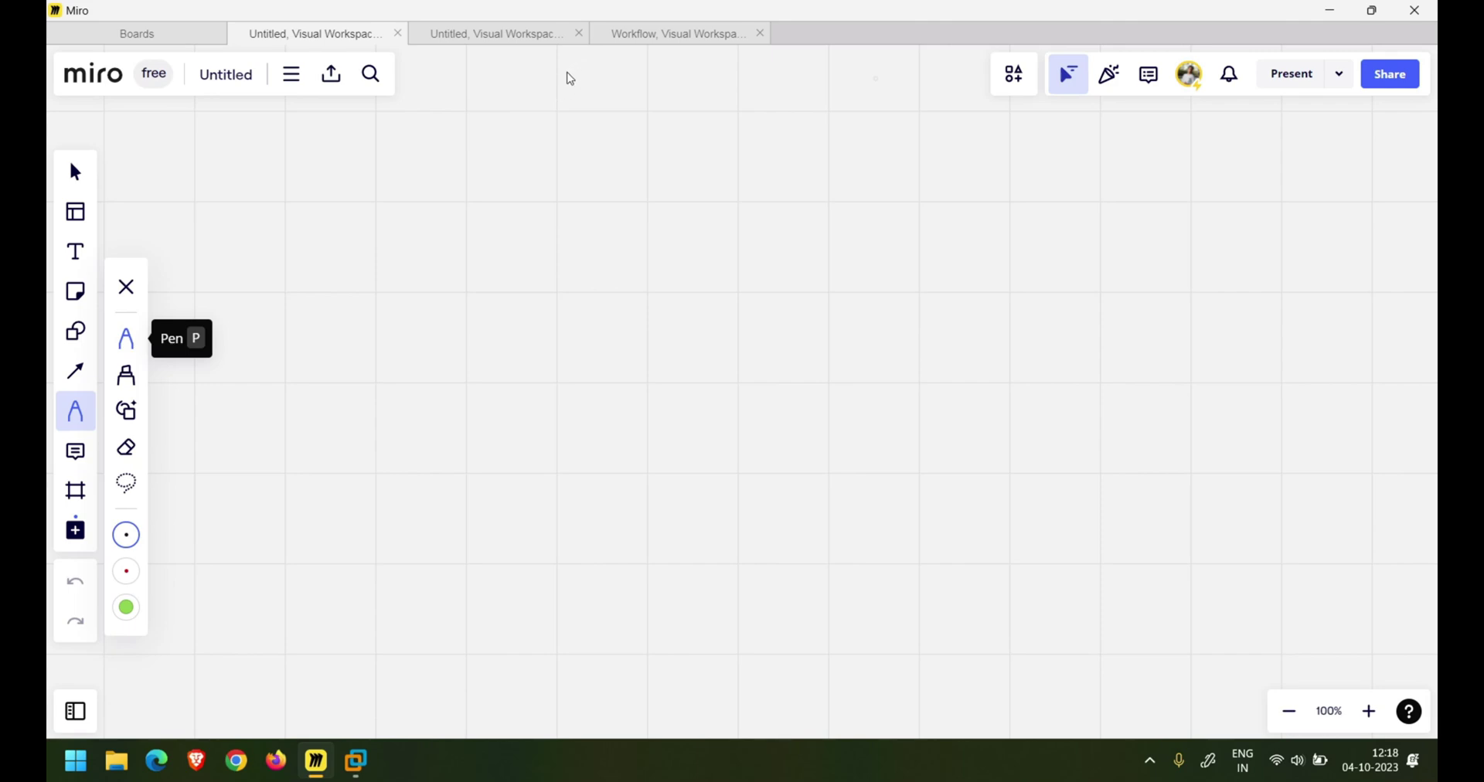
- Handwrite the heading 'group policy object' at the top of the board and underline it
mouse_move(455, 65)
mouse_down()
mouse_move(448, 100)
mouse_move(469, 107)
mouse_move(515, 87)
mouse_move(593, 110)
mouse_move(612, 85)
mouse_up()
drag(617, 81, 643, 90)
drag(646, 81, 664, 115)
drag(756, 60, 770, 108)
drag(785, 84, 821, 89)
drag(815, 75, 838, 71)
drag(734, 95, 807, 92)
drag(597, 96, 698, 92)
drag(471, 104, 551, 100)
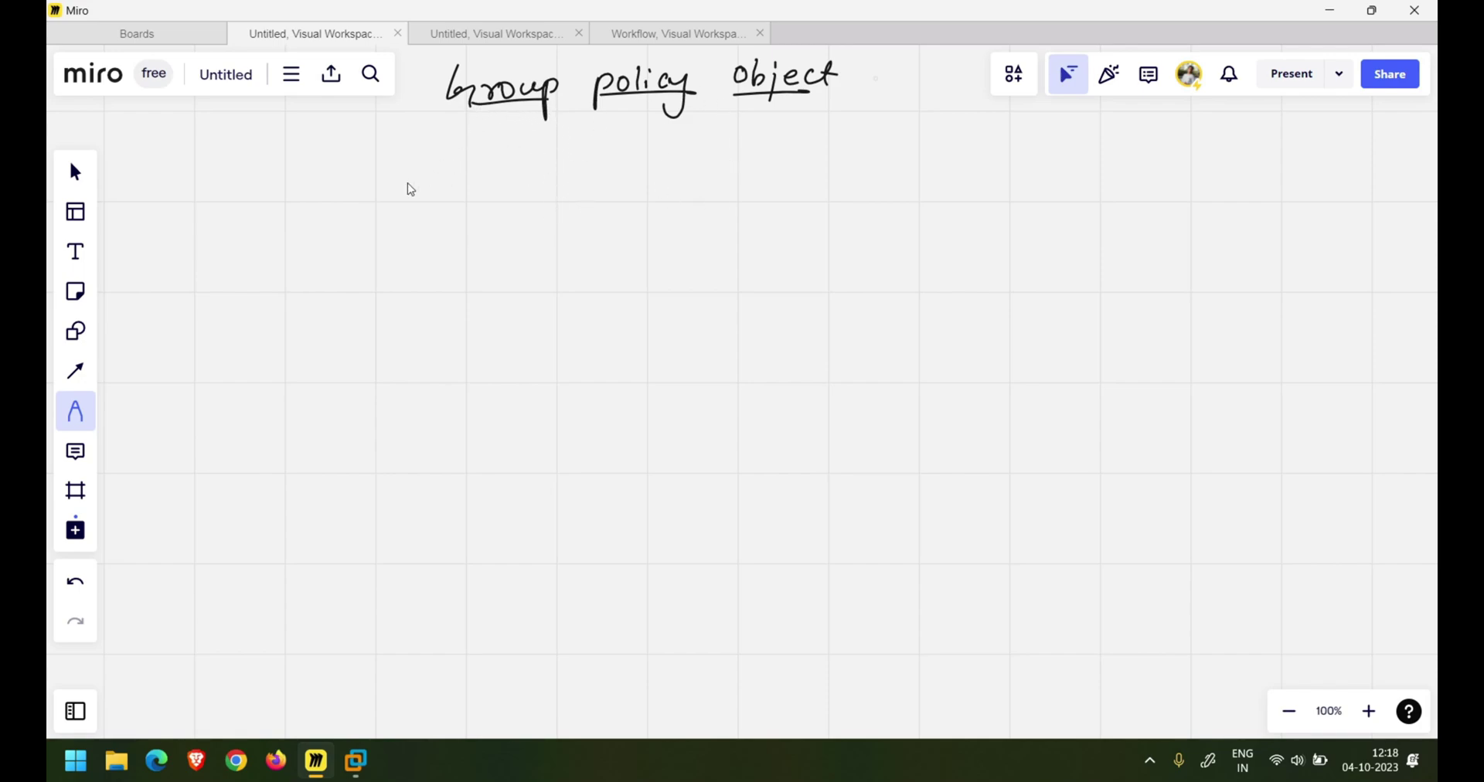
- Sketch a row of four computer monitors, then lasso and duplicate them into a second row
mouse_move(868, 151)
mouse_down()
mouse_move(854, 195)
mouse_move(912, 198)
mouse_move(872, 214)
mouse_up()
mouse_move(1018, 174)
mouse_down()
mouse_move(970, 231)
mouse_move(1119, 186)
mouse_move(1068, 248)
mouse_move(1226, 197)
mouse_move(1141, 241)
mouse_move(1191, 272)
mouse_up()
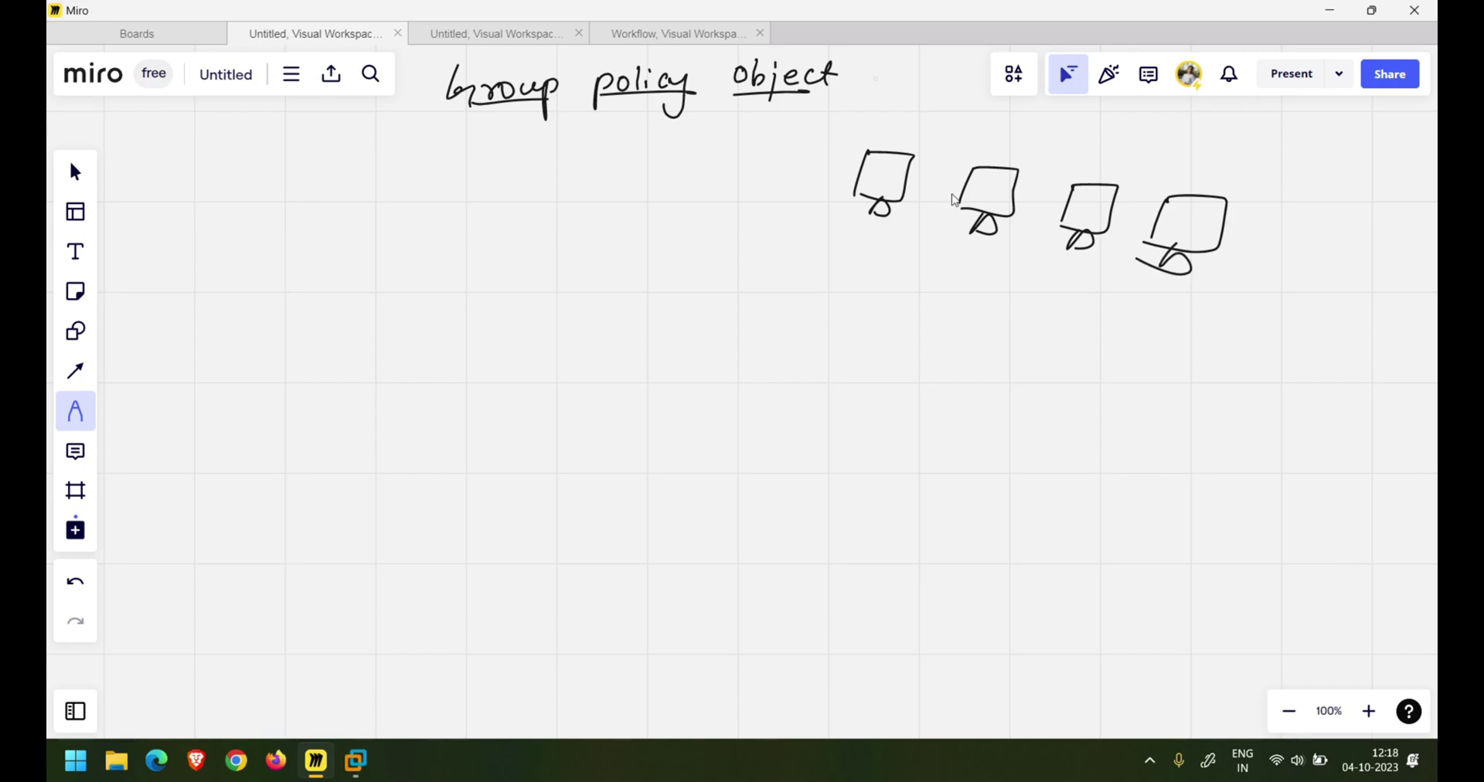
click(75, 411)
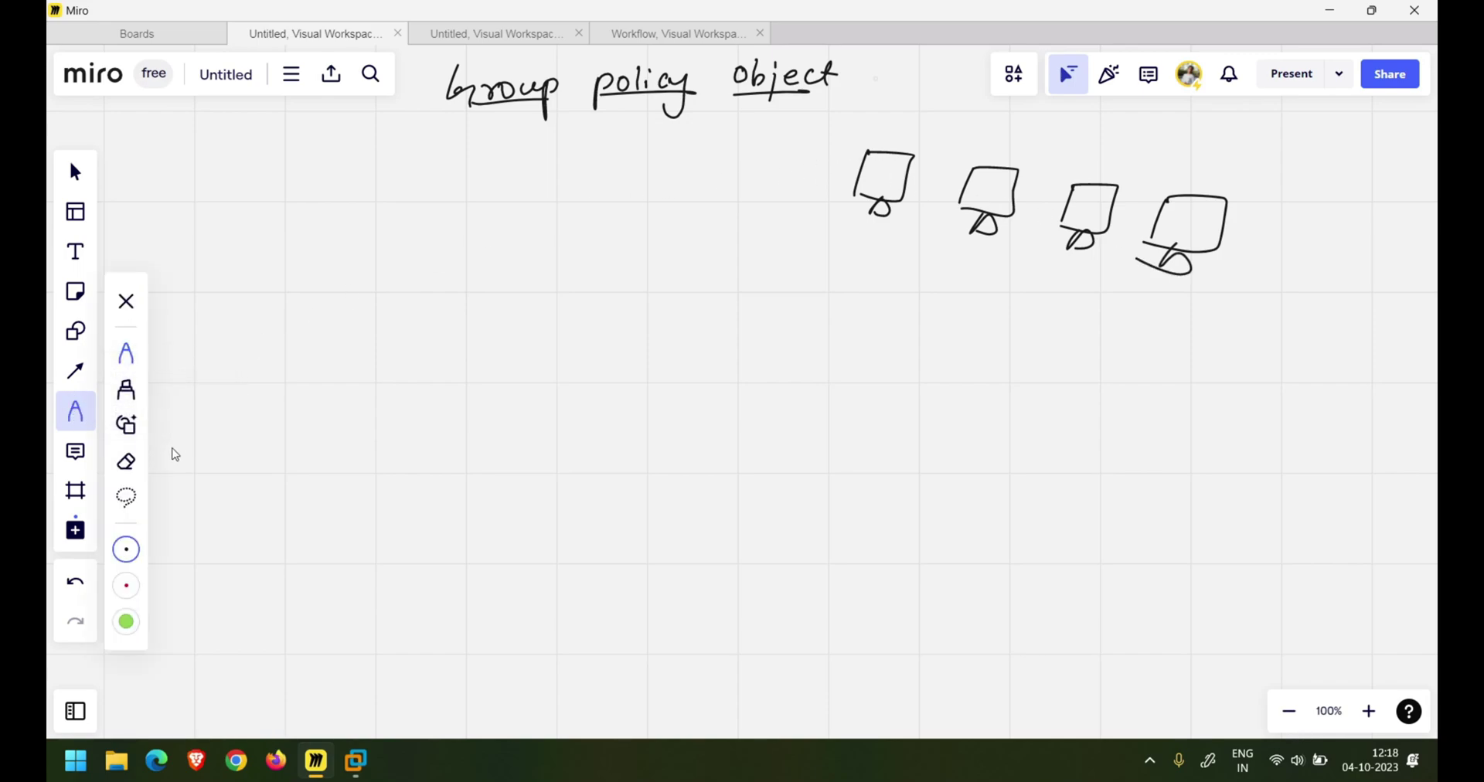
click(126, 495)
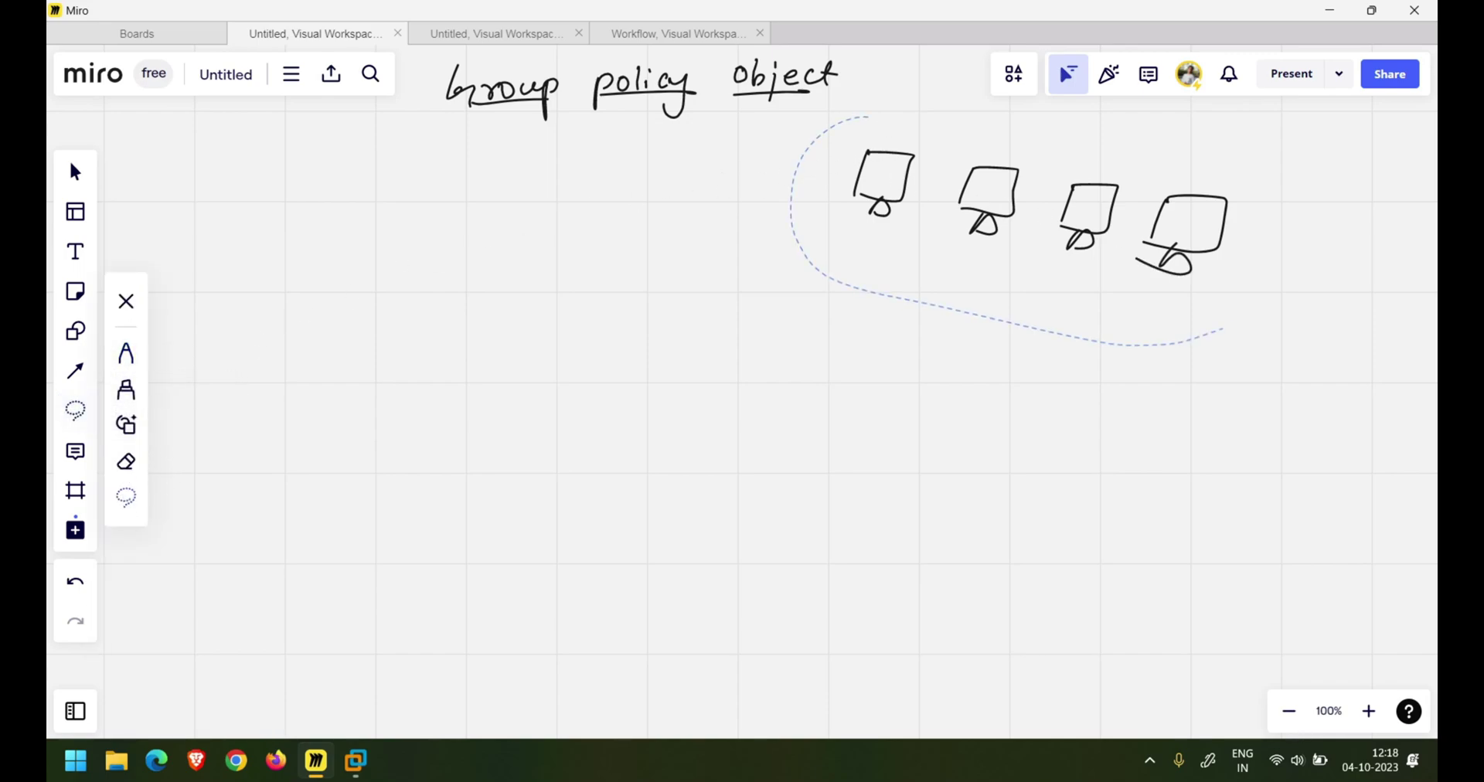
drag(1256, 145, 869, 118)
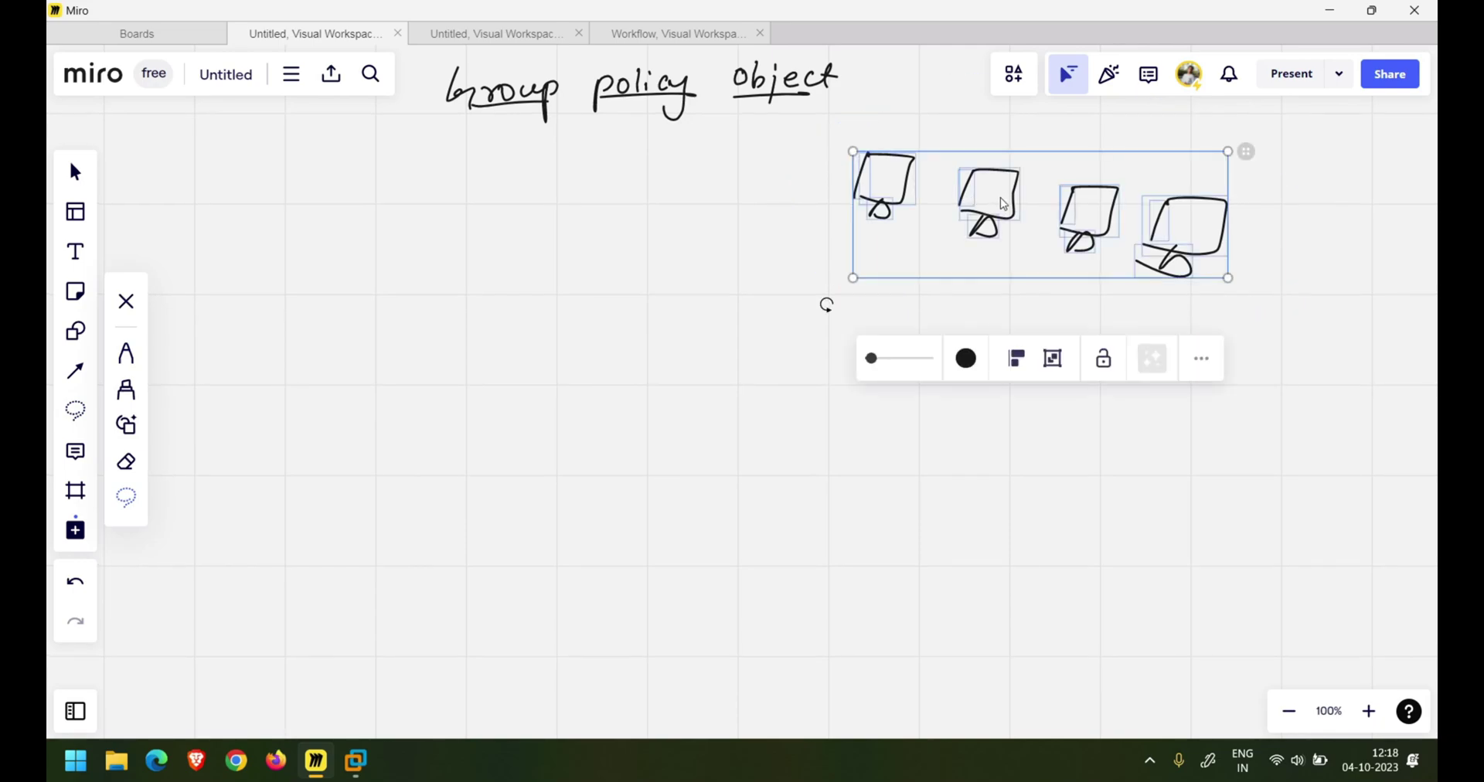
drag(1040, 207, 1016, 313)
click(623, 229)
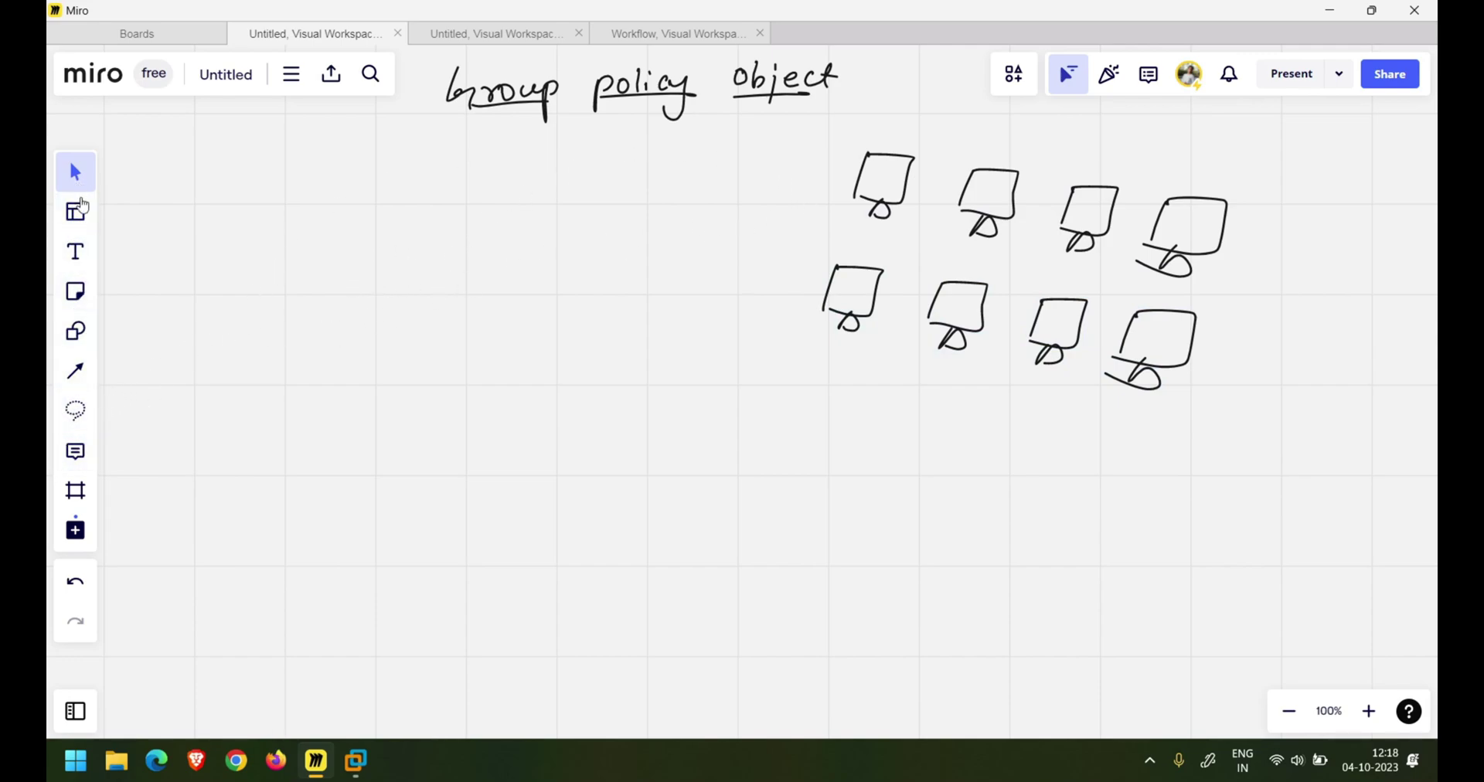
- Draw a building outline around the two rows of monitors with the pen
key(p)
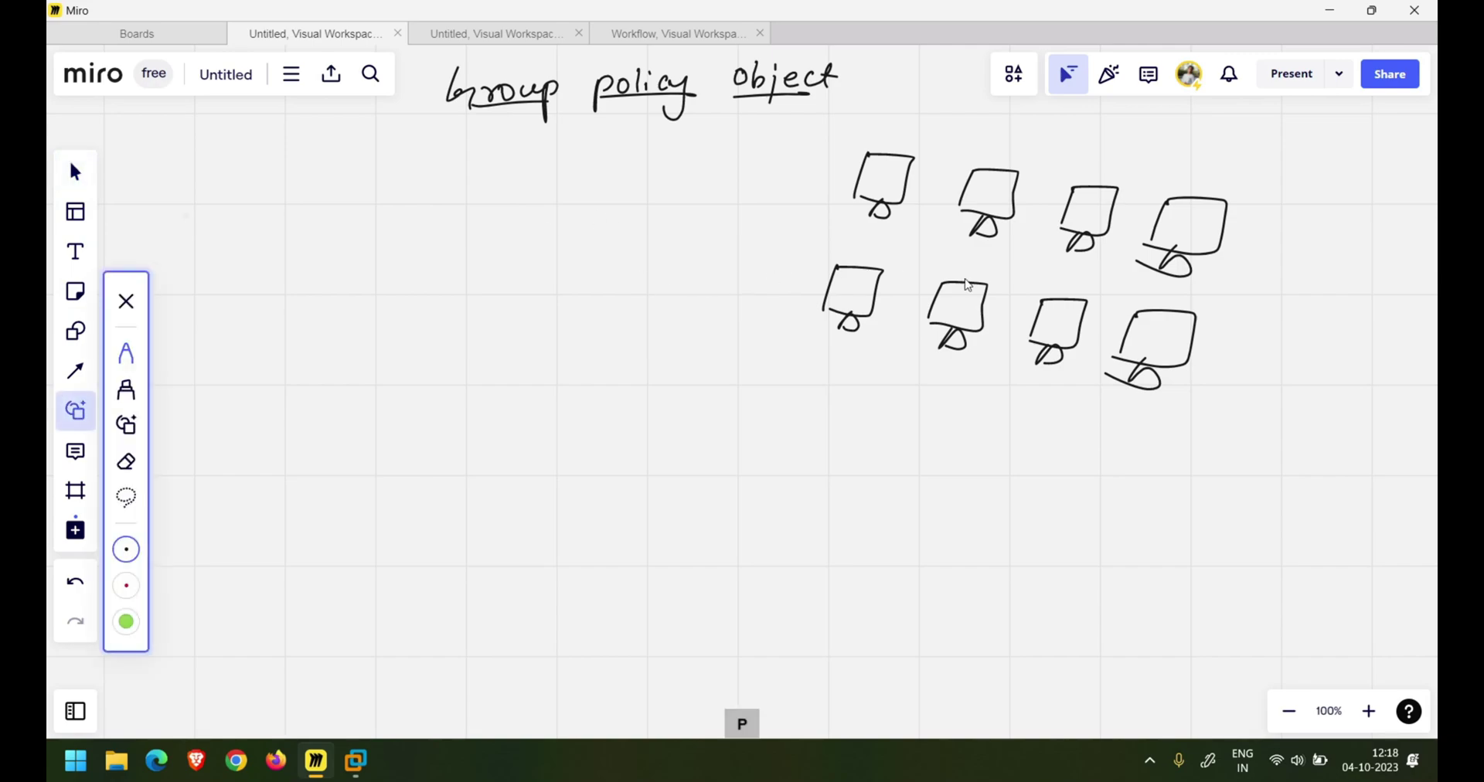
drag(859, 112, 757, 324)
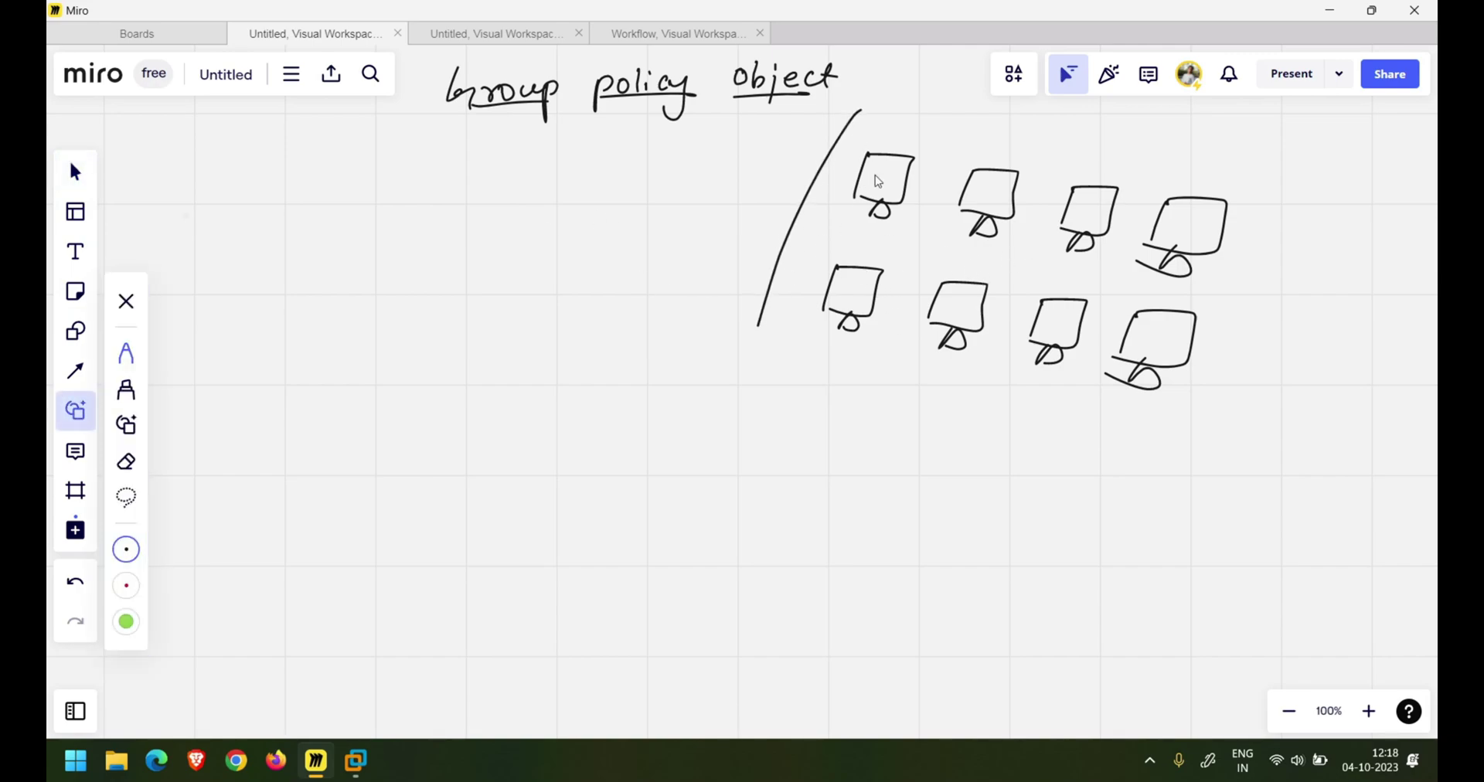
mouse_move(857, 113)
mouse_down()
mouse_move(1124, 184)
mouse_move(1225, 232)
mouse_move(1105, 402)
mouse_move(810, 361)
mouse_move(819, 413)
mouse_up()
- Write 'Change wallpaper' below the outline and underline it
mouse_move(833, 374)
mouse_down()
mouse_move(864, 408)
mouse_move(893, 404)
mouse_move(908, 446)
mouse_up()
drag(926, 411, 1118, 442)
mouse_move(1113, 427)
mouse_down()
mouse_move(1095, 473)
mouse_move(1158, 439)
mouse_move(1178, 447)
mouse_up()
drag(1047, 434, 1174, 465)
drag(829, 420, 948, 426)
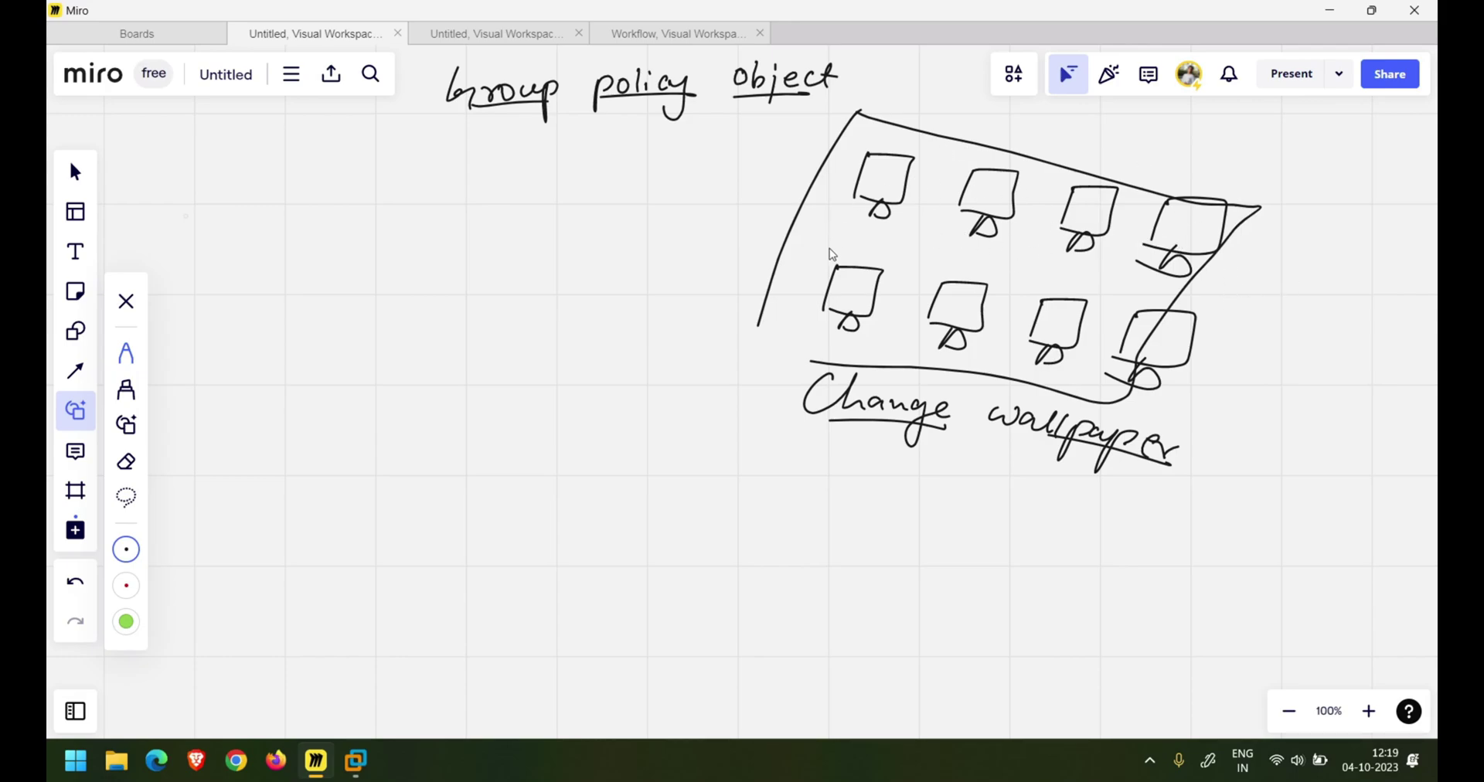
- Add a '30 min' note left of the outline, '100' and '1000' beside the monitors, and begin 'User'
mouse_move(725, 217)
mouse_down()
mouse_move(738, 227)
mouse_move(721, 244)
mouse_move(752, 207)
mouse_move(753, 224)
mouse_move(850, 172)
mouse_up()
drag(850, 199, 726, 241)
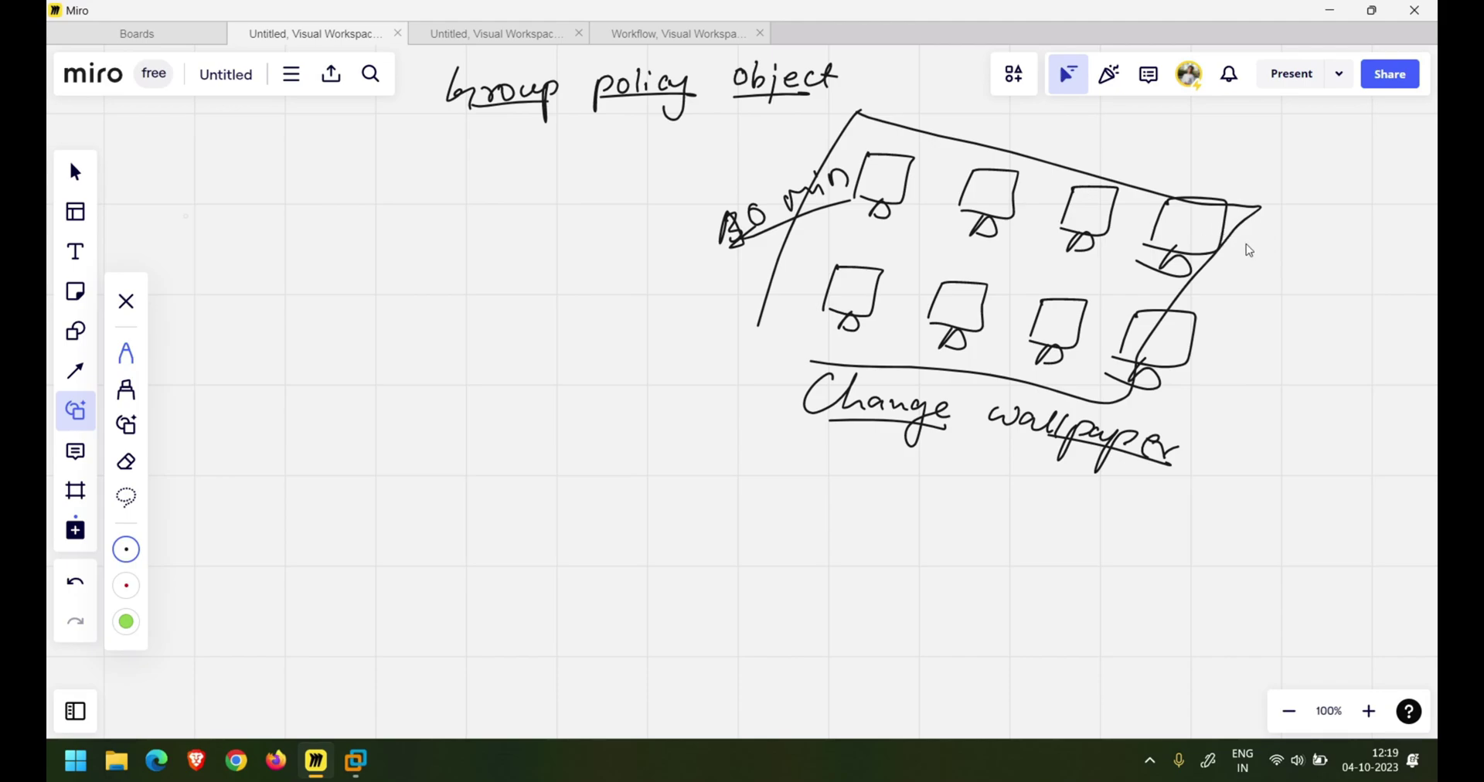
mouse_move(1260, 244)
mouse_down()
mouse_move(1231, 265)
mouse_move(1270, 253)
mouse_up()
mouse_move(1289, 254)
mouse_down()
mouse_move(1301, 281)
mouse_move(1241, 292)
mouse_up()
drag(1262, 289, 1270, 296)
drag(1283, 296, 1294, 332)
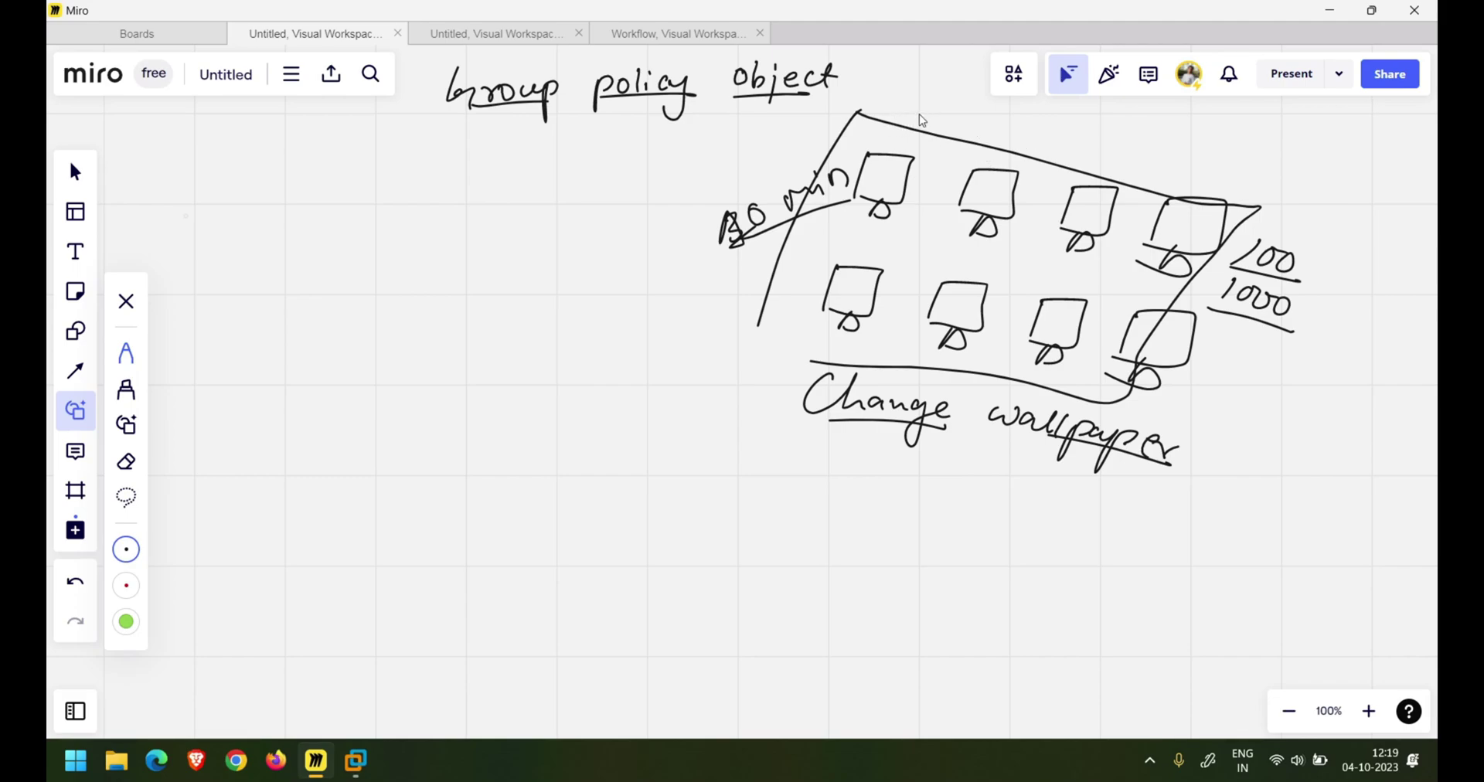
mouse_move(970, 106)
mouse_down()
mouse_move(958, 124)
mouse_move(1026, 114)
mouse_up()
- Finish an underlined 'User' label, write an example e-mail address, then underline and circle its parts
drag(942, 133, 1083, 136)
drag(1091, 112, 1103, 135)
mouse_move(1119, 126)
mouse_down()
mouse_move(1118, 138)
mouse_move(1147, 112)
mouse_move(1169, 139)
mouse_up()
mouse_move(1178, 135)
mouse_down()
mouse_move(1186, 119)
mouse_move(1177, 155)
mouse_up()
drag(1210, 141, 1260, 143)
drag(1266, 131, 1265, 142)
drag(1273, 126, 1354, 160)
drag(1085, 145, 1307, 180)
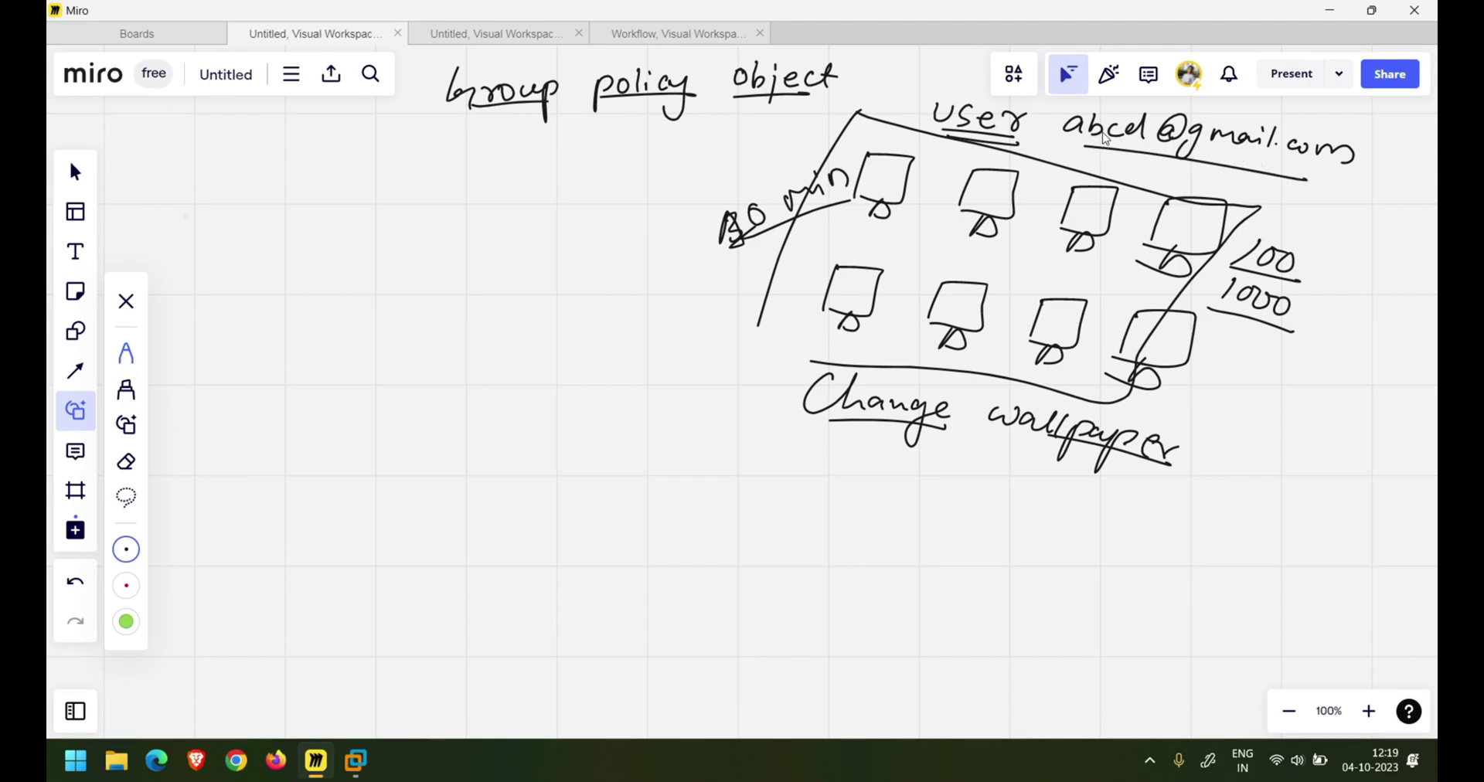
mouse_move(1207, 111)
mouse_down()
mouse_move(1383, 144)
mouse_move(1302, 163)
mouse_move(1194, 146)
mouse_up()
drag(1084, 144, 1207, 164)
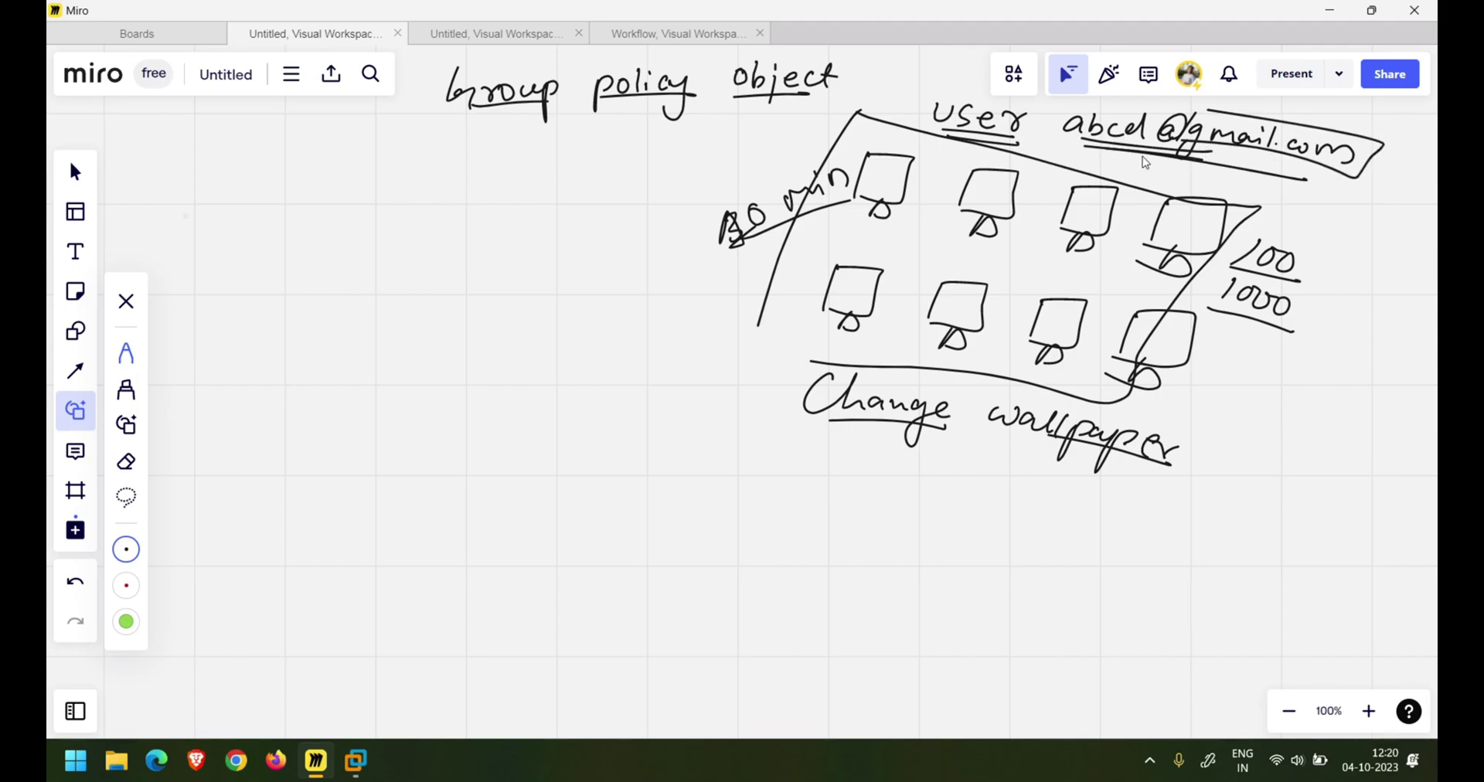
mouse_move(1110, 101)
mouse_down()
mouse_move(1062, 98)
mouse_move(1113, 160)
mouse_move(1159, 108)
mouse_move(1068, 116)
mouse_up()
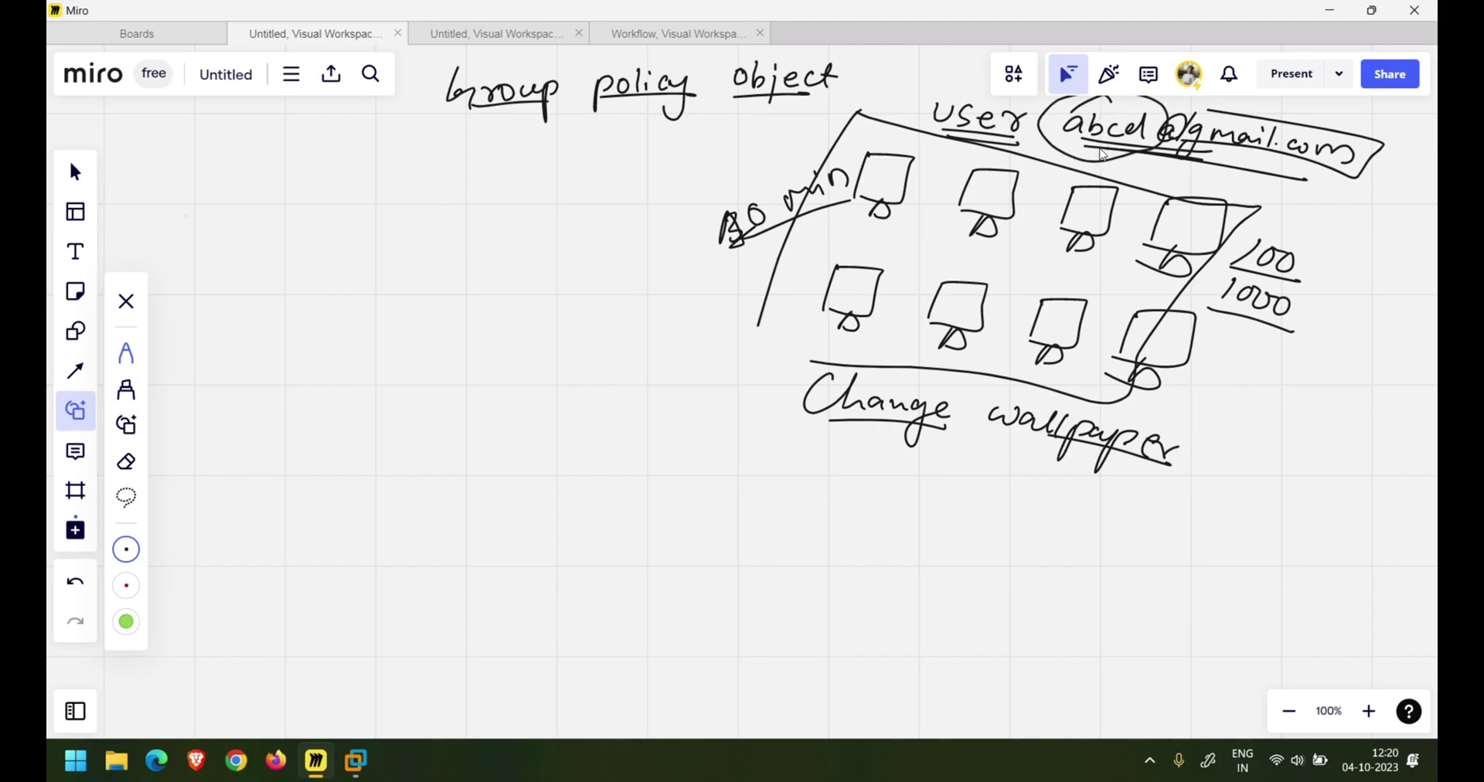
- Circle 'group' and 'policy' in the heading and box 'object'
mouse_move(506, 51)
mouse_down()
mouse_move(433, 108)
mouse_move(570, 63)
mouse_move(510, 55)
mouse_up()
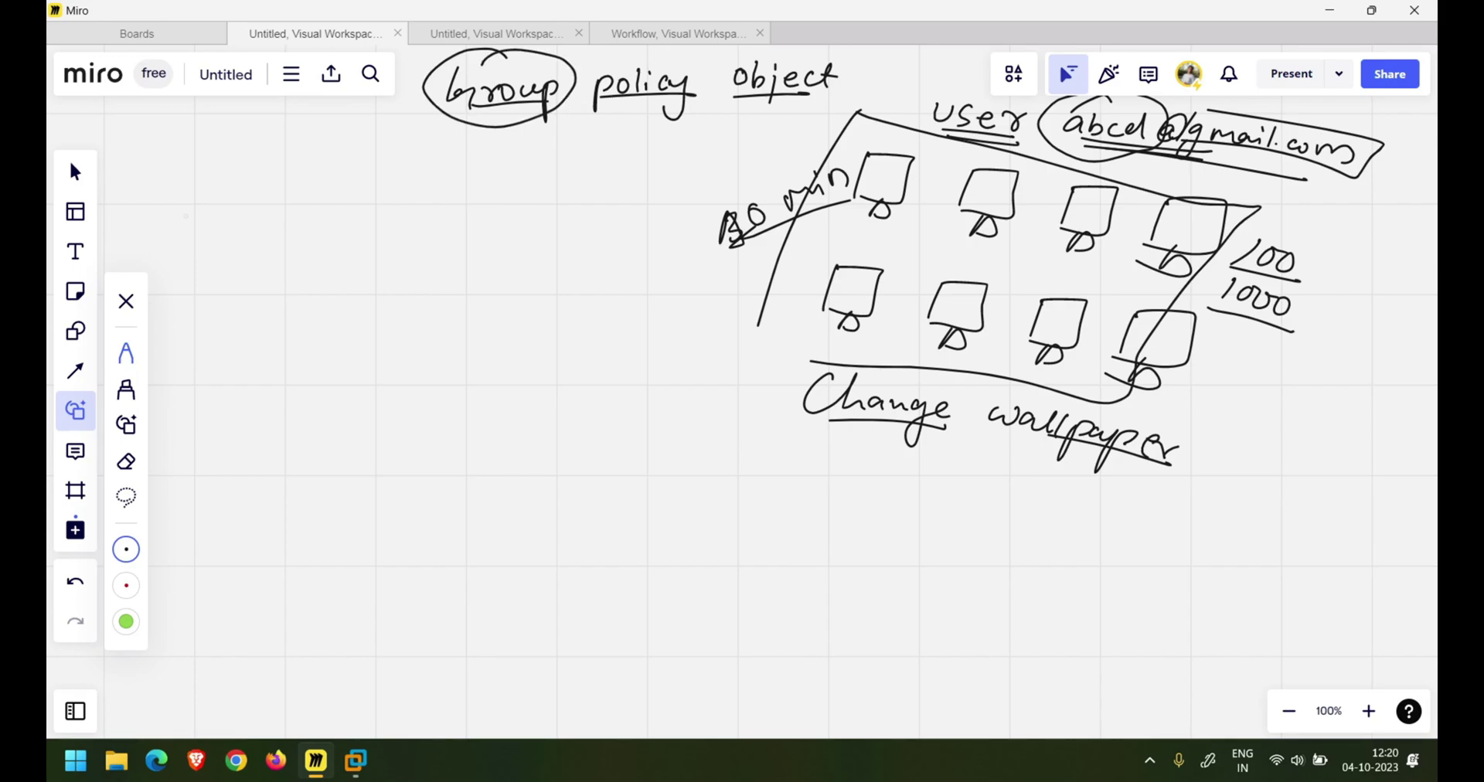
mouse_move(602, 60)
mouse_down()
mouse_move(586, 77)
mouse_move(672, 118)
mouse_move(645, 57)
mouse_move(595, 62)
mouse_move(561, 118)
mouse_move(605, 116)
mouse_up()
mouse_move(718, 102)
mouse_down()
mouse_move(727, 52)
mouse_move(869, 55)
mouse_move(719, 101)
mouse_move(761, 103)
mouse_up()
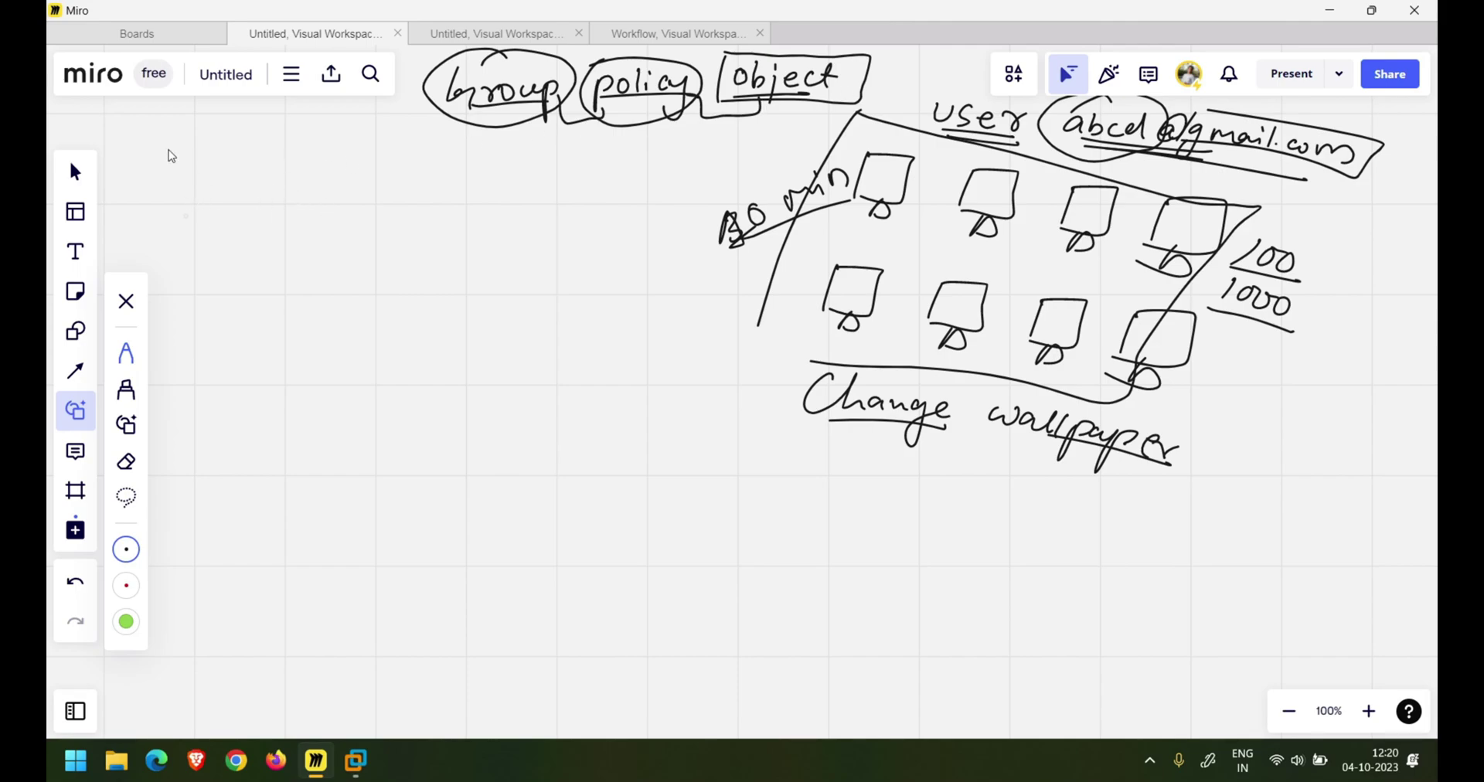
- Draw a server box labelled DC with an underlined 'Cloud. Commander' below it
mouse_move(201, 184)
mouse_down()
mouse_move(199, 305)
mouse_move(250, 172)
mouse_move(330, 259)
mouse_move(221, 315)
mouse_up()
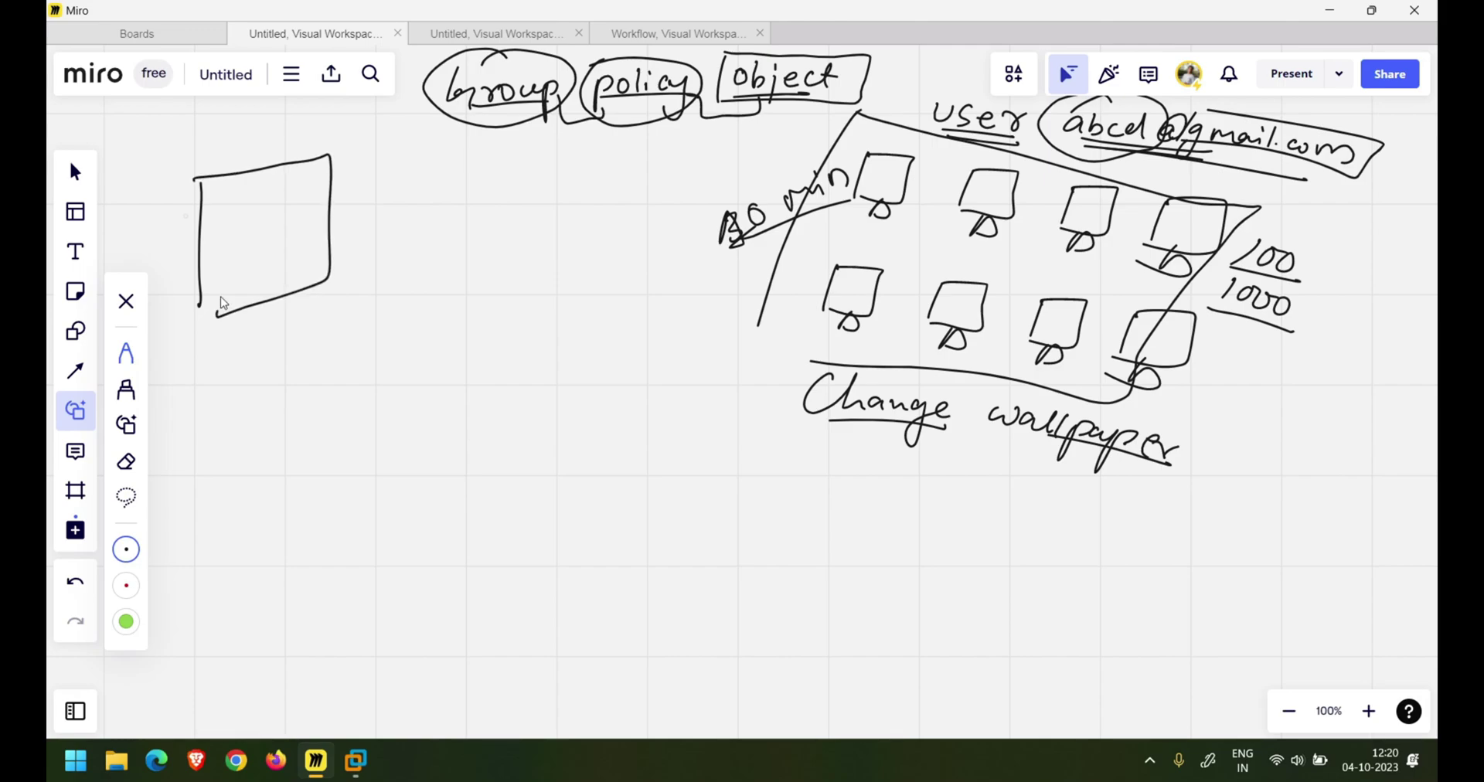
drag(235, 146, 236, 164)
mouse_move(239, 147)
mouse_down()
mouse_move(241, 160)
mouse_move(276, 153)
mouse_up()
drag(188, 343, 312, 313)
click(275, 328)
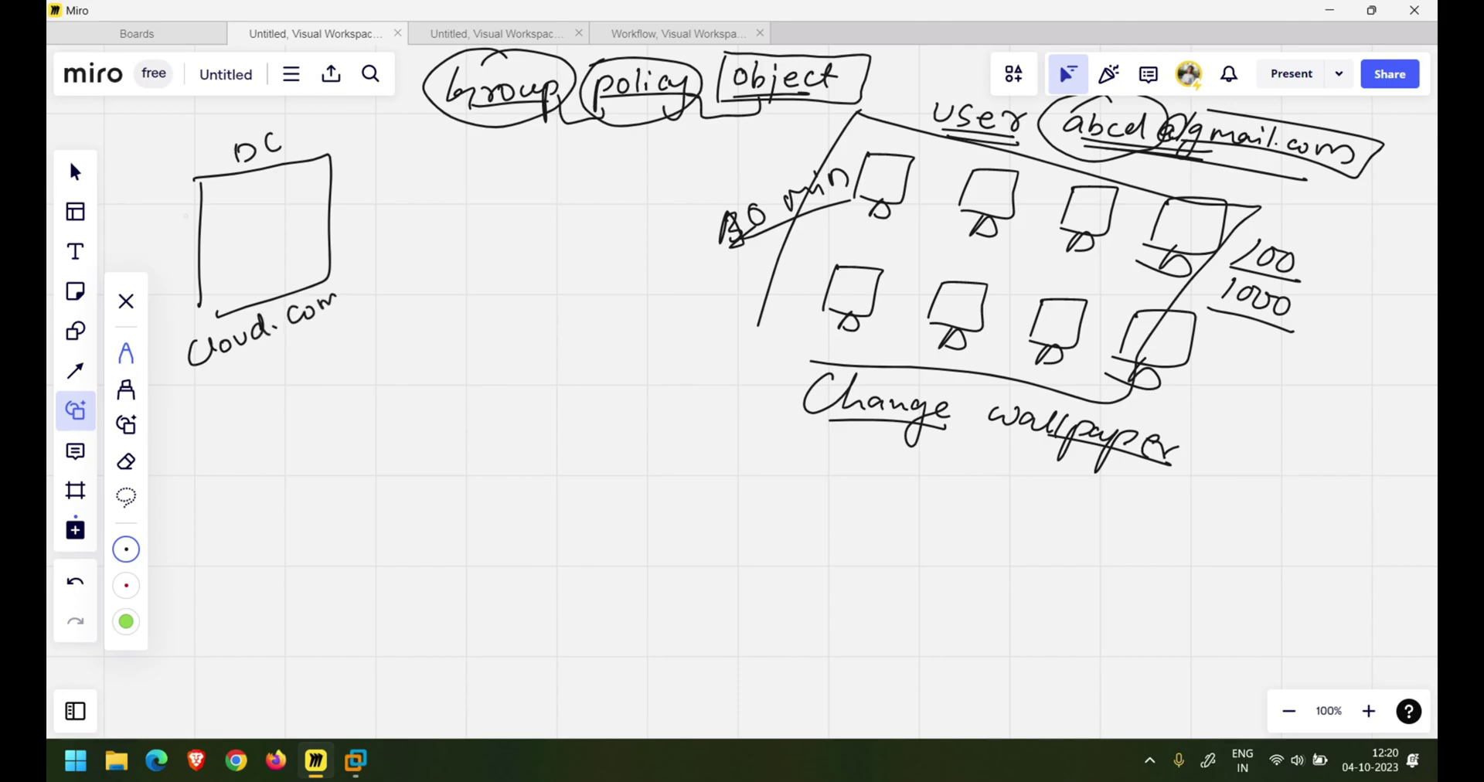
drag(411, 259, 415, 242)
click(423, 253)
drag(199, 390, 440, 260)
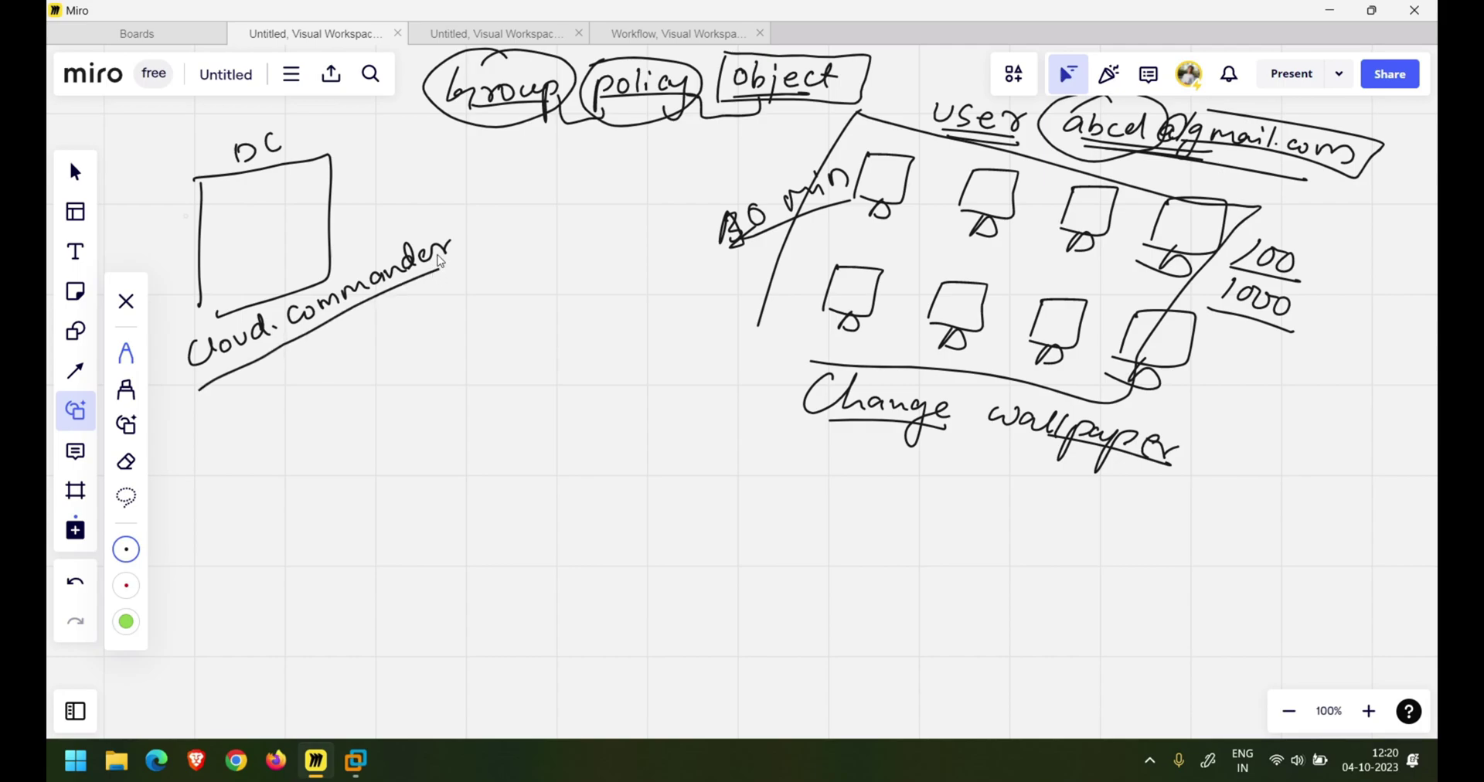
- Add an arrow to an underlined 'AD User and group', with 'group' written below AD
mouse_move(330, 330)
mouse_down()
mouse_move(354, 352)
mouse_move(409, 328)
mouse_up()
mouse_move(413, 331)
mouse_down()
mouse_move(414, 311)
mouse_move(412, 328)
mouse_up()
mouse_move(494, 270)
mouse_down()
mouse_move(479, 293)
mouse_move(601, 198)
mouse_move(640, 219)
mouse_move(667, 174)
mouse_move(705, 165)
mouse_up()
drag(475, 310, 725, 177)
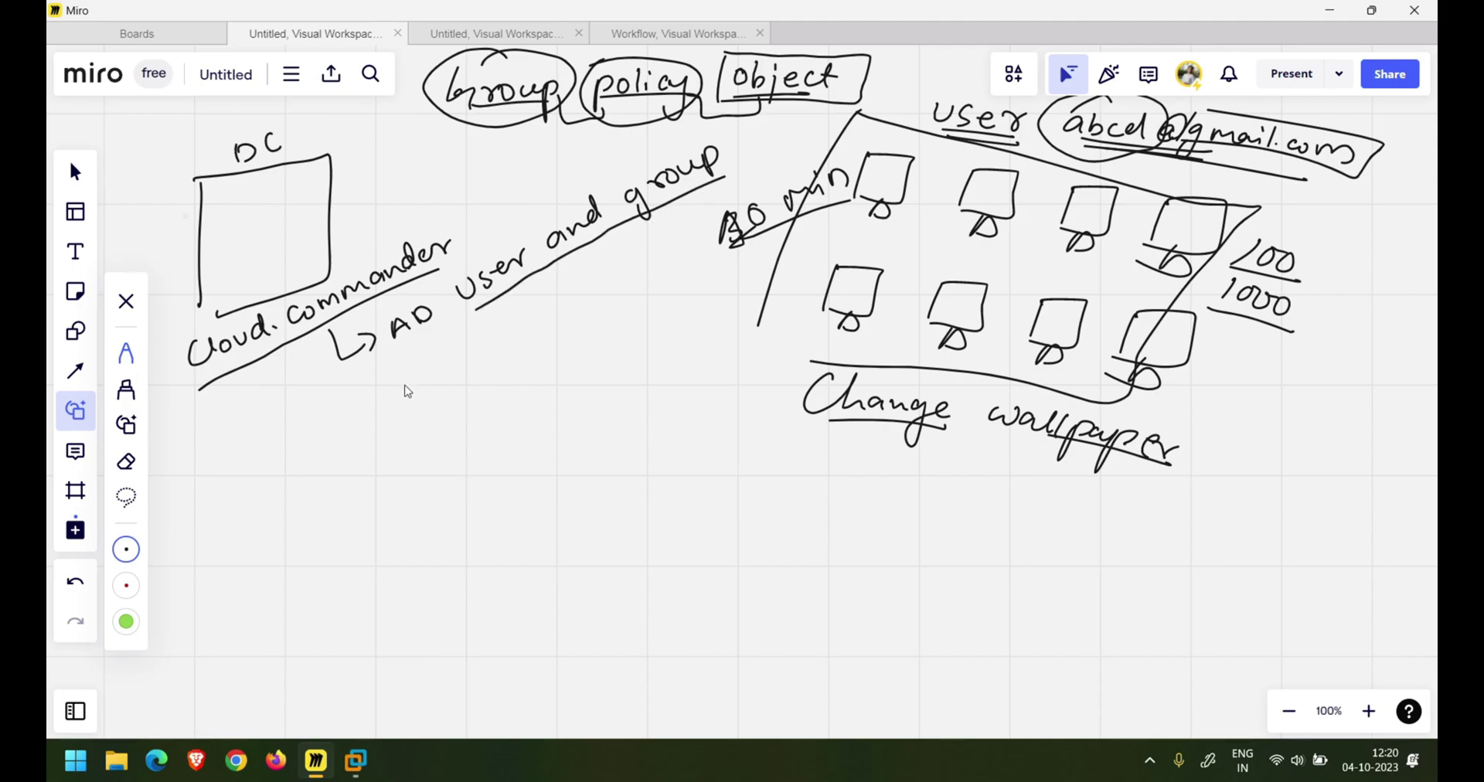
drag(425, 370, 413, 399)
mouse_move(427, 377)
mouse_down()
mouse_move(499, 344)
mouse_move(433, 324)
mouse_move(511, 362)
mouse_up()
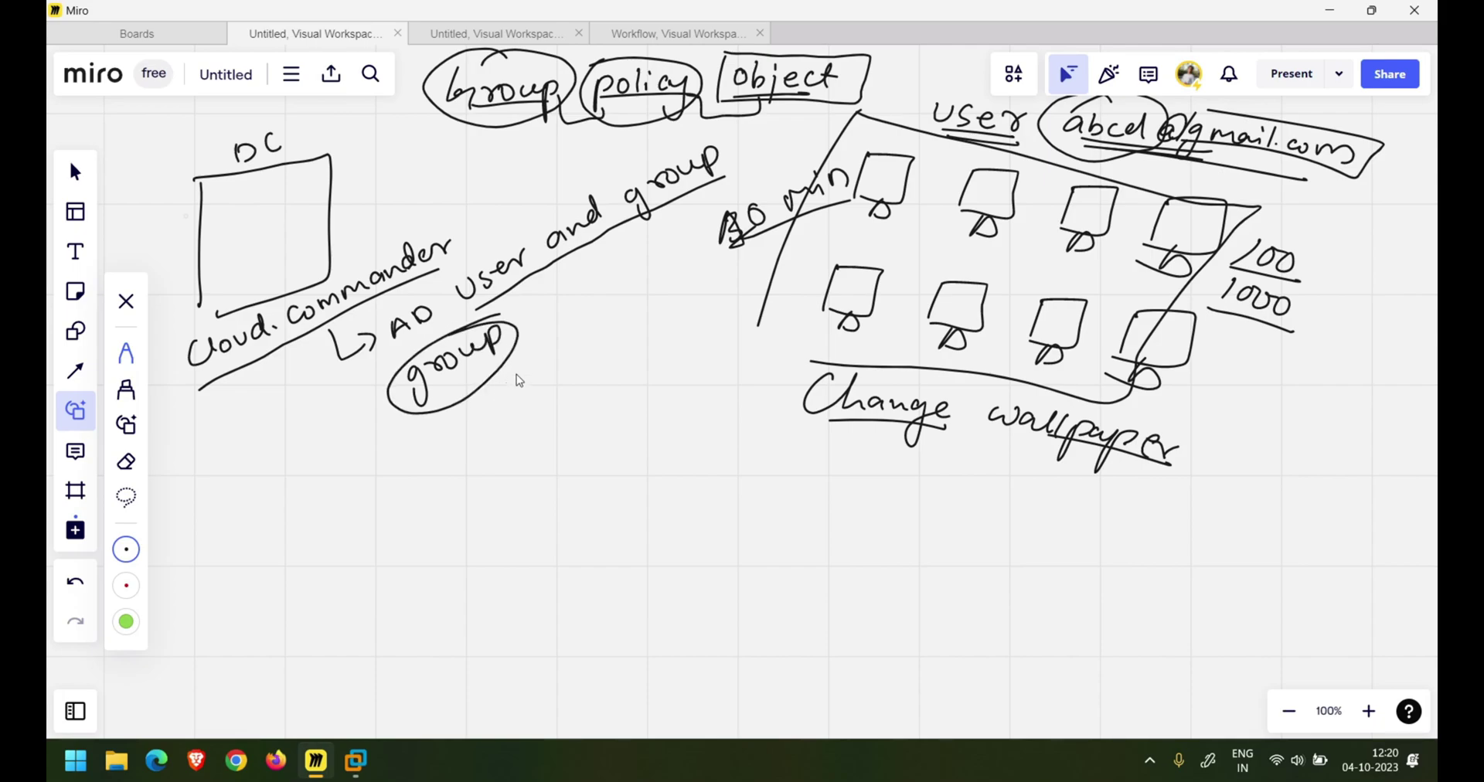
- Draw an arrow from group to a circled OU labelled 'organization unit'
drag(516, 320, 533, 316)
mouse_move(531, 307)
mouse_down()
mouse_move(533, 320)
mouse_move(564, 280)
mouse_move(613, 264)
mouse_move(539, 313)
mouse_up()
mouse_move(541, 376)
mouse_down()
mouse_move(585, 354)
mouse_move(581, 381)
mouse_up()
click(607, 338)
drag(655, 318, 727, 271)
drag(630, 356, 644, 354)
drag(649, 349, 703, 350)
drag(686, 342, 709, 331)
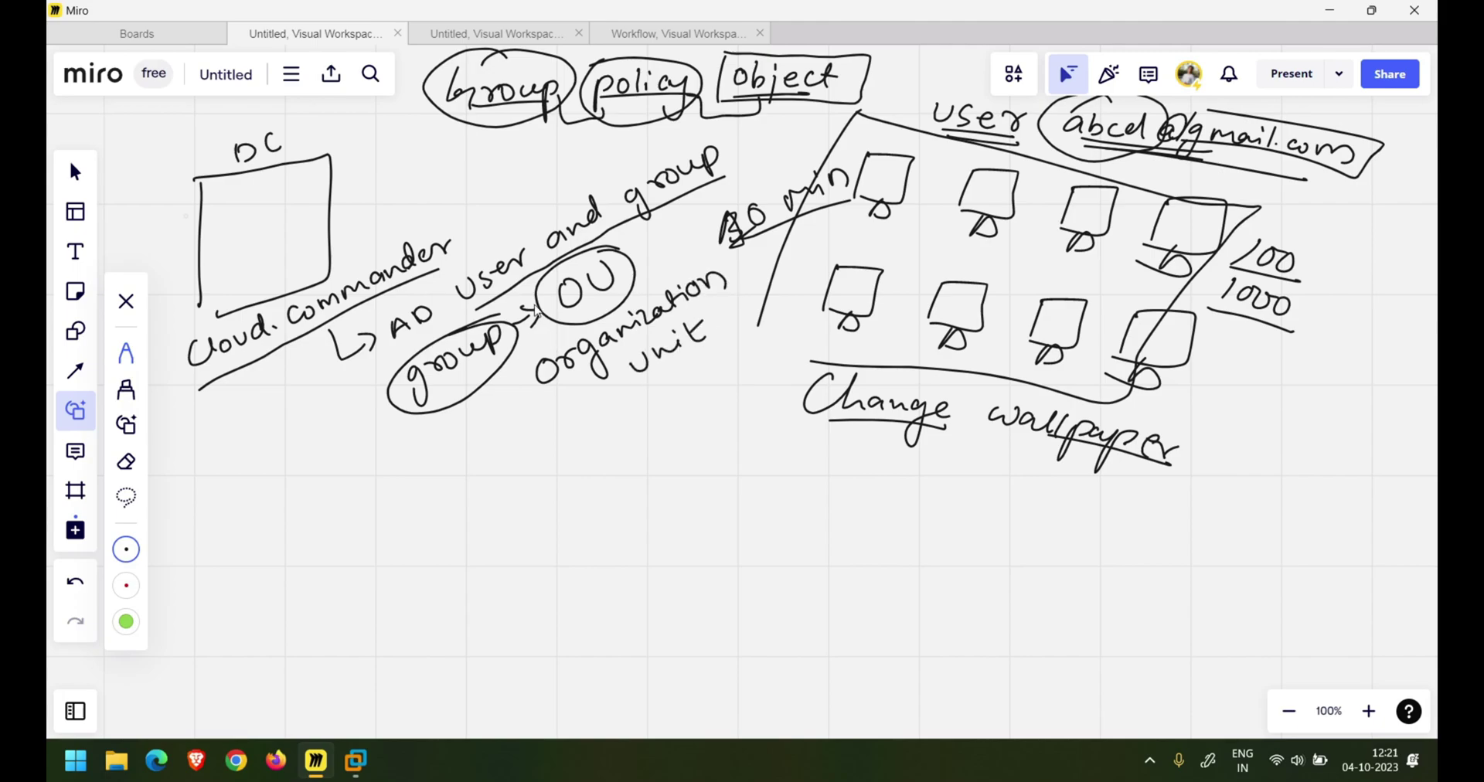
drag(562, 304, 623, 307)
- Write an underlined 'User' with a list user1 to 1000, and add an arrow out of OU
mouse_move(593, 400)
mouse_down()
mouse_move(622, 408)
mouse_move(678, 370)
mouse_up()
drag(608, 433, 697, 395)
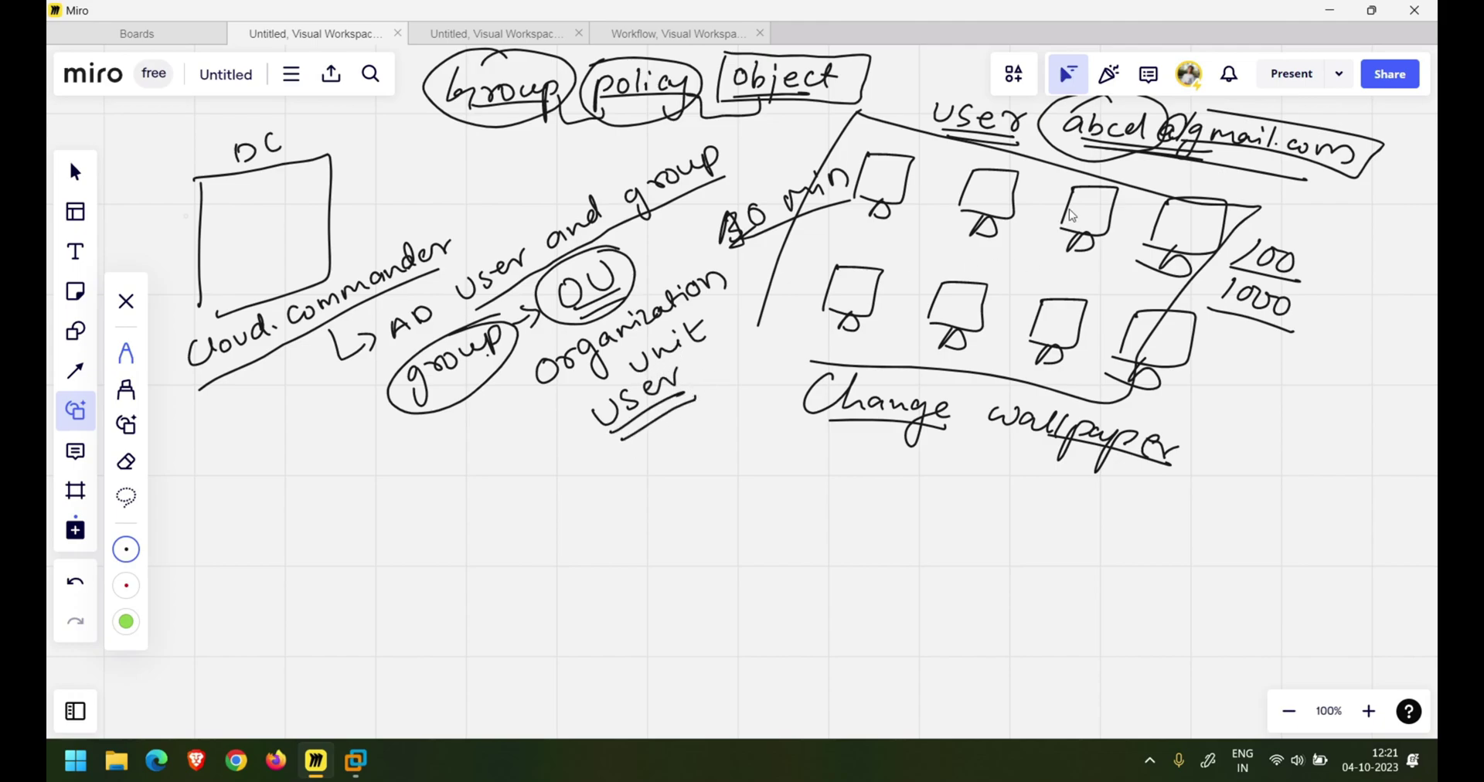
drag(1221, 314, 1273, 342)
drag(598, 477, 620, 490)
drag(638, 460, 637, 468)
drag(693, 428, 732, 501)
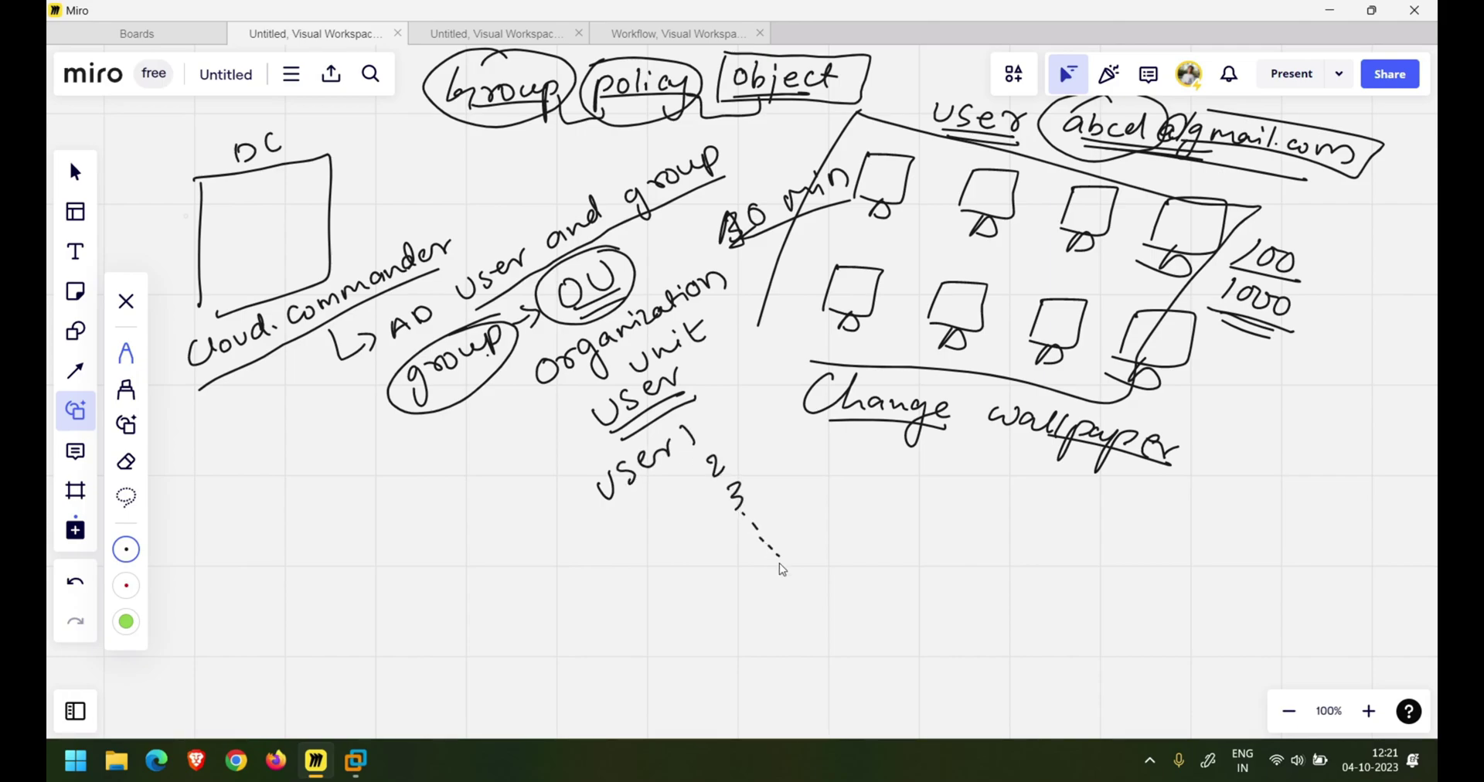
drag(830, 540, 839, 547)
mouse_move(619, 248)
mouse_down()
mouse_move(550, 320)
mouse_move(632, 287)
mouse_move(622, 251)
mouse_move(661, 257)
mouse_up()
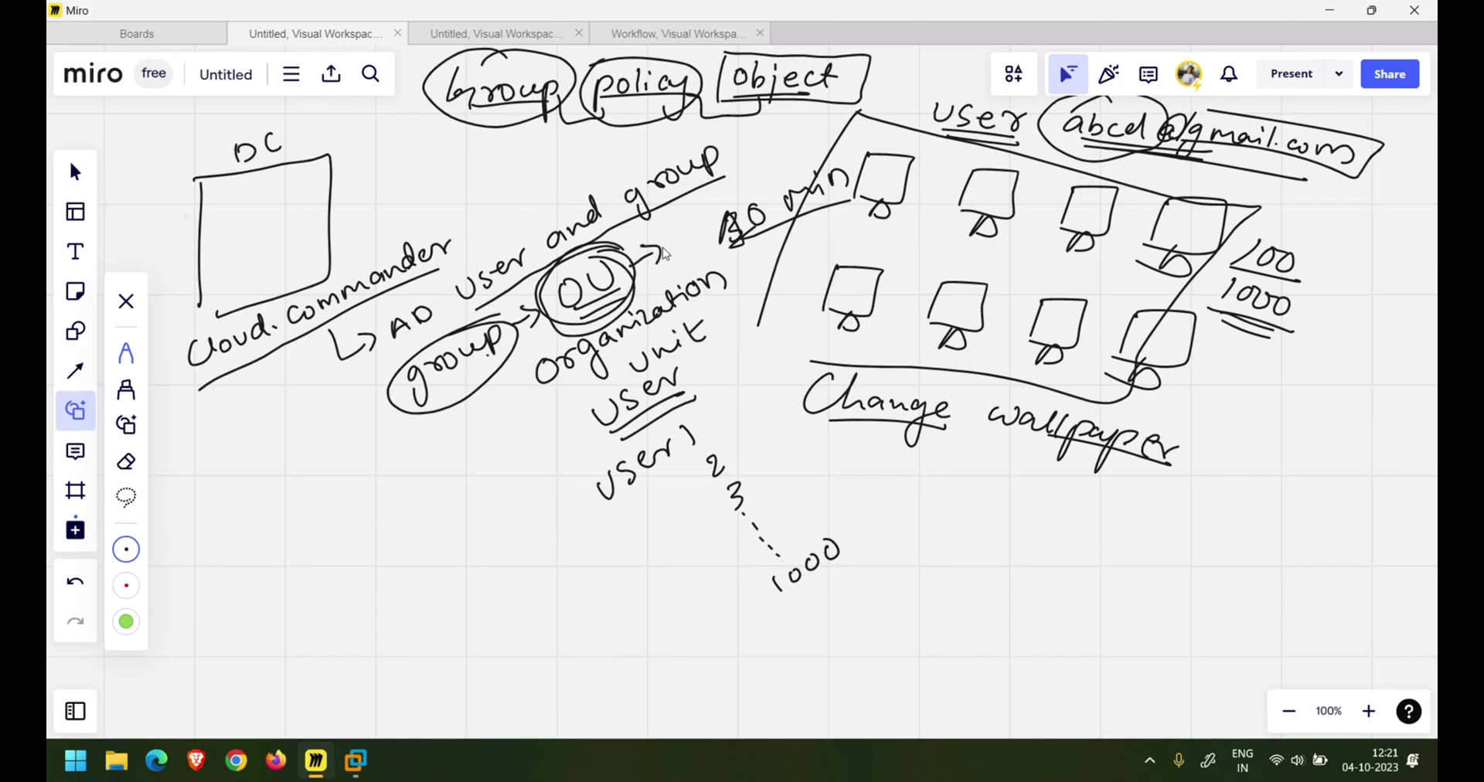
drag(485, 115, 533, 112)
- Draw a box around the list of users
drag(564, 487, 648, 622)
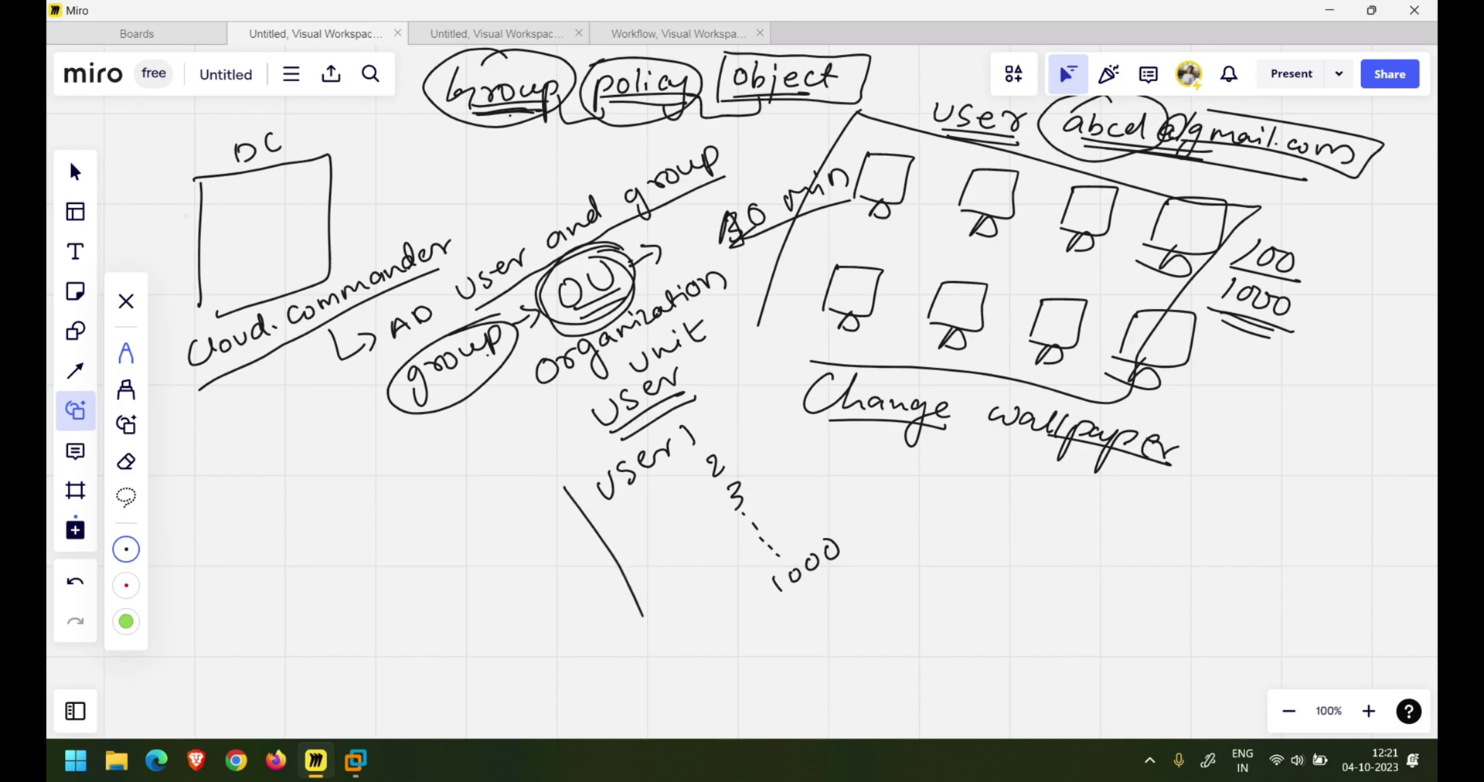
drag(564, 487, 695, 398)
mouse_move(802, 479)
mouse_down()
mouse_move(858, 571)
mouse_move(711, 618)
mouse_move(645, 619)
mouse_up()
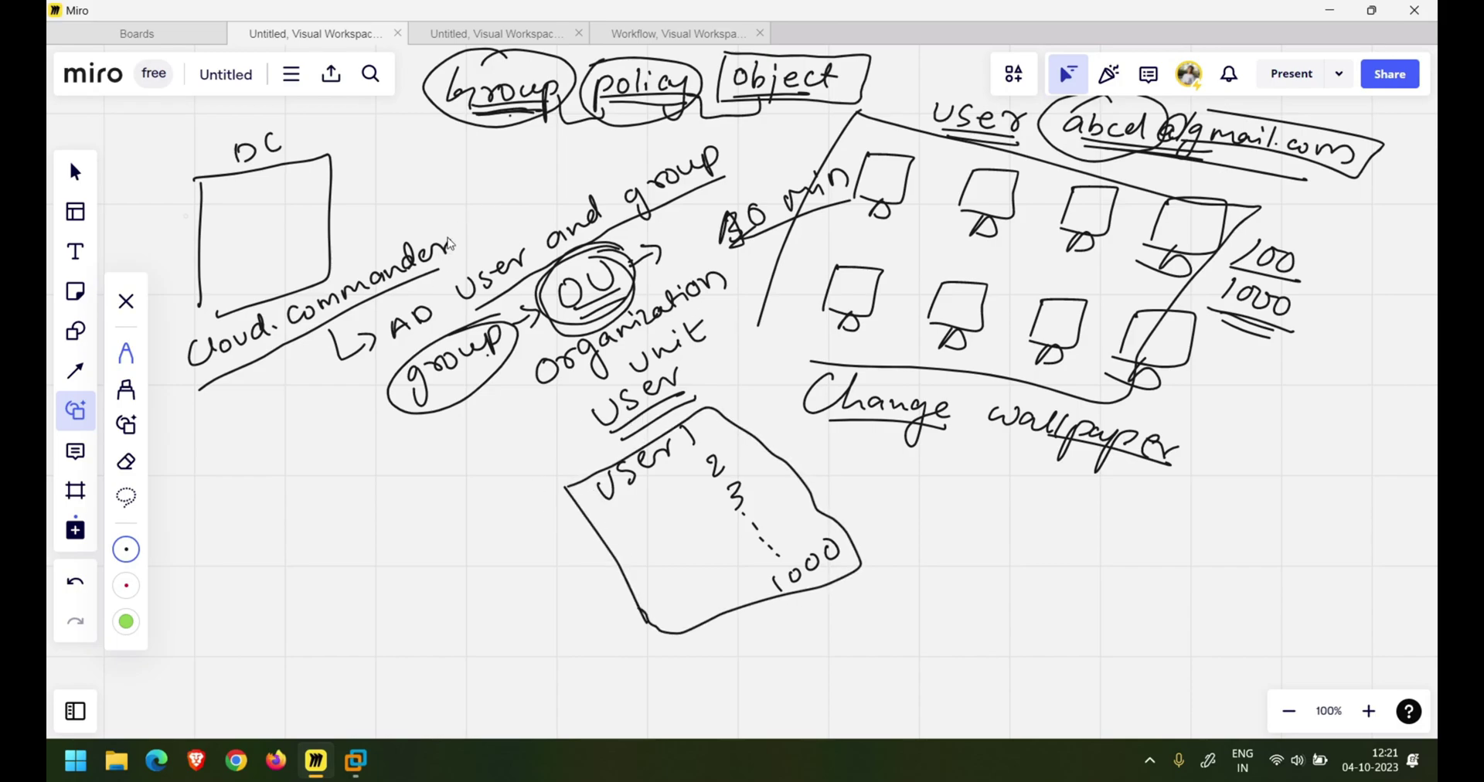
- Write a 'Req' note listing 1 DC and 2 Client, with Client underlined
mouse_move(229, 415)
mouse_down()
mouse_move(223, 473)
mouse_move(276, 438)
mouse_move(305, 447)
mouse_up()
mouse_move(221, 489)
mouse_down()
mouse_move(301, 453)
mouse_move(216, 515)
mouse_move(214, 535)
mouse_up()
mouse_move(221, 495)
mouse_down()
mouse_move(241, 519)
mouse_move(224, 496)
mouse_up()
drag(255, 502, 257, 532)
drag(307, 488, 312, 506)
drag(221, 591, 240, 620)
mouse_move(232, 576)
mouse_down()
mouse_move(209, 618)
mouse_move(374, 519)
mouse_up()
drag(374, 519, 370, 553)
drag(364, 537, 384, 527)
drag(306, 601, 393, 552)
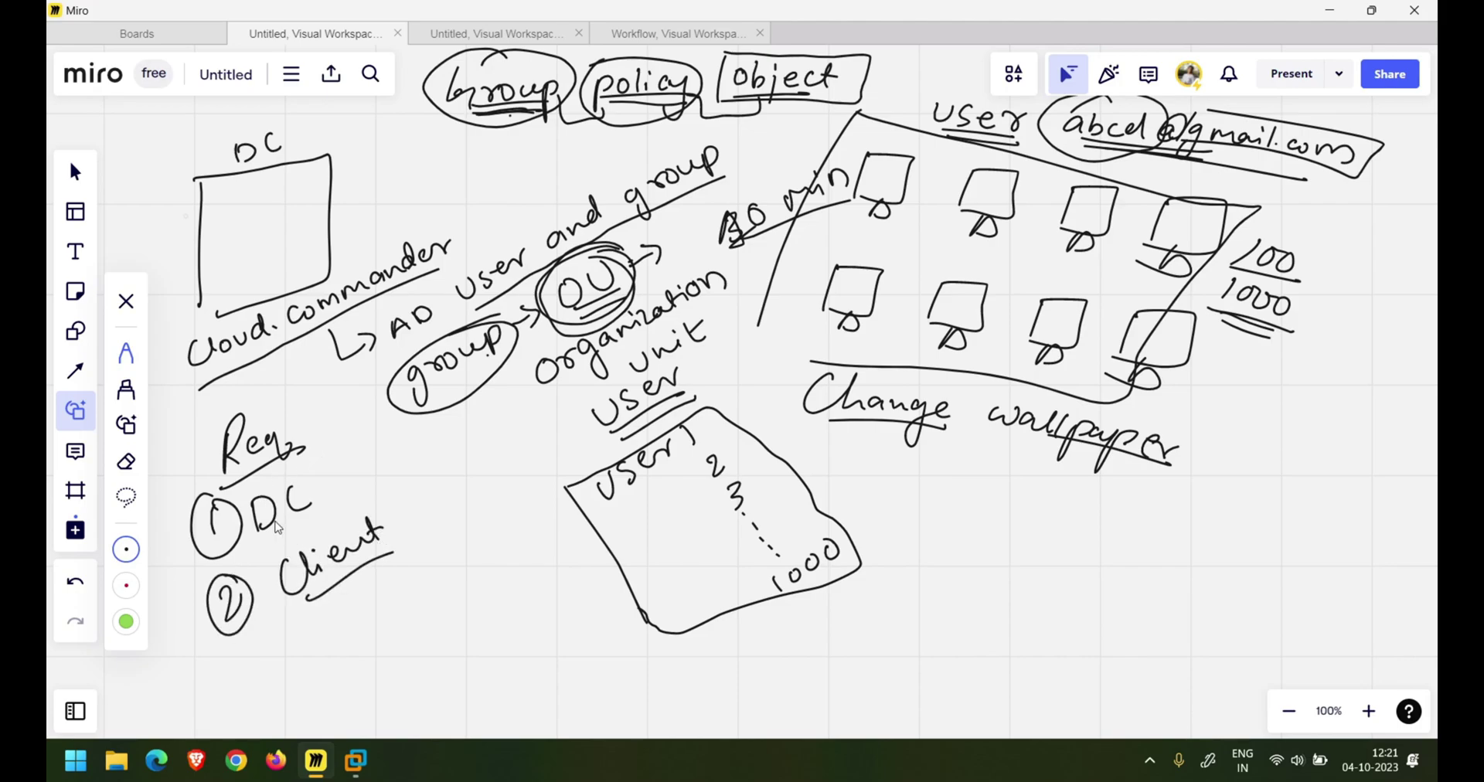
- Extend requirement 1 to DC → user → OU, underlining DC and user
drag(258, 533, 447, 415)
drag(450, 430, 471, 401)
drag(415, 456, 516, 404)
mouse_move(530, 391)
mouse_down()
mouse_move(521, 409)
mouse_move(531, 393)
mouse_up()
mouse_move(542, 393)
mouse_down()
mouse_move(561, 390)
mouse_move(558, 416)
mouse_up()
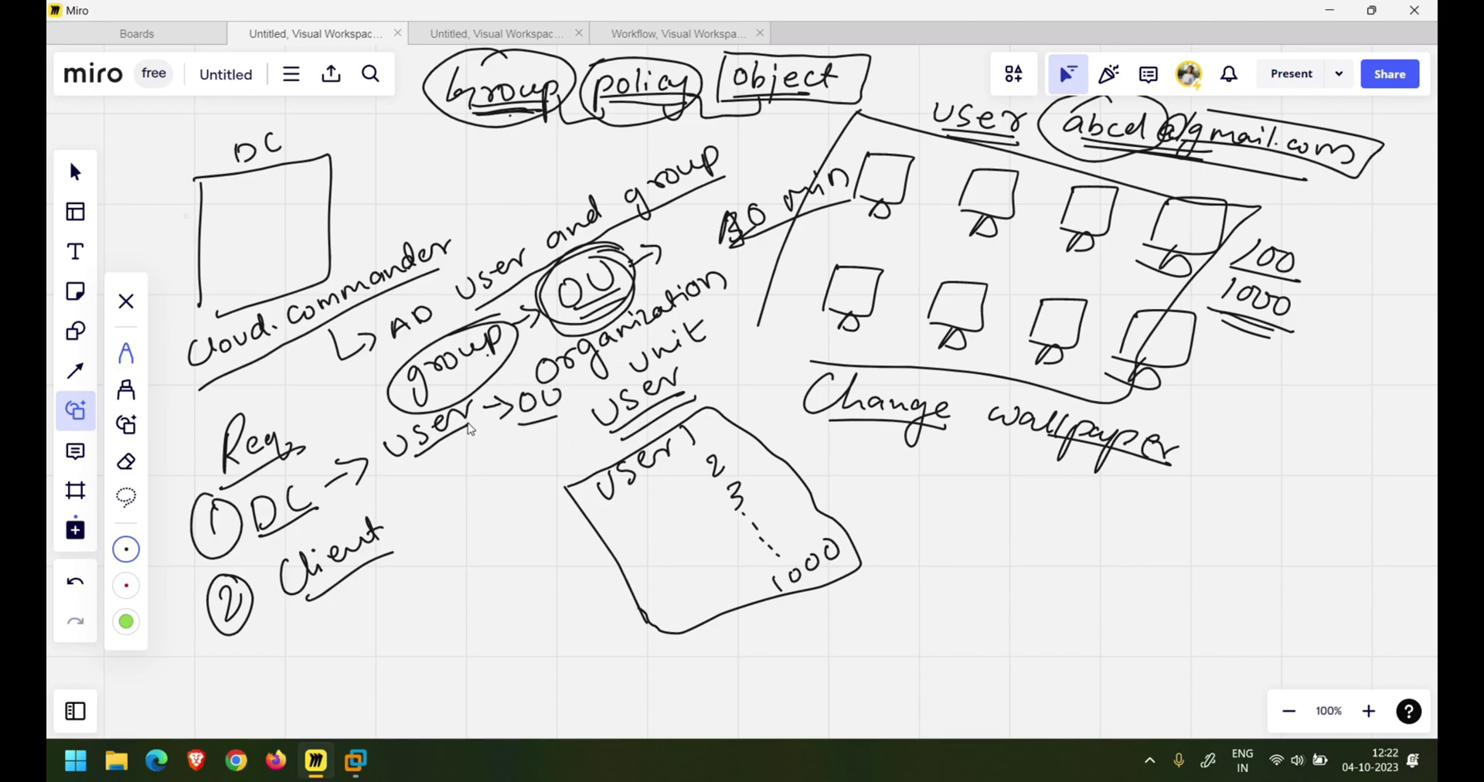
- On Server-1, launch Server Manager and open Active Directory Users and Computers at cloud.commander
mouse_move(356, 758)
click(360, 648)
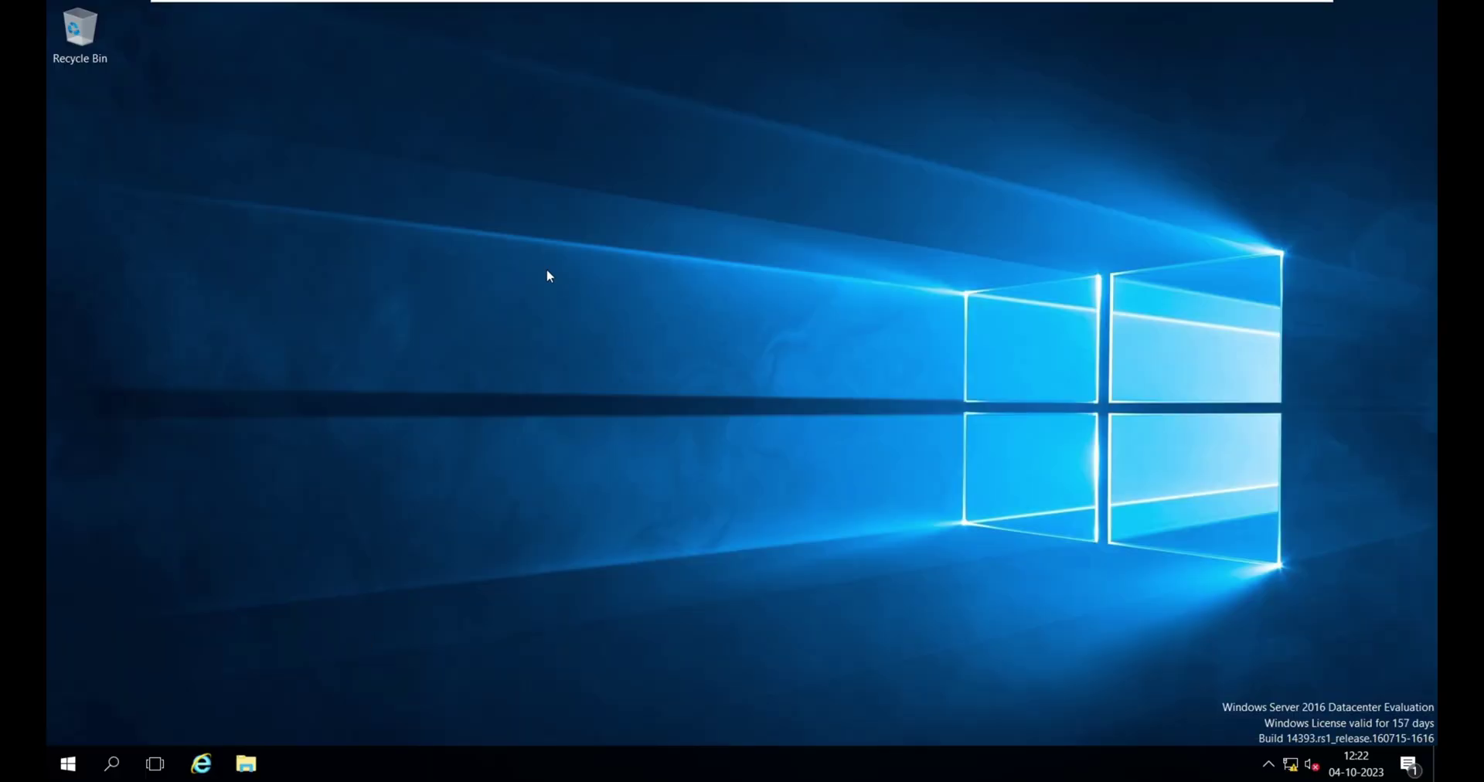
click(66, 753)
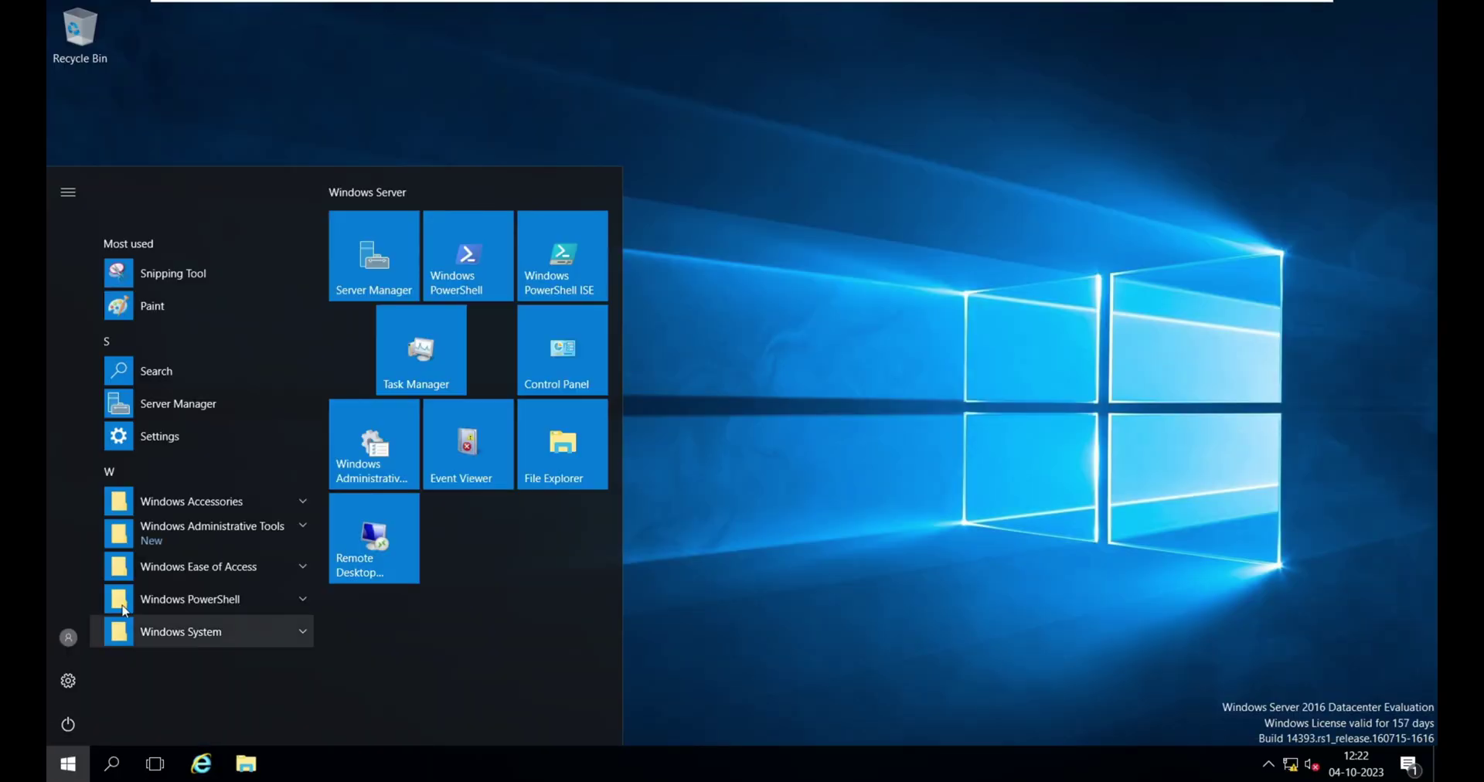
click(347, 266)
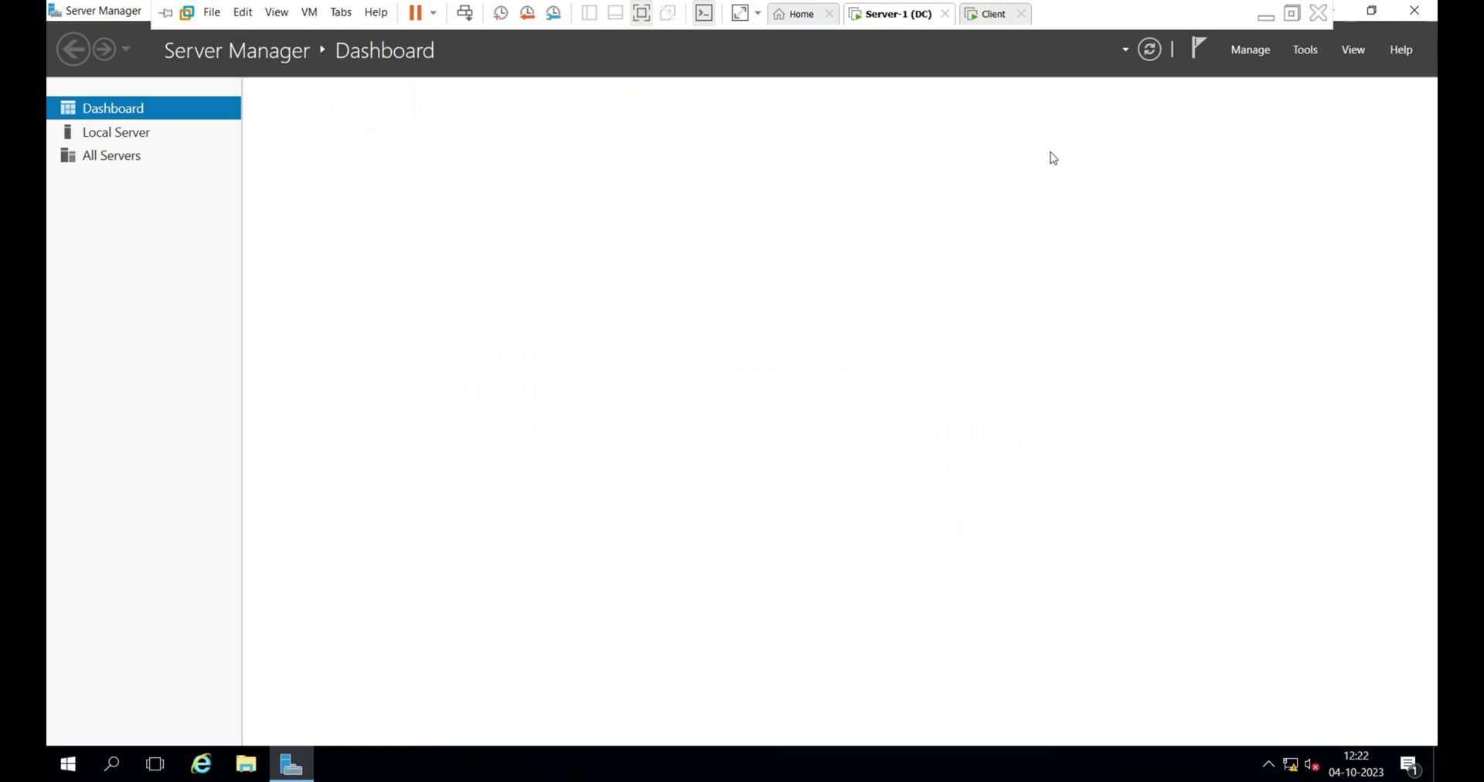
click(1317, 57)
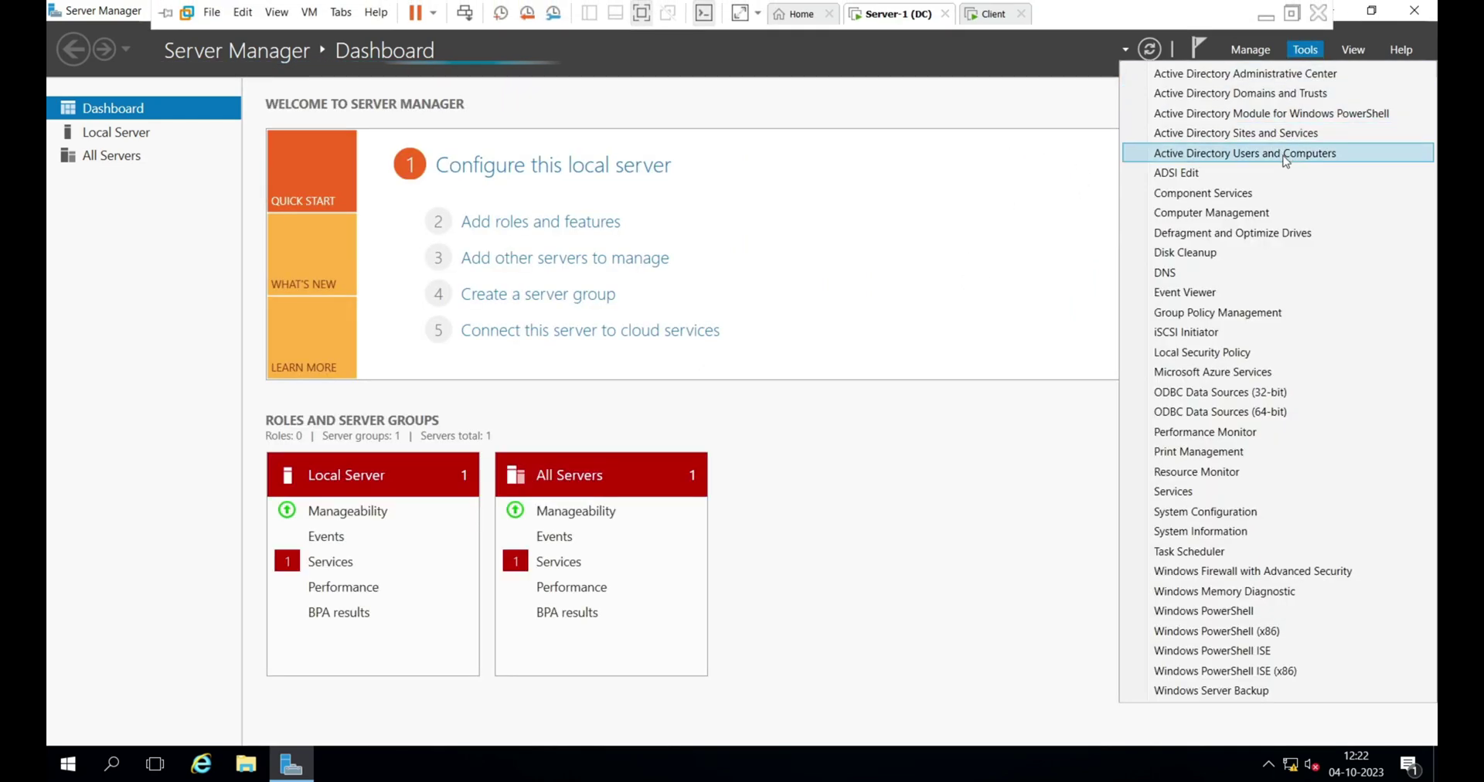
click(1320, 162)
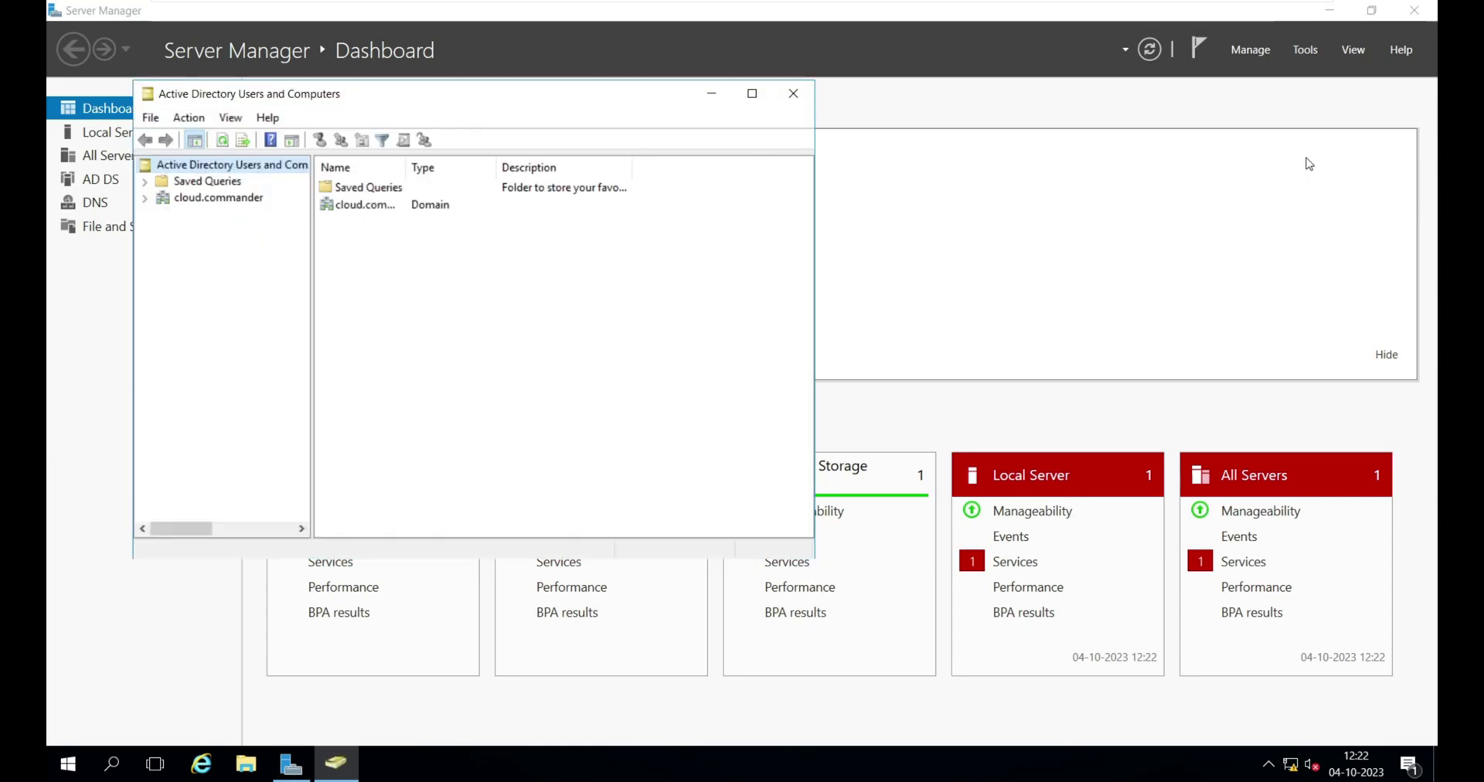
click(218, 197)
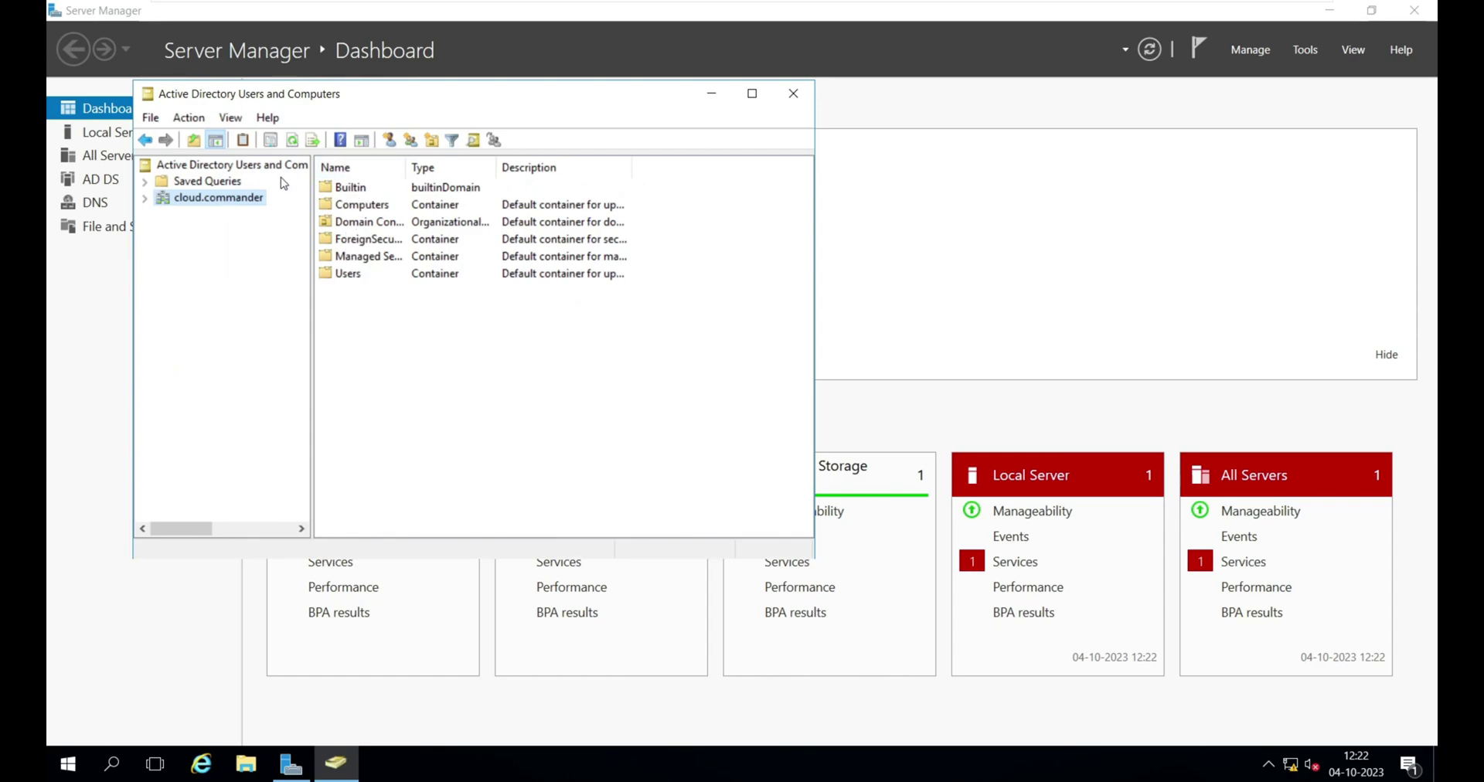
- Try creating new objects from the domain's menus, cancelling the unwanted dialogs and warning
click(188, 117)
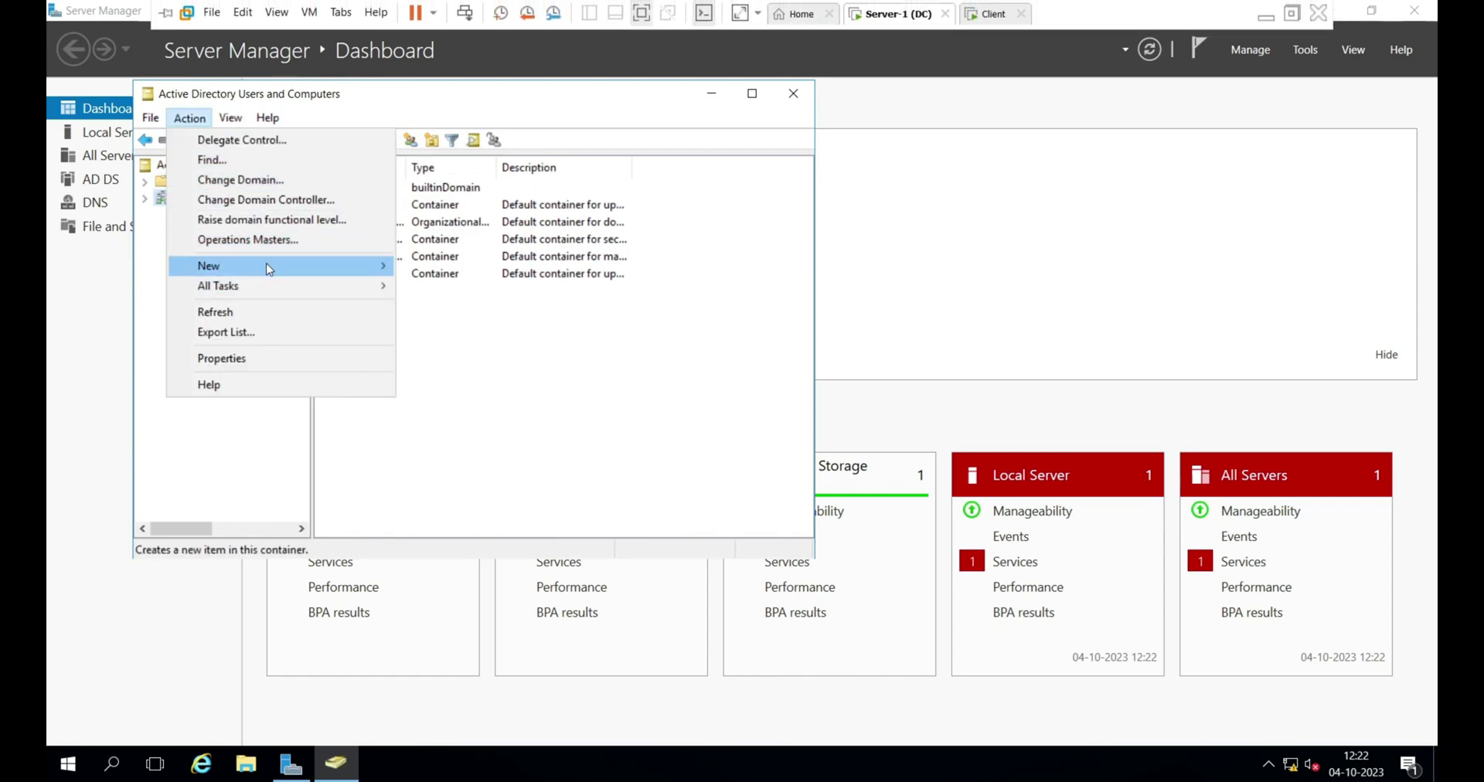
mouse_move(258, 267)
click(489, 409)
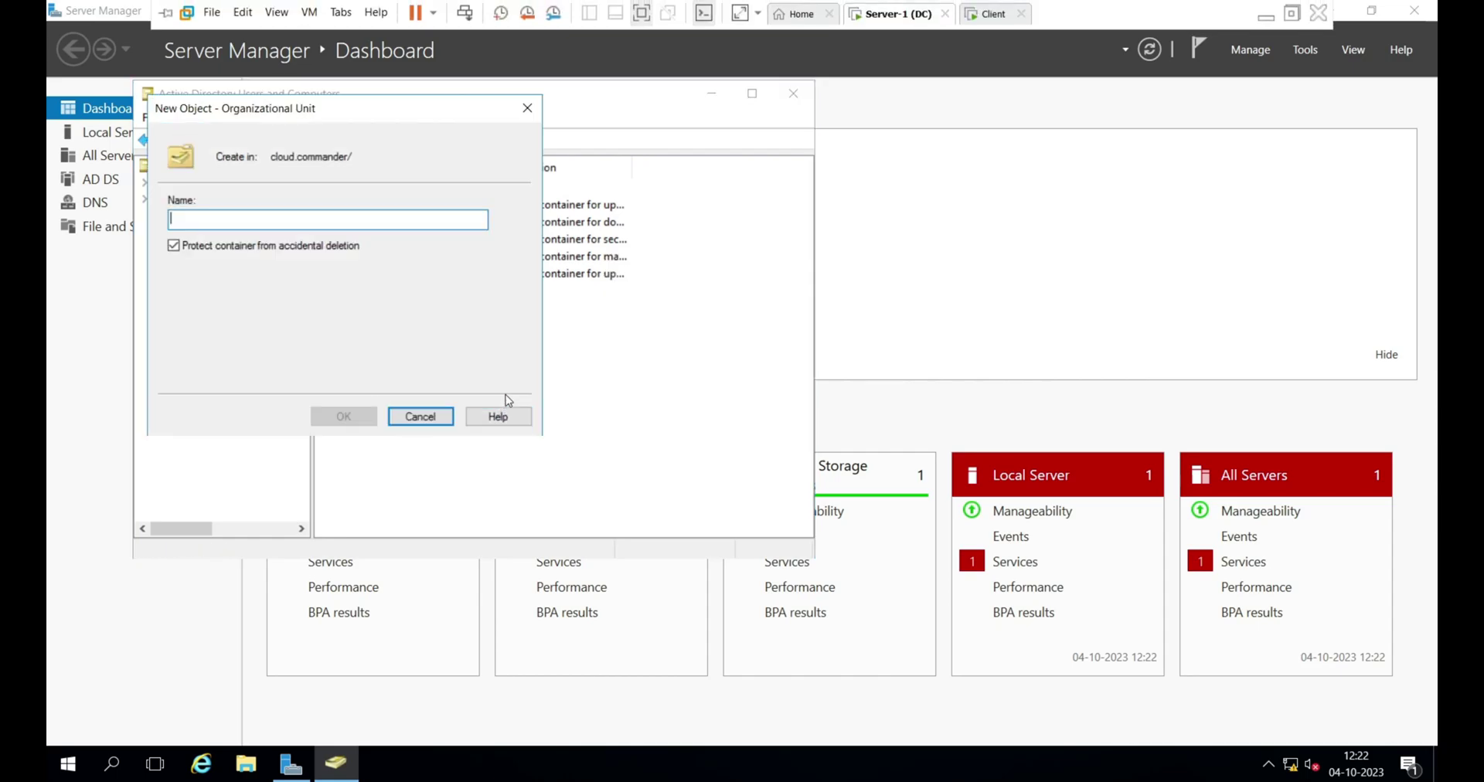
click(527, 108)
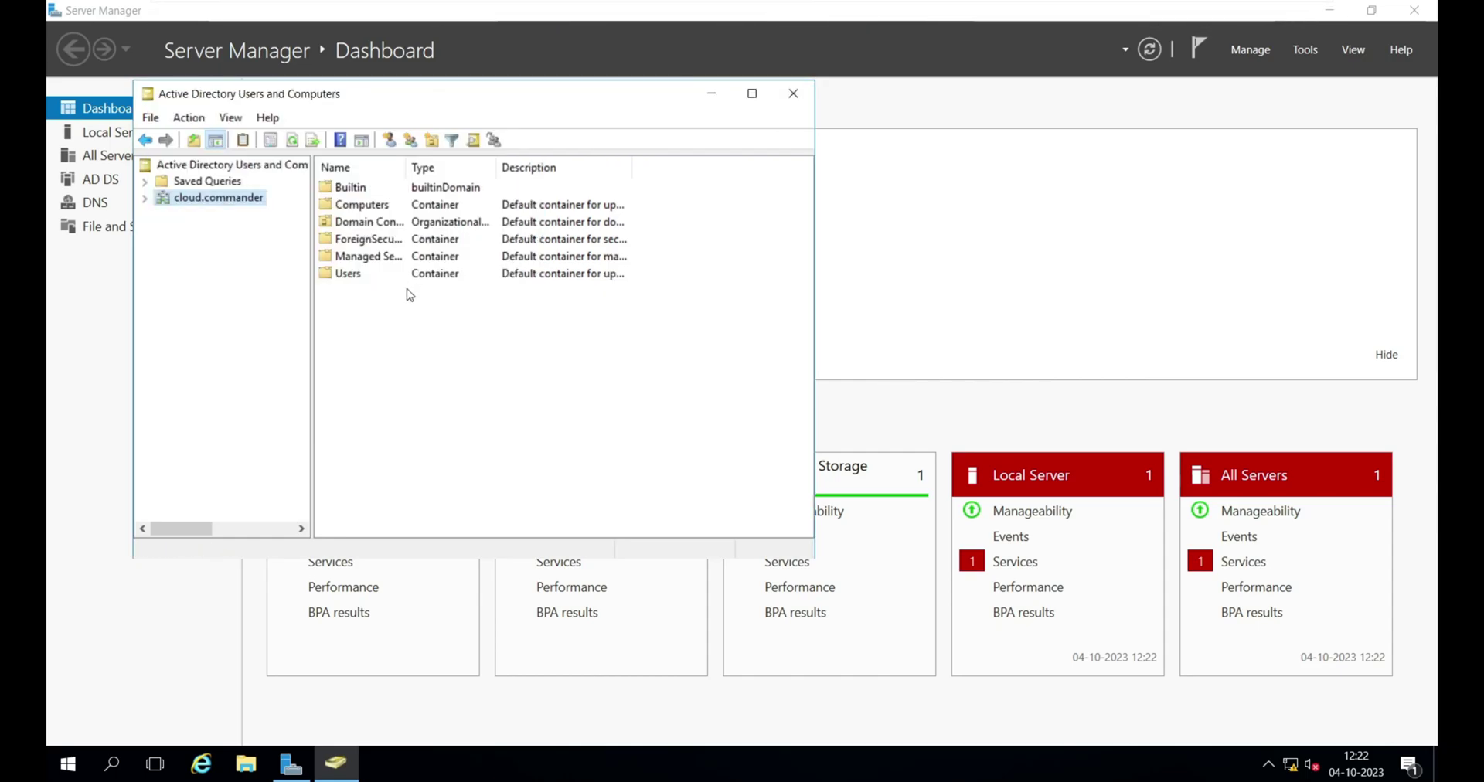
right_click(448, 343)
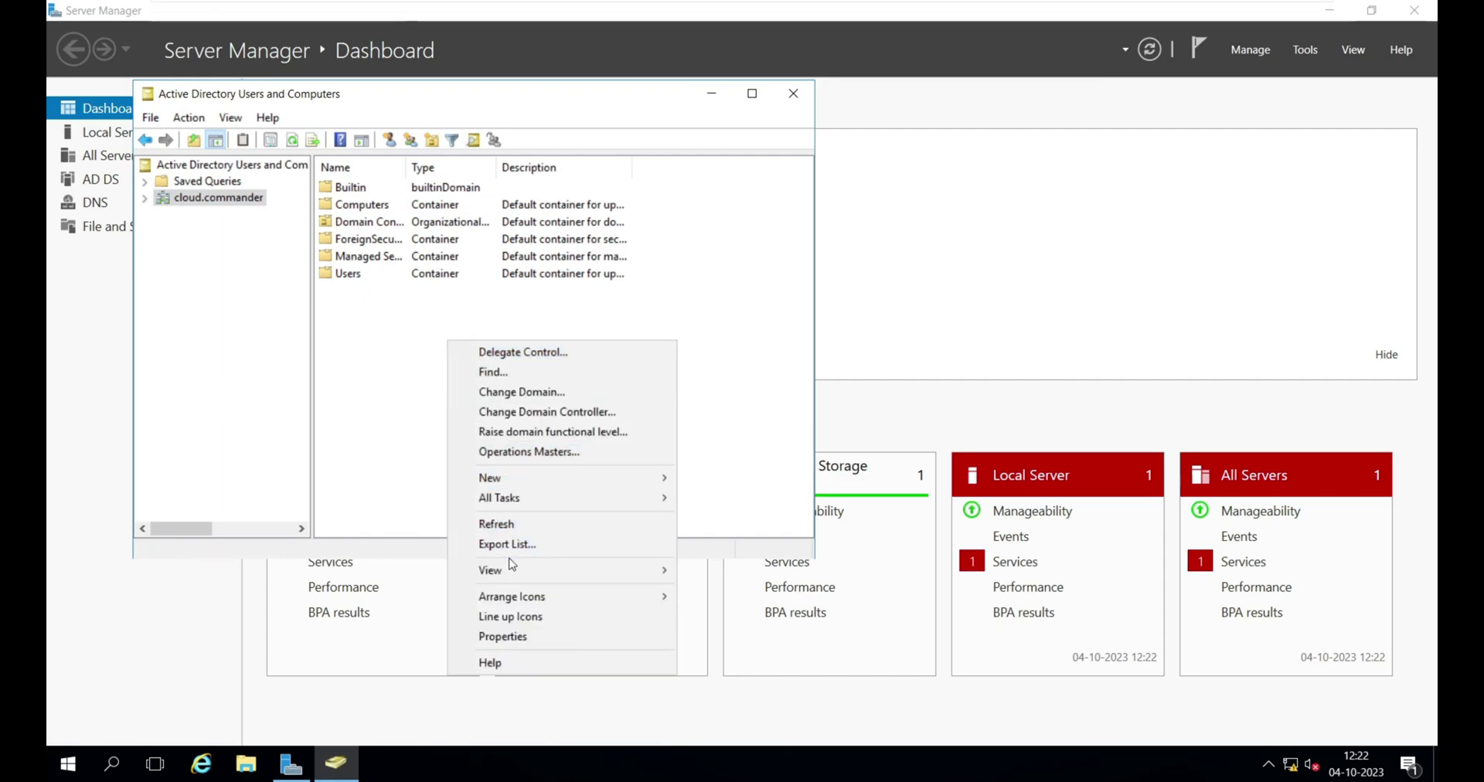
mouse_move(628, 477)
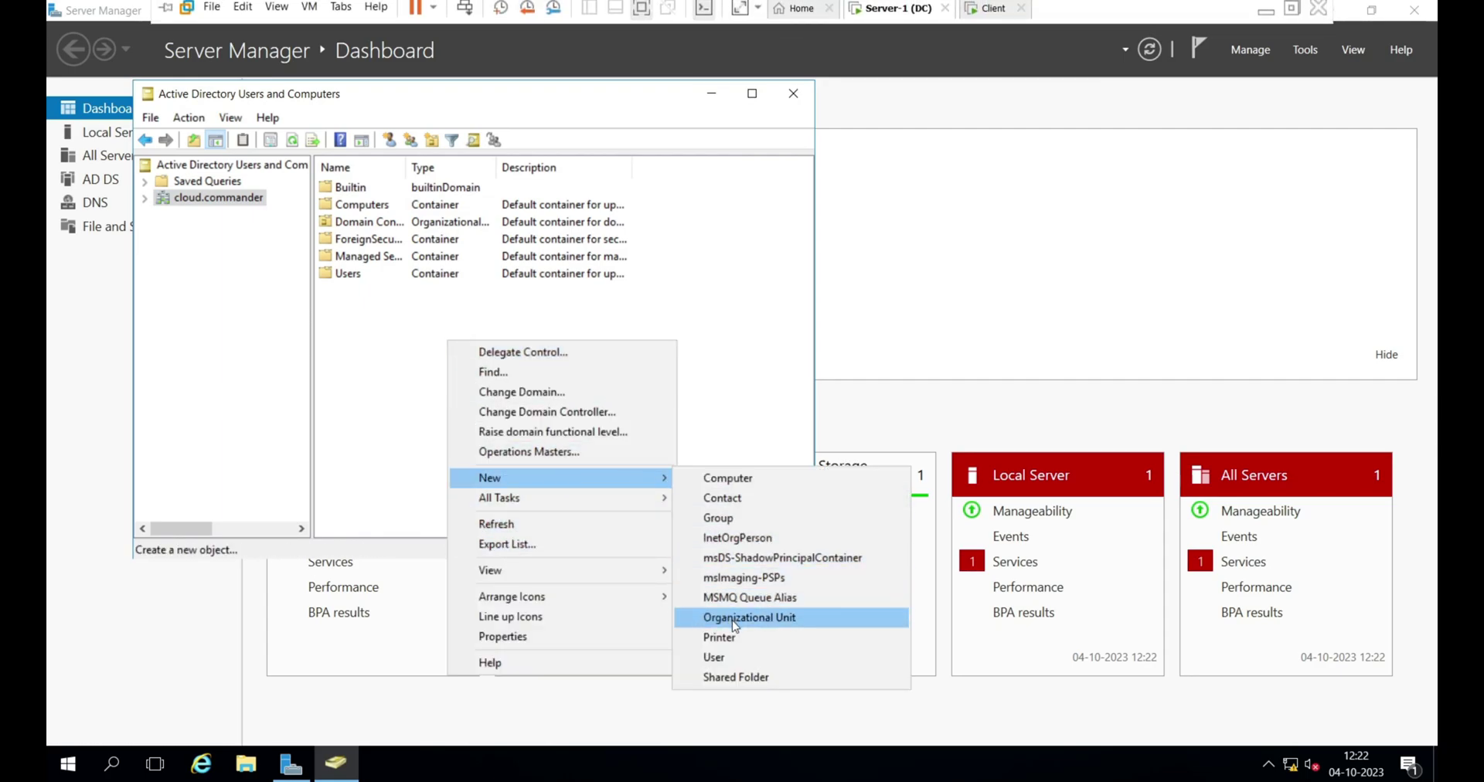
click(812, 616)
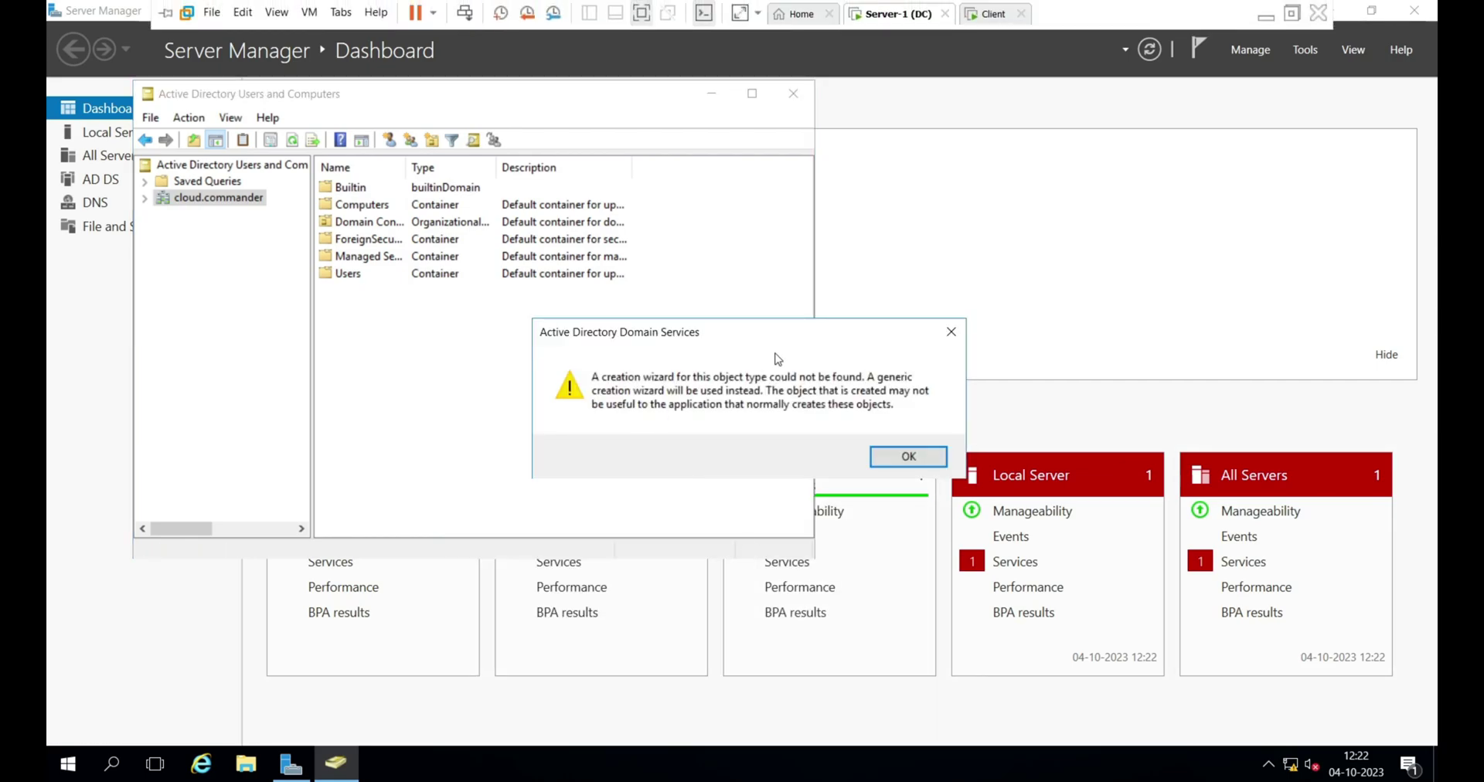
click(953, 331)
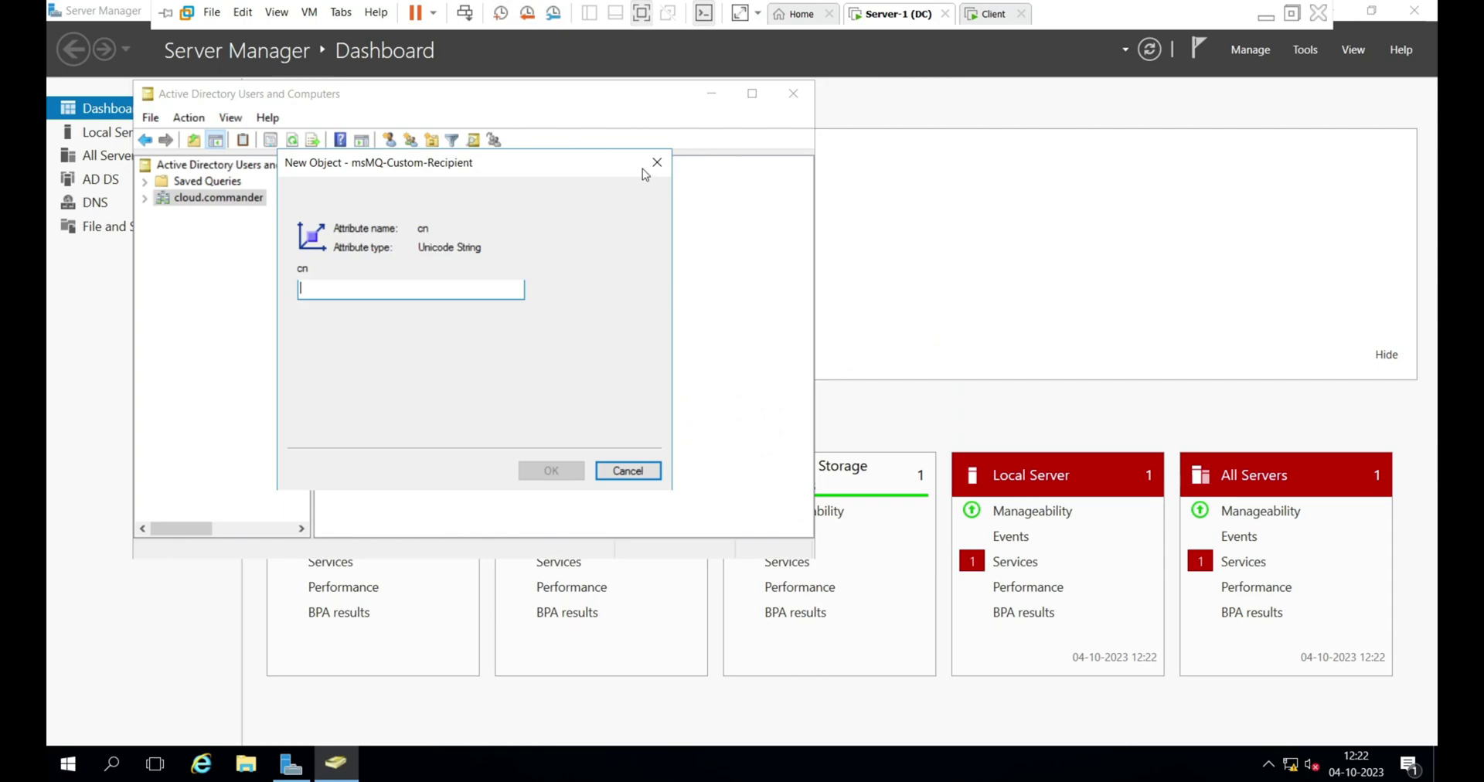
click(655, 159)
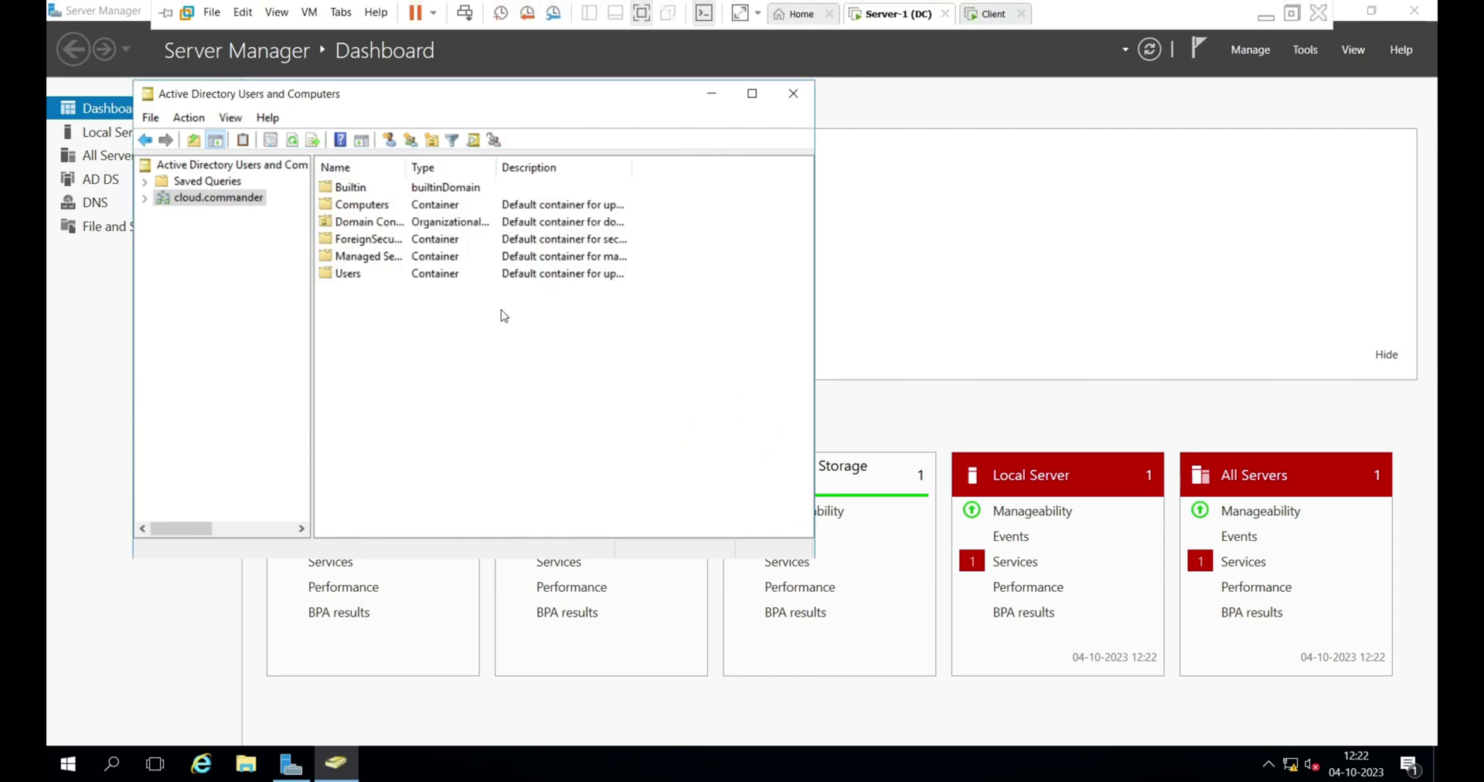
- Create an organizational unit named TeamBeta under cloud.commander
right_click(606, 355)
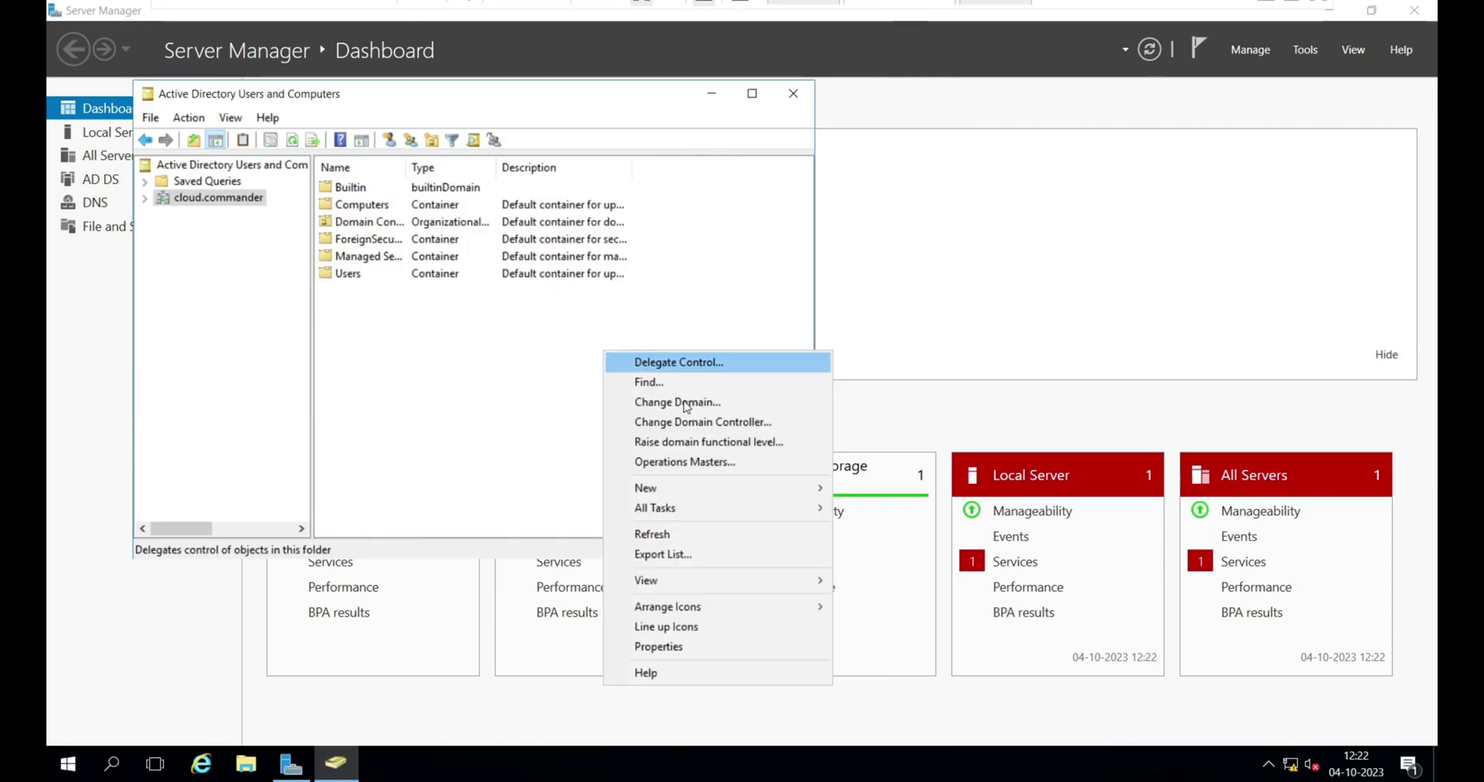
mouse_move(804, 489)
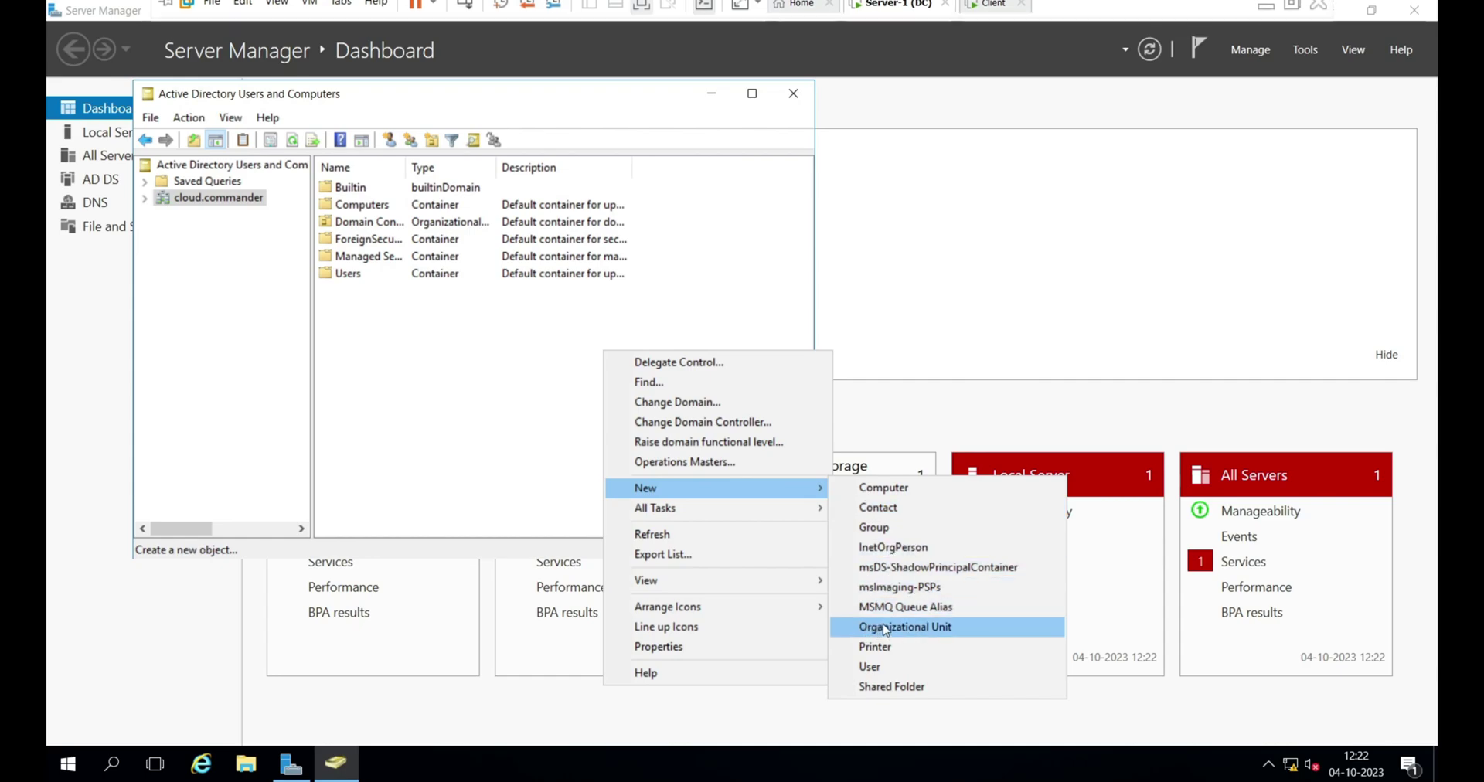
click(866, 629)
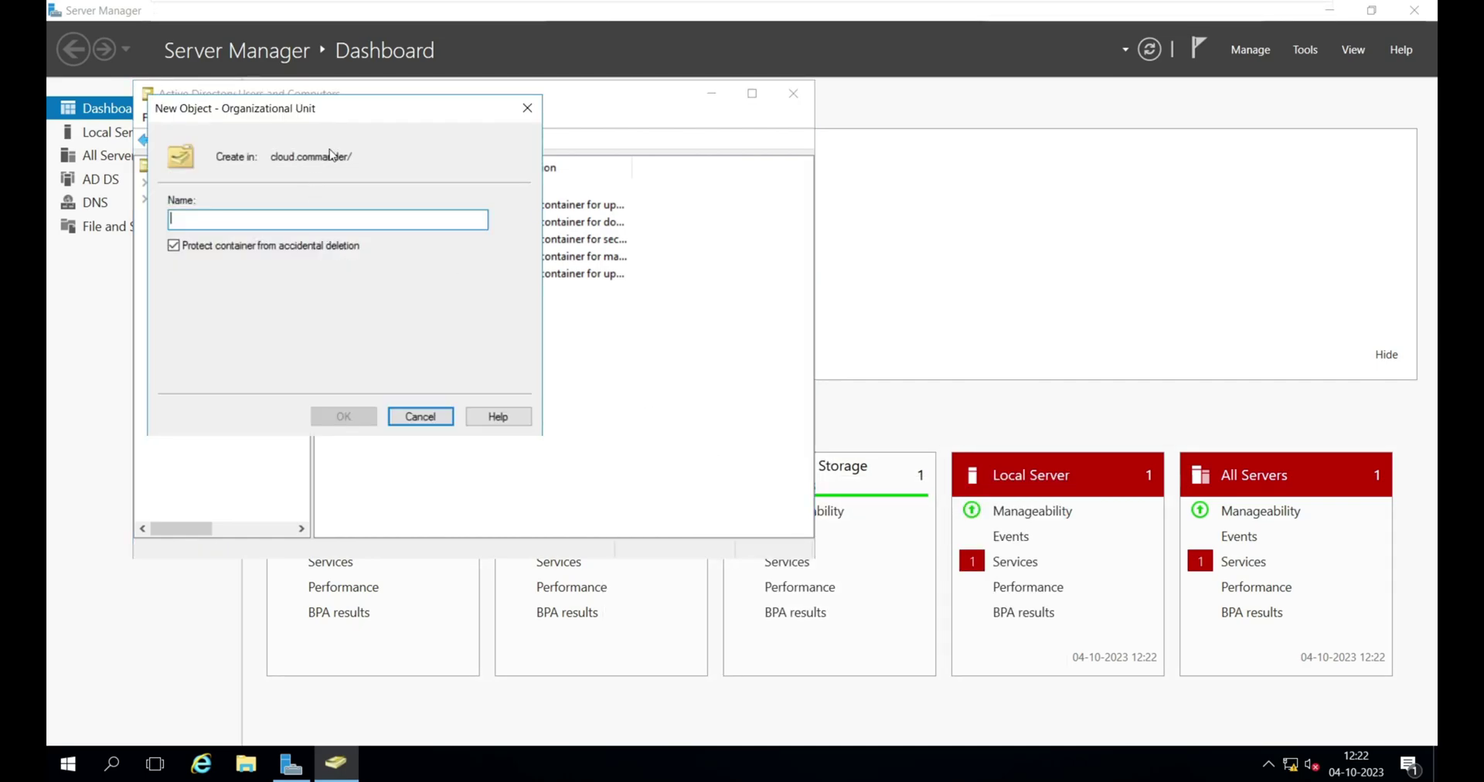
text(TeamBeta)
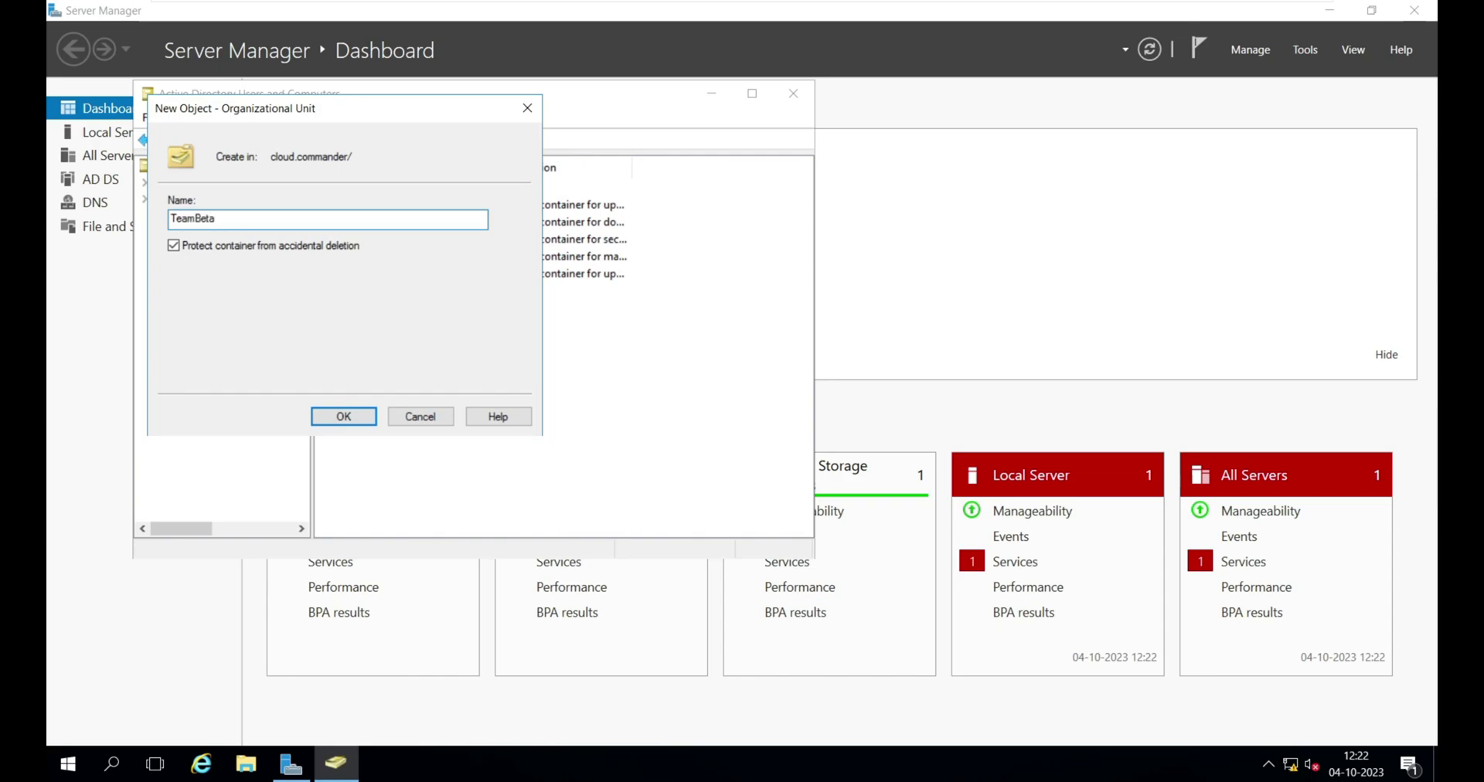
click(367, 419)
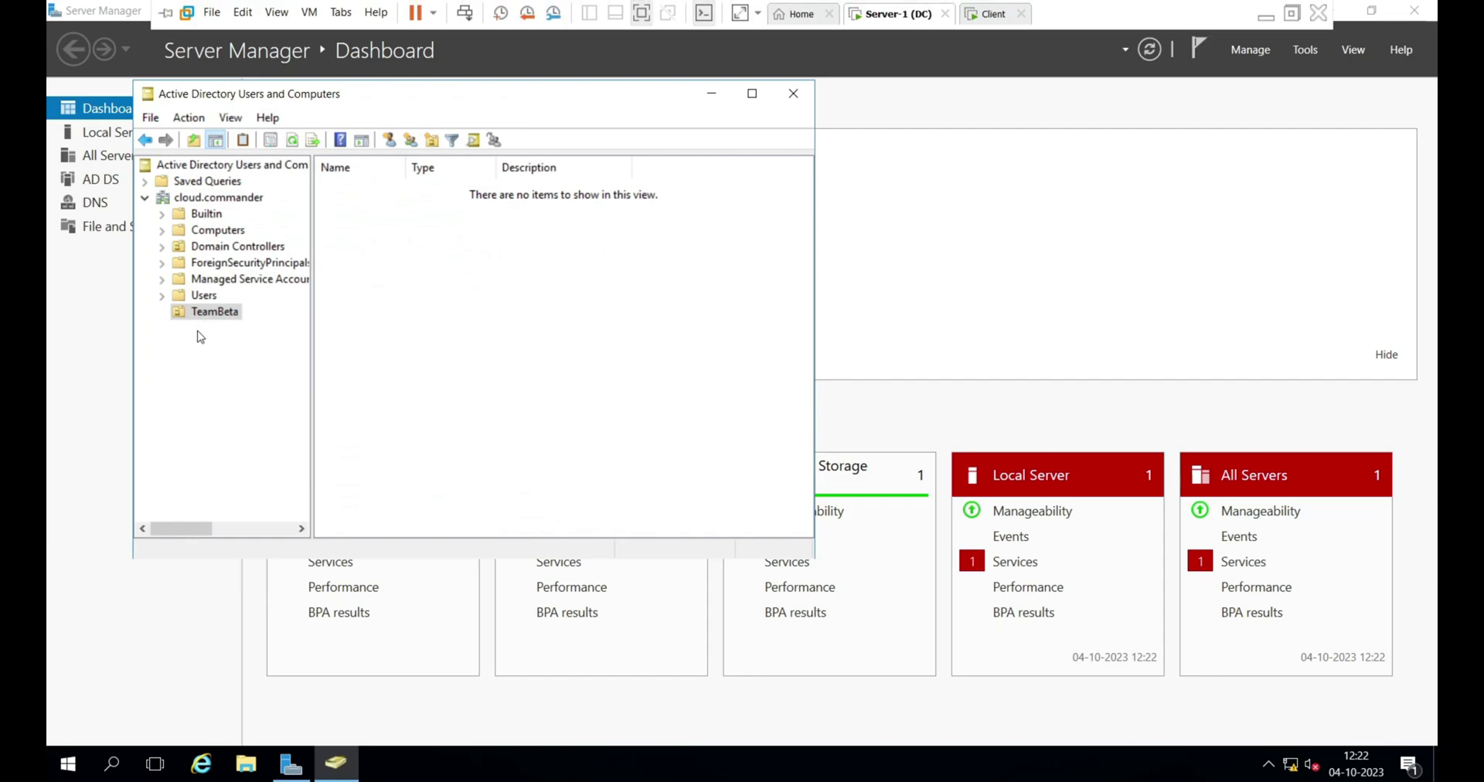
- Start a new user in TeamBeta, entering the first name and a matching logon name
click(203, 313)
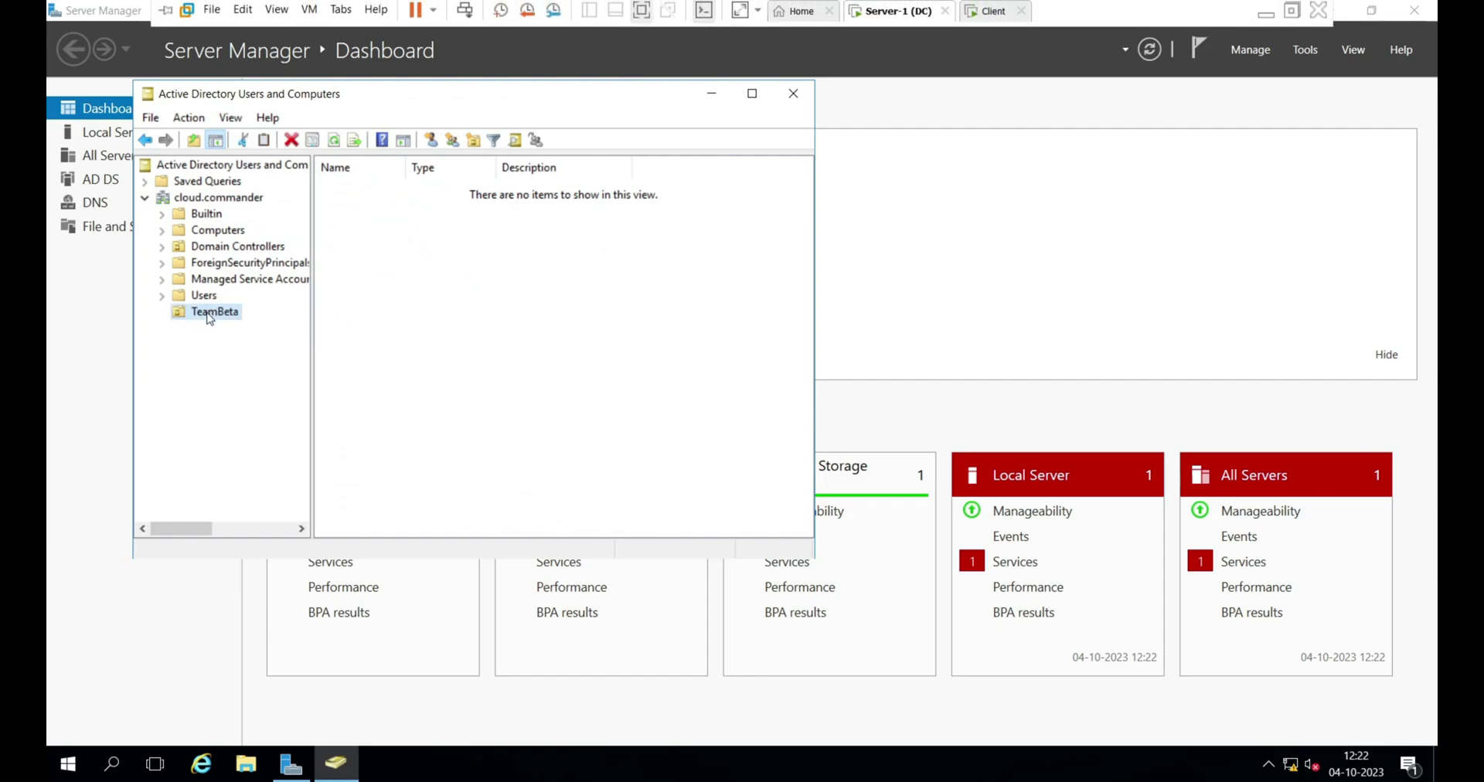
right_click(424, 265)
mouse_move(516, 338)
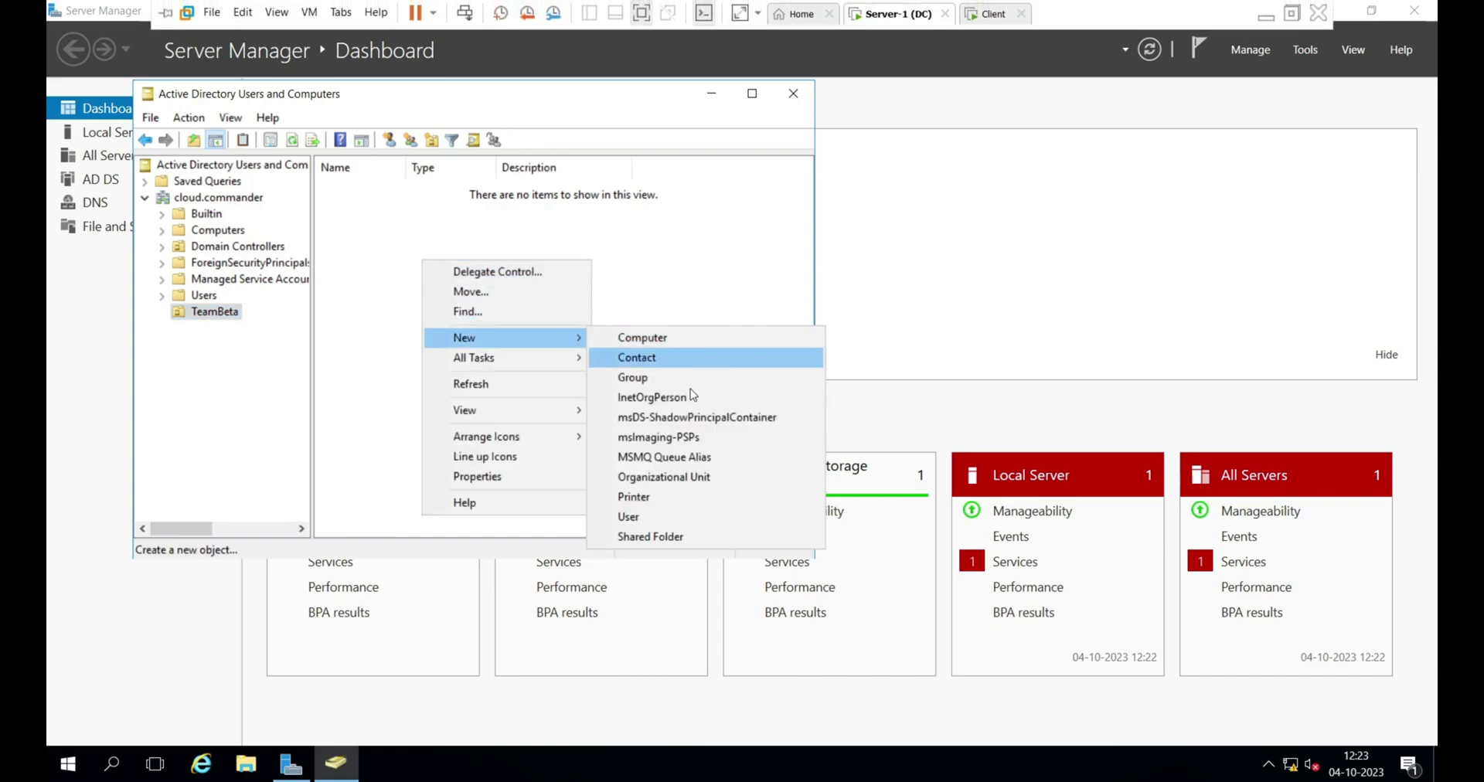
click(646, 516)
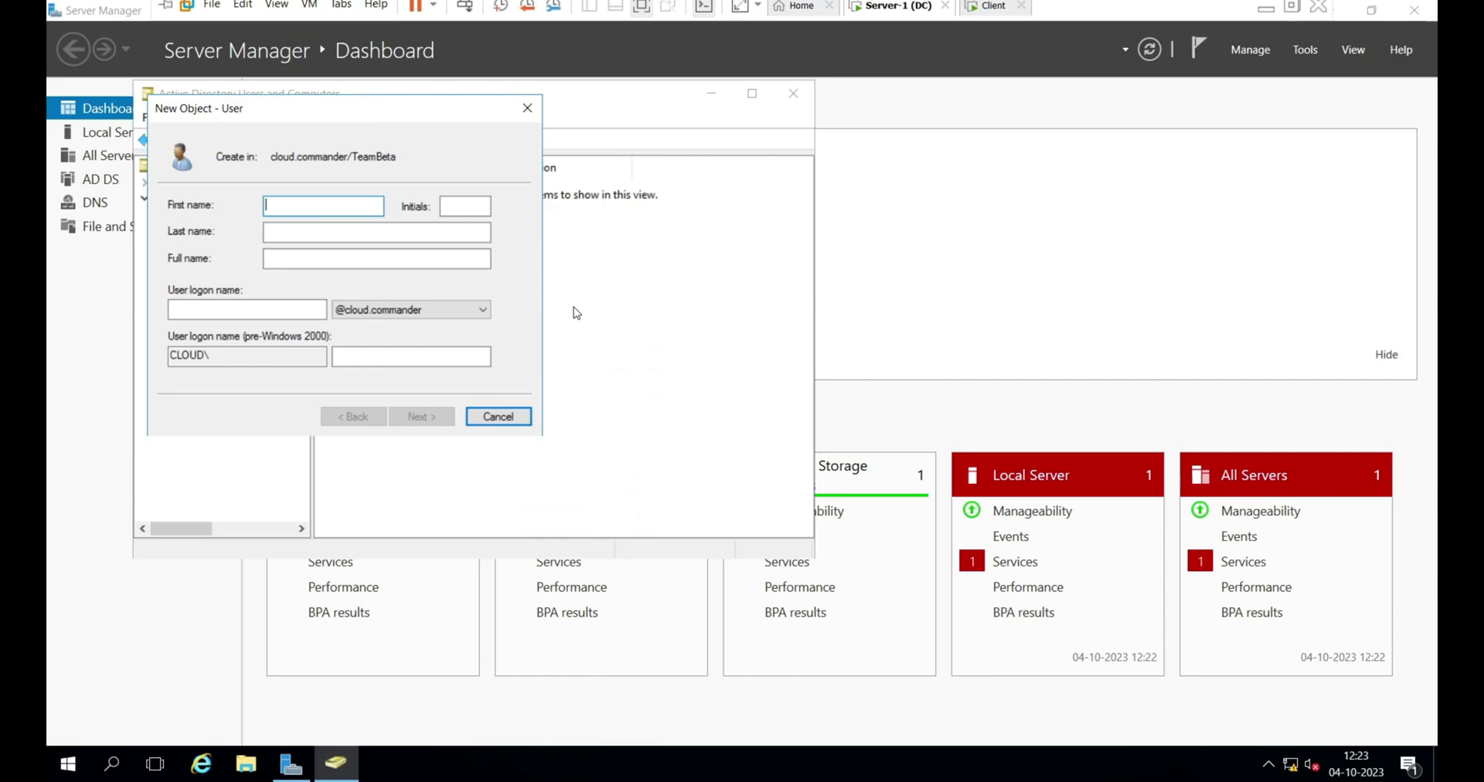
text(Alex)
key(Tab)
key(Tab)
key(Tab)
key(Tab)
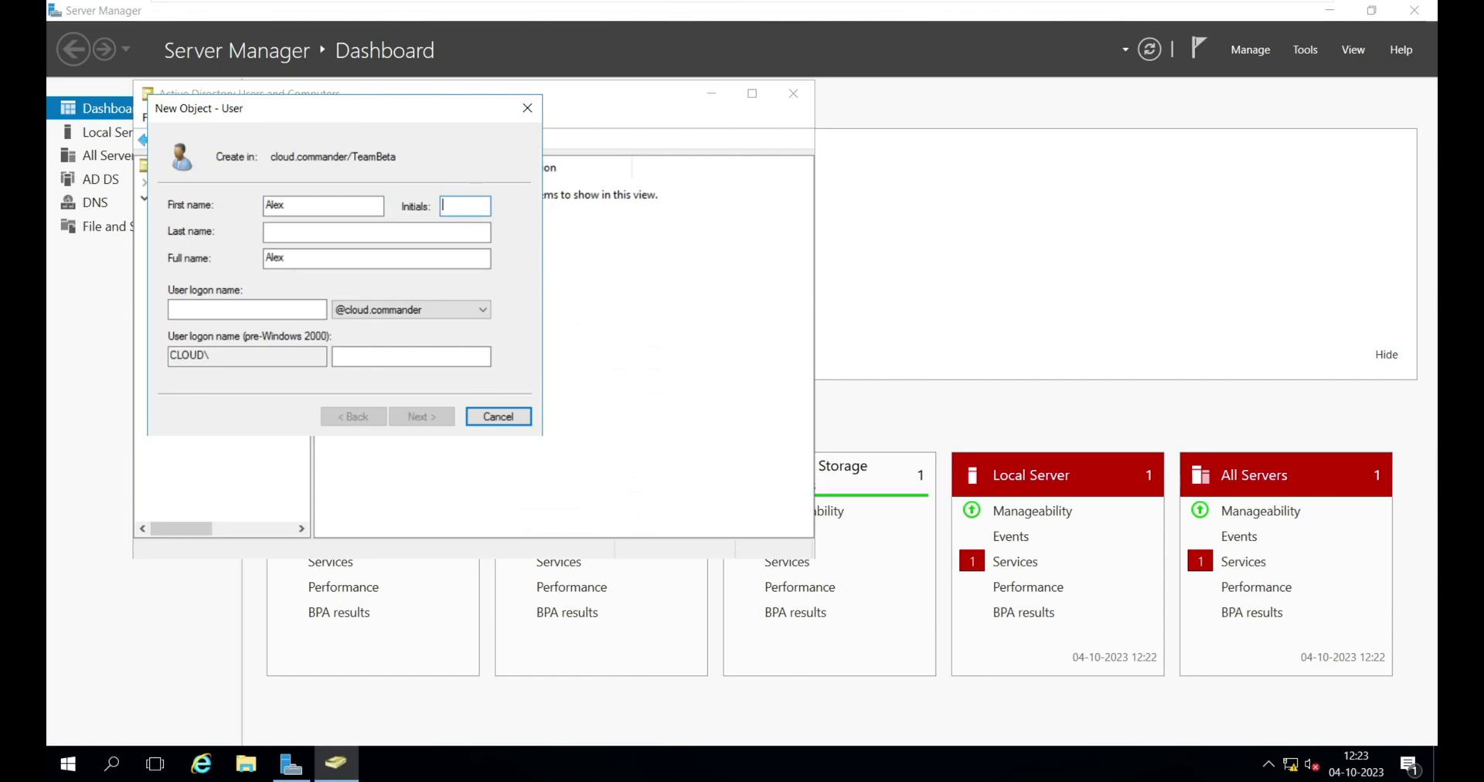
text(Alex)
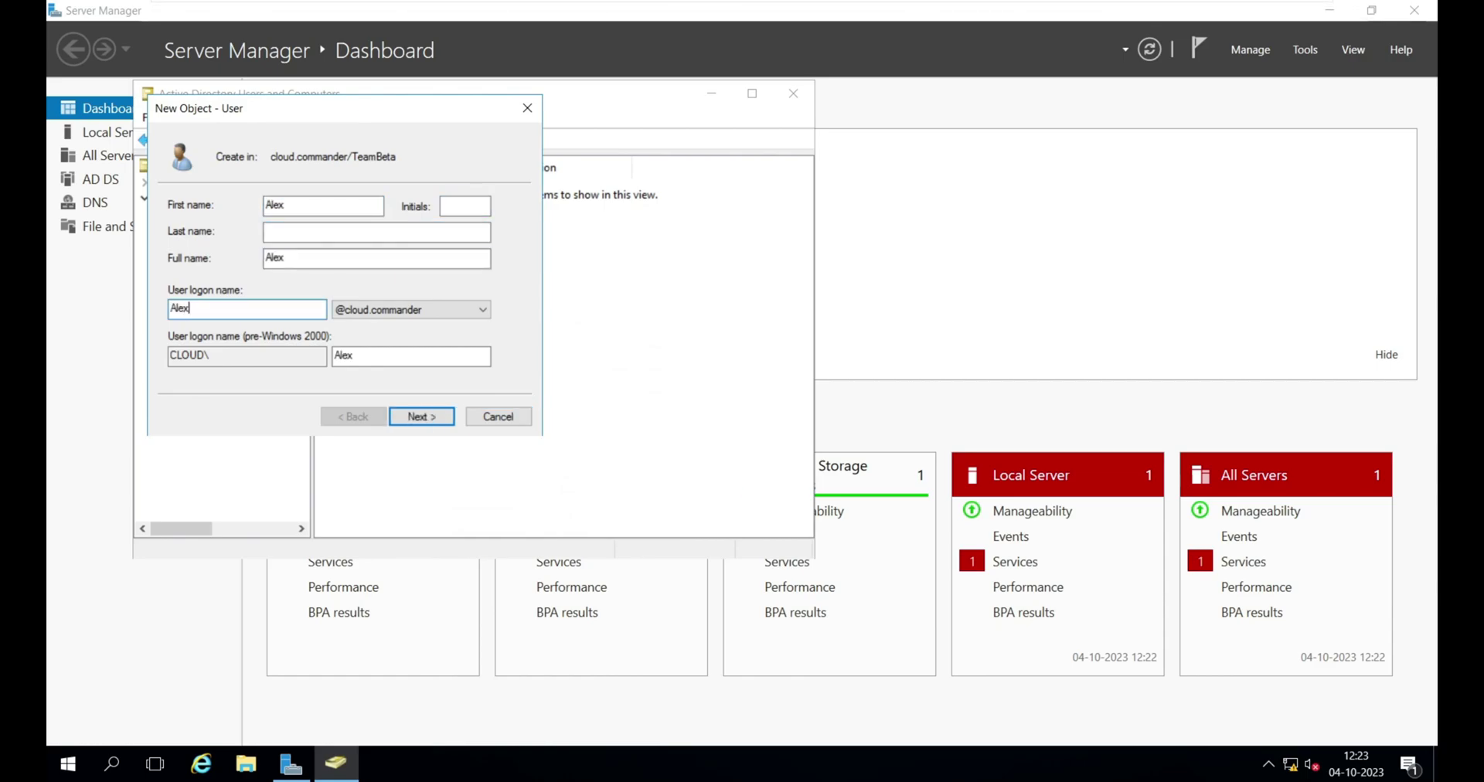
key(Return)
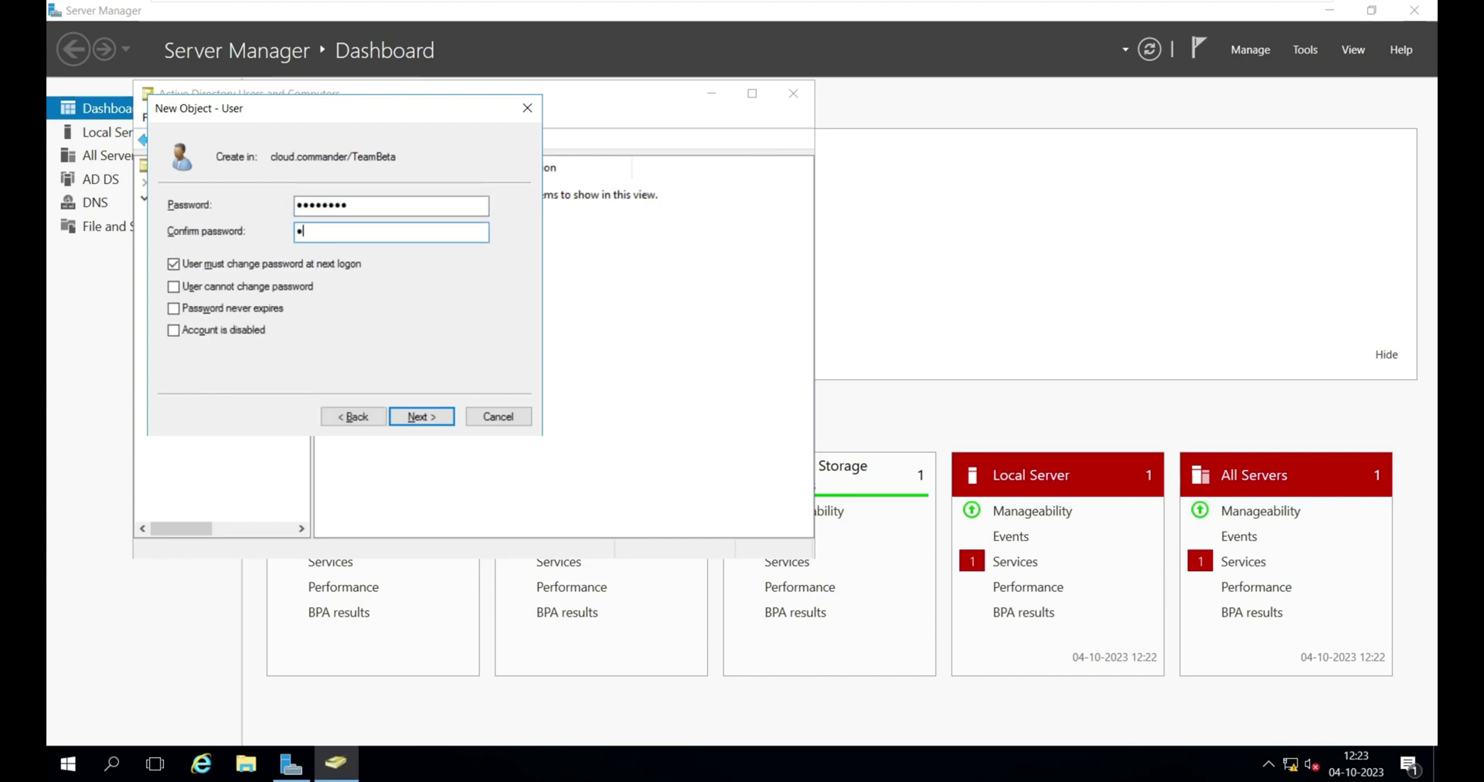
- Make the password unchangeable by the user and never expiring, then finish creating the account
key(Tab)
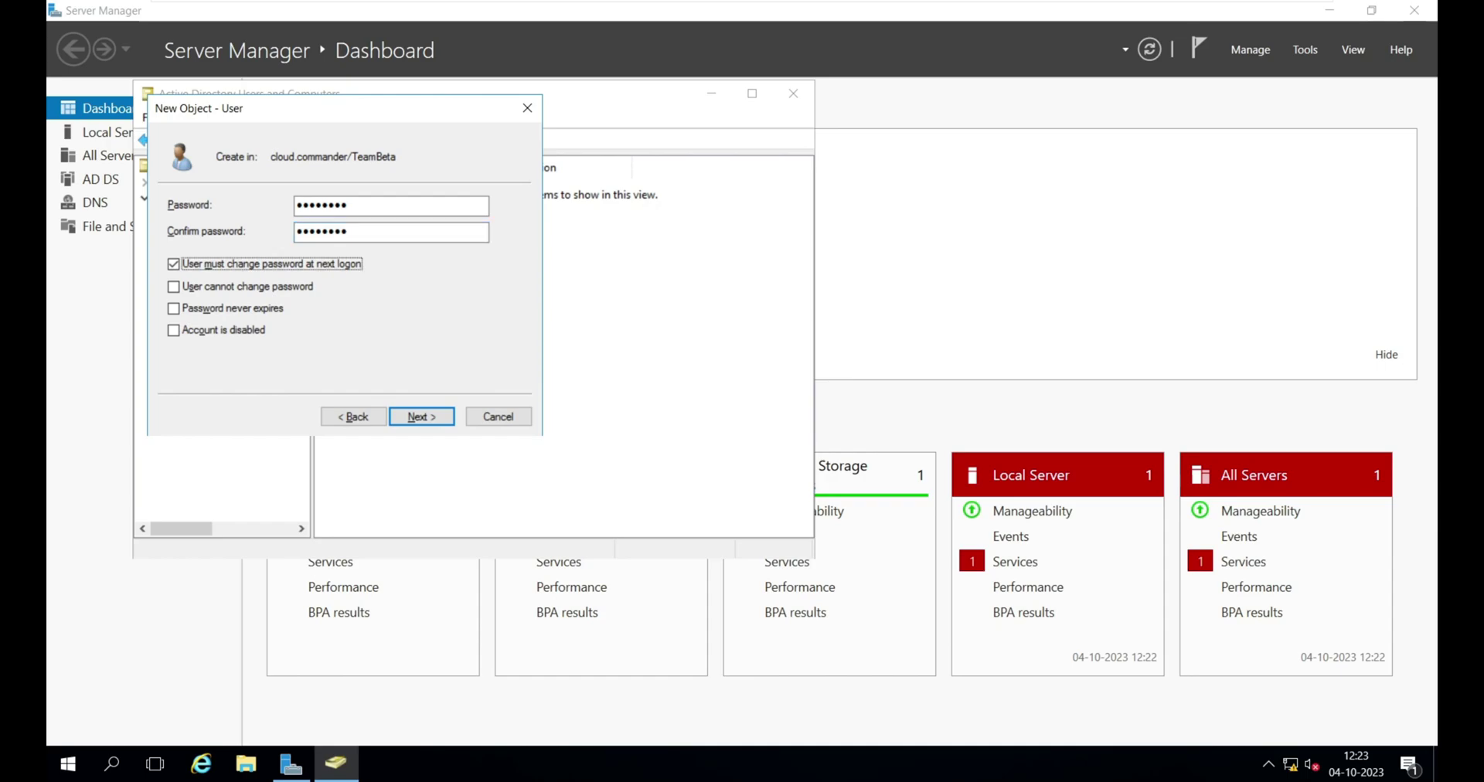
key(Tab)
key(space)
key(Tab)
key(space)
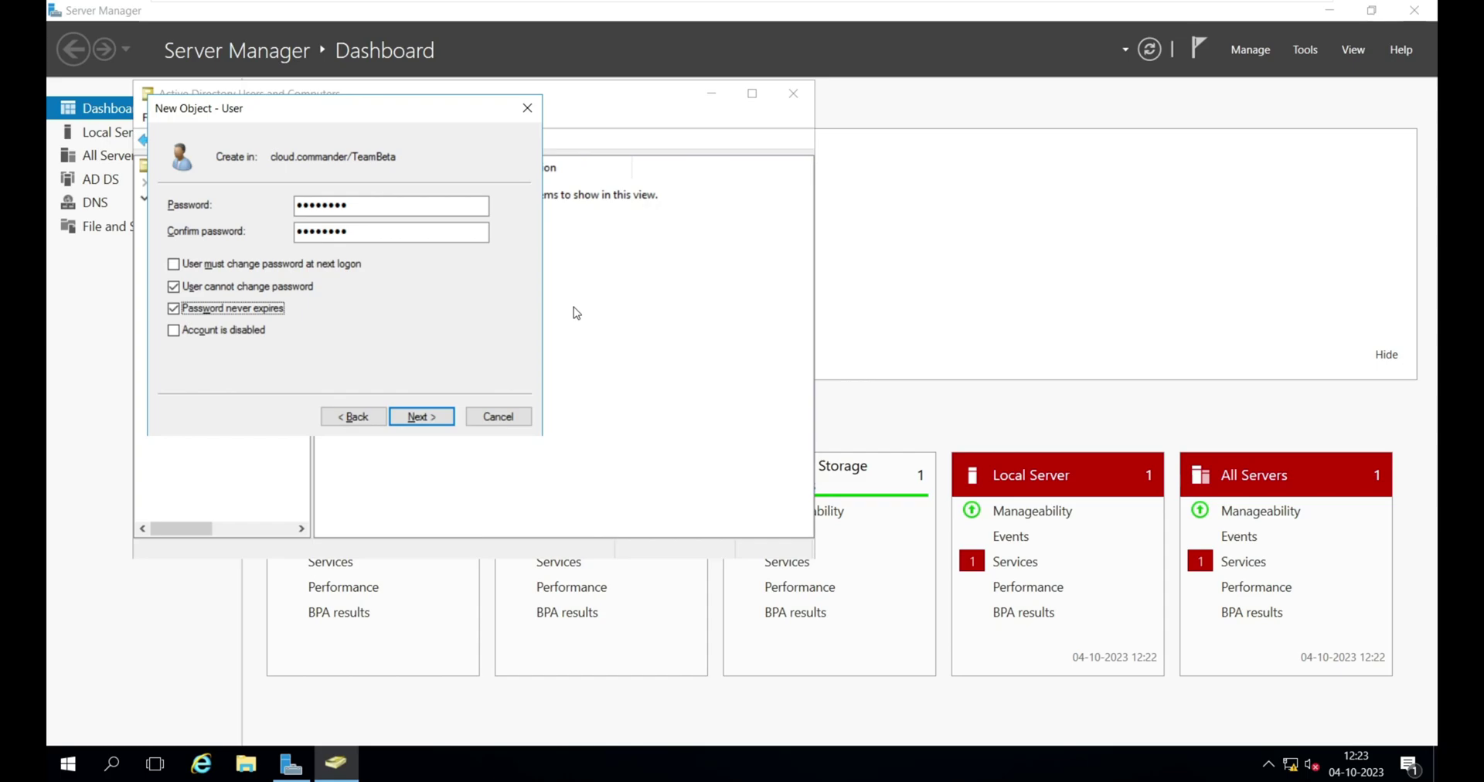
click(410, 414)
click(426, 414)
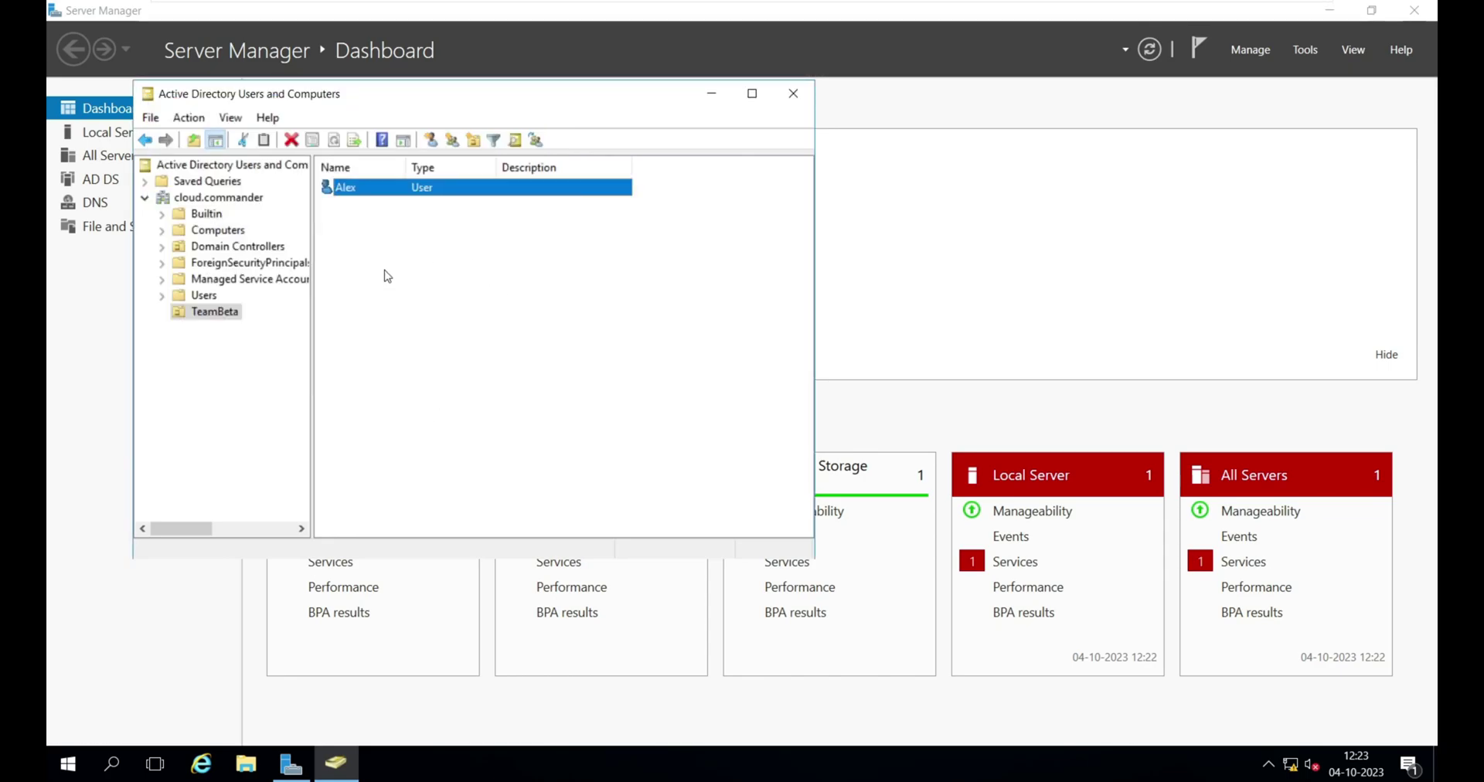
- Start a new user in TeamBeta, entering its first name and logon name
right_click(386, 275)
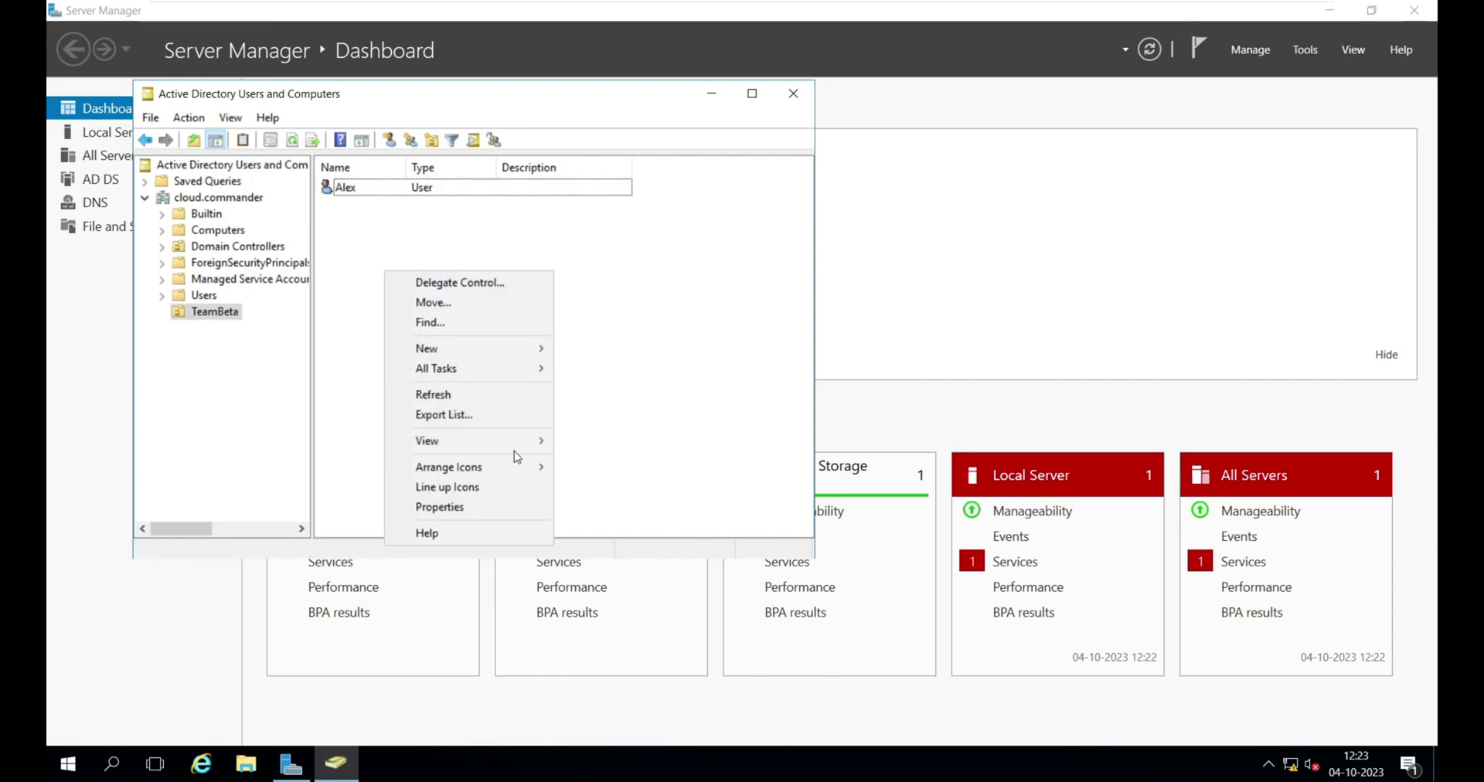
mouse_move(523, 356)
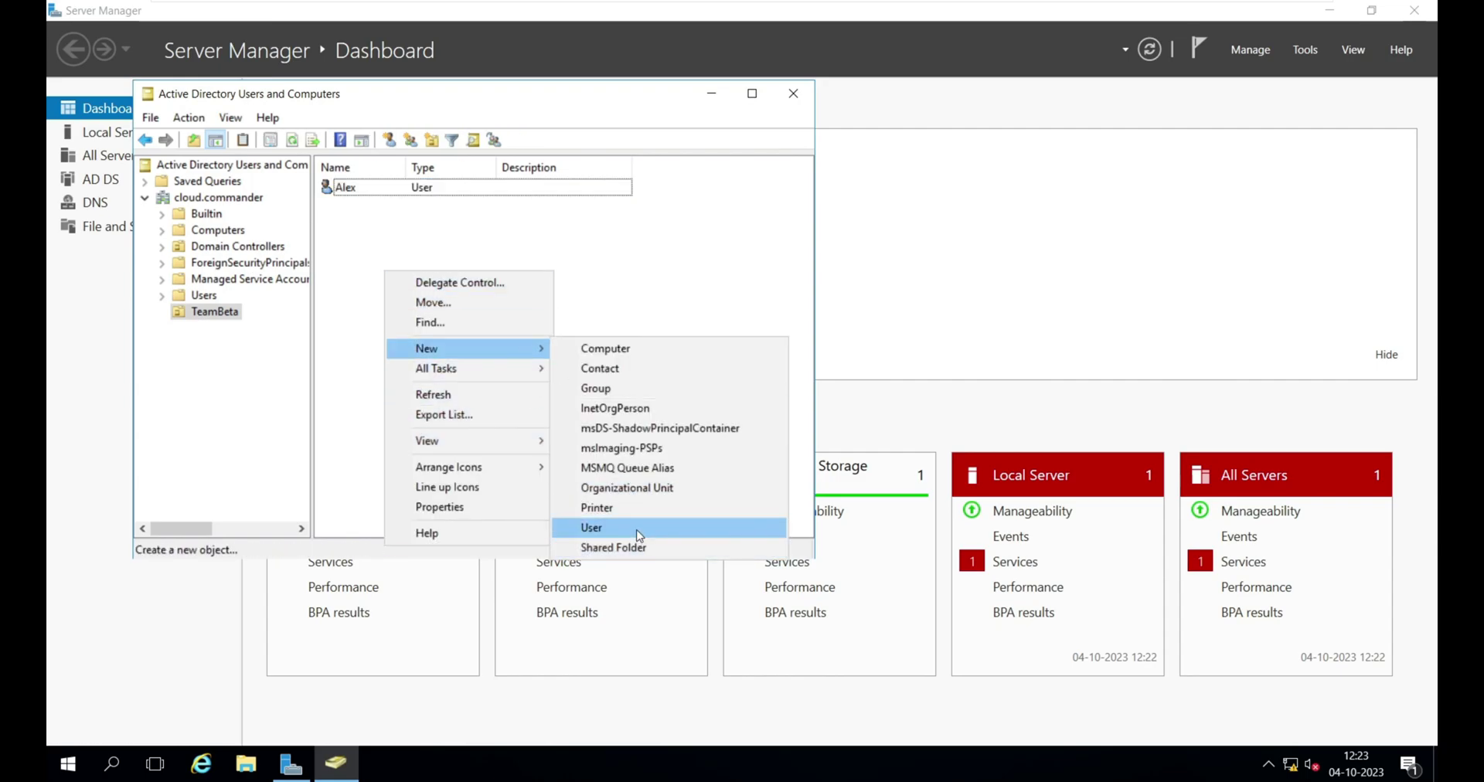
click(630, 528)
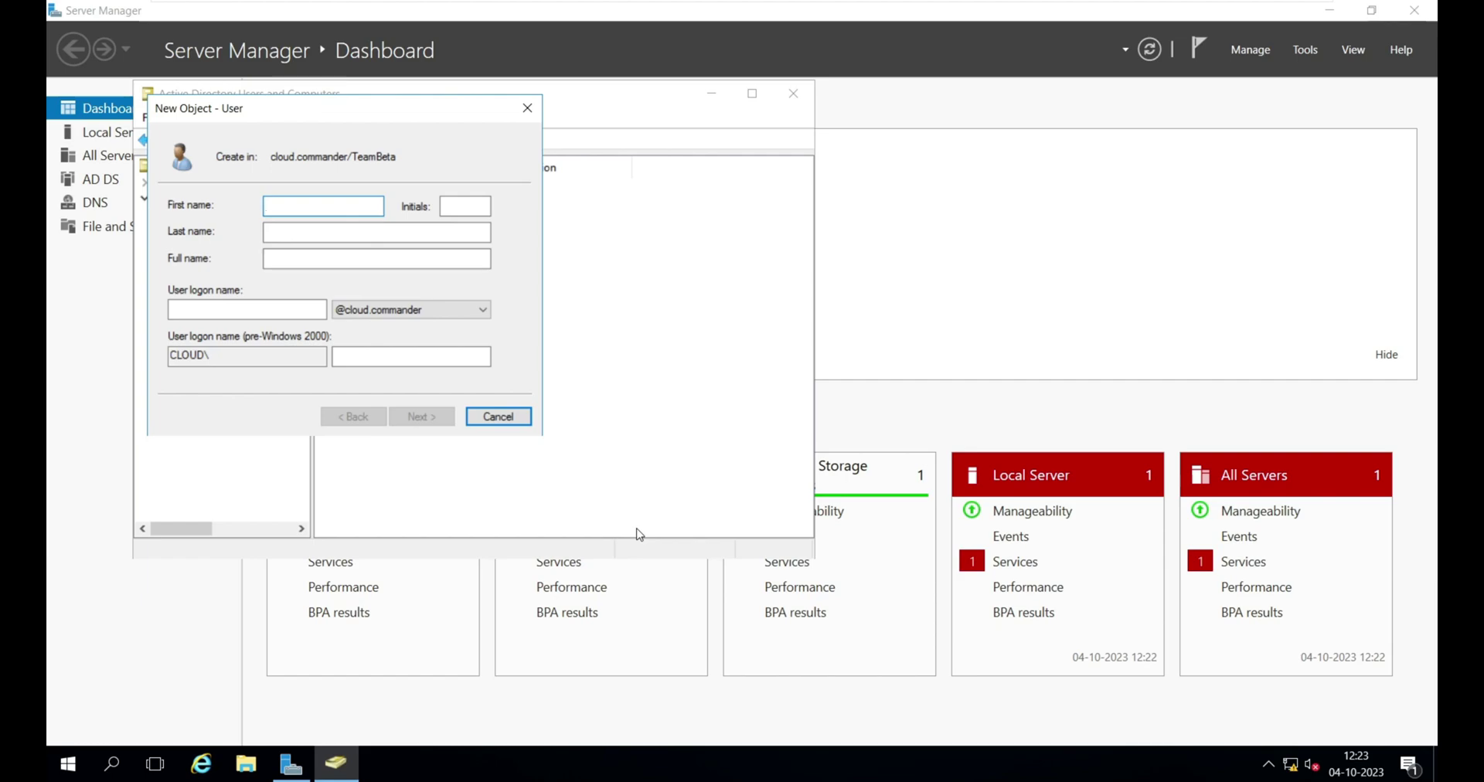
text(H)
key(Tab)
key(Tab)
key(Tab)
key(Tab)
text(ha)
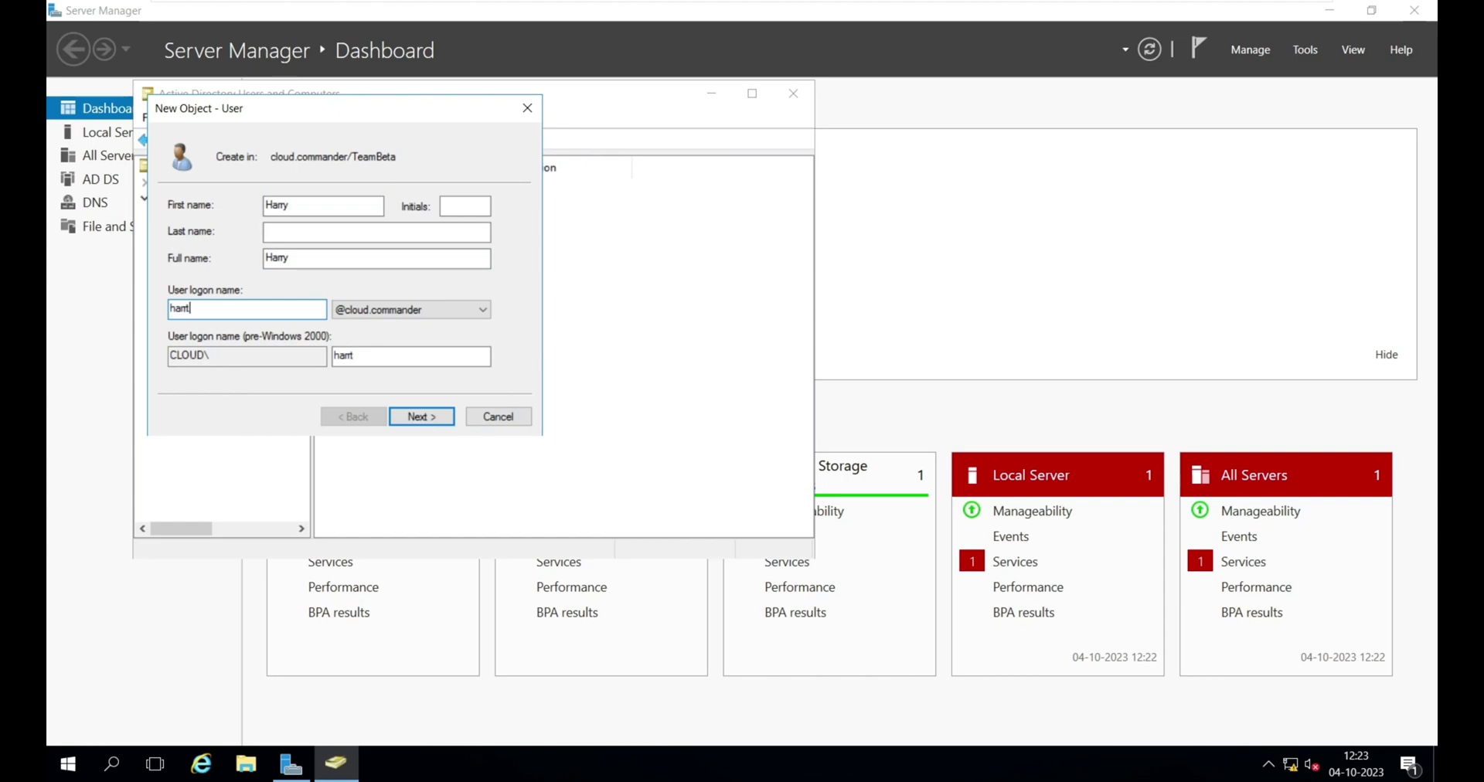
key(Return)
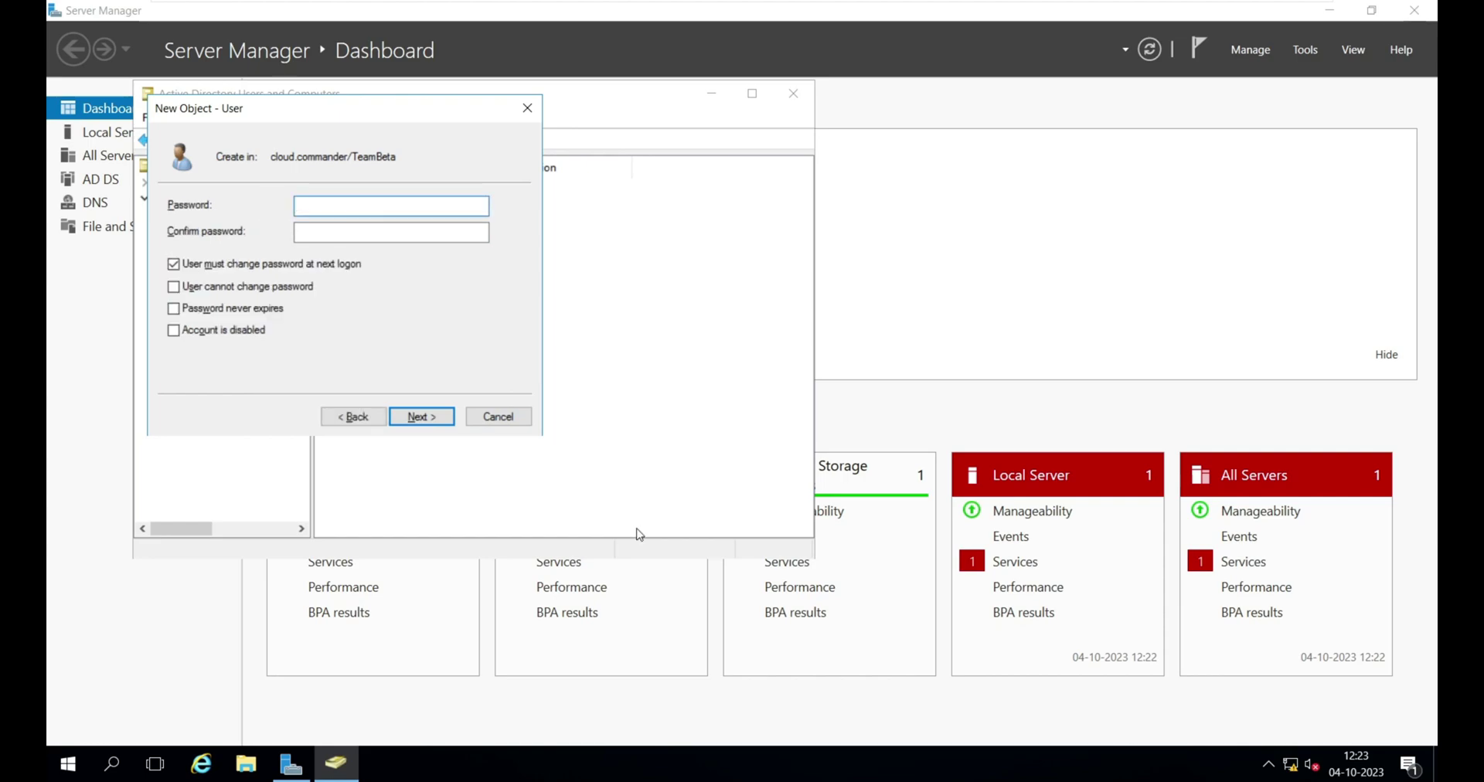
- Set the user's password as unchangeable and never-expiring, and finish creating the account
text(Pa$$w0rd)
key(Tab)
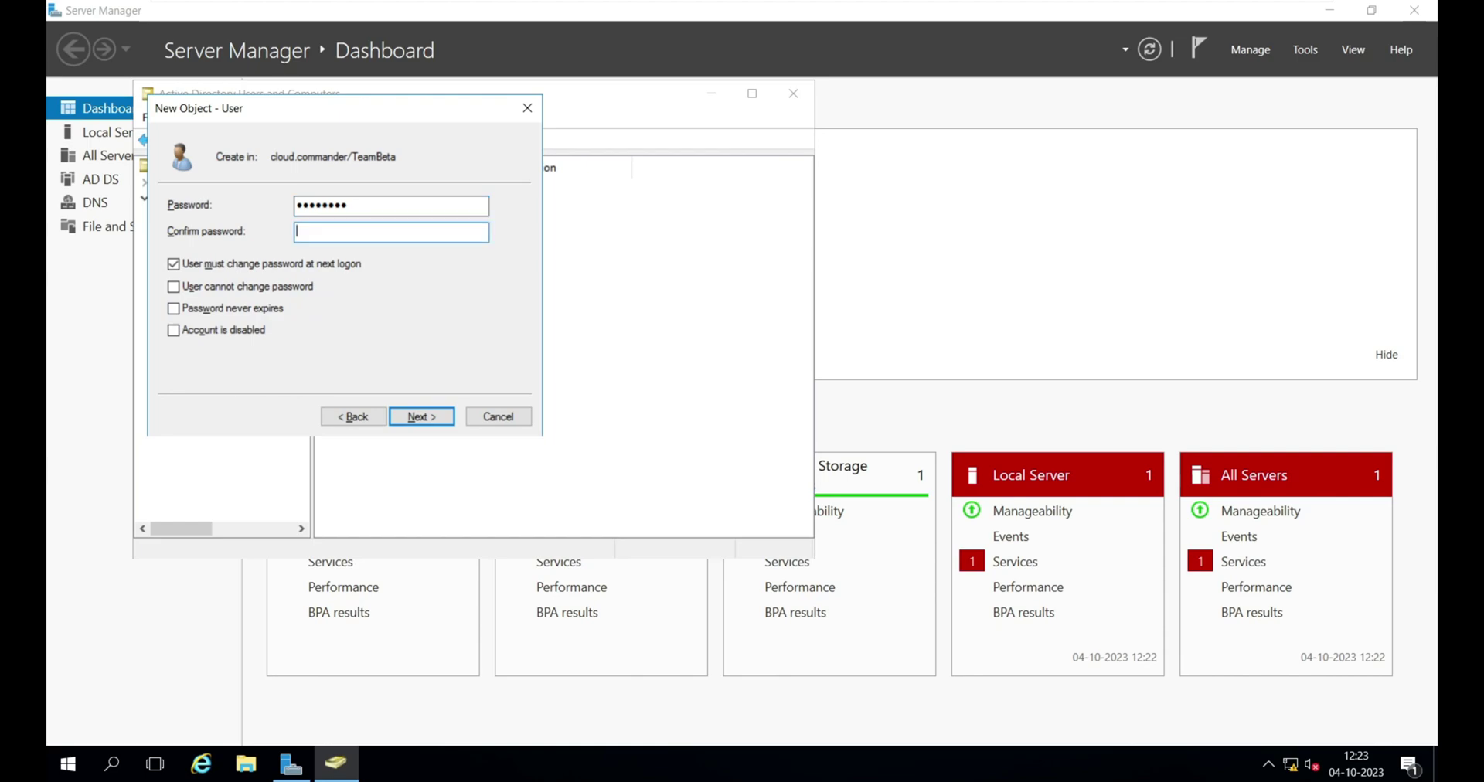
text(Pa$$w0rd)
key(Tab)
key(Tab)
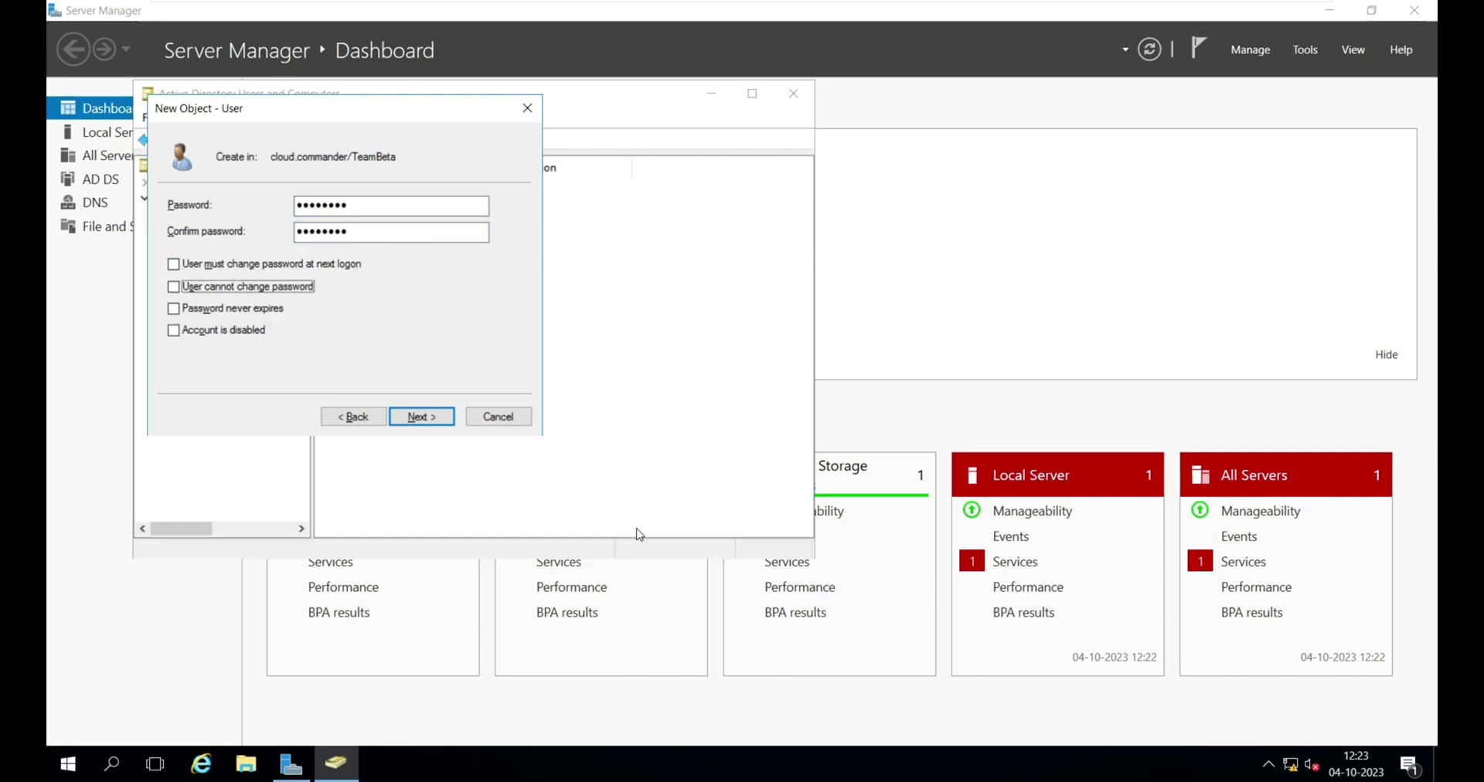
key(Tab)
key(space)
key(Return)
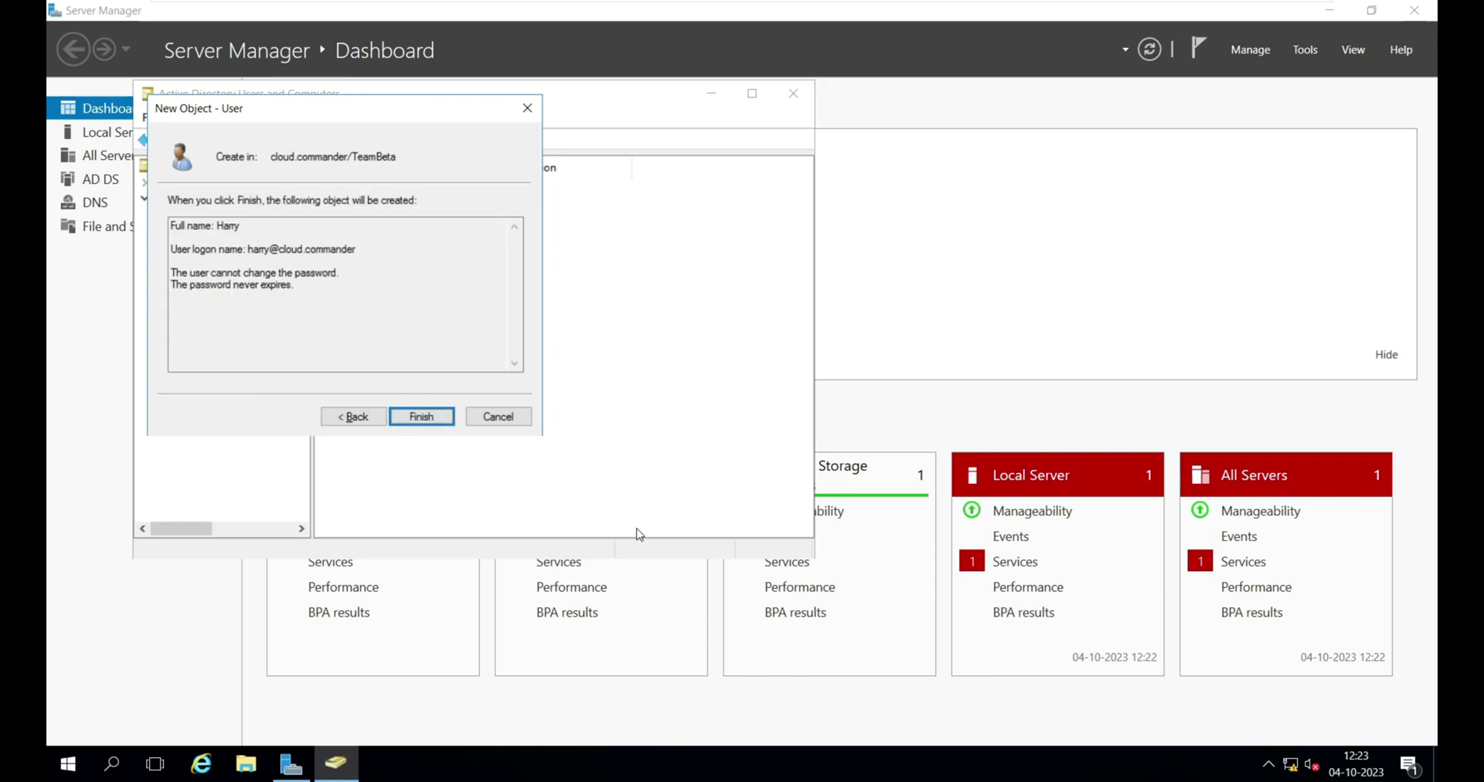
key(Return)
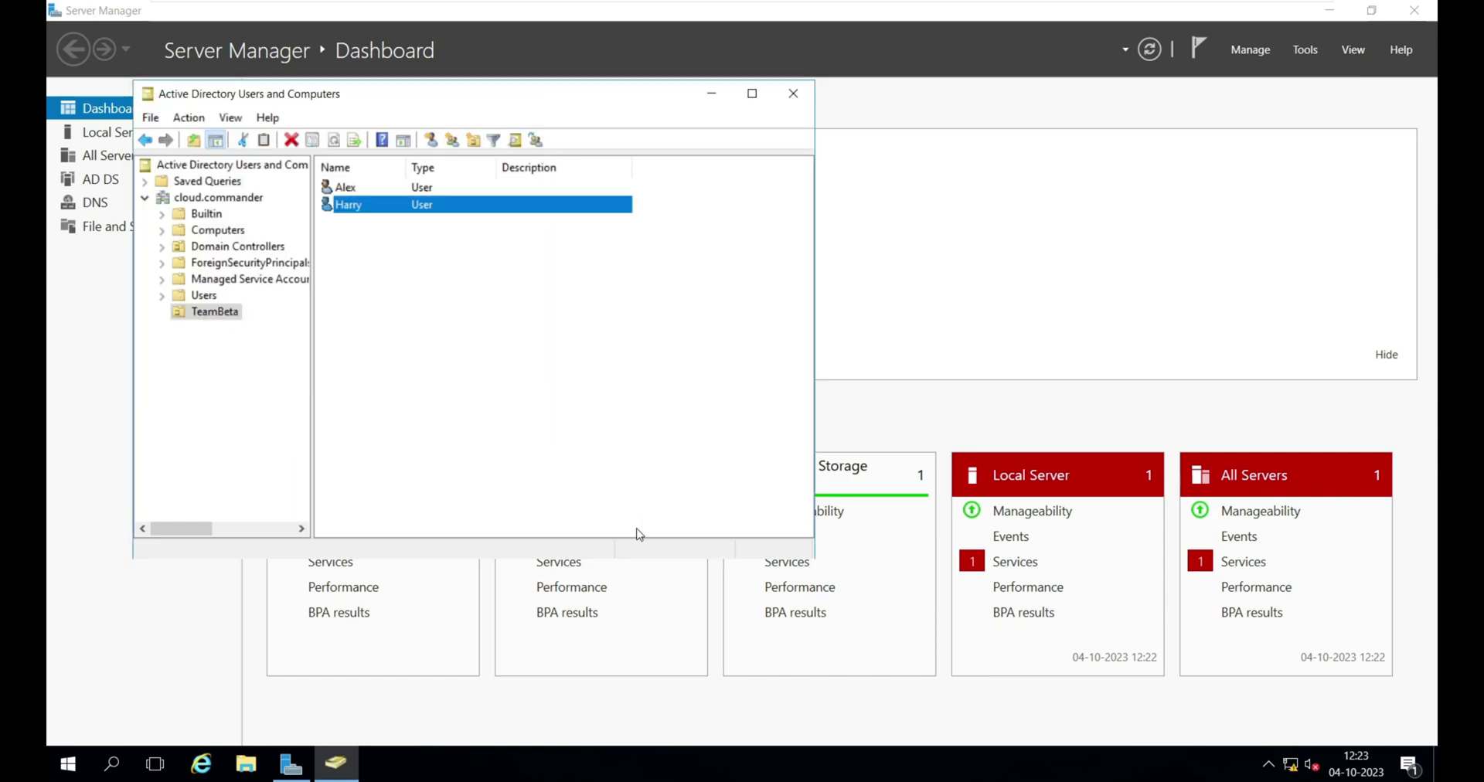
click(369, 190)
- Review the TeamBeta users, then close Active Directory Users and Computers
click(361, 205)
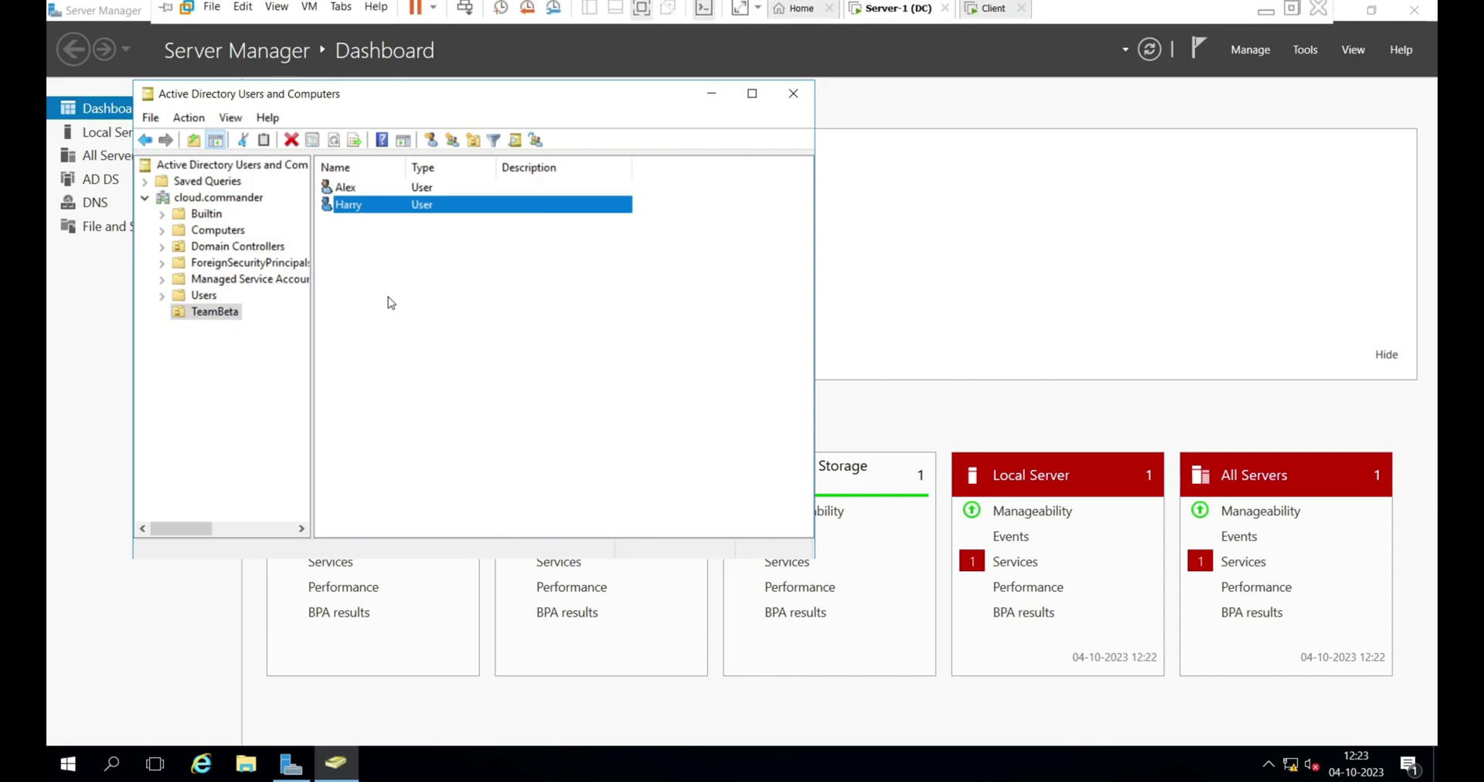
click(203, 329)
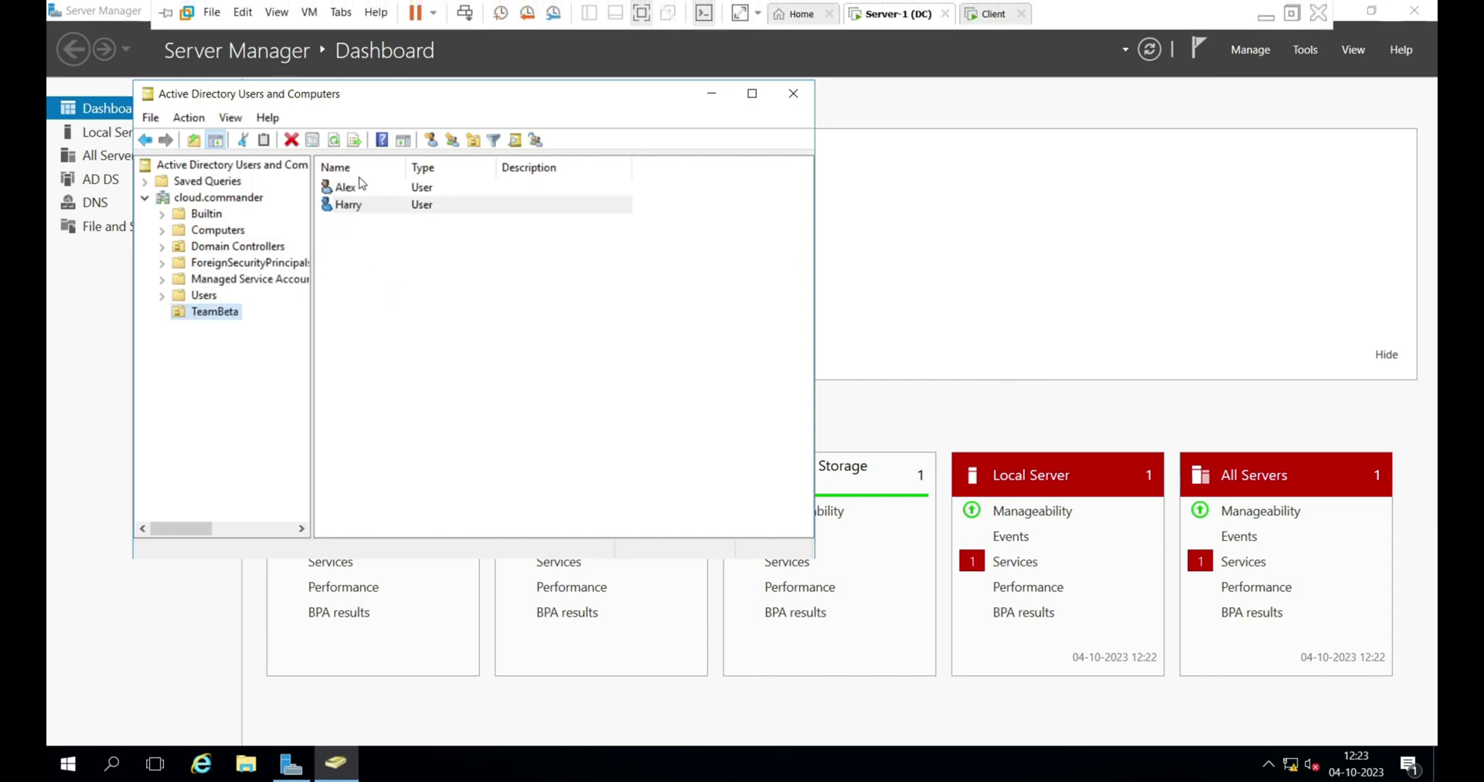
click(202, 314)
click(217, 348)
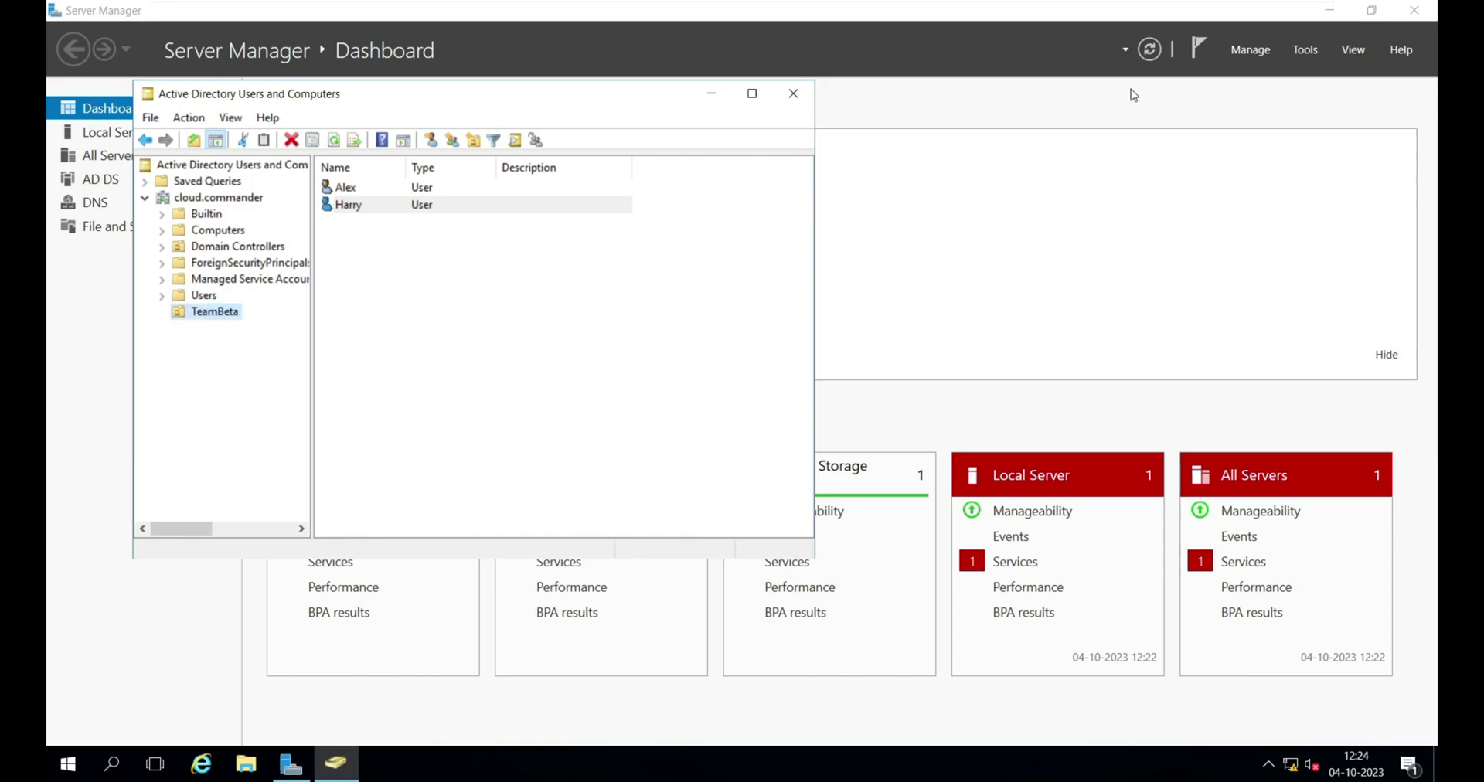
click(801, 97)
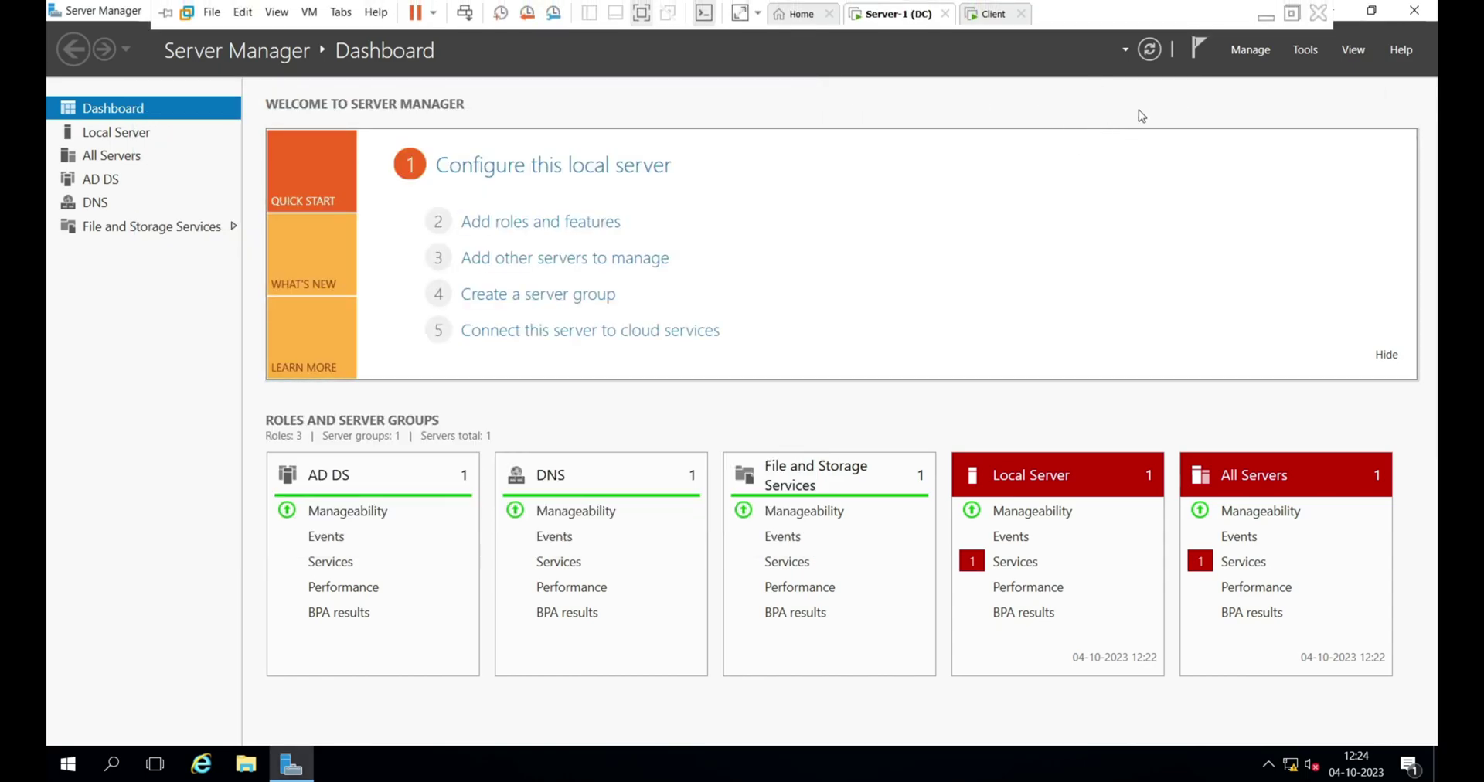
- Launch Group Policy Management from Tools and maximize its window
click(1305, 51)
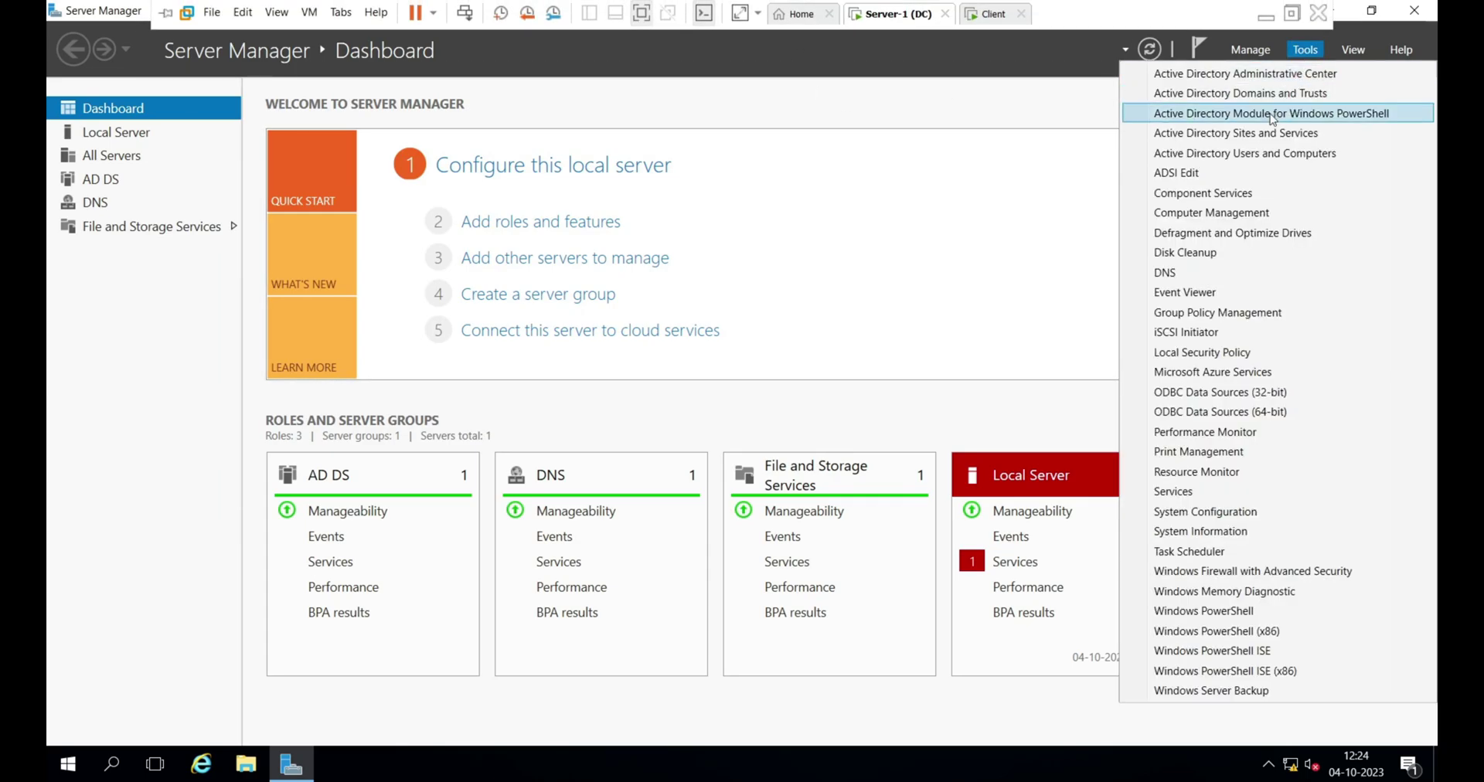
click(1328, 313)
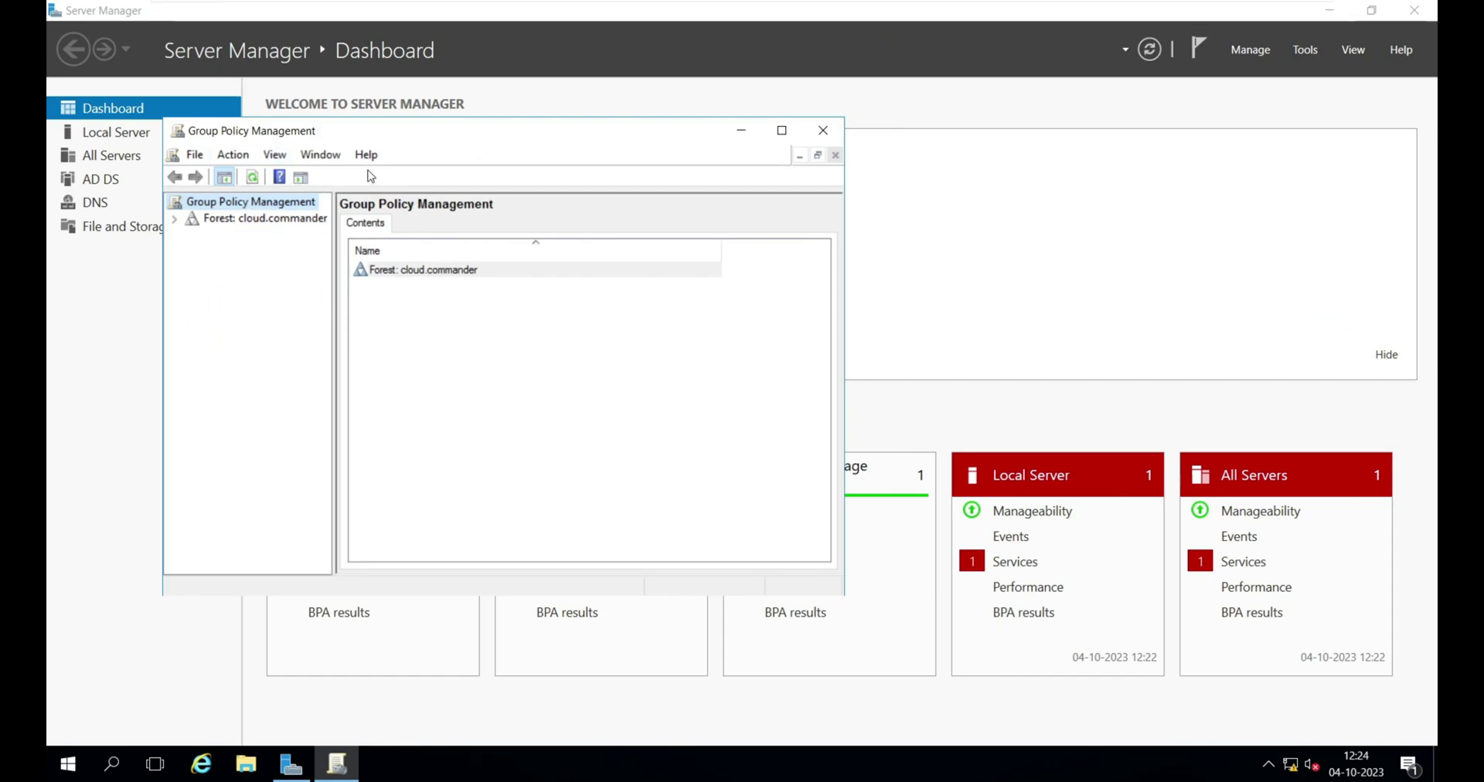
click(781, 130)
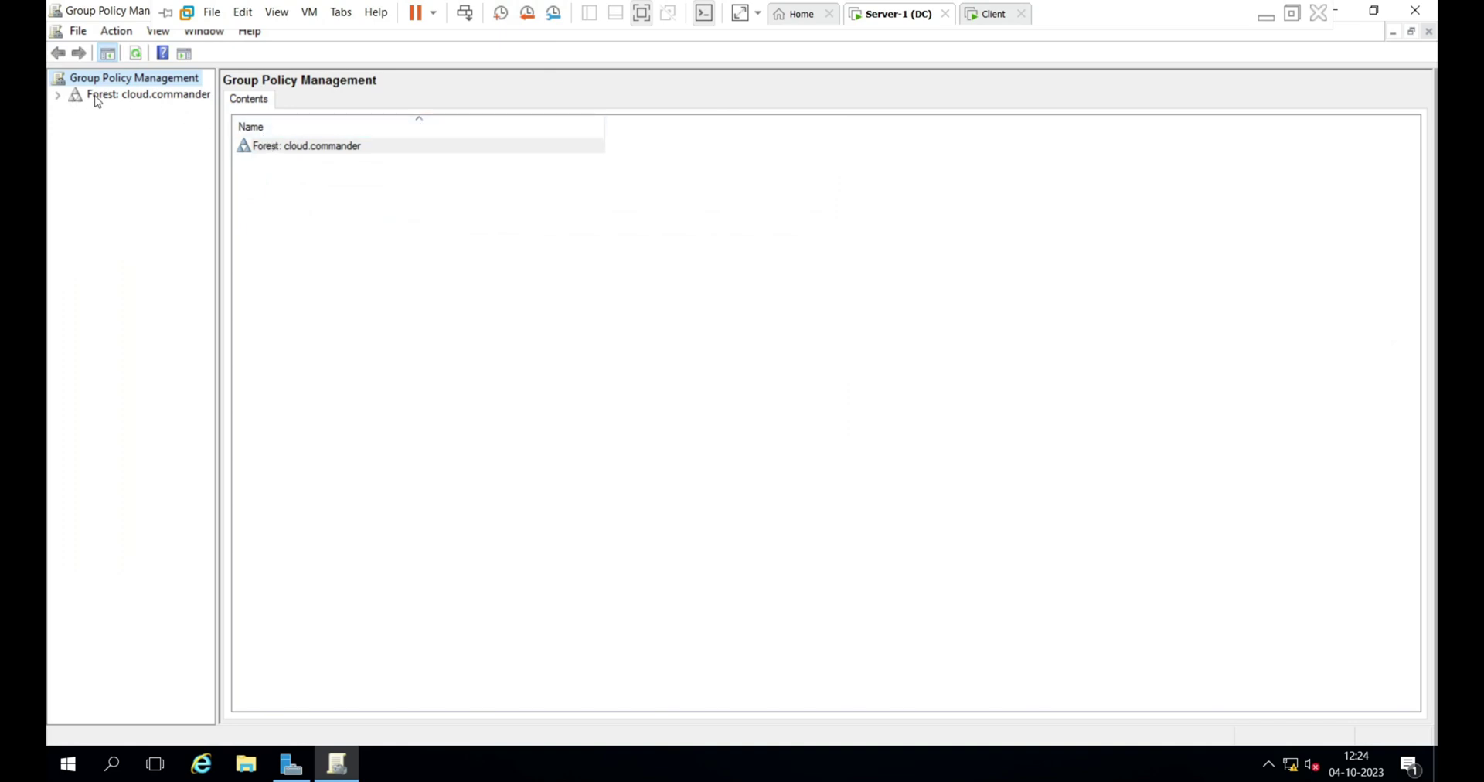
- Expand the forest, Domains and cloud.commander, then select the TeamBeta OU
click(120, 96)
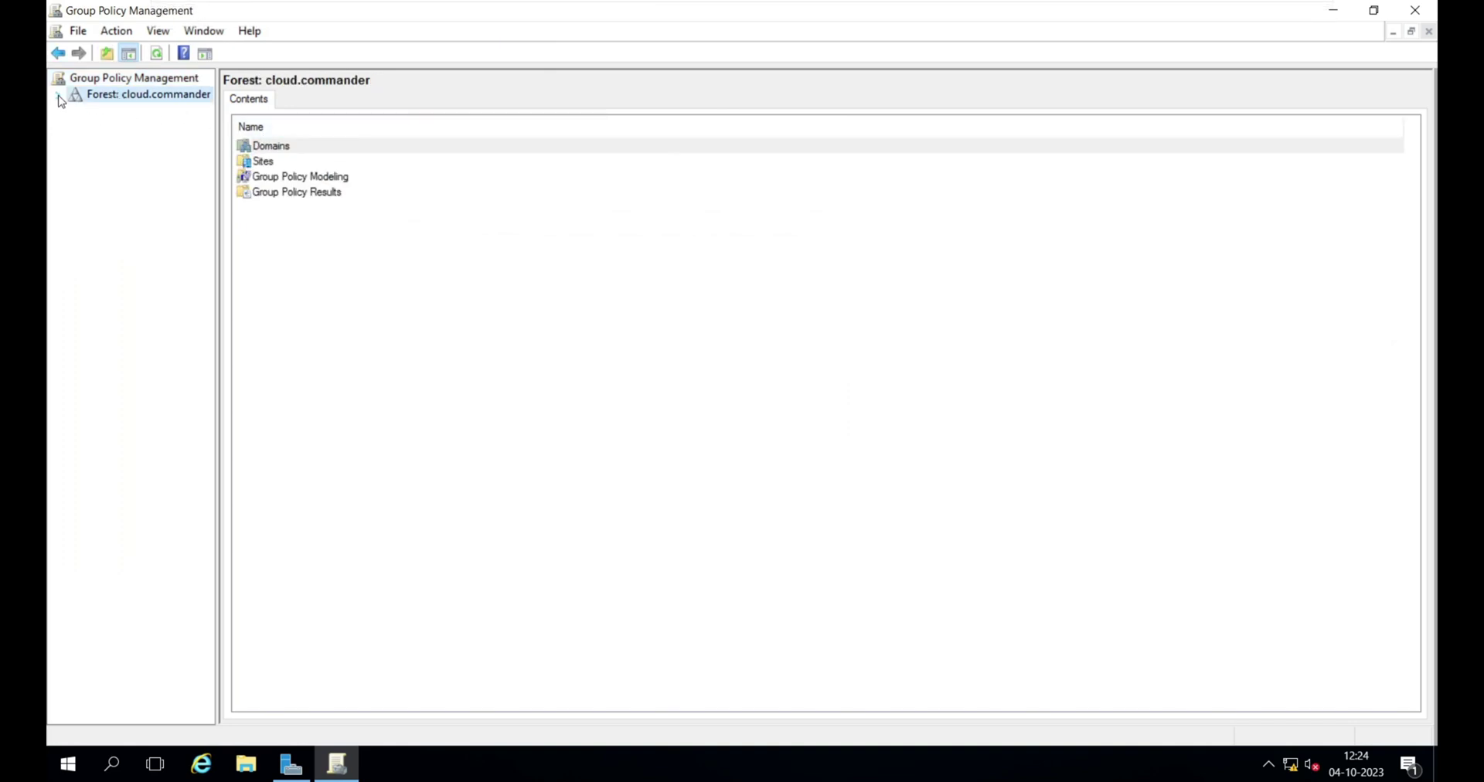
click(58, 95)
click(126, 111)
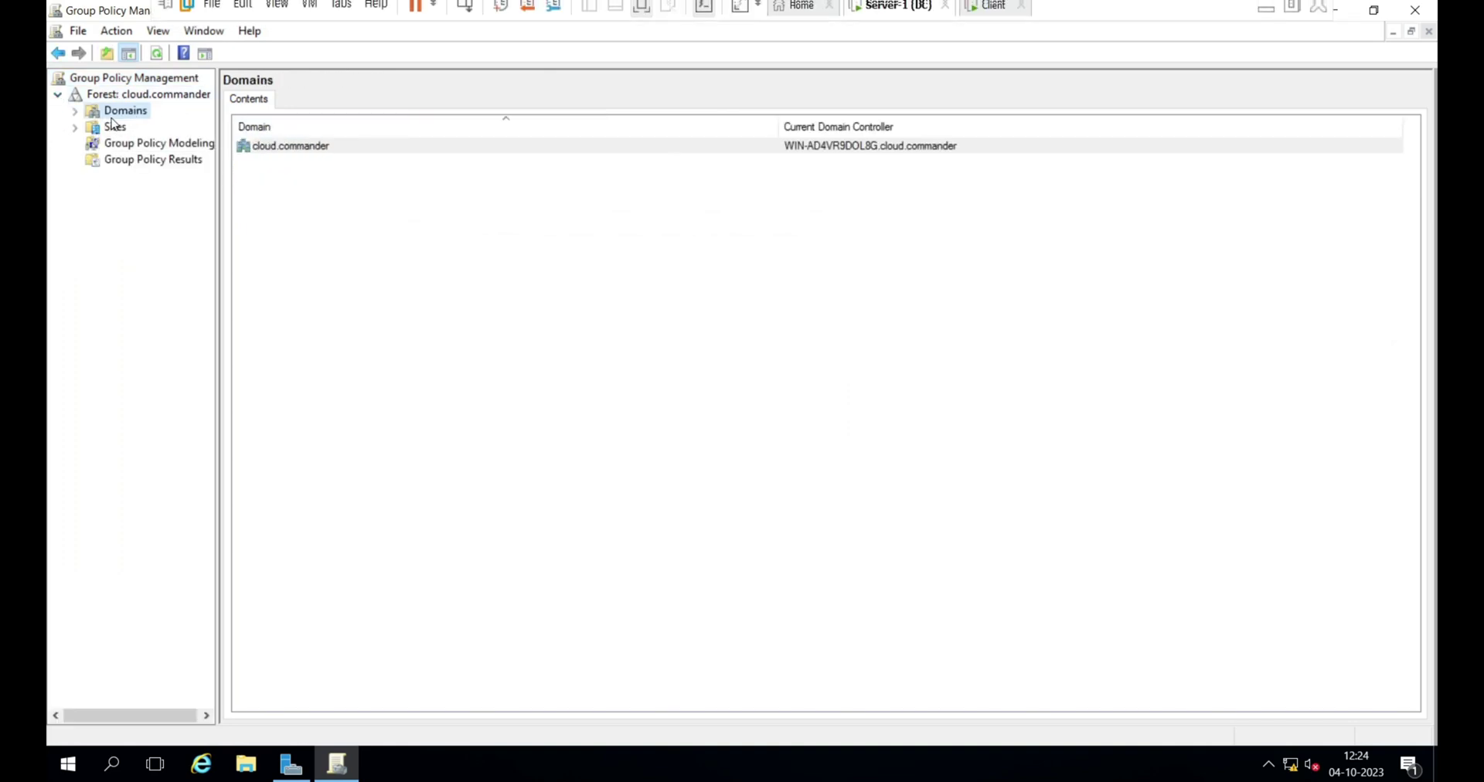
click(75, 112)
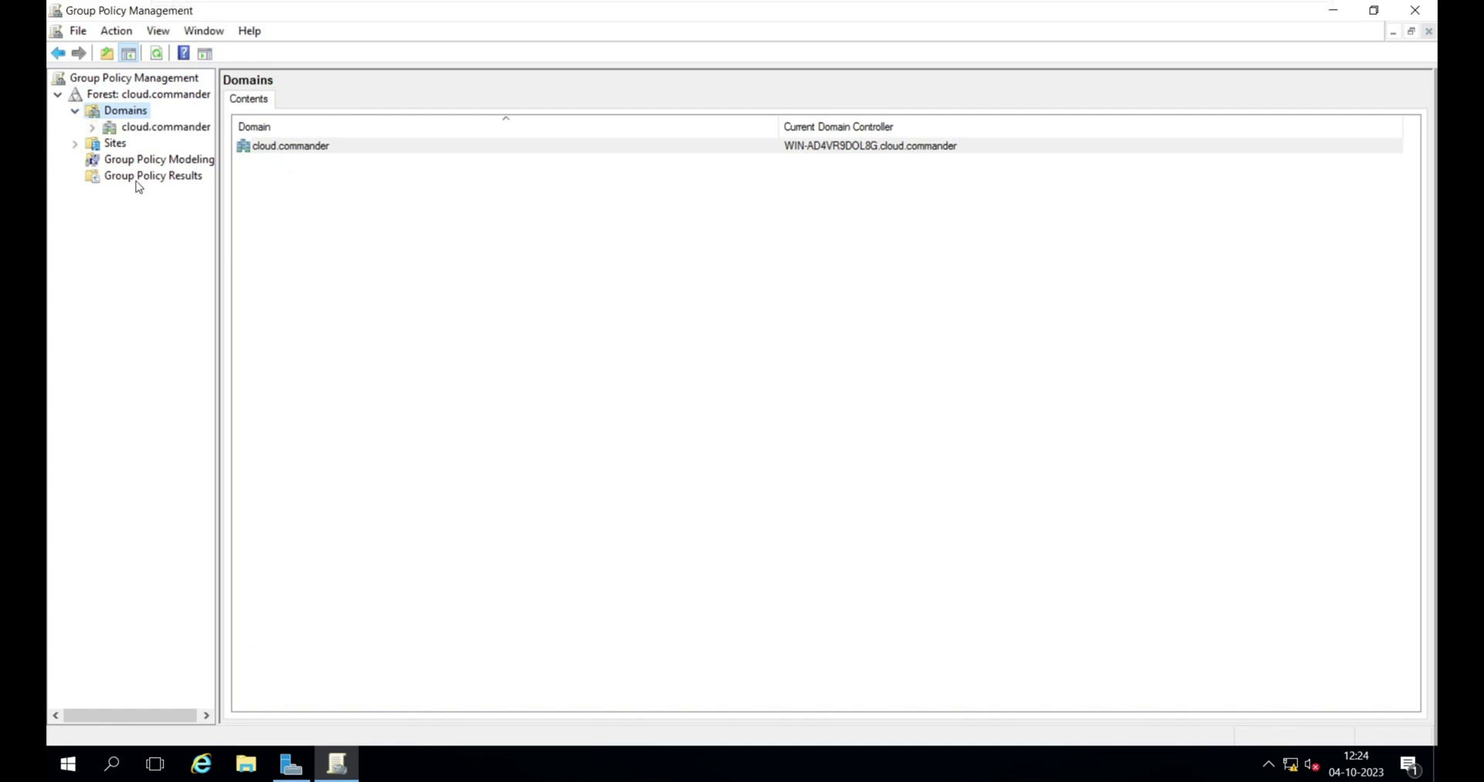
click(154, 130)
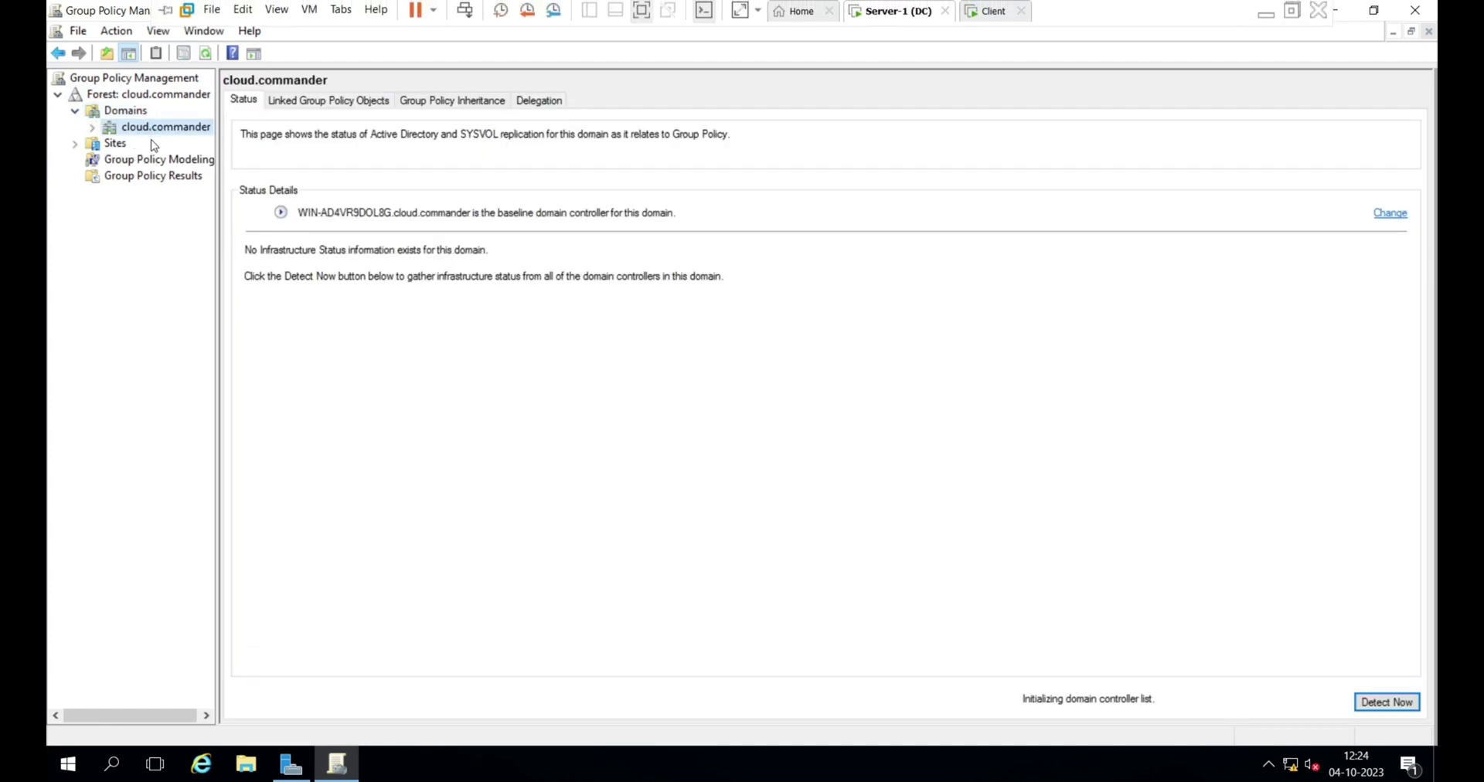
click(92, 129)
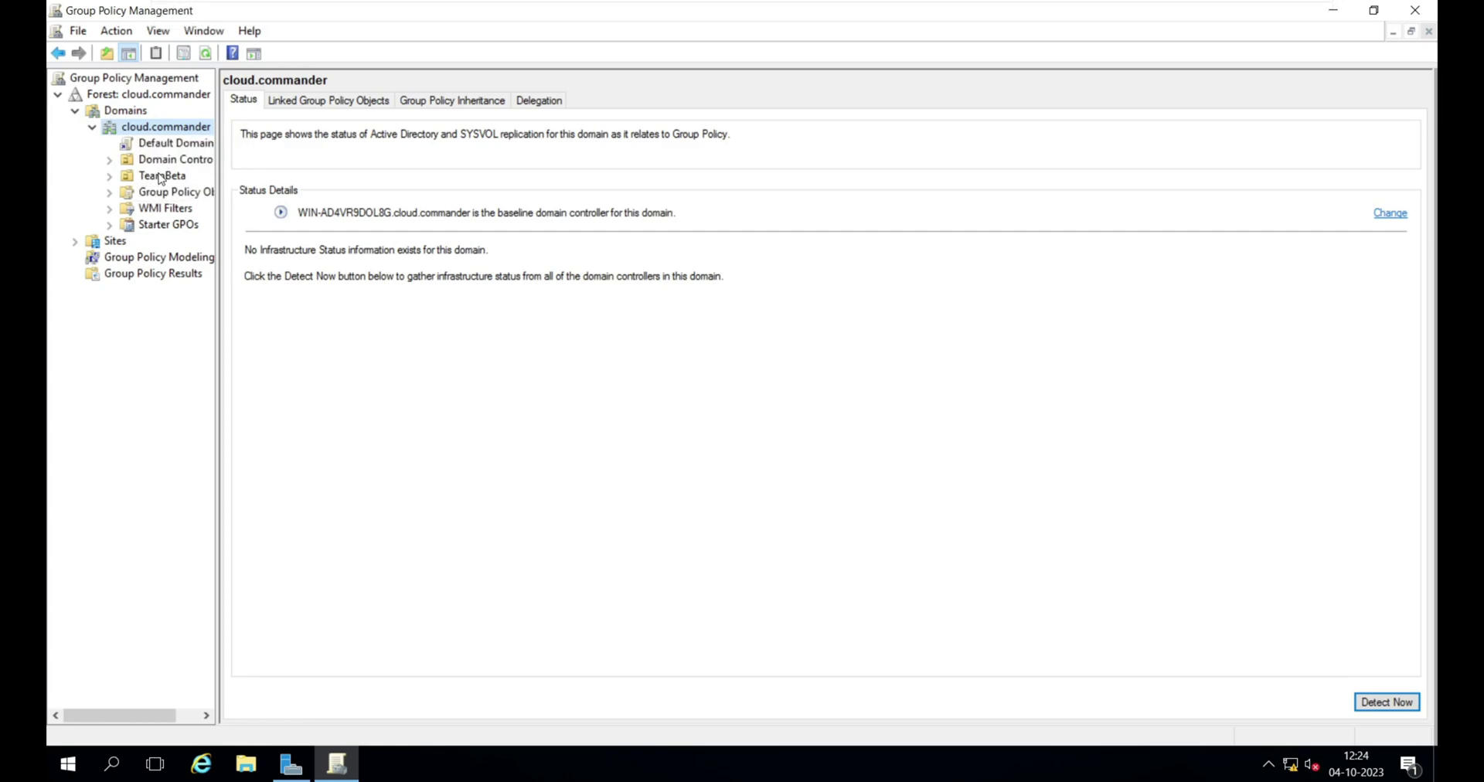
click(163, 178)
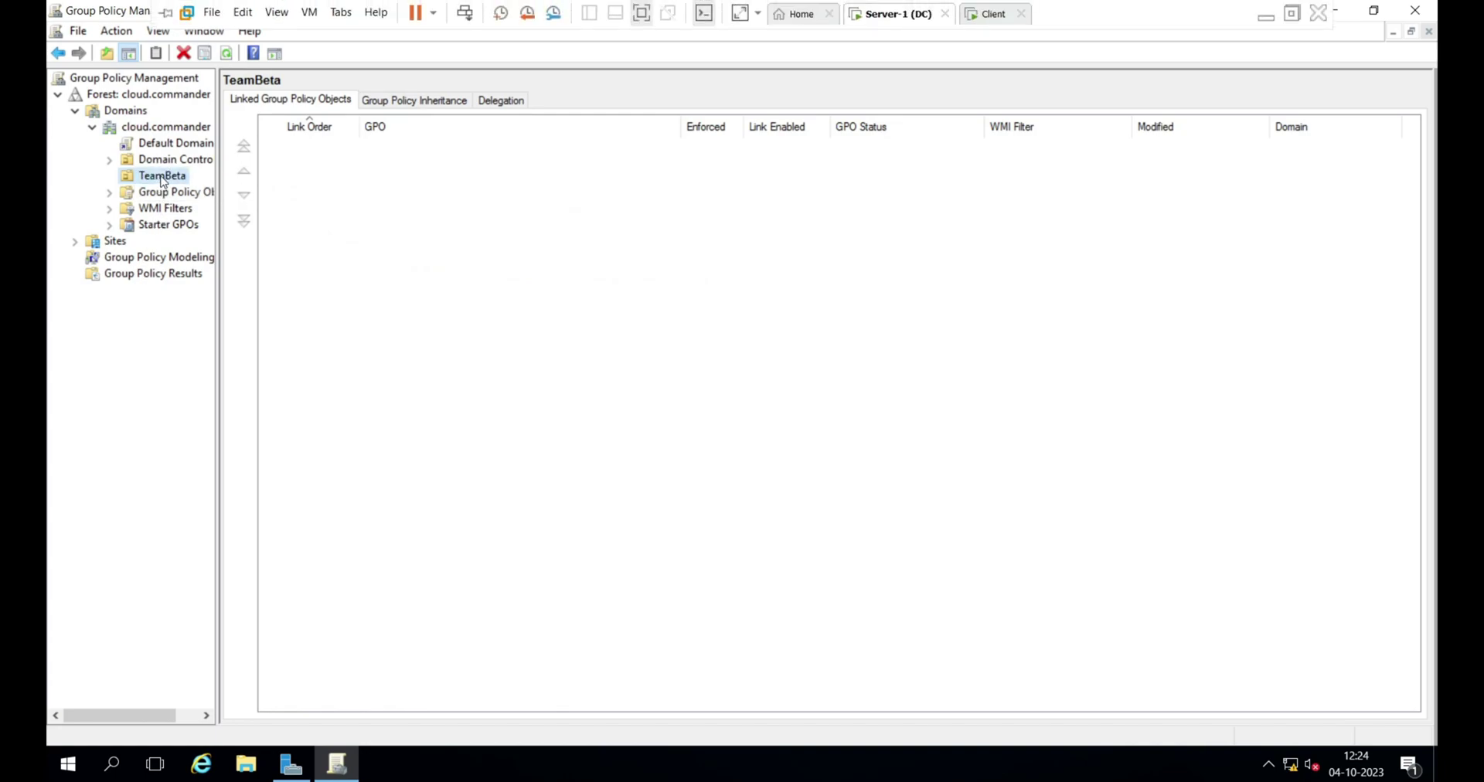
- Create a GPO linked to TeamBeta and clear its default name
right_click(162, 179)
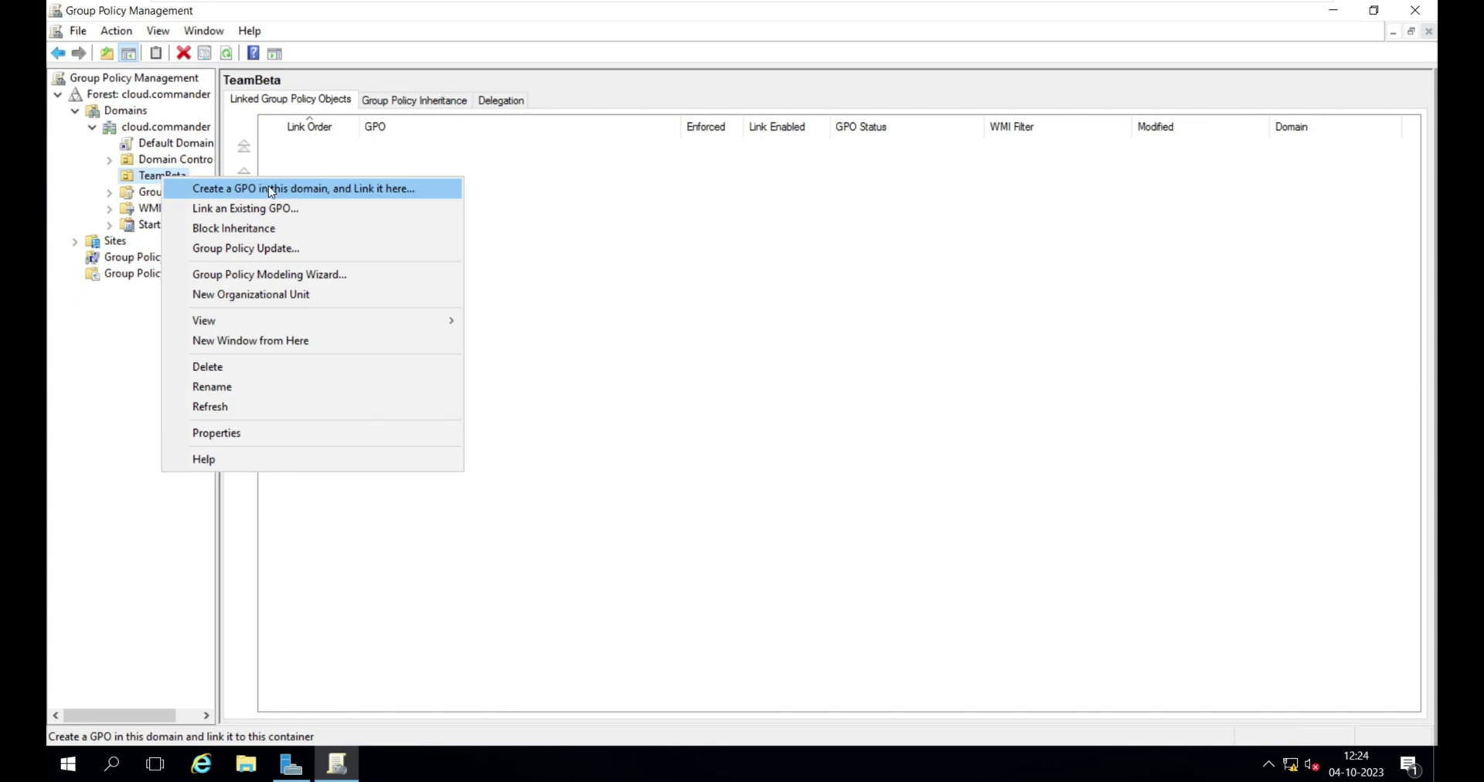
click(269, 188)
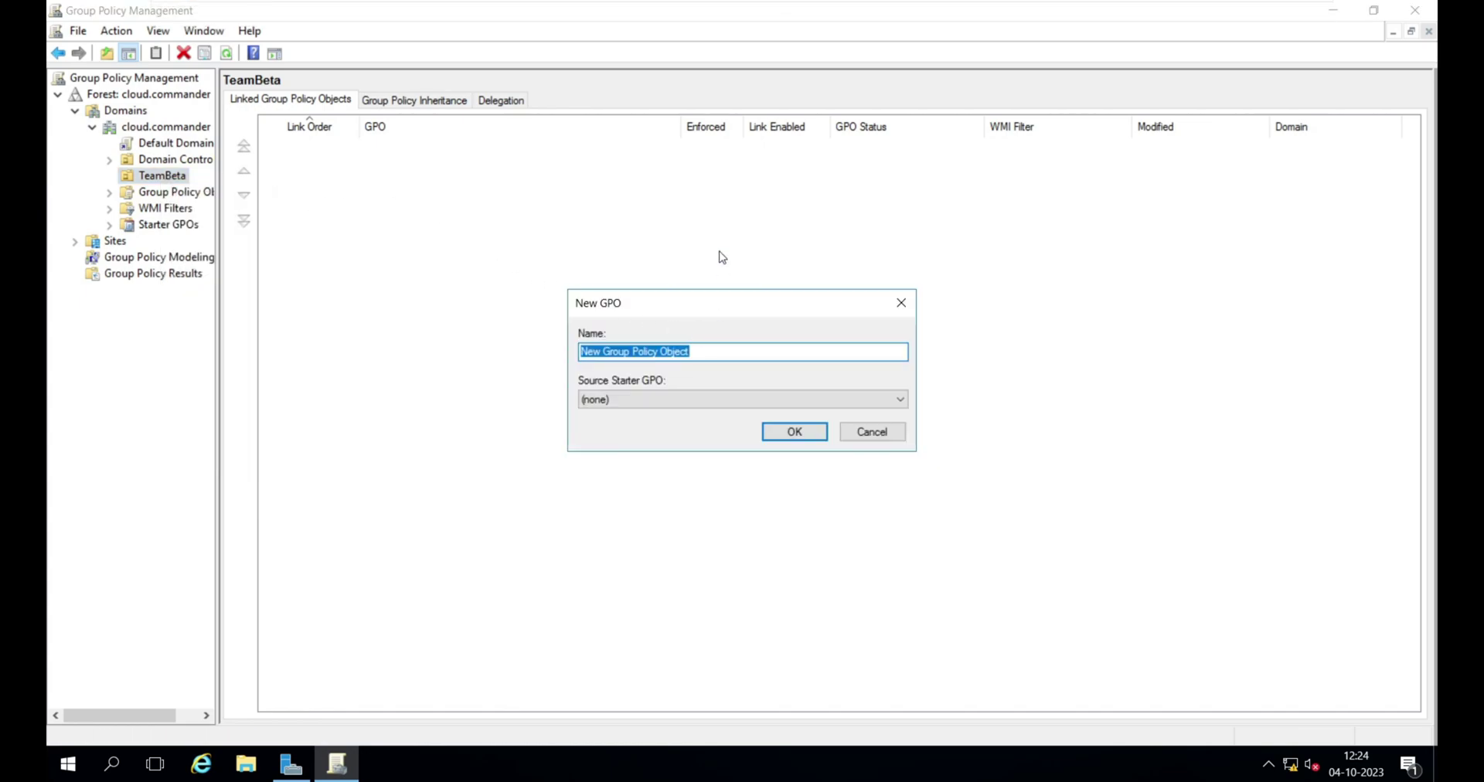
key(BackSpace)
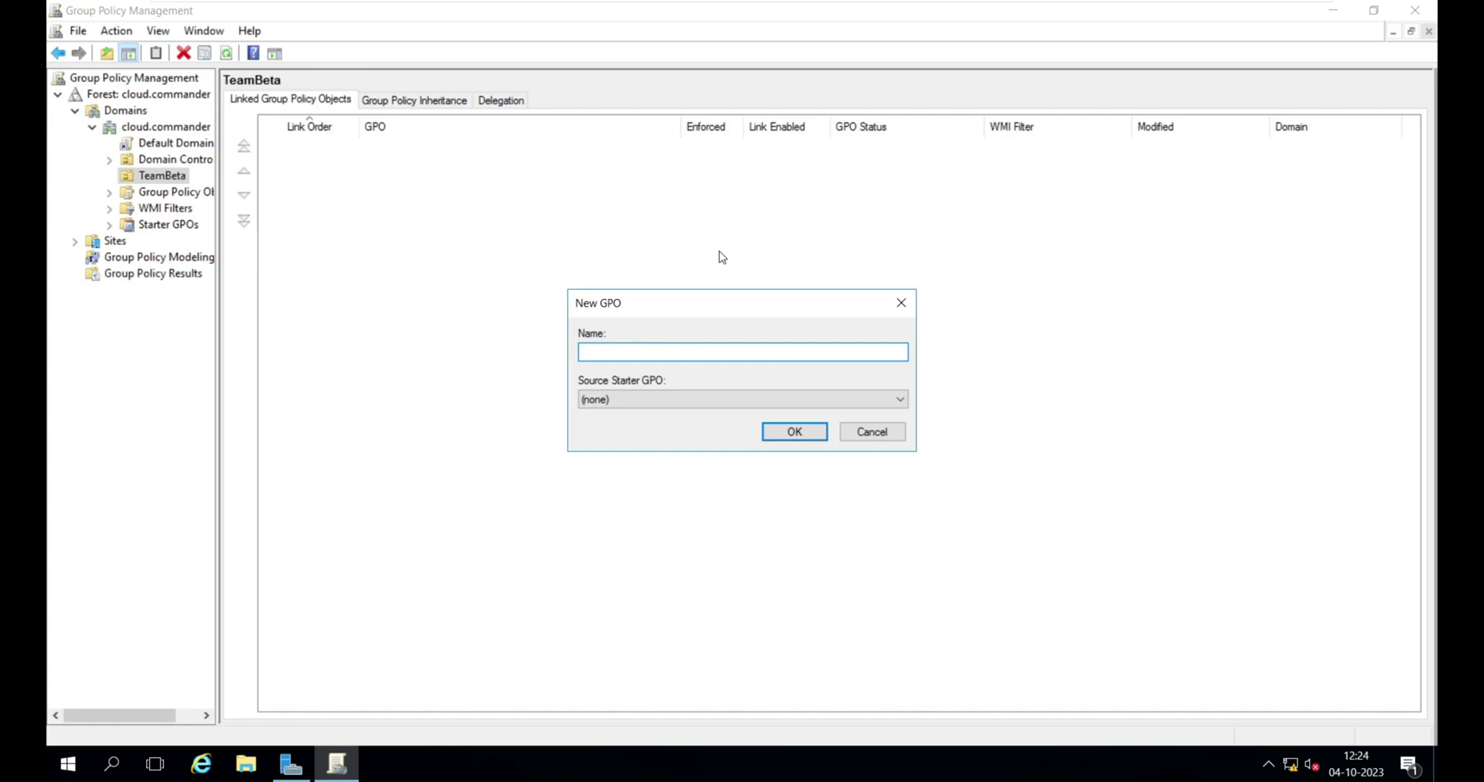
- Bring up the server's Start menu search
key(super)
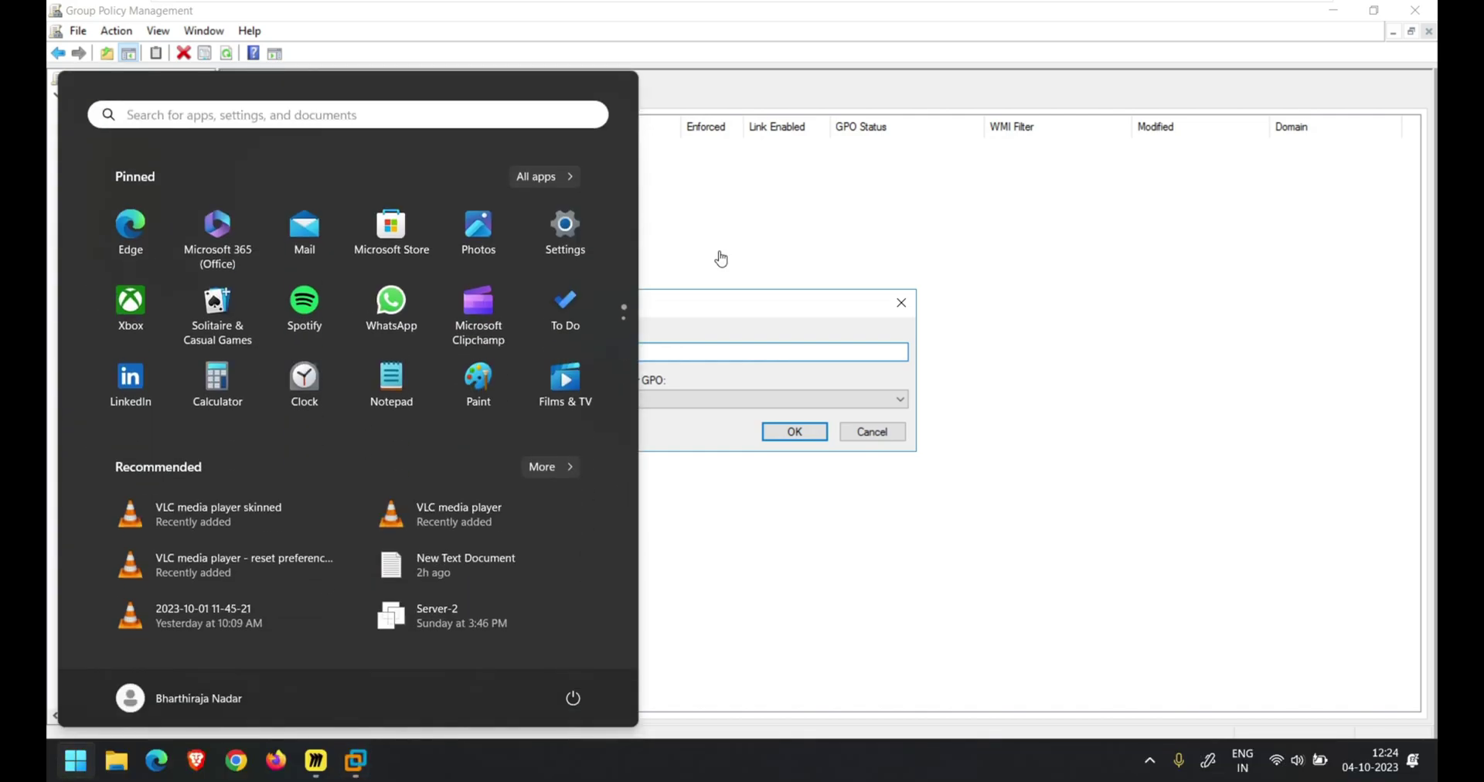
key(Escape)
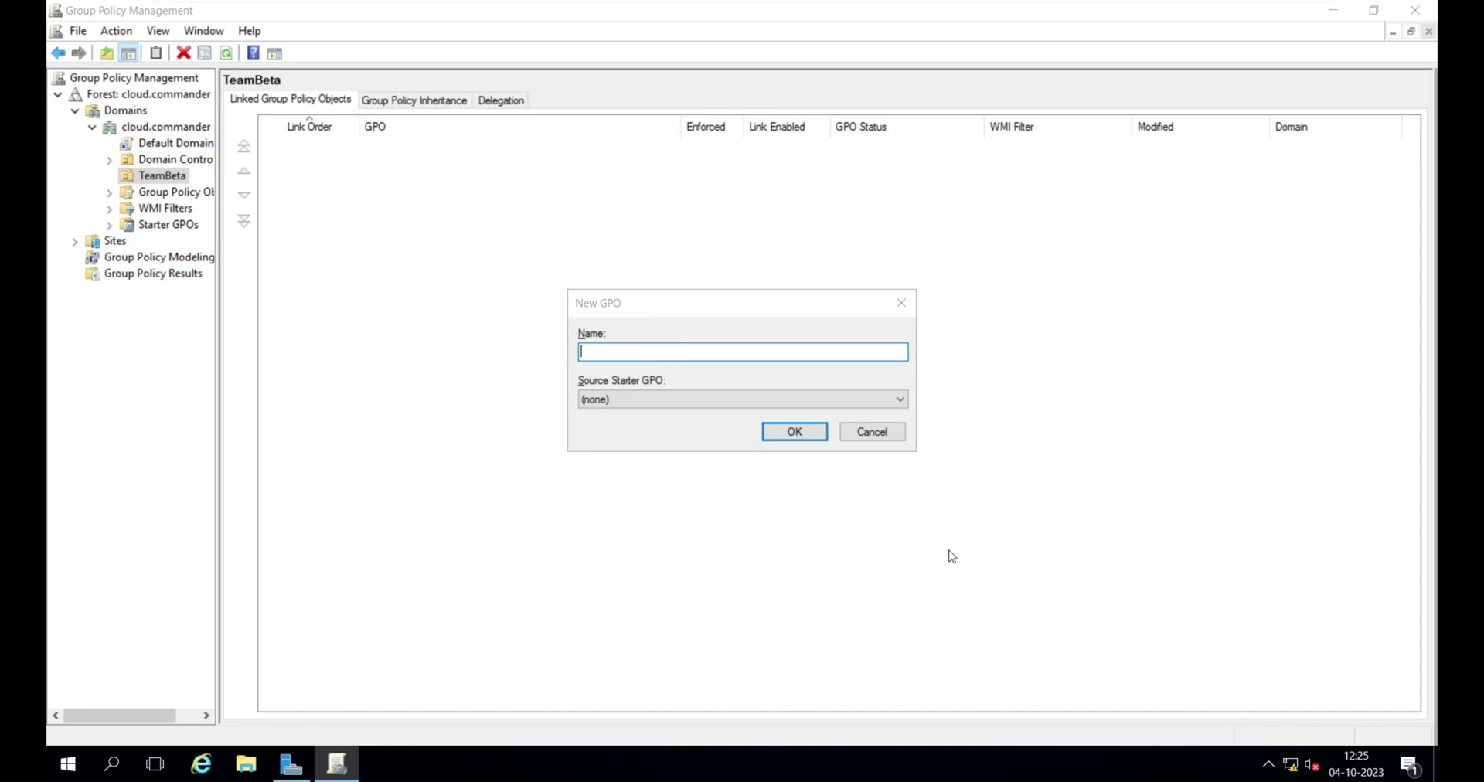
key(super)
- Search for and open Control Panel, set View by to Large icons, and maximize it
text(cr)
key(BackSpace)
text(omt)
key(Down)
key(Return)
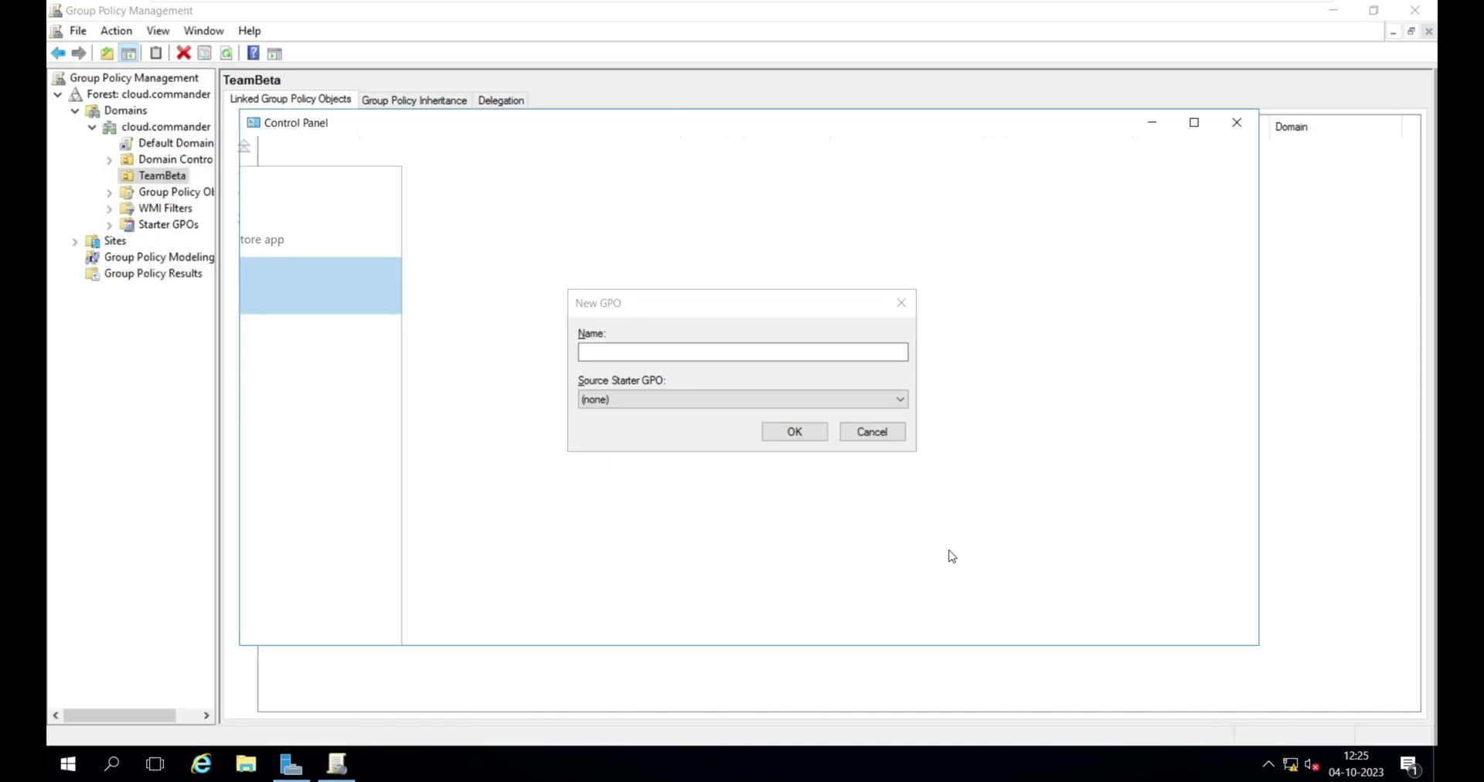
mouse_move(529, 4)
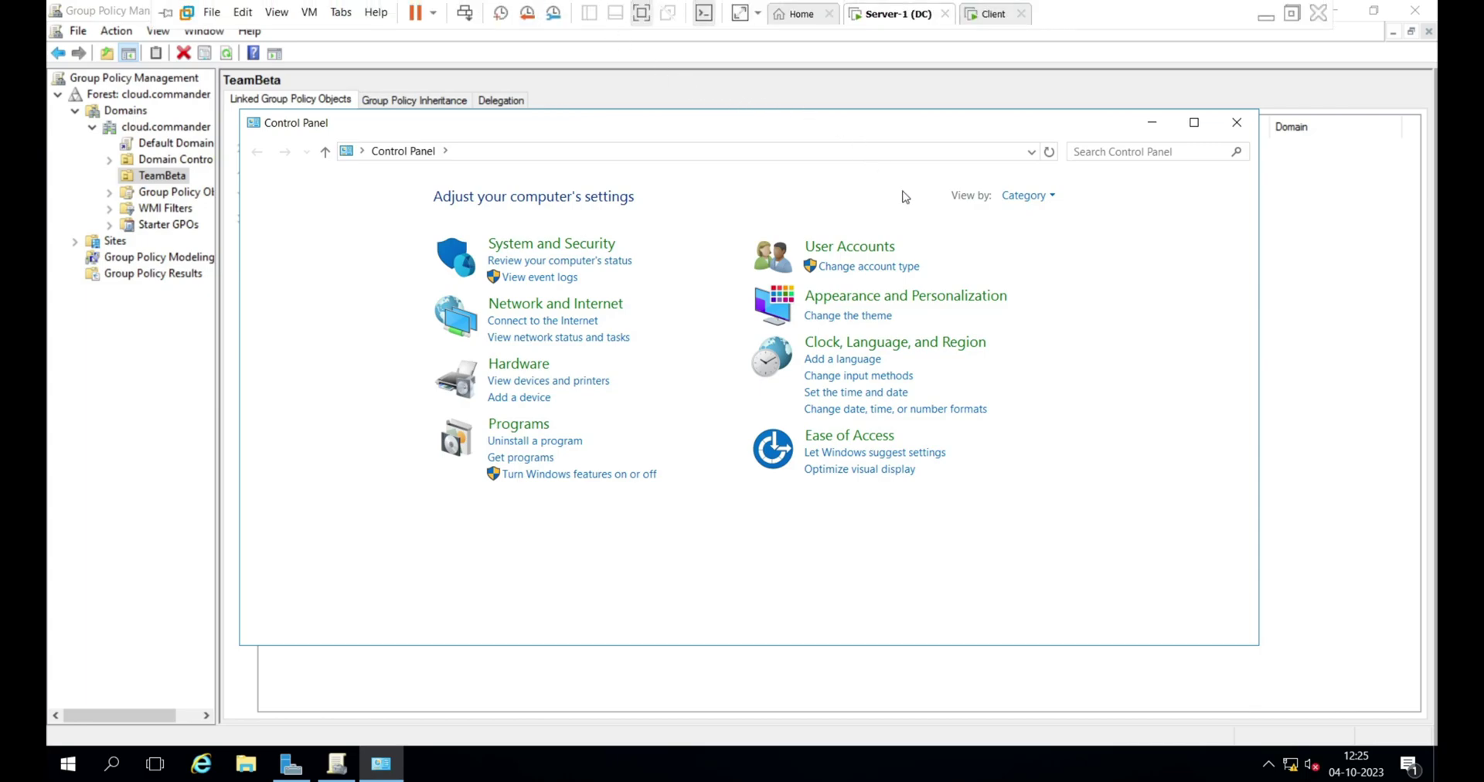
click(1028, 197)
click(1066, 247)
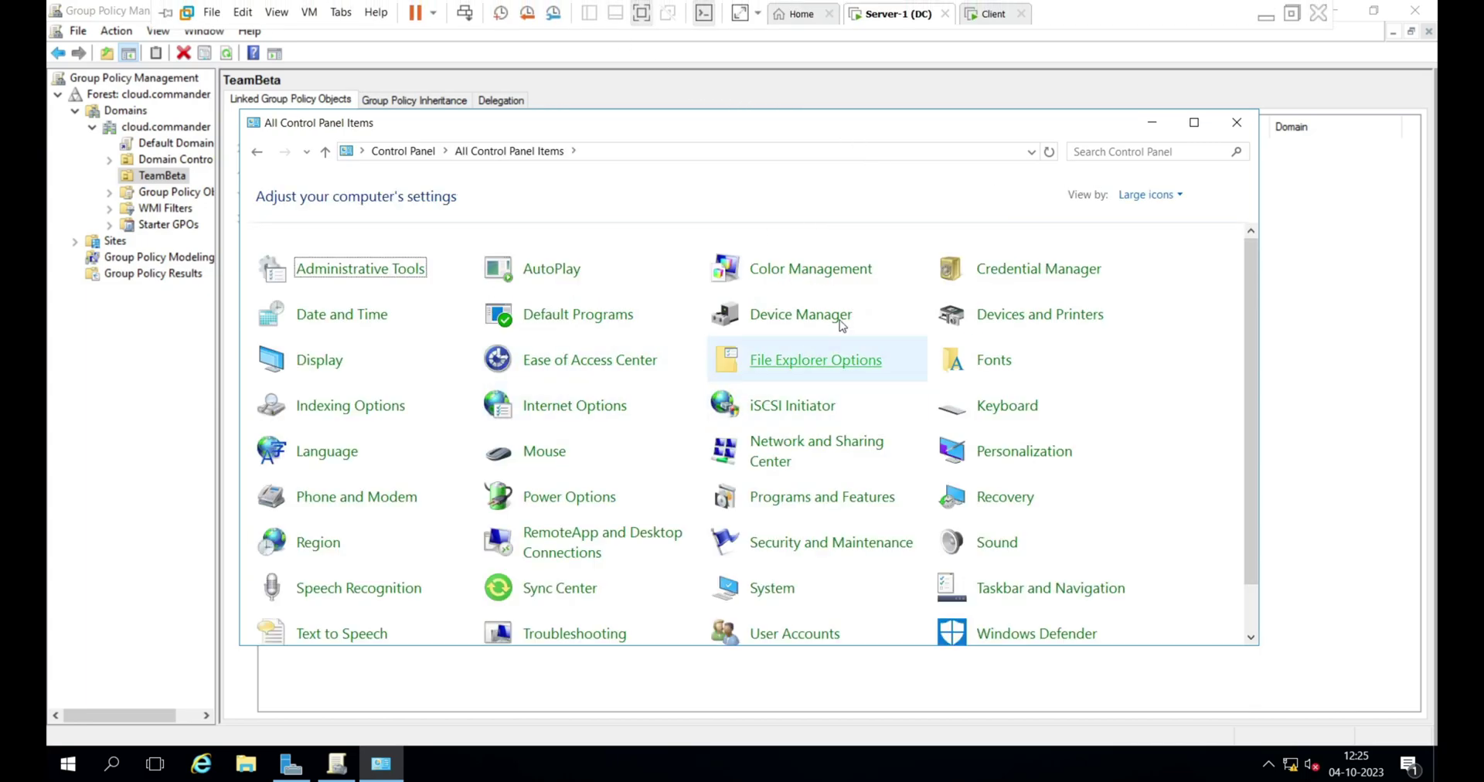
click(1194, 122)
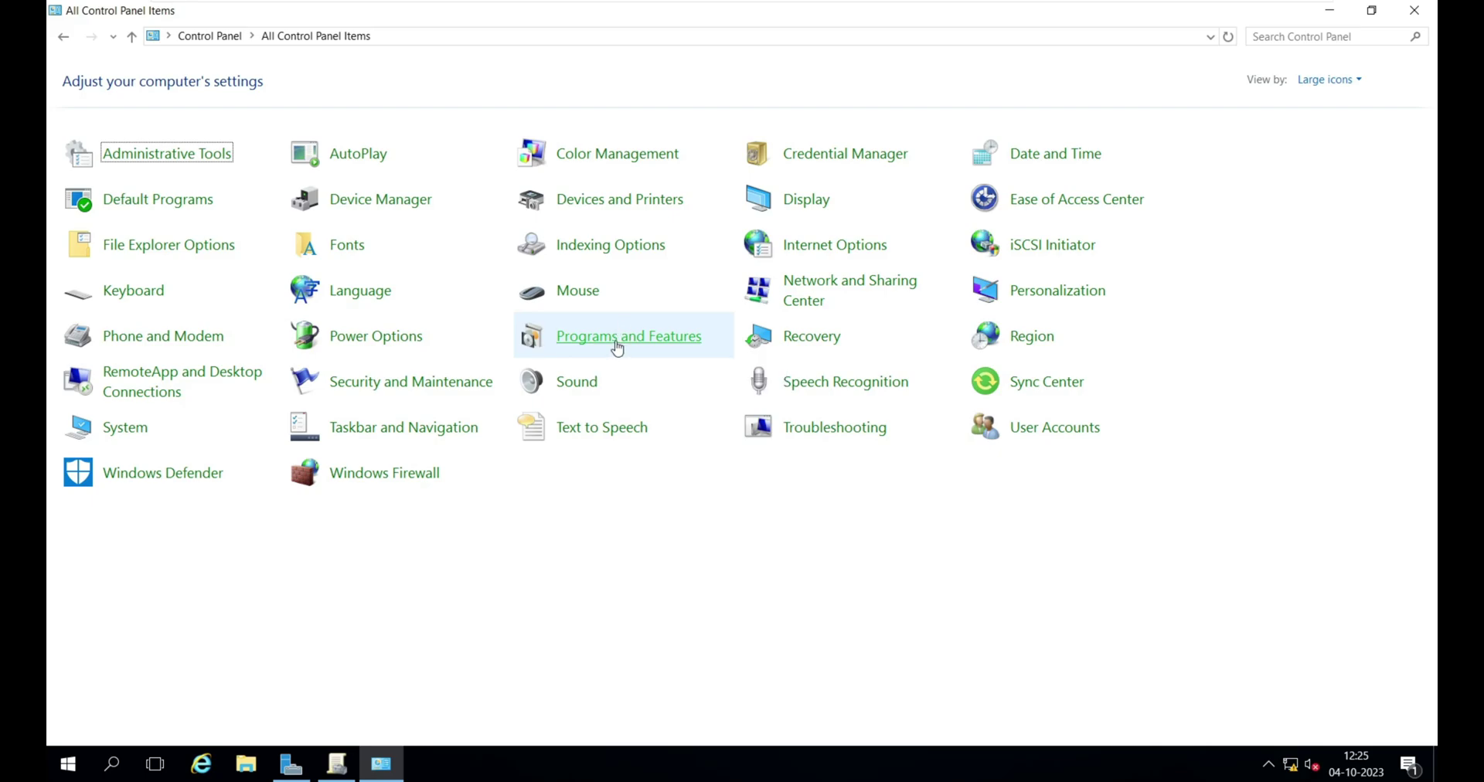
- Name the new GPO 'Control pannel' and confirm its creation
key(alt+Tab)
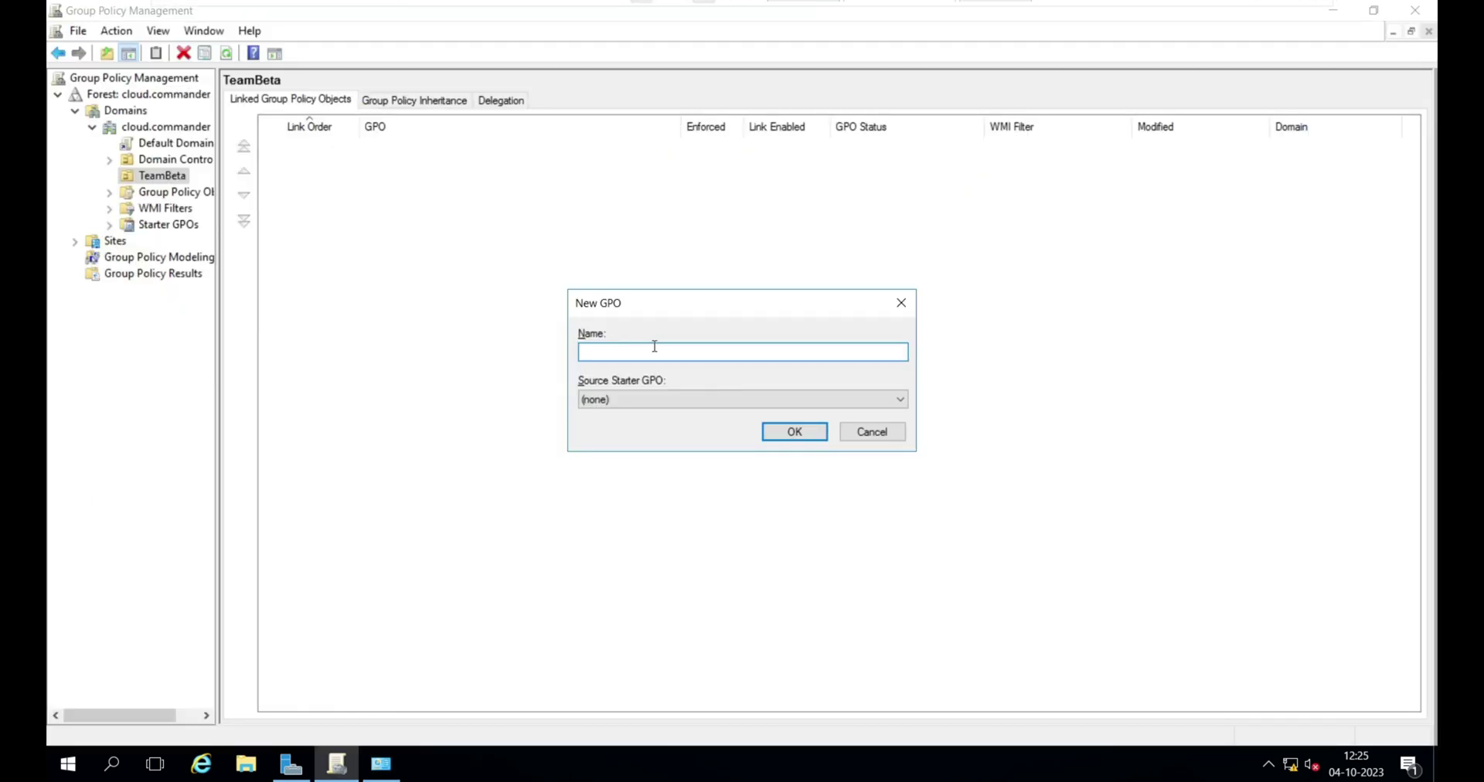
text(Control pannel)
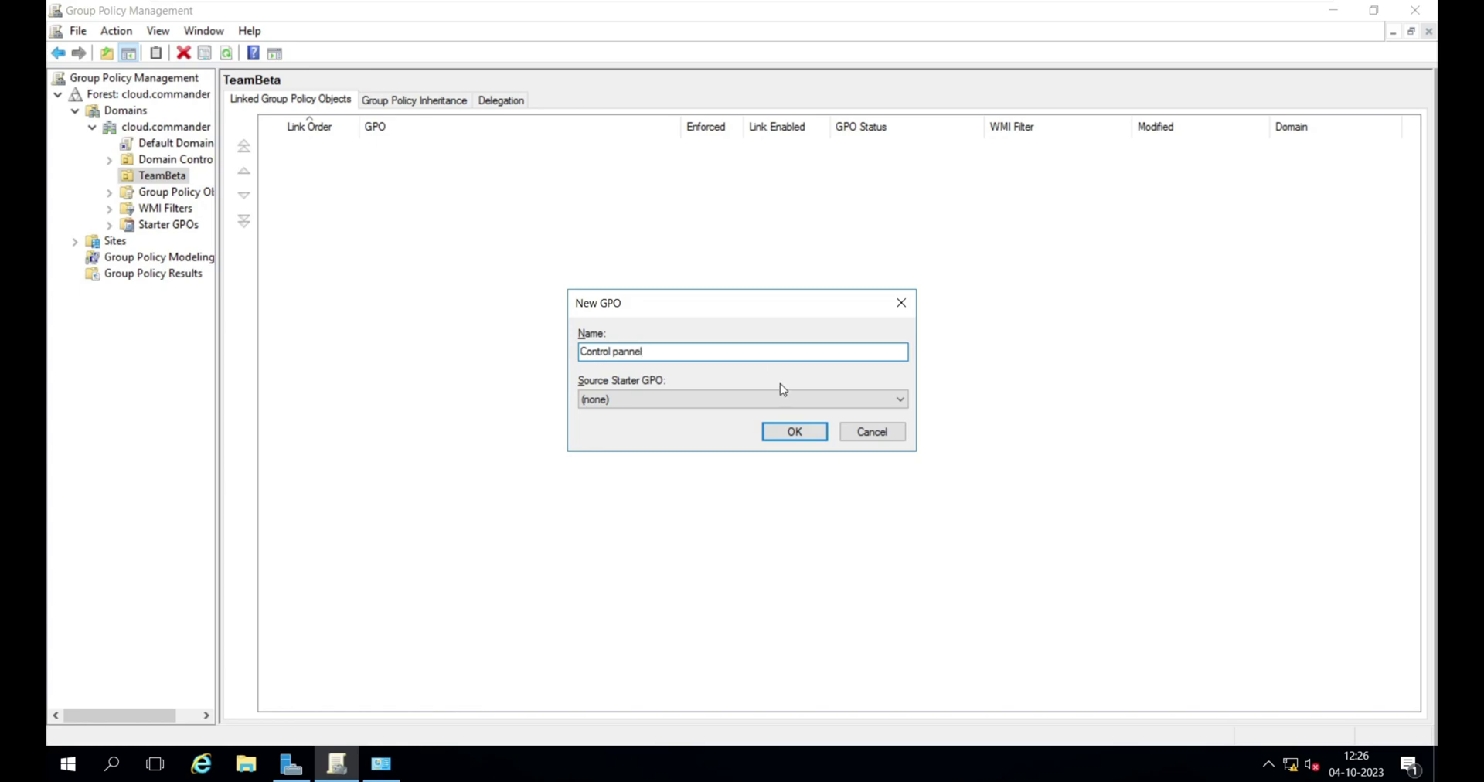
click(779, 436)
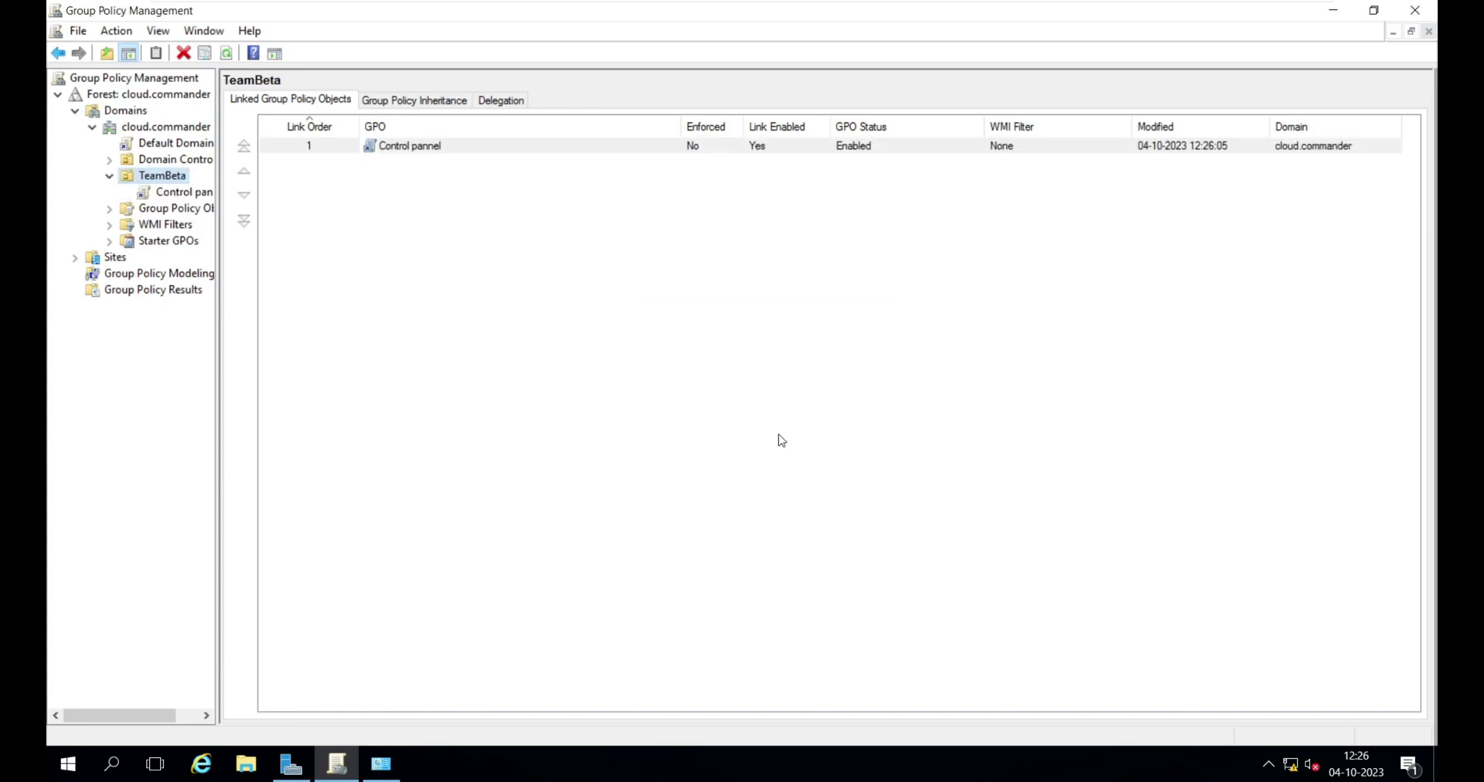
- Select the Control pannel link under TeamBeta, dismiss the warning, and show its actions
click(211, 163)
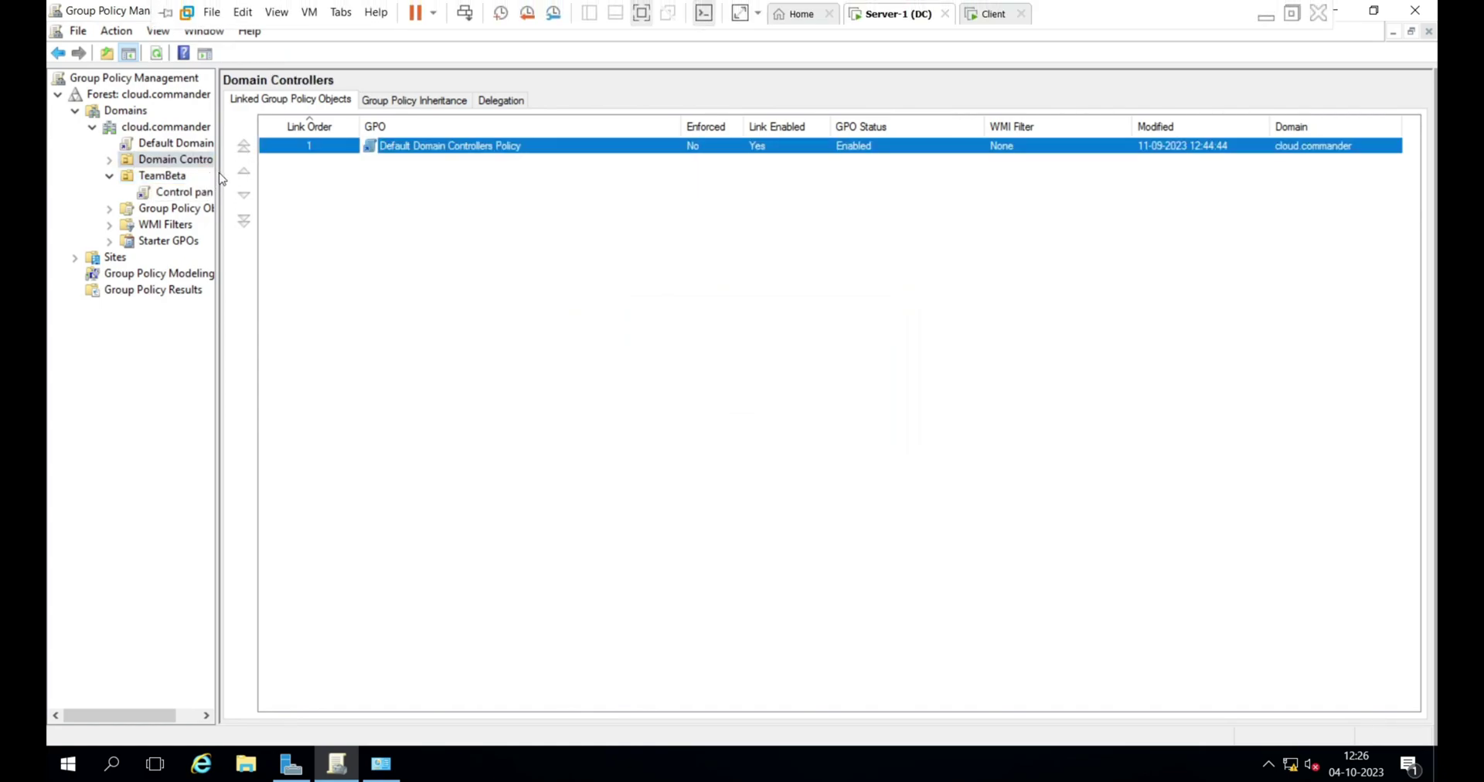
drag(217, 172, 242, 171)
click(217, 171)
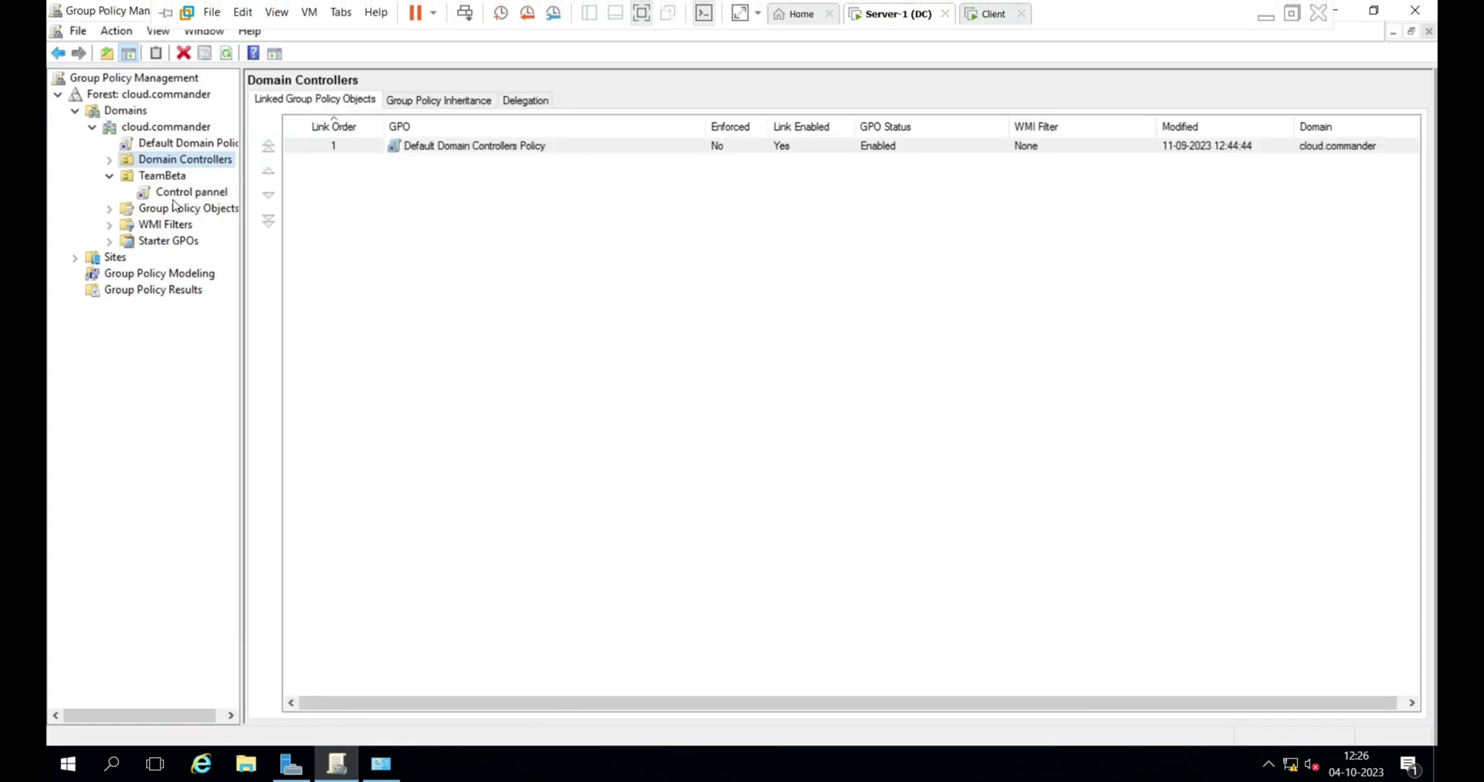
click(179, 193)
click(872, 416)
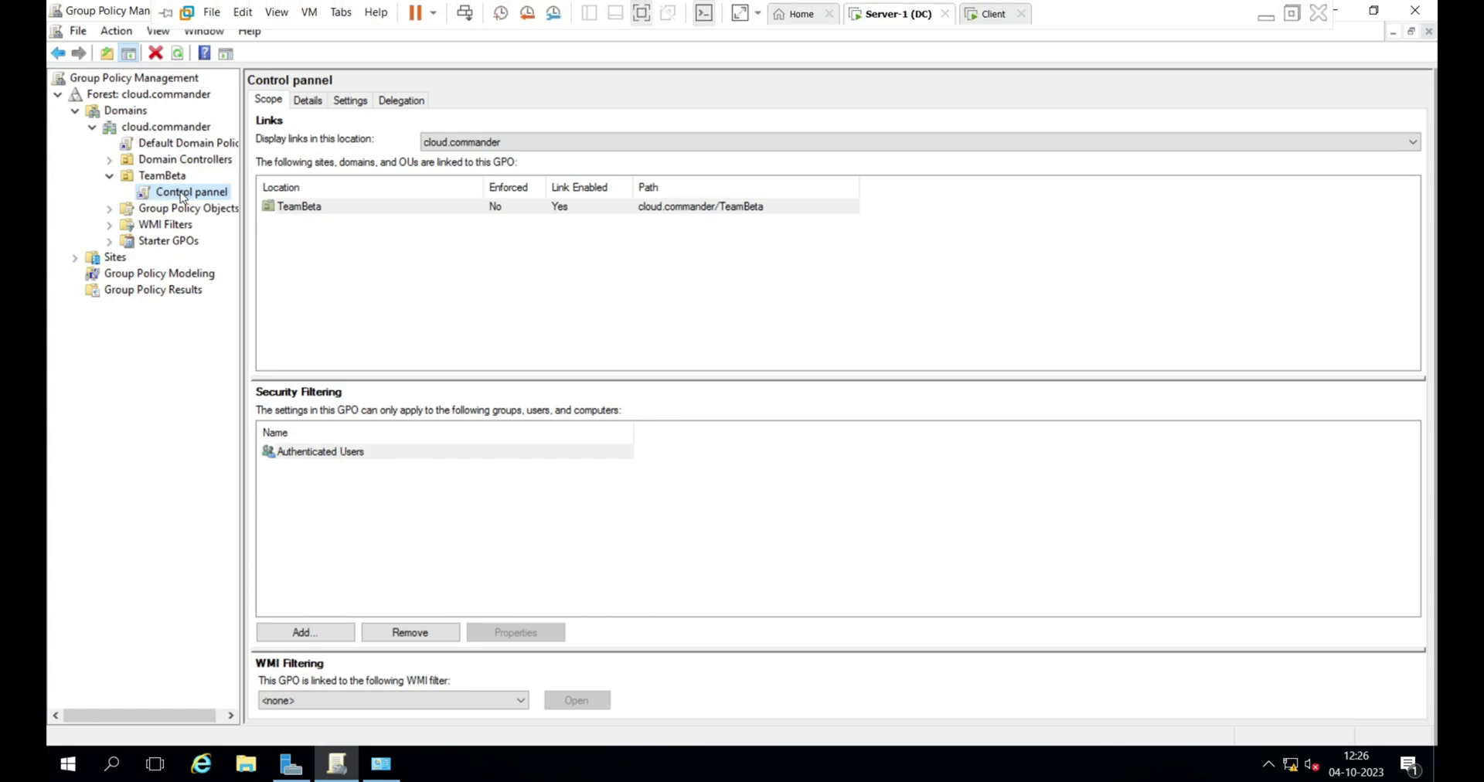
click(180, 194)
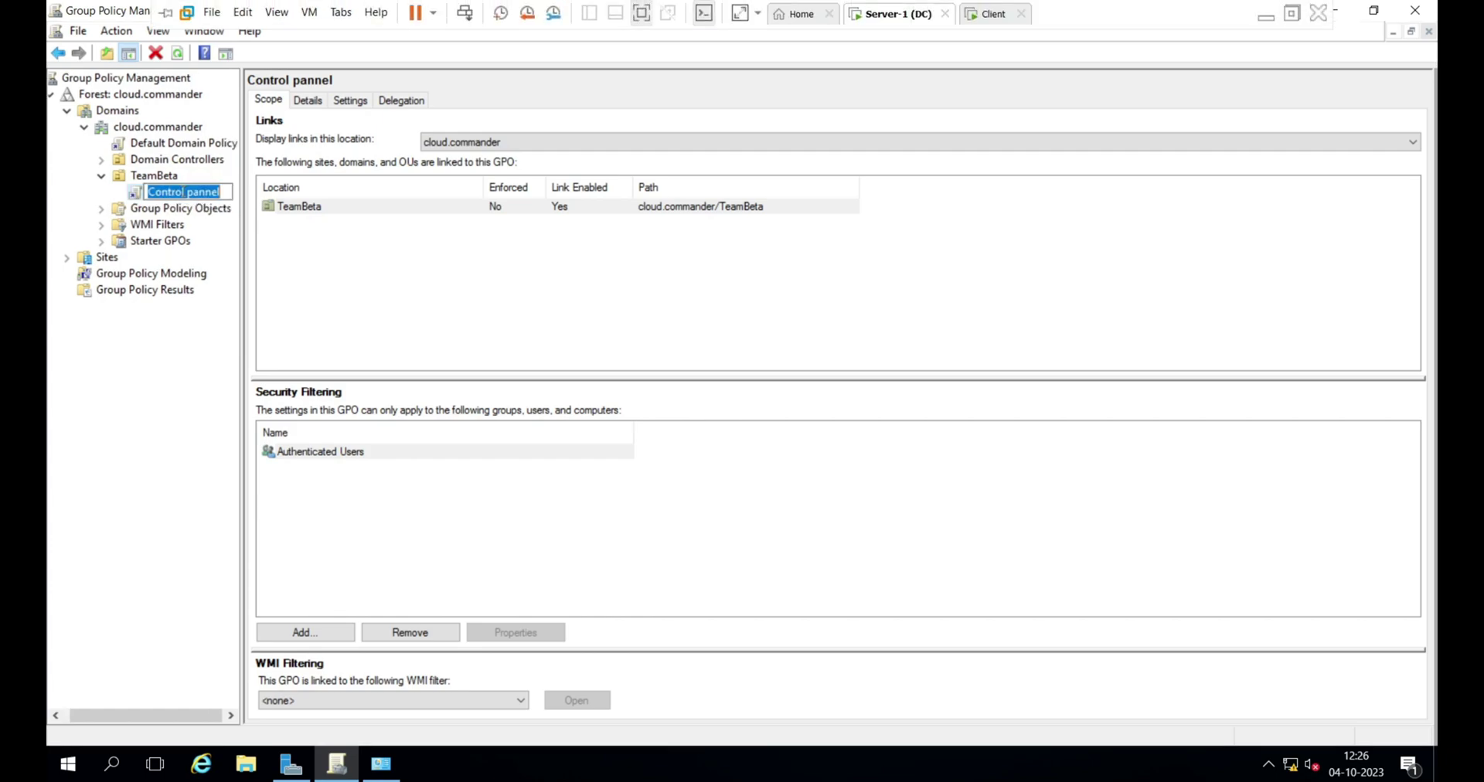
right_click(190, 194)
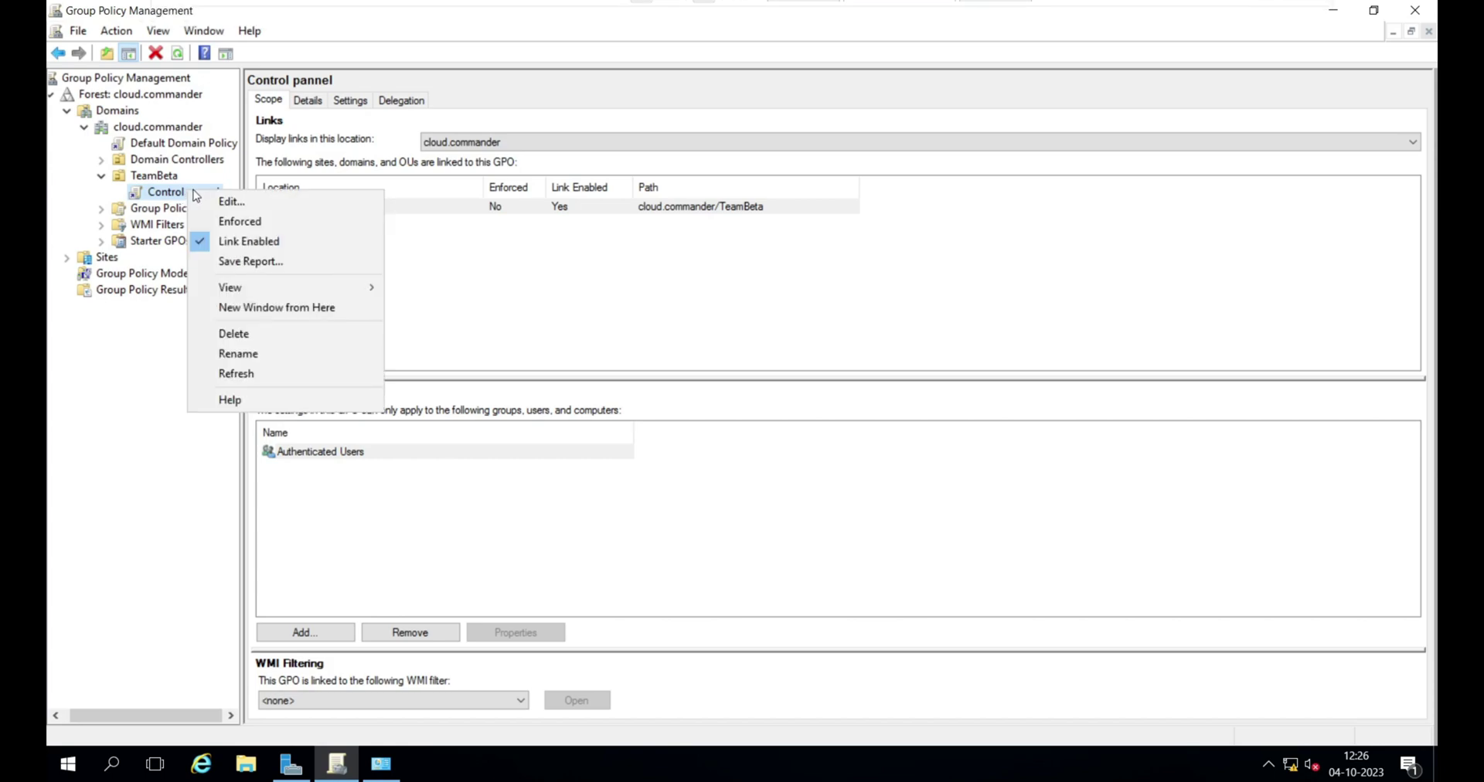
- Edit the Control pannel GPO and expand User Configuration > Administrative Templates > Control Panel
click(255, 203)
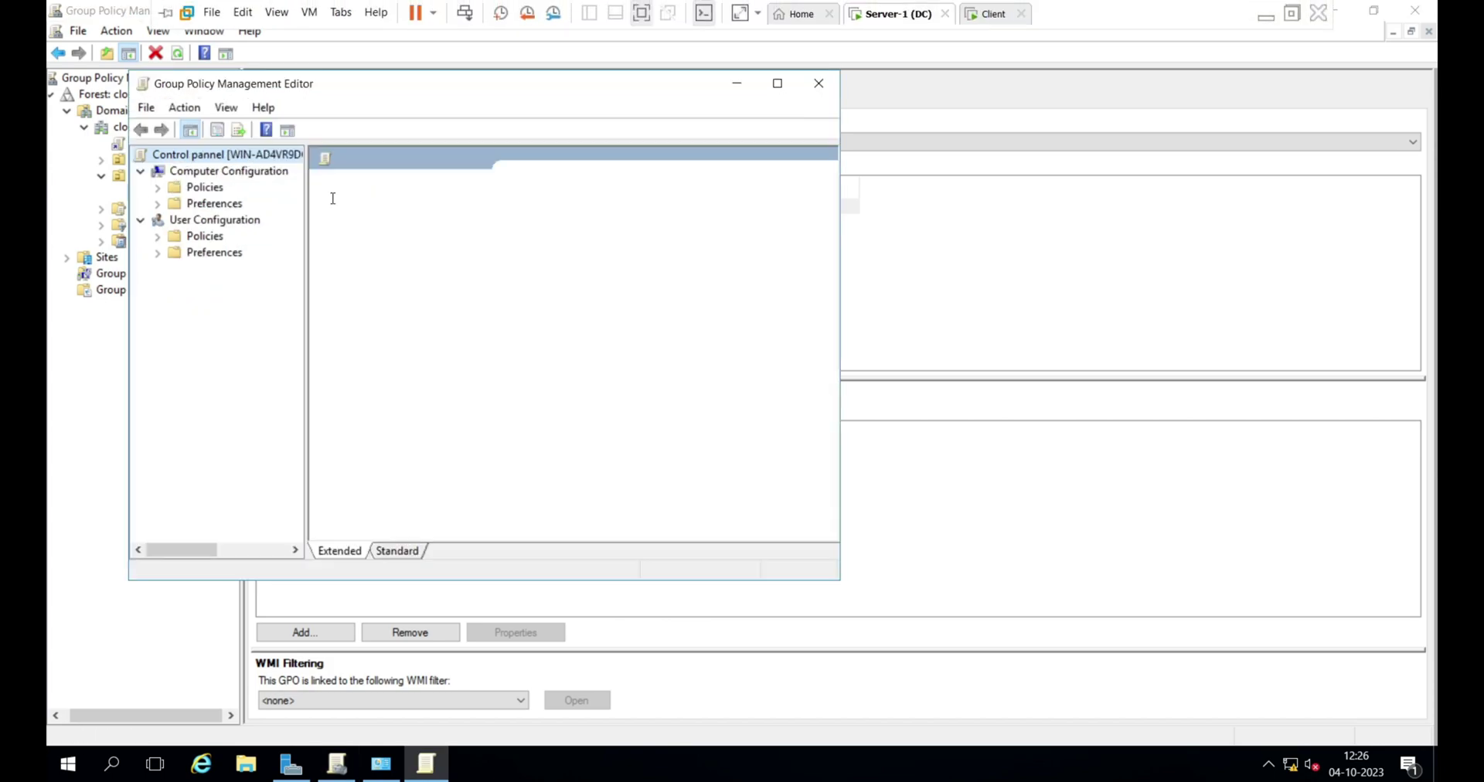
click(206, 226)
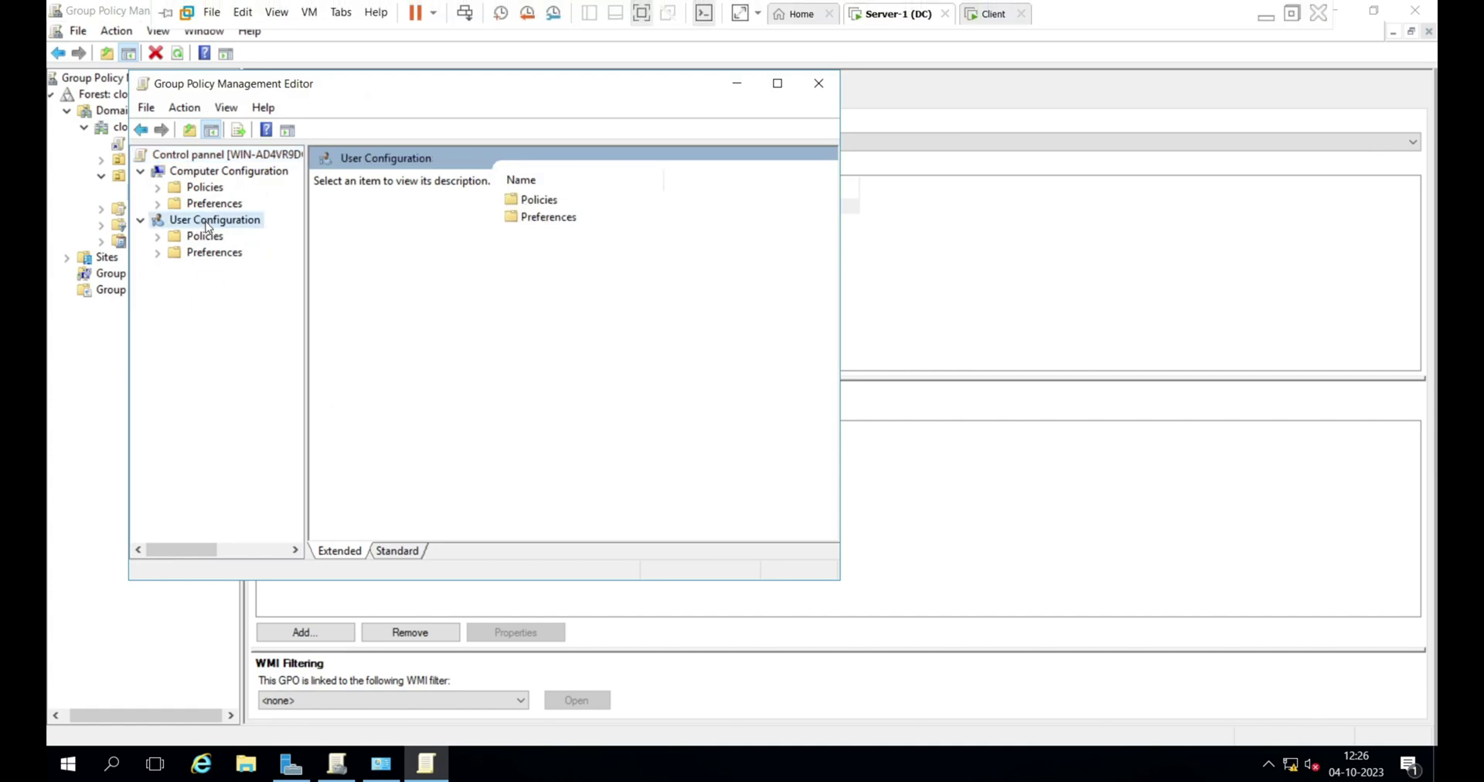
click(158, 236)
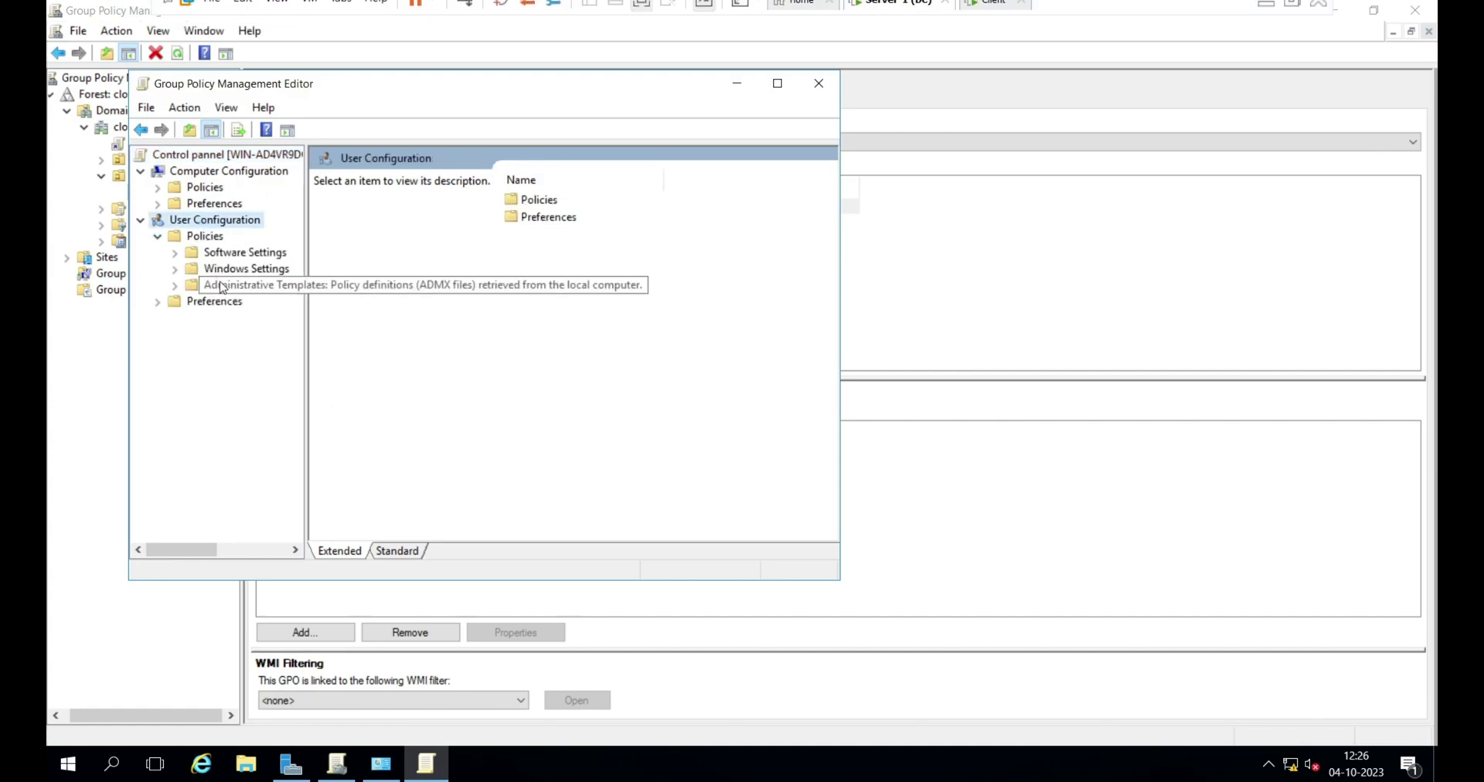
click(175, 285)
click(255, 302)
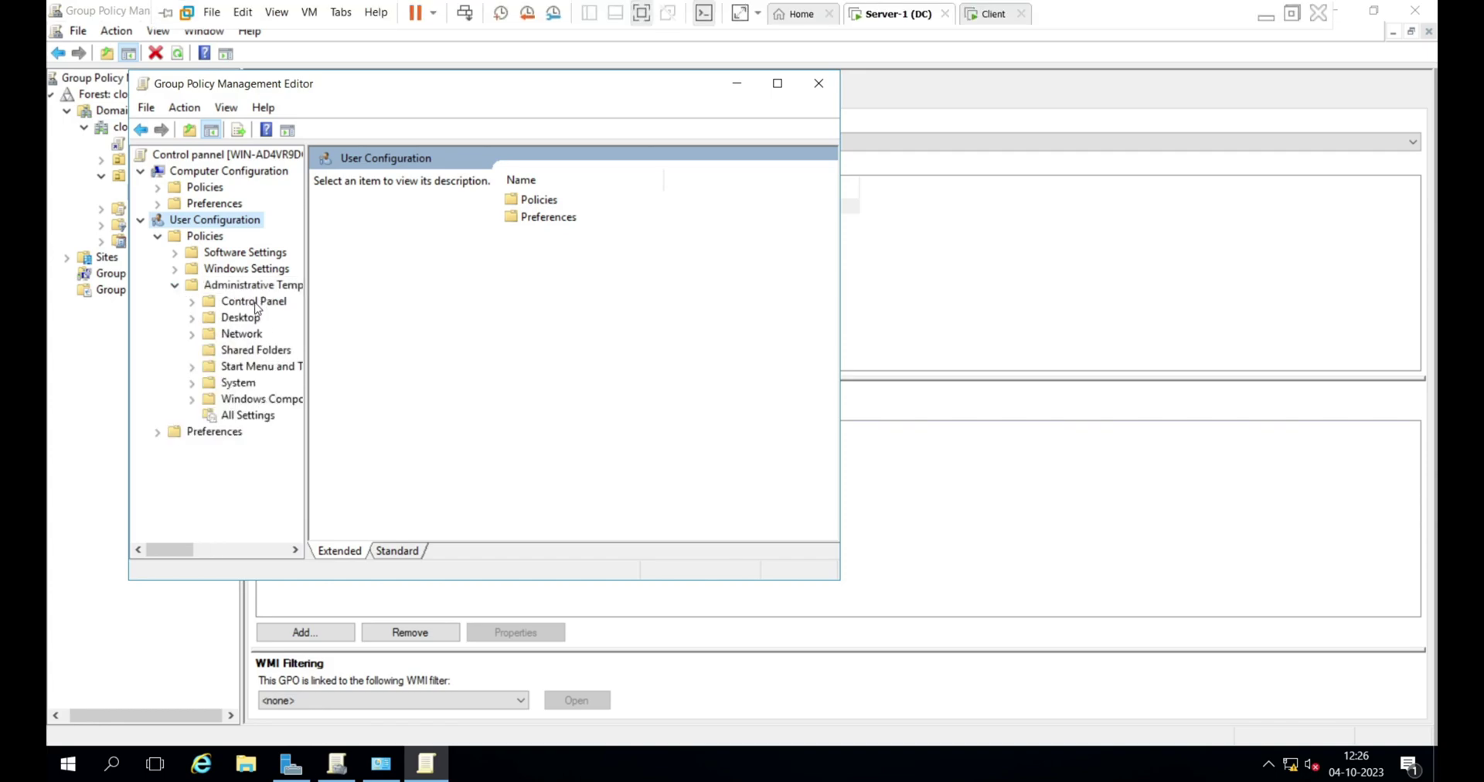
click(193, 302)
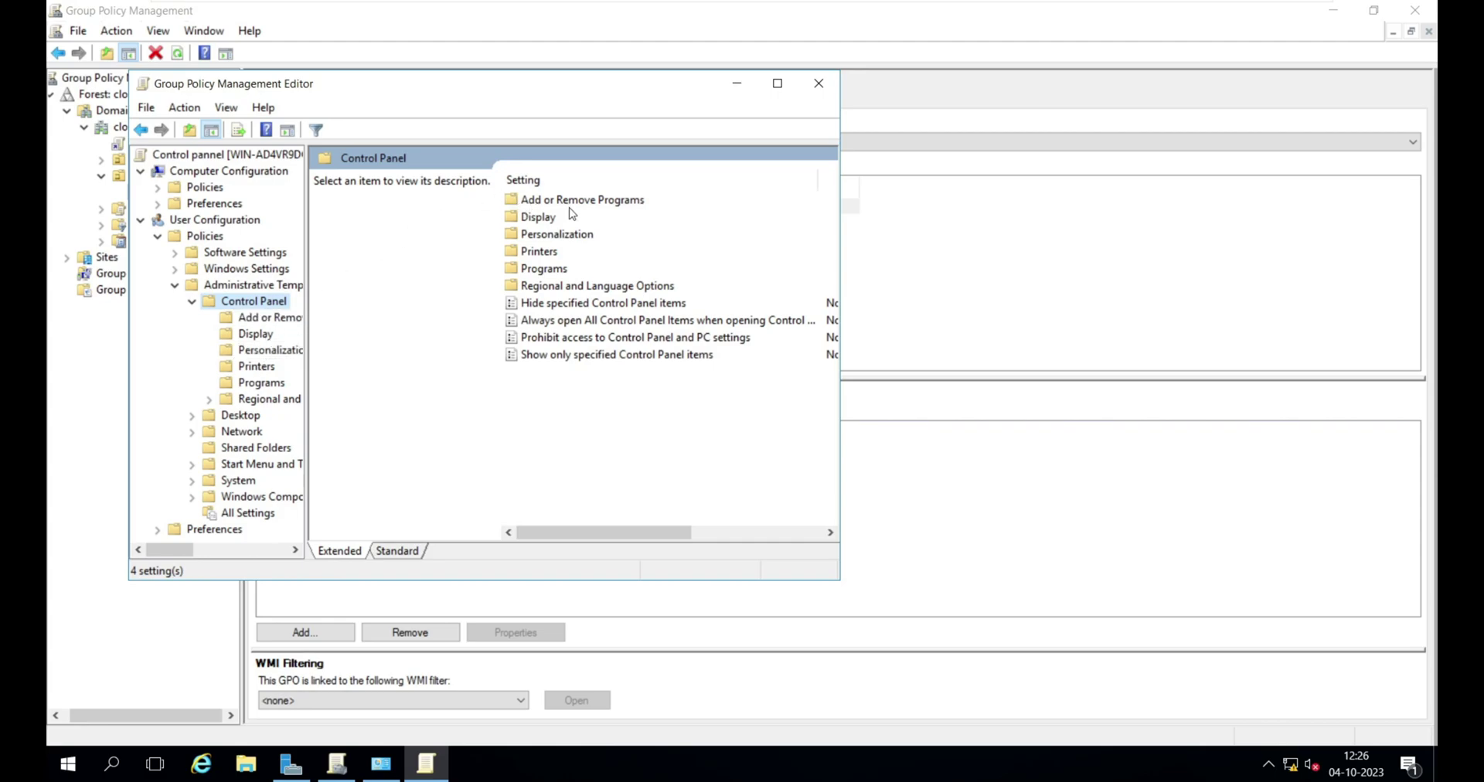
click(777, 83)
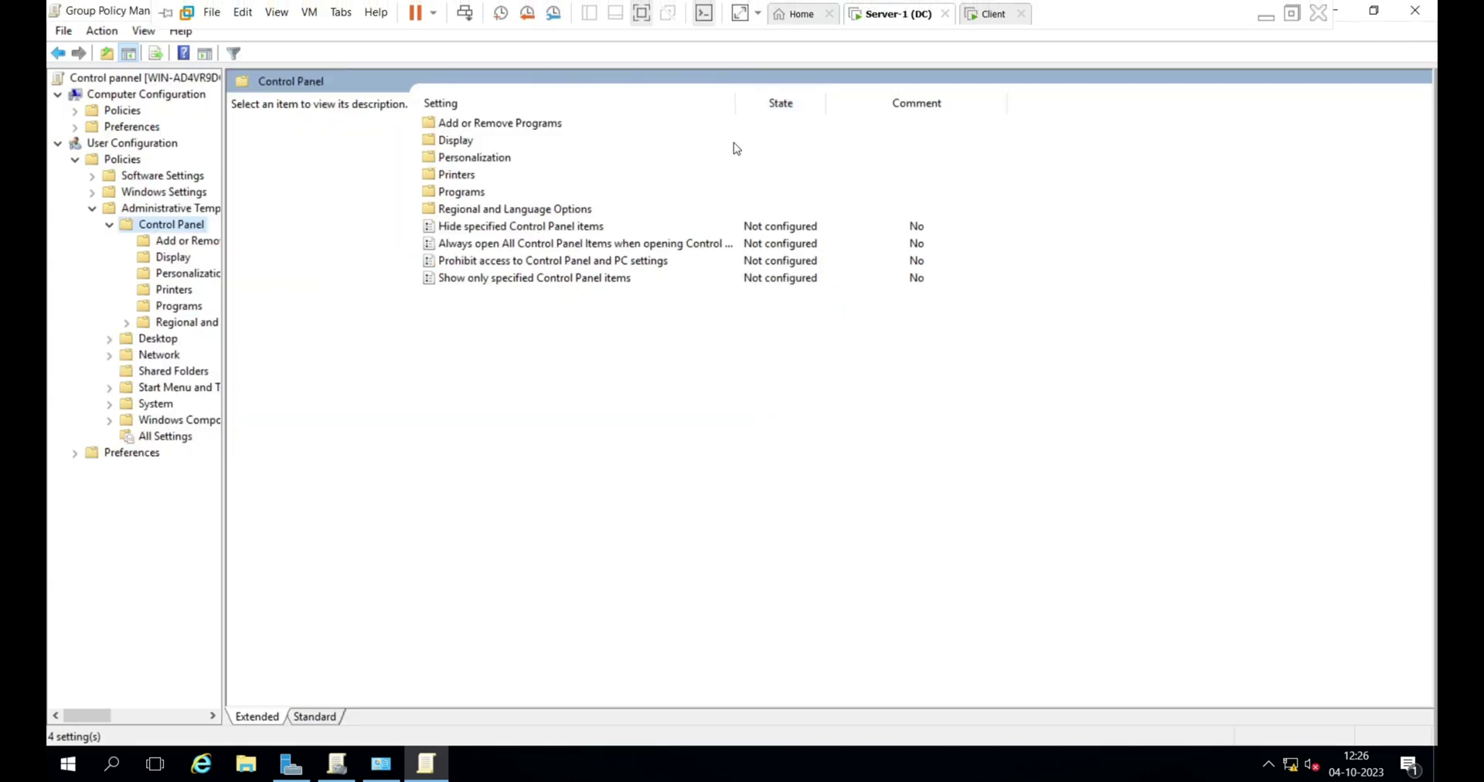
- Select the Hide specified Control Panel items policy to read its description
click(503, 229)
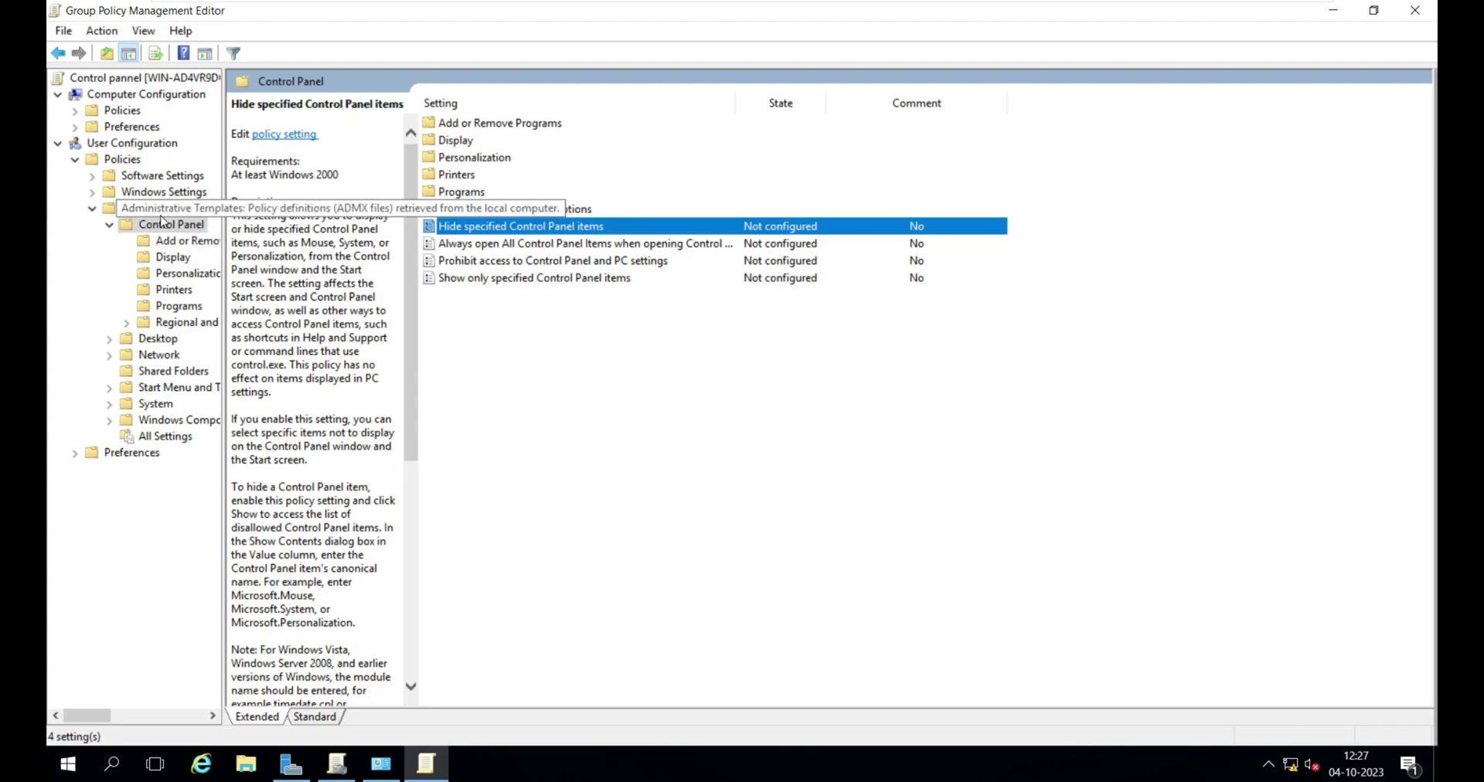
key(ctrl+alt)
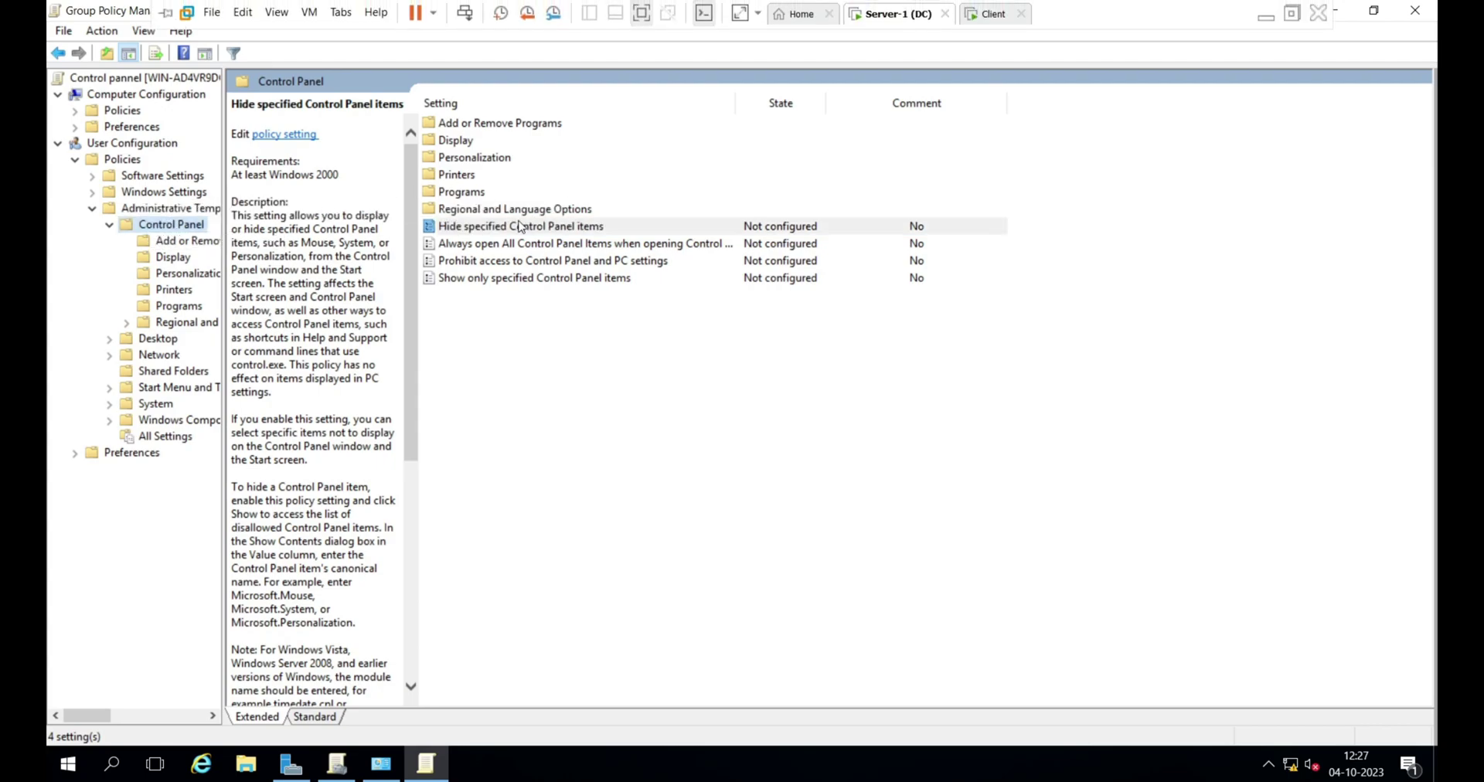
click(520, 227)
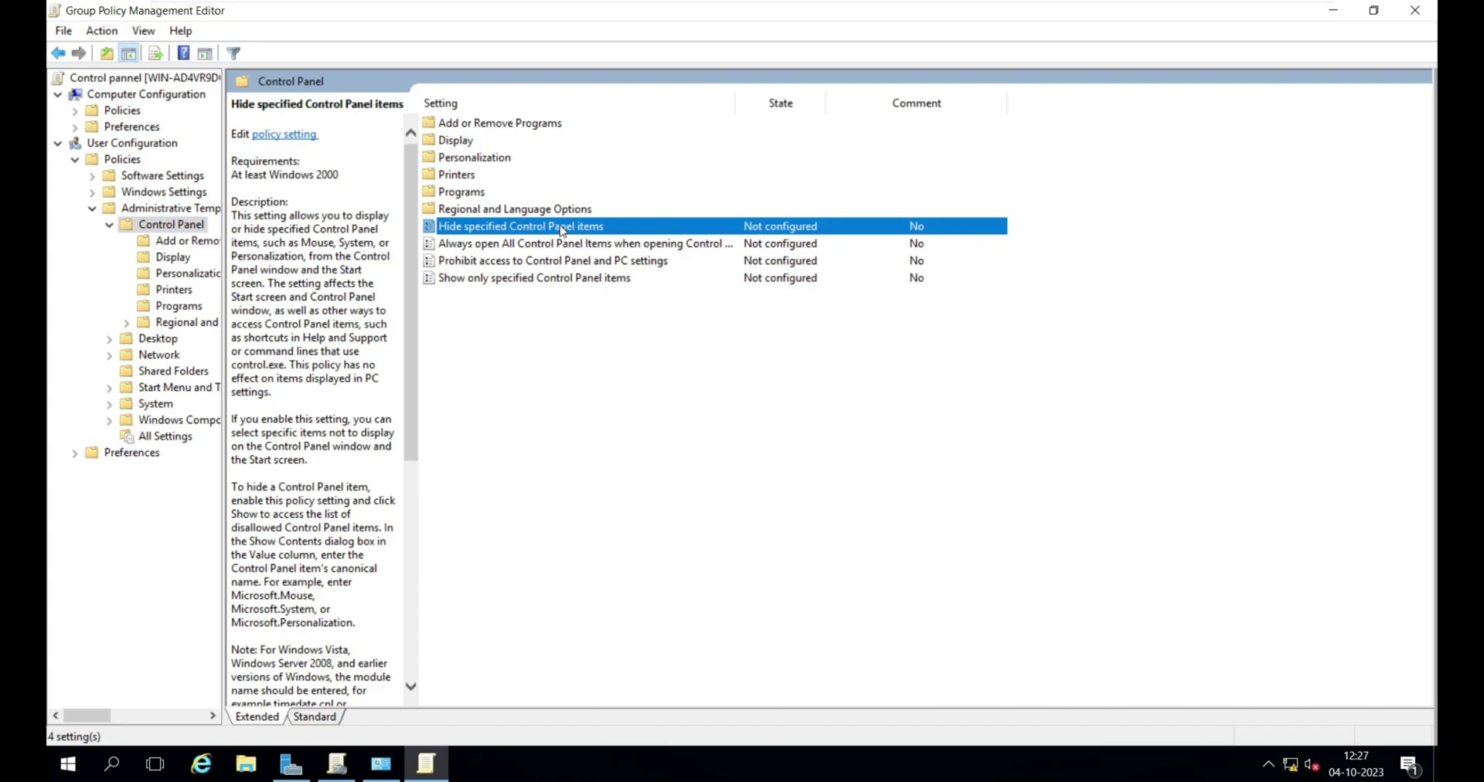
- Enable Hide specified Control Panel items and add 'user accounts' to the disallowed list
double_click(562, 228)
click(220, 233)
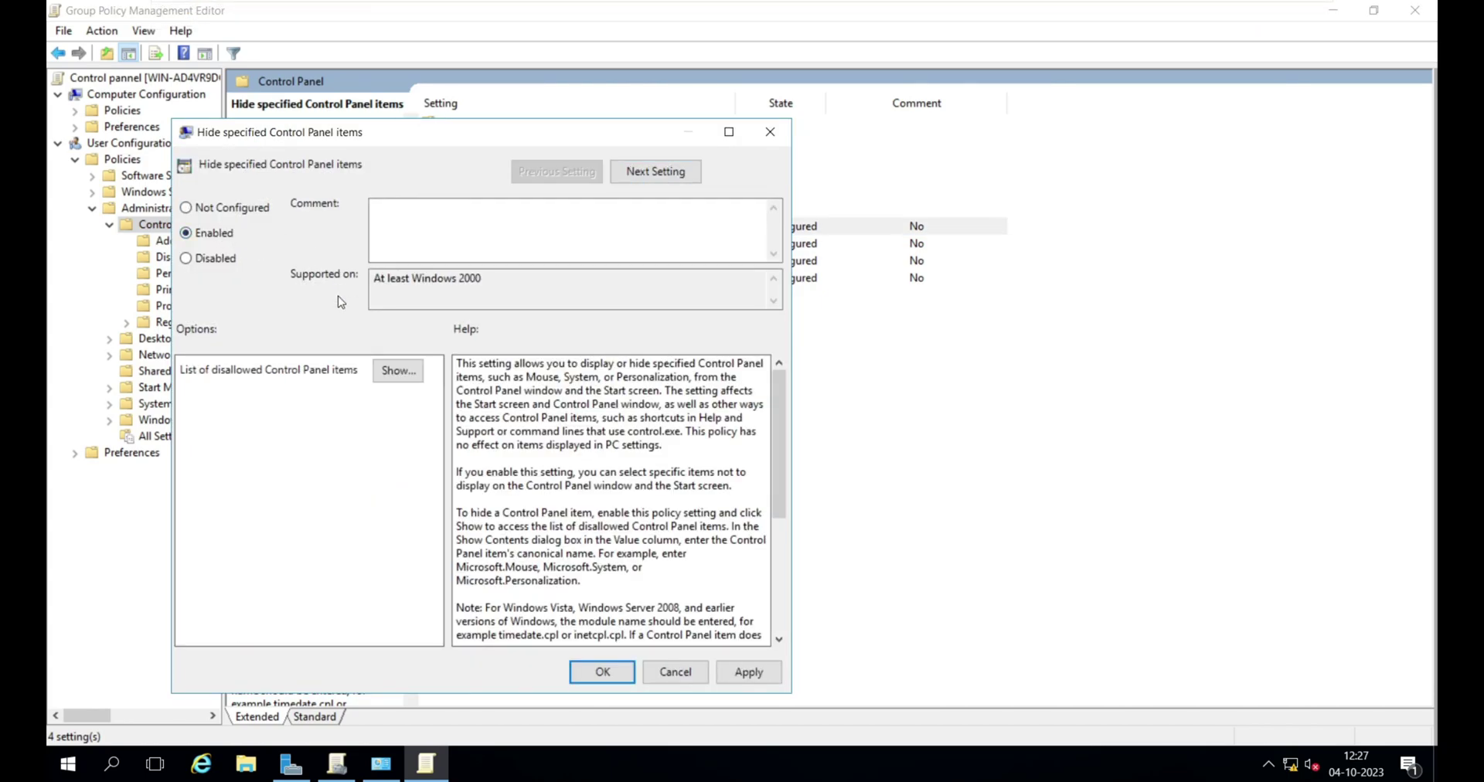
click(390, 369)
click(305, 241)
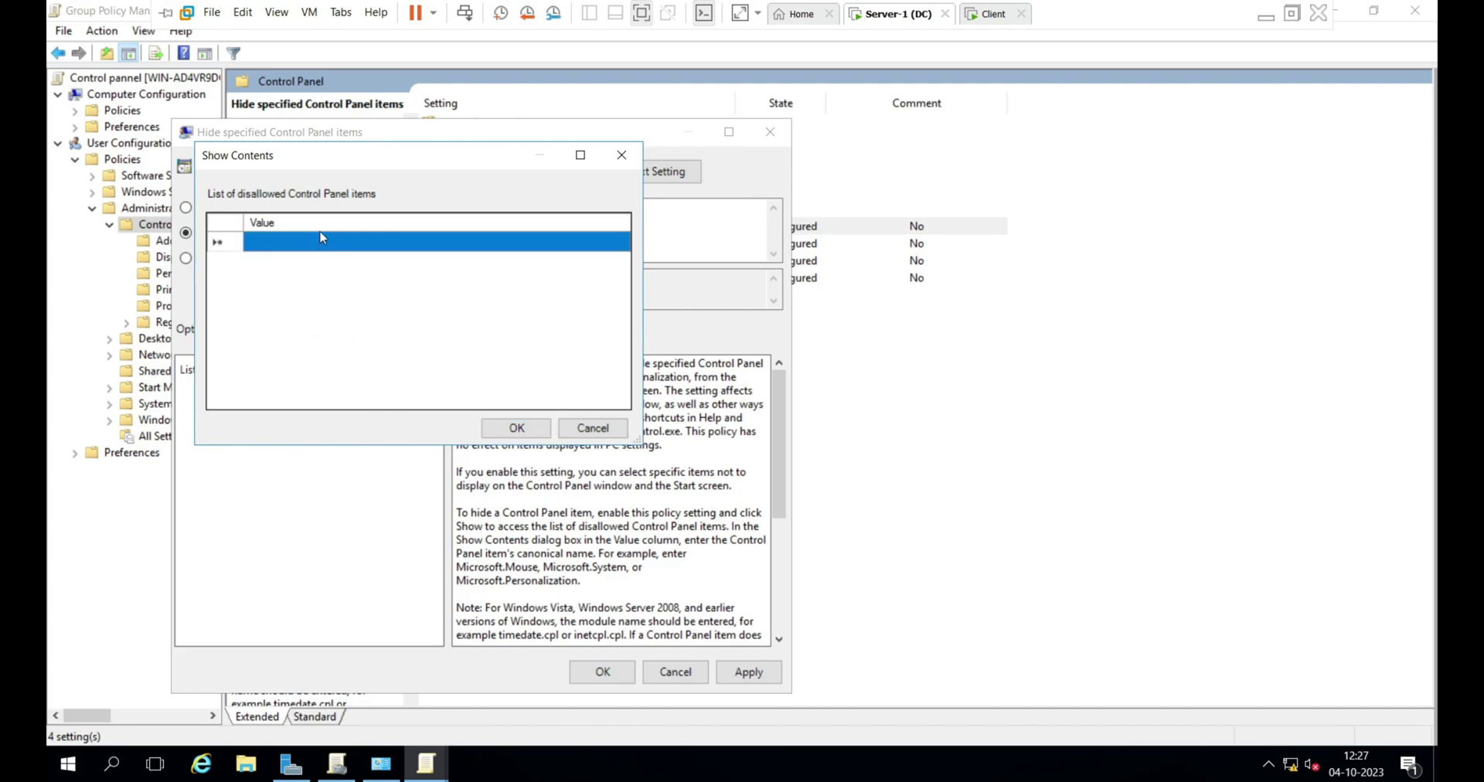
key(alt+Tab)
key(alt+Tab)
key(alt+Tab)
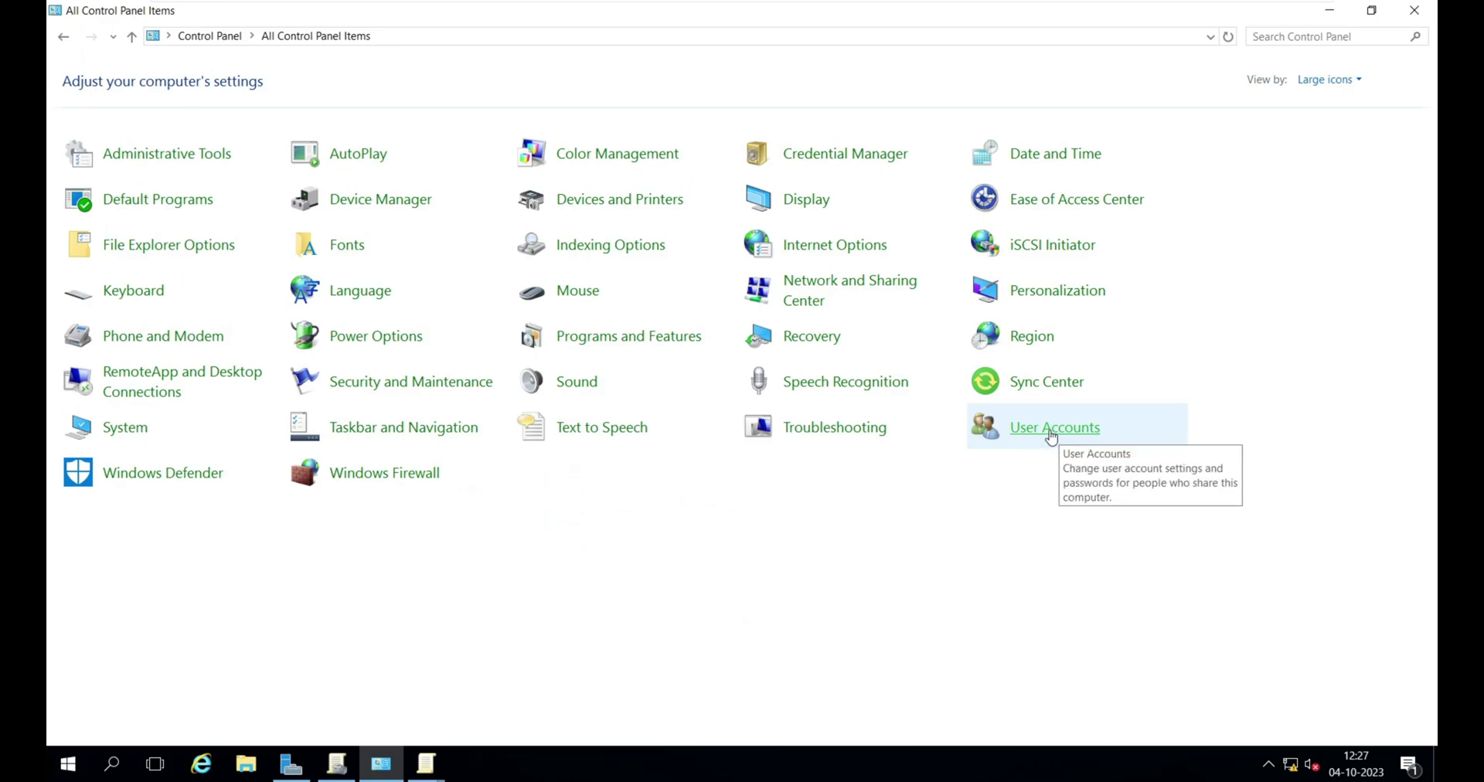
key(alt+Tab)
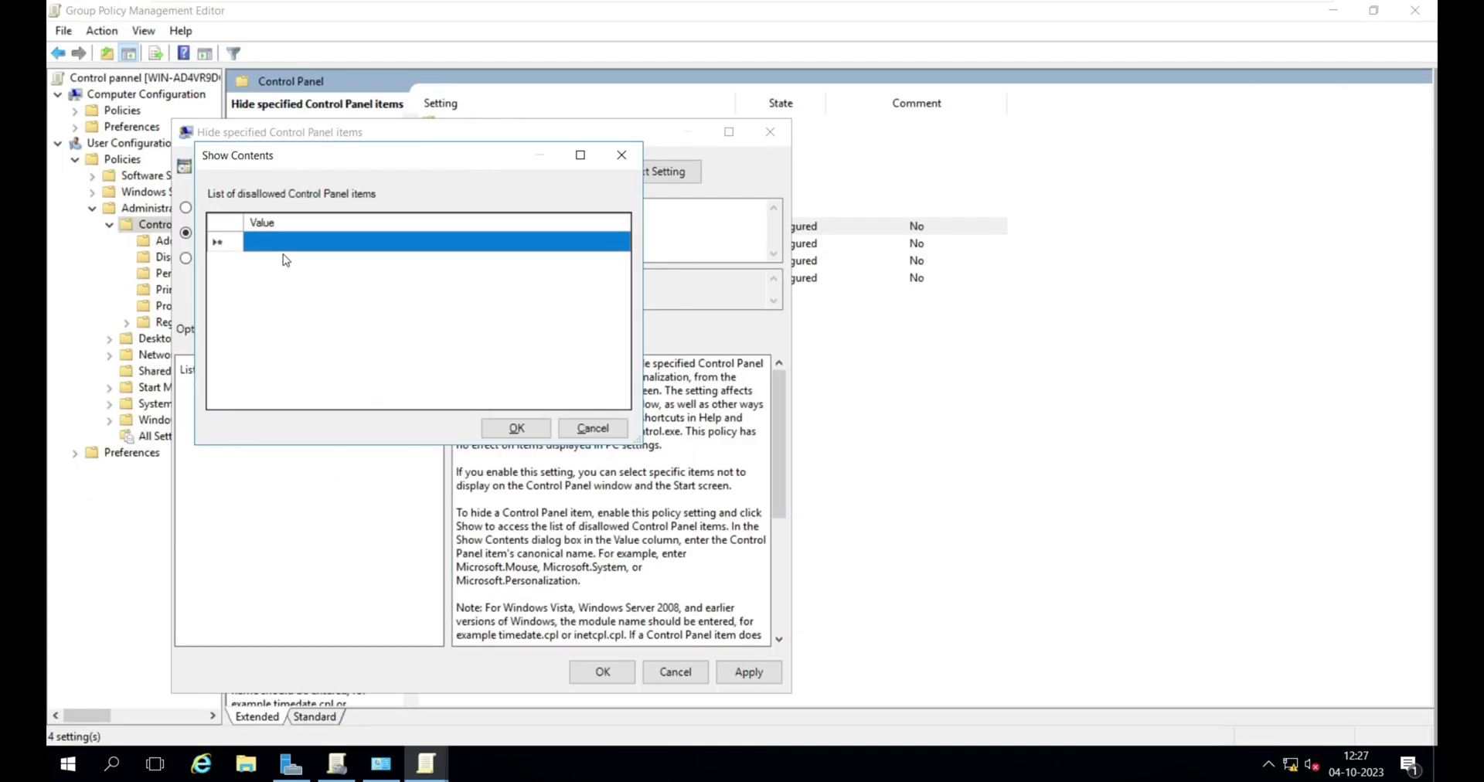
click(286, 241)
text(user accounts)
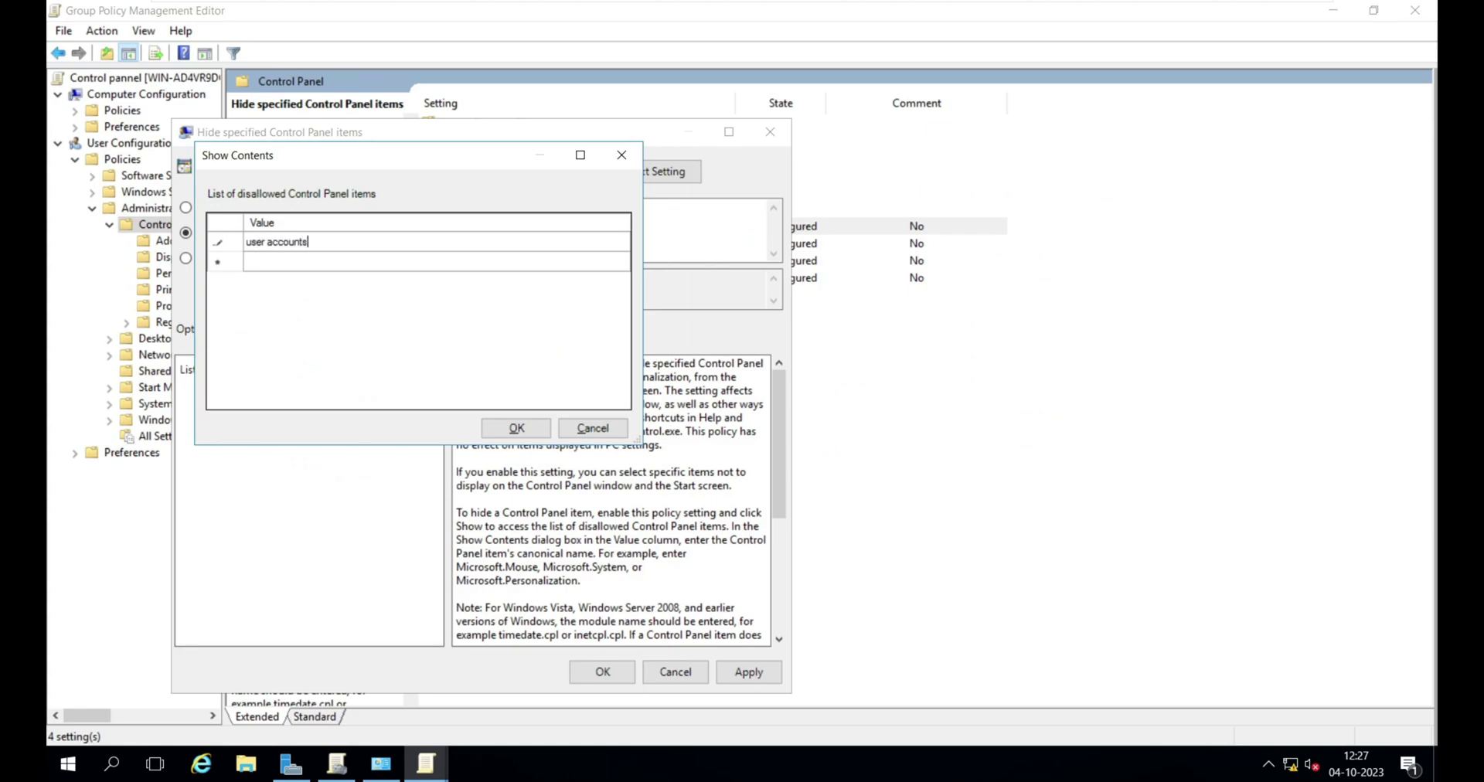
key(alt+Tab)
key(alt+Tab)
key(Tab)
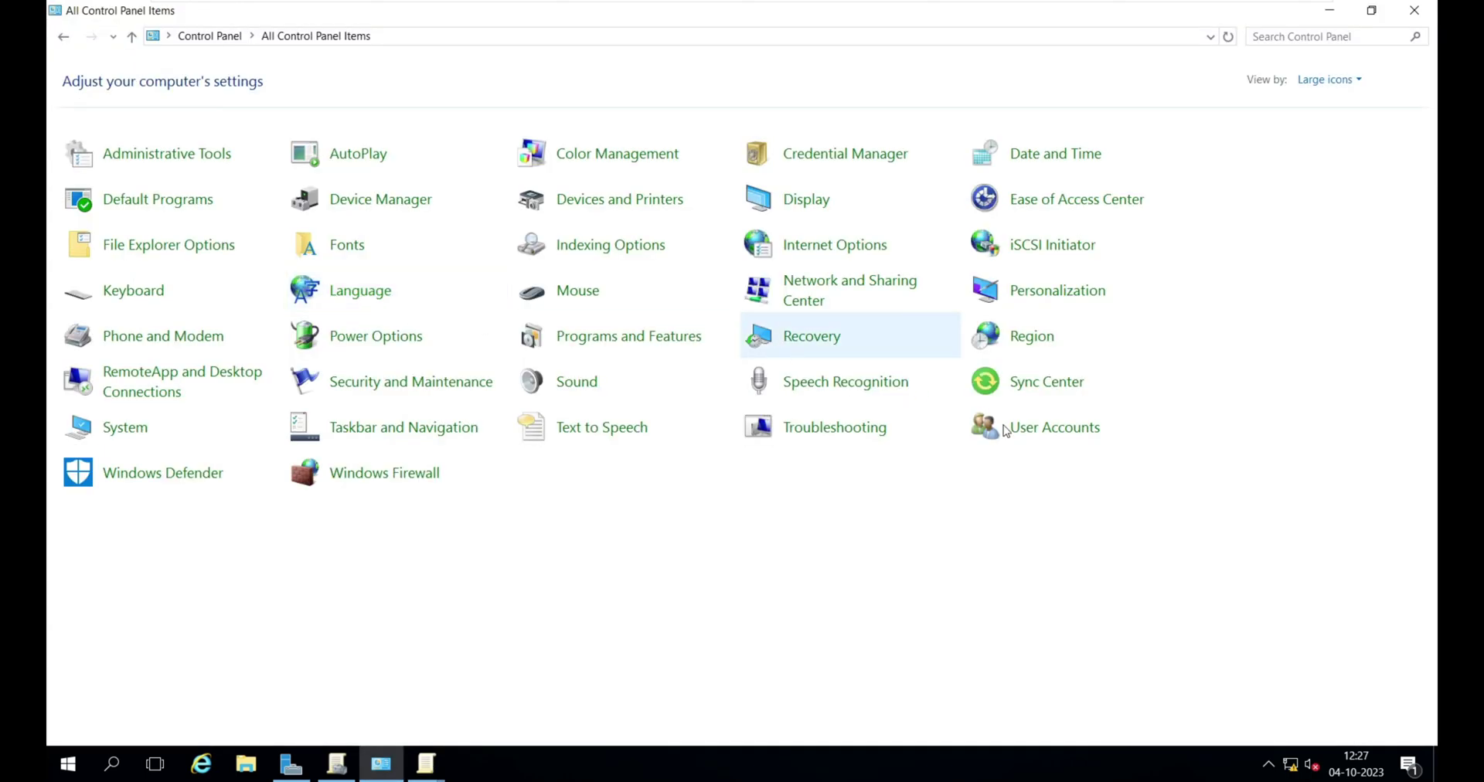
key(alt+Tab)
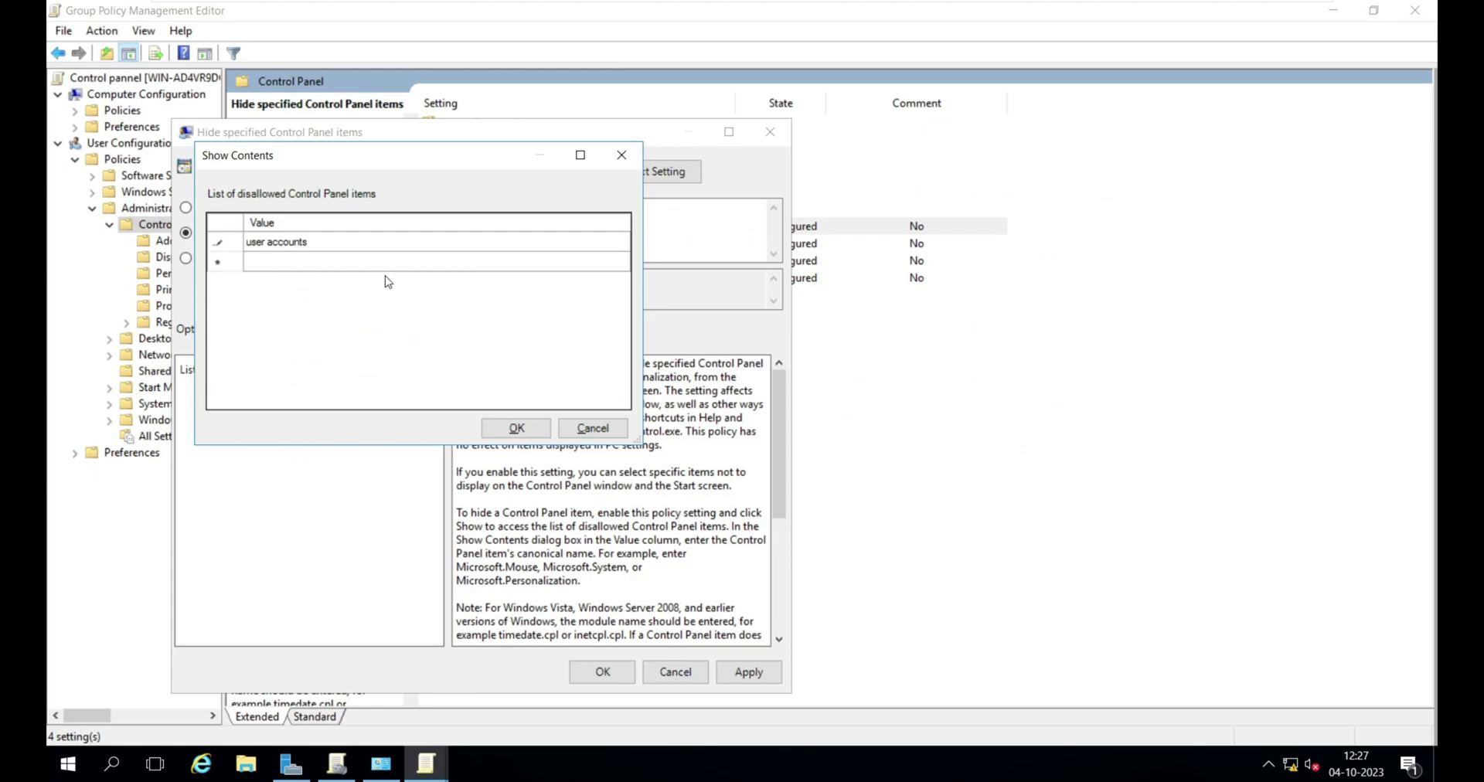
- Add 'programs and features' as the second disallowed Control Panel item
click(345, 263)
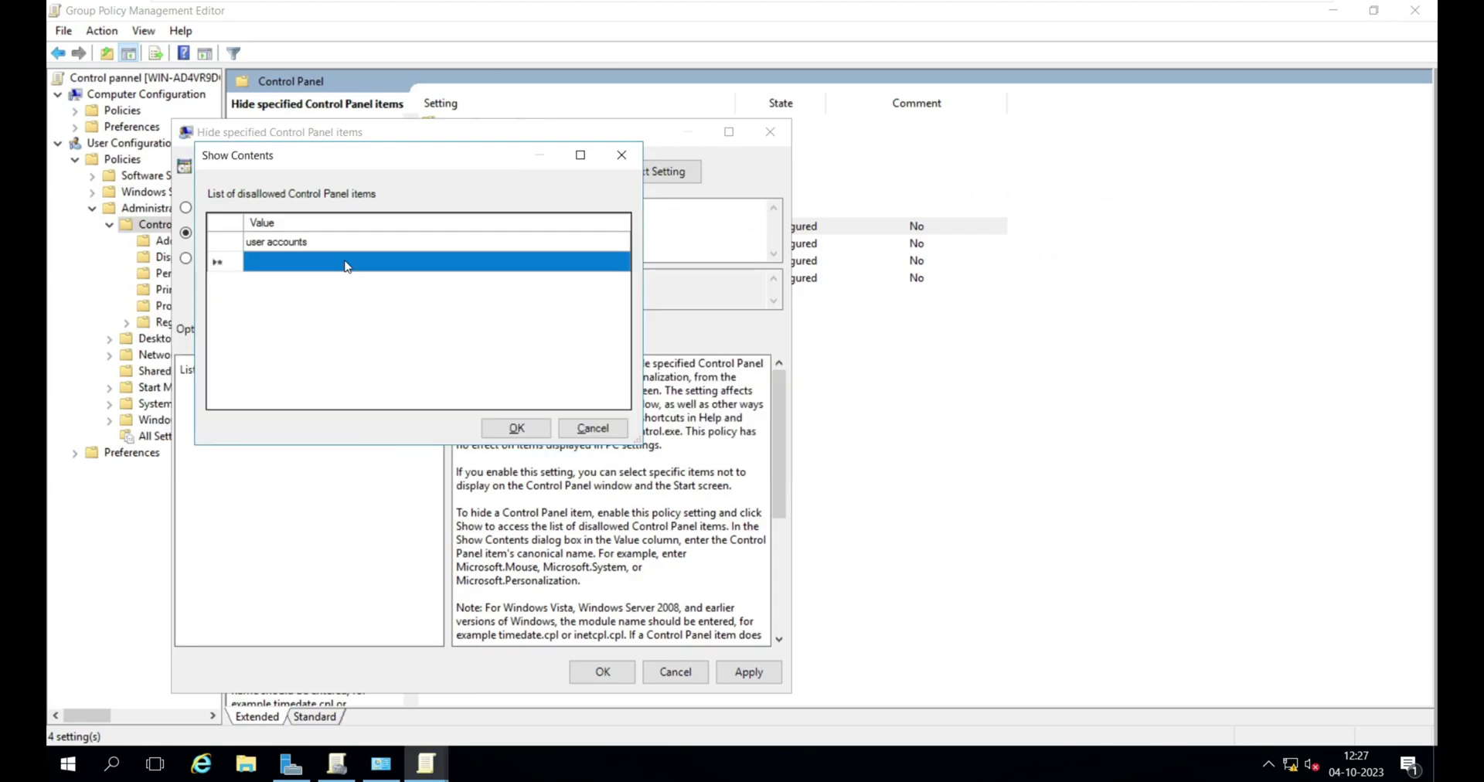
key(alt+Tab)
key(Tab)
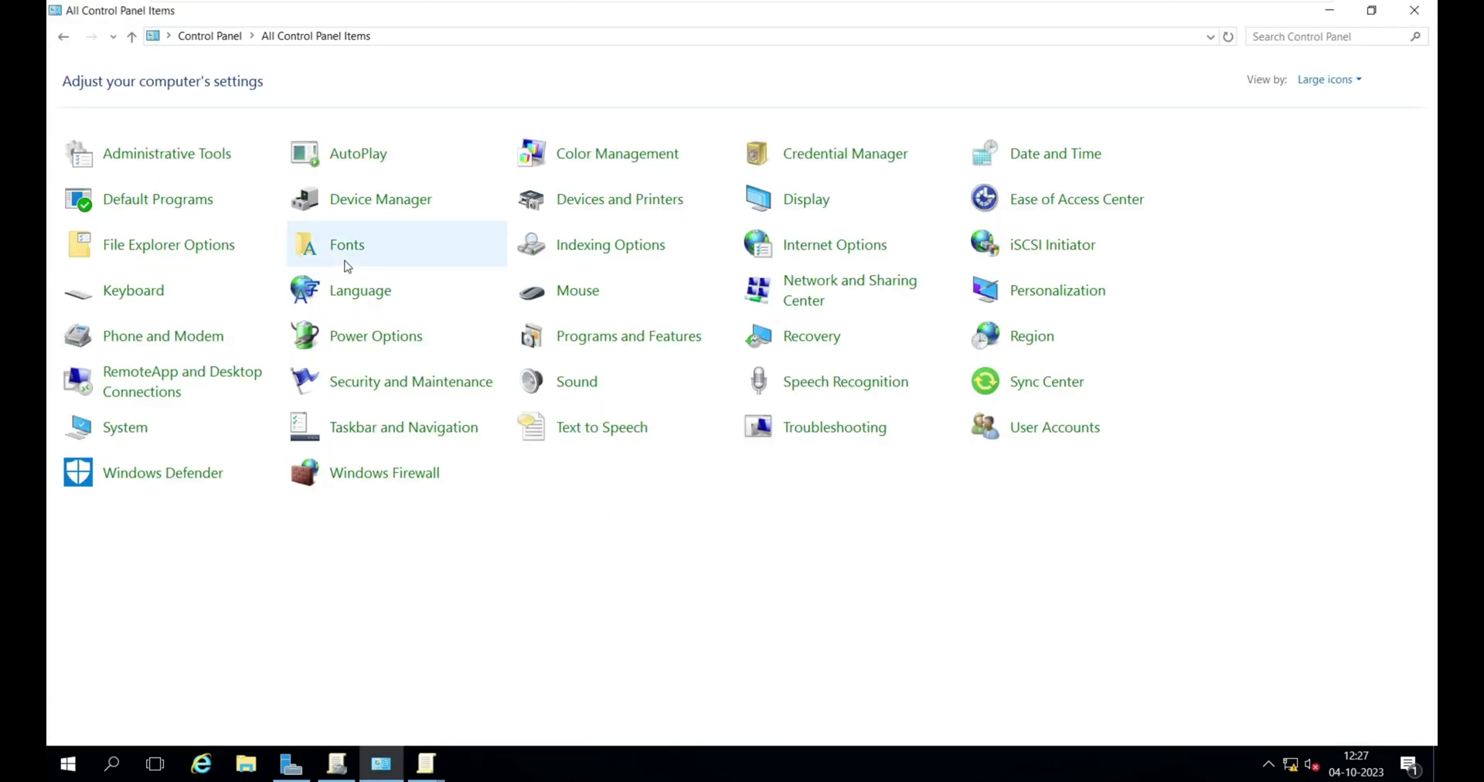
key(alt+Tab)
click(345, 261)
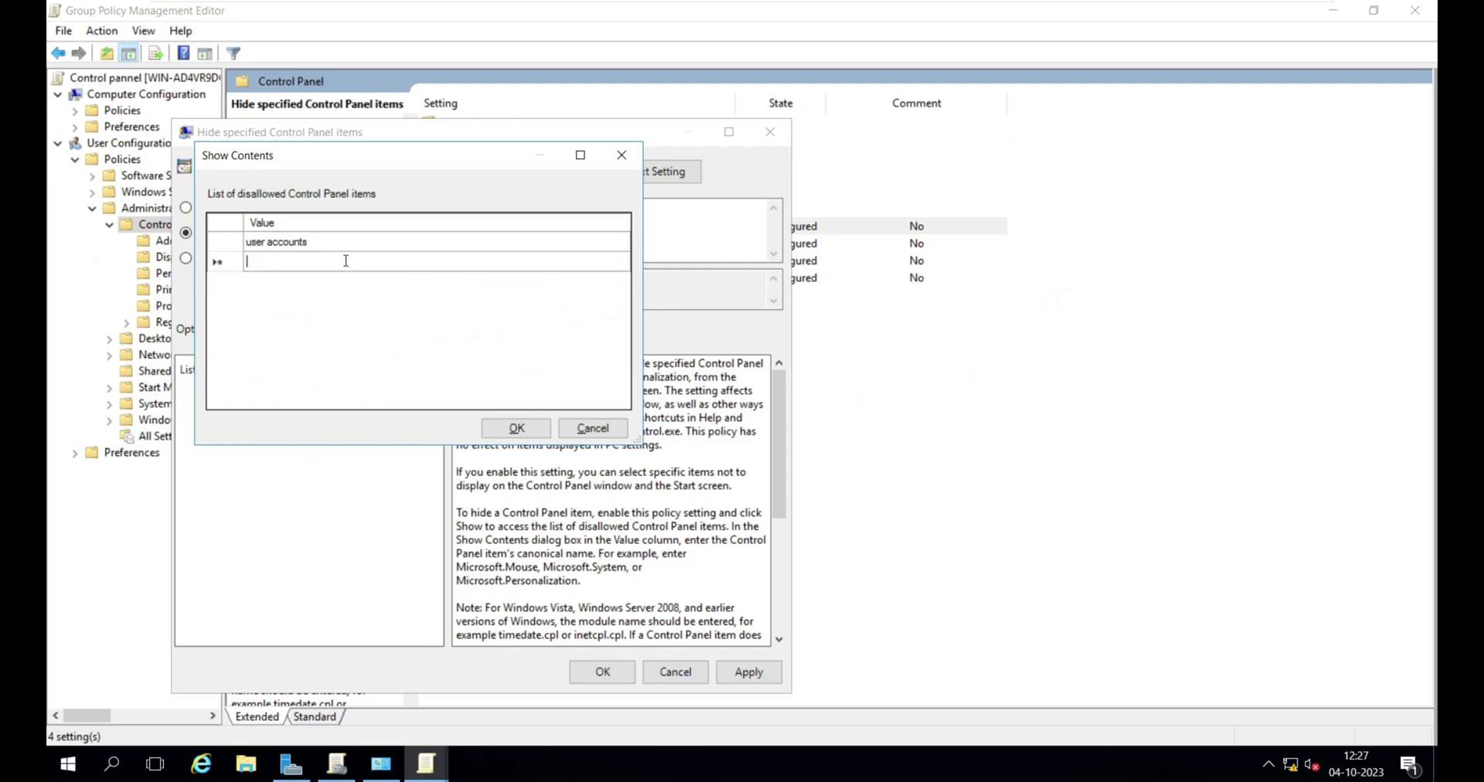
text(programs and feature)
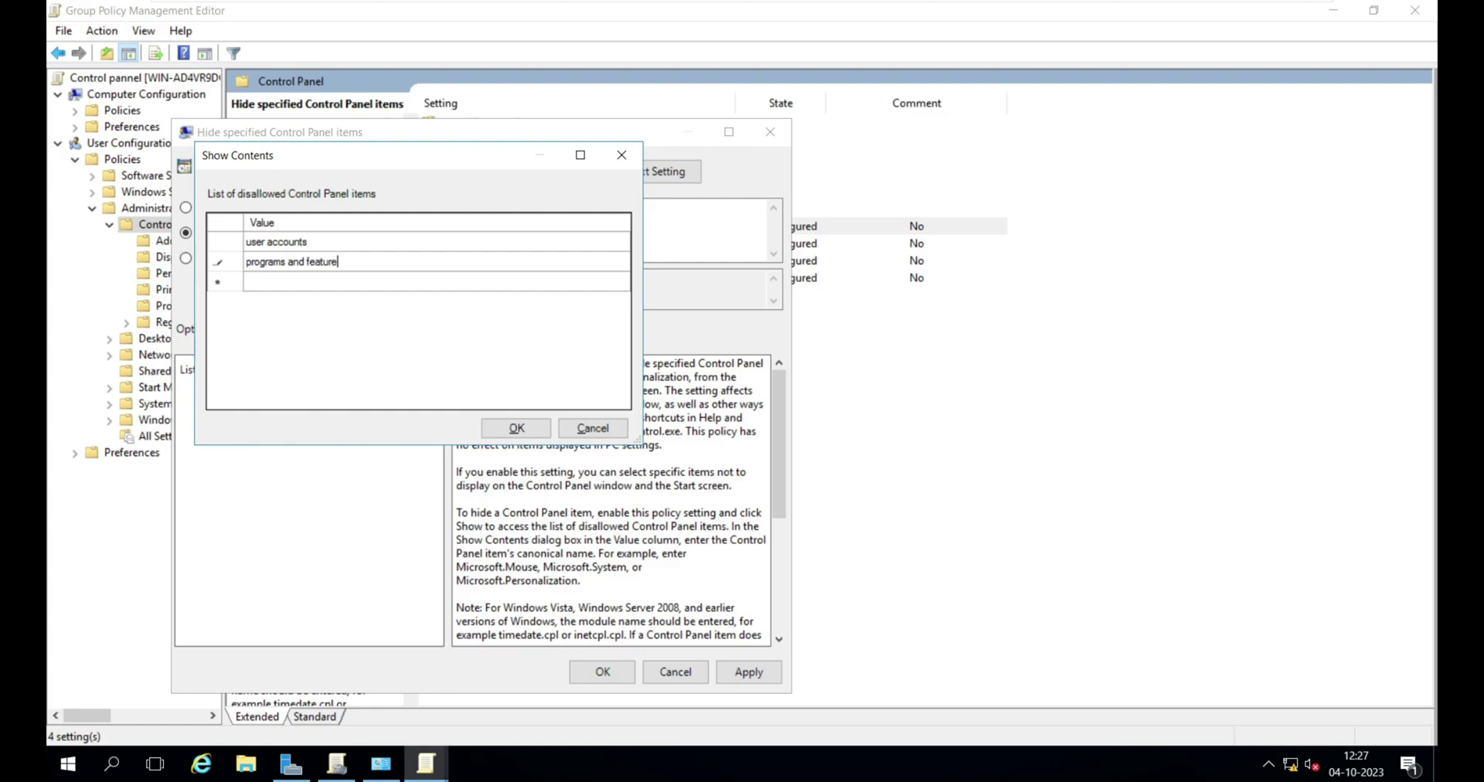
key(alt+Tab)
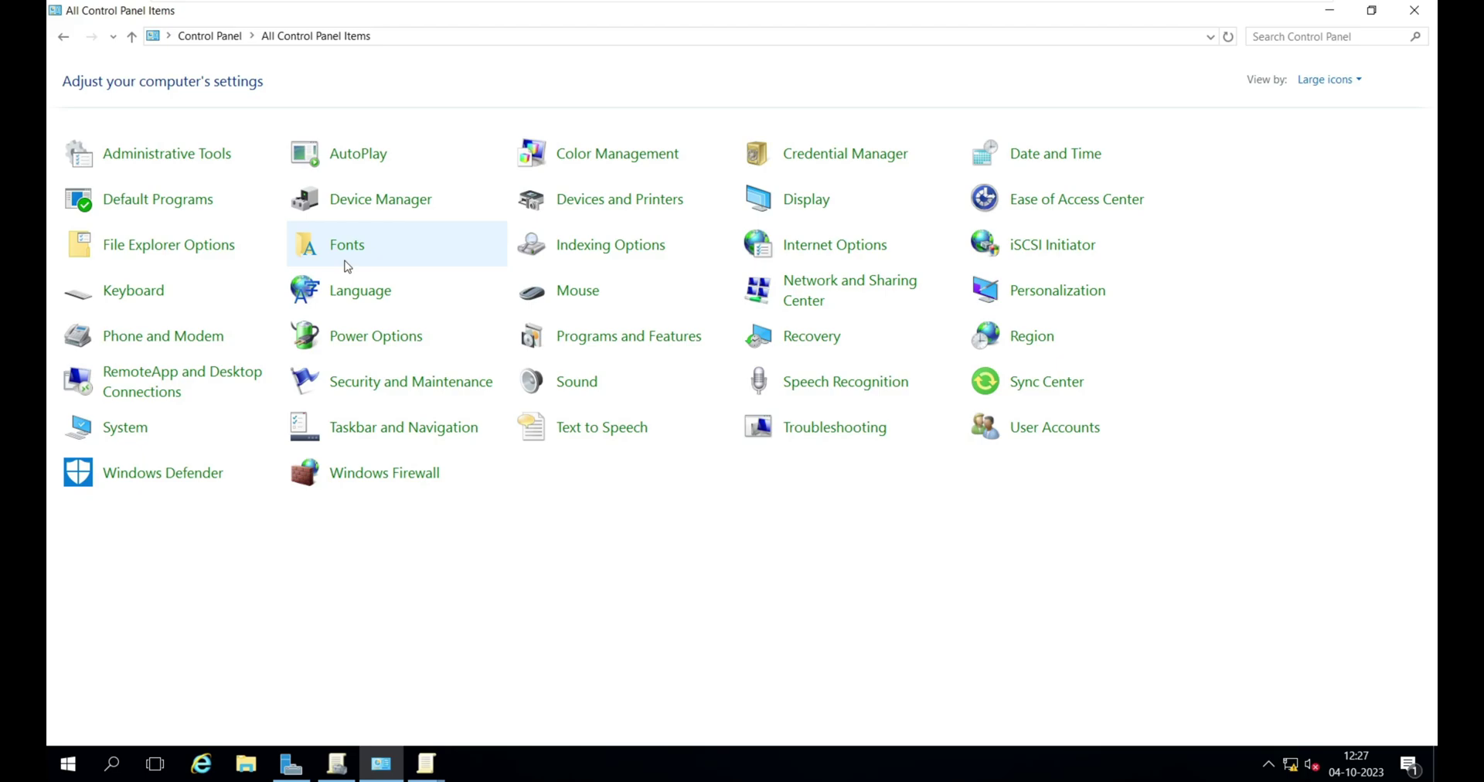
key(alt+Tab)
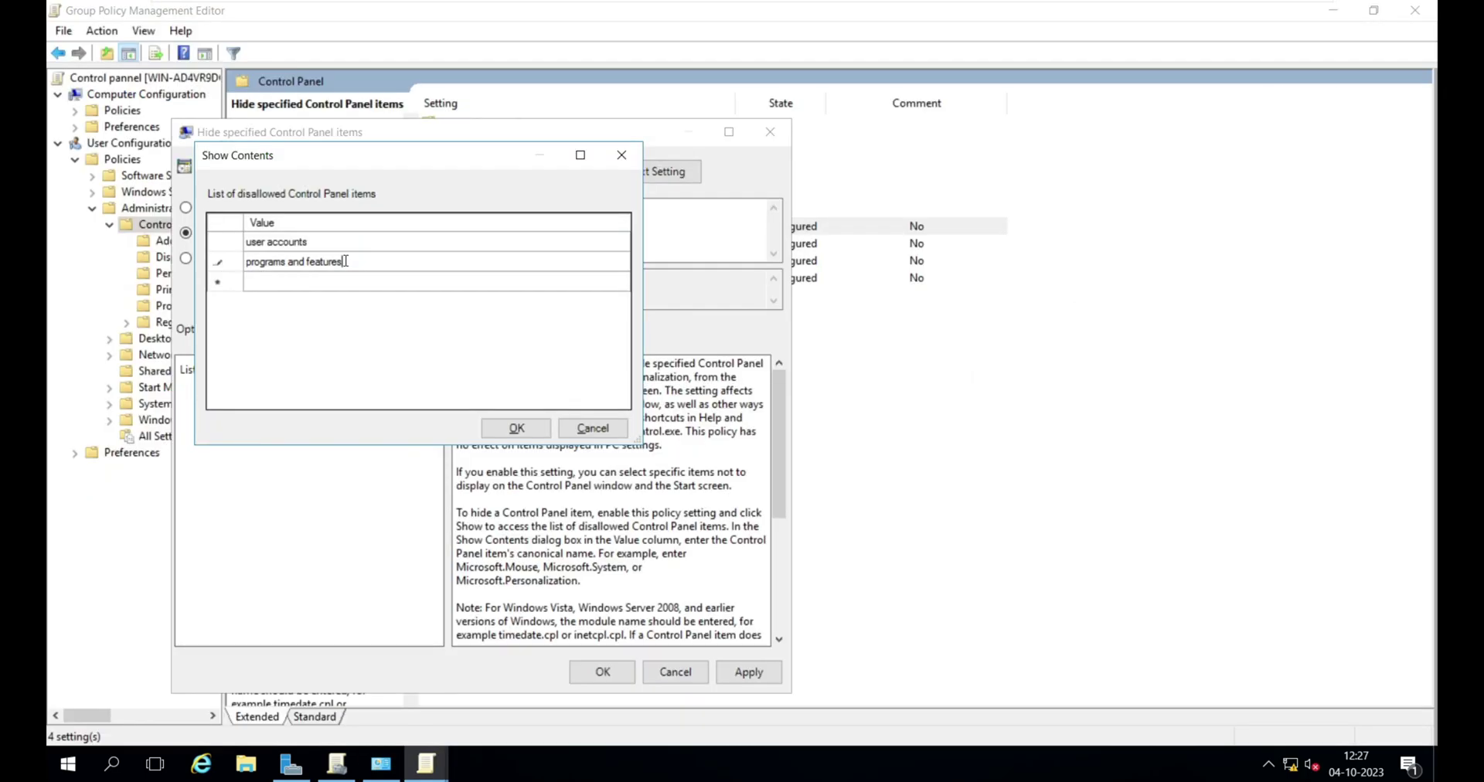
- Save the disallowed items list and apply the enabled policy
click(516, 429)
click(745, 672)
click(603, 673)
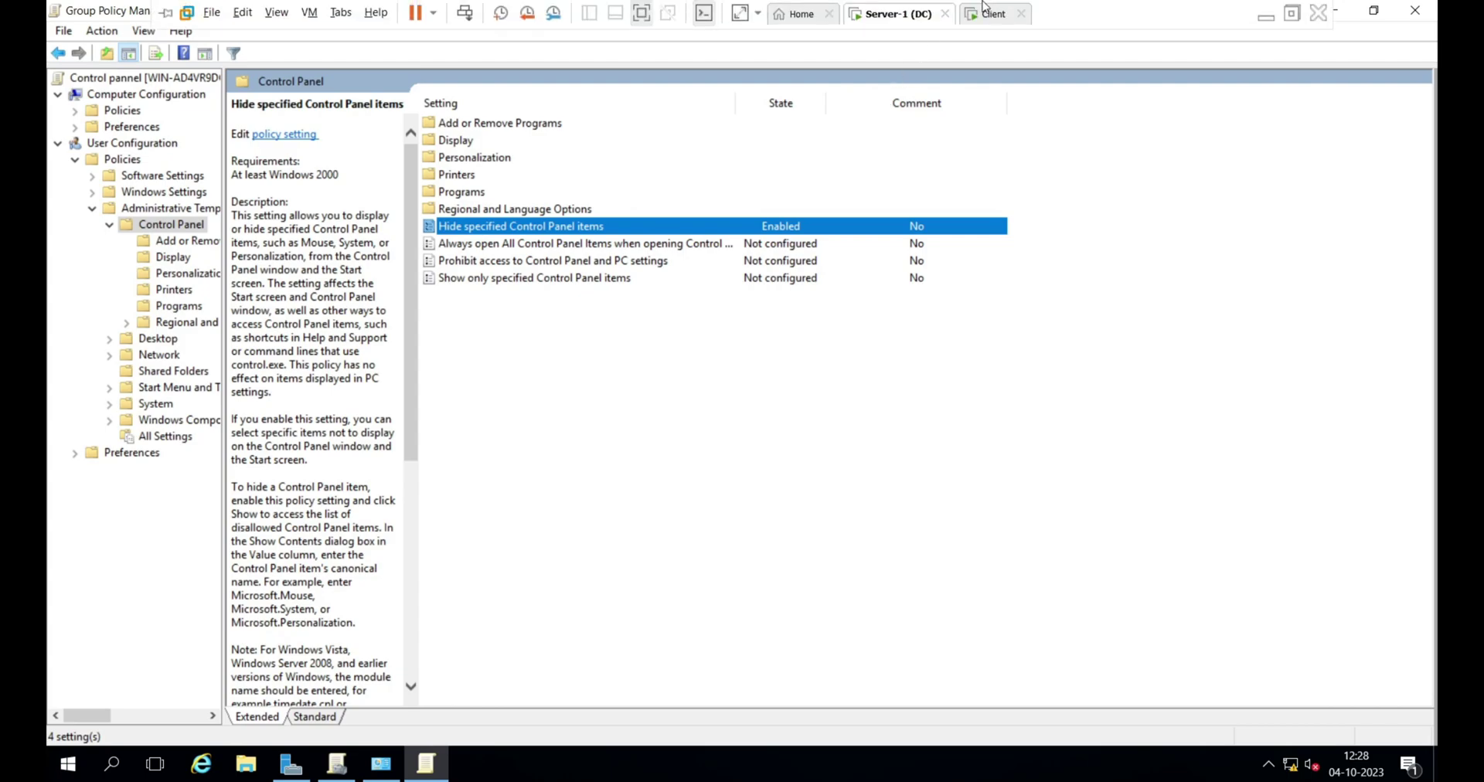
- Sign in to the Windows 10 client and accept the network discovery prompt
click(988, 13)
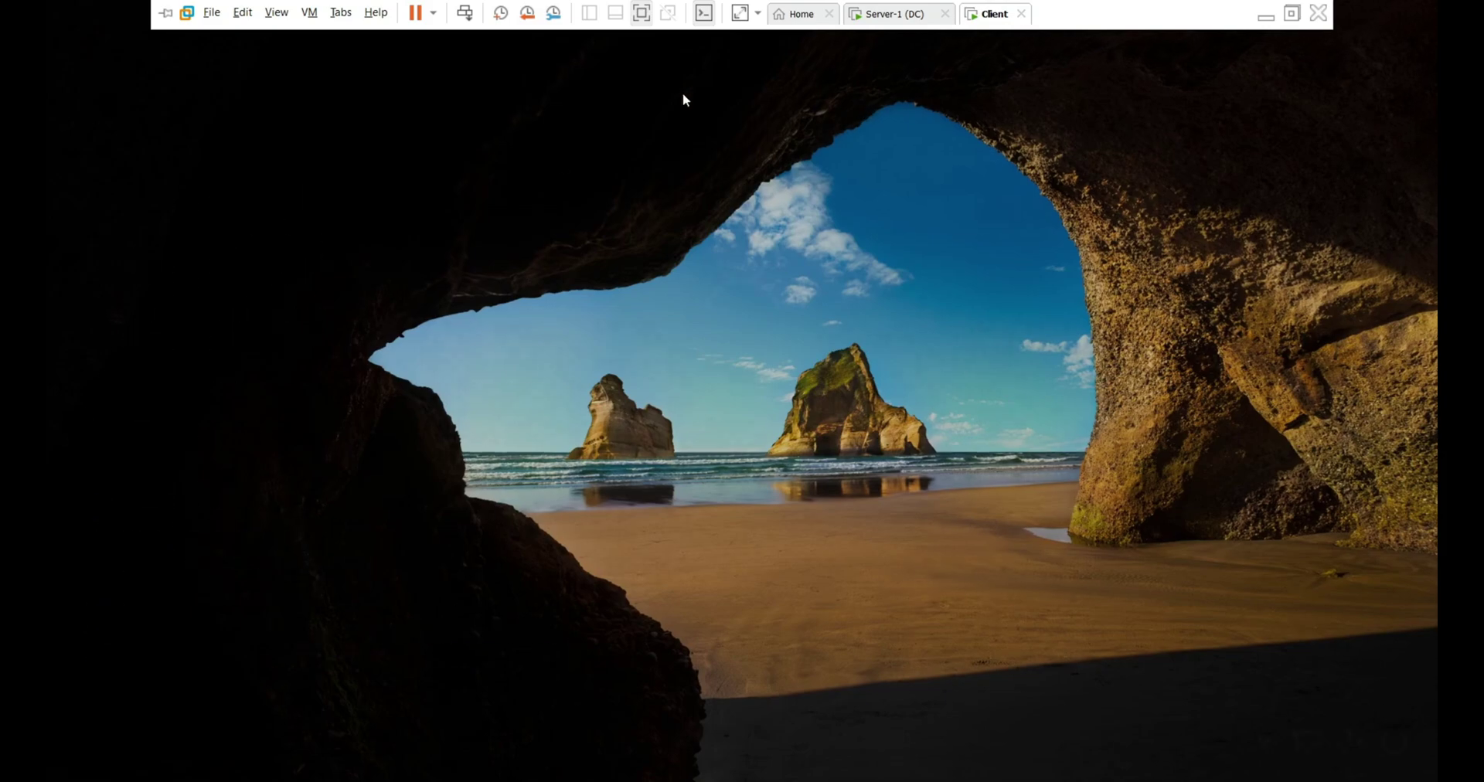
click(683, 99)
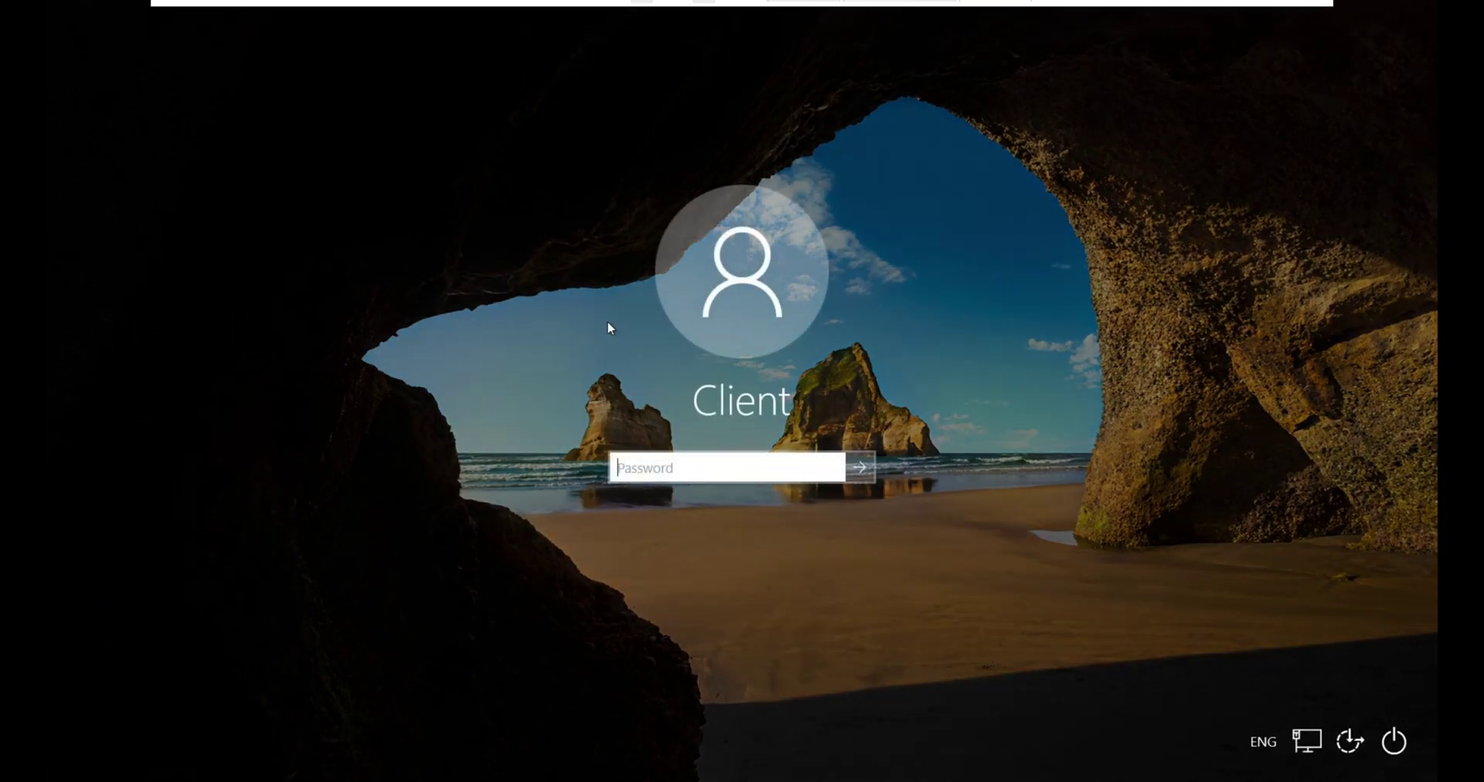
text(P)
key(Return)
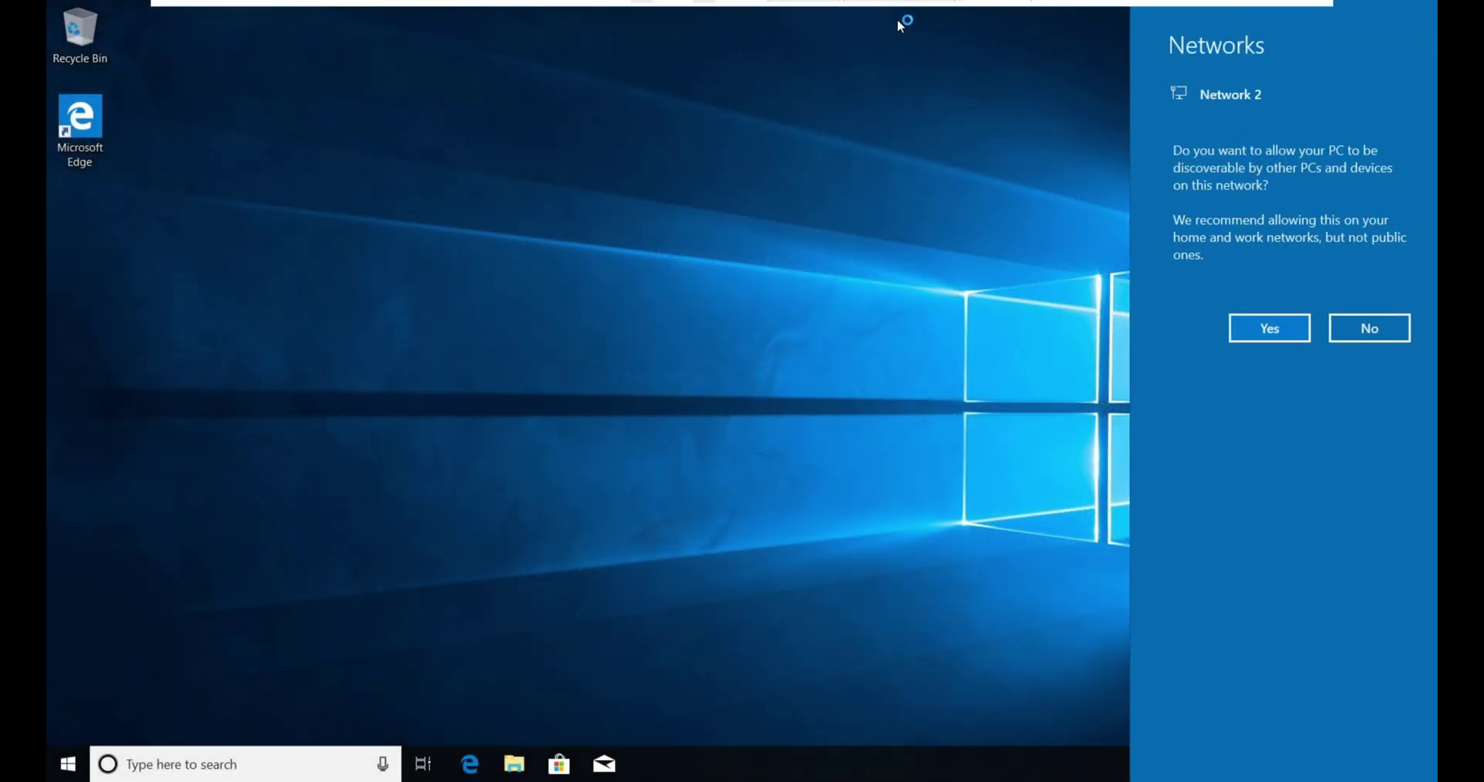
click(1248, 327)
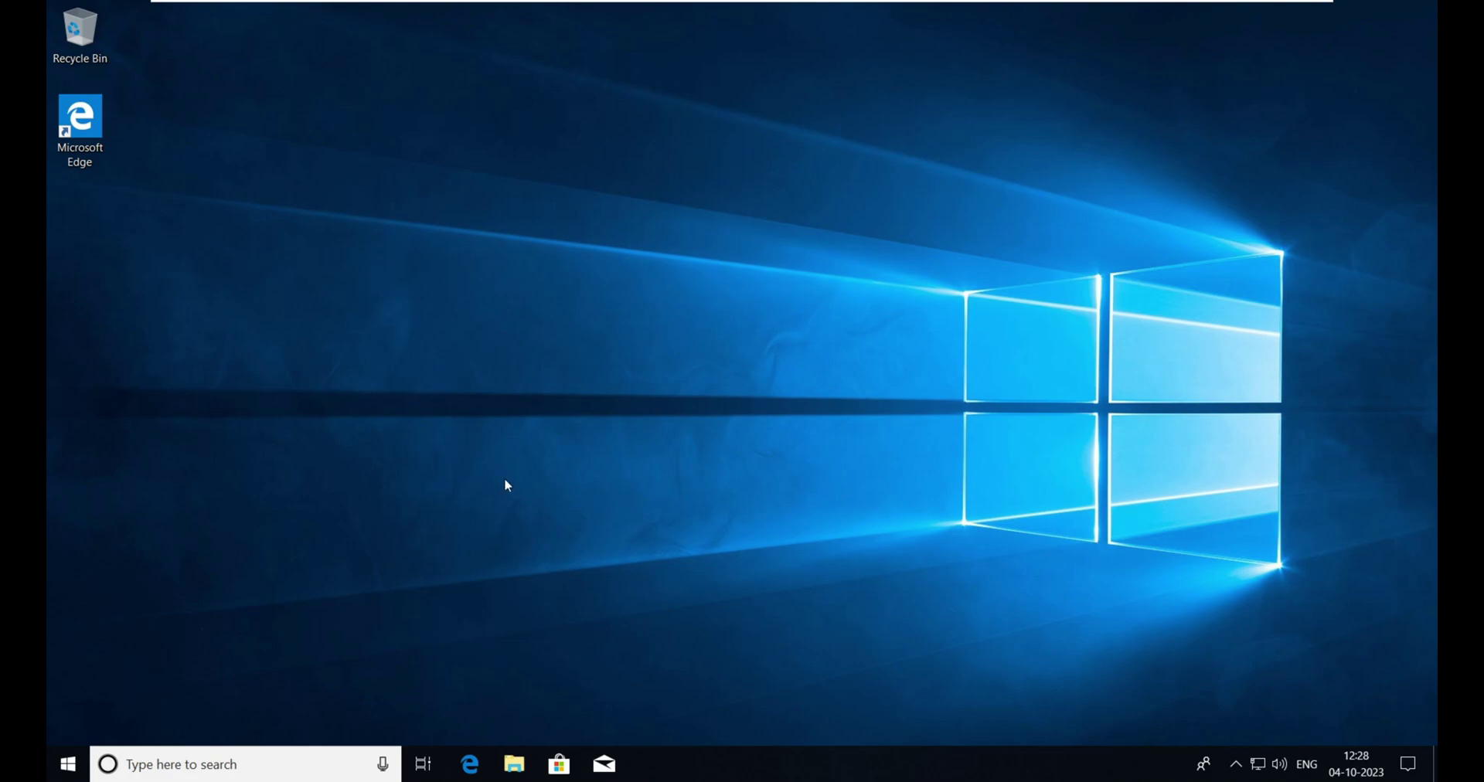
- From This PC properties, open Computer Name/Domain Changes and choose Domain membership
click(516, 763)
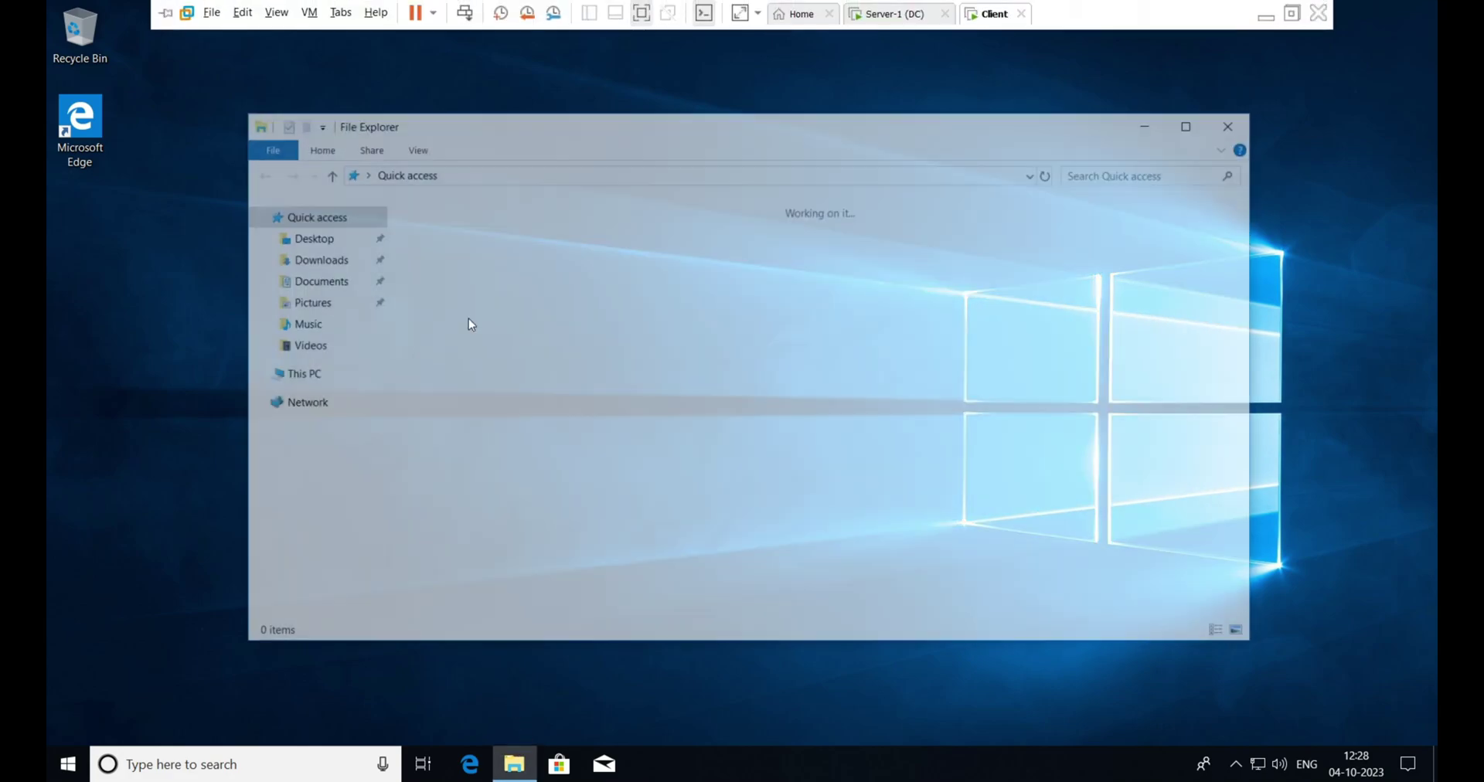
right_click(308, 382)
click(423, 614)
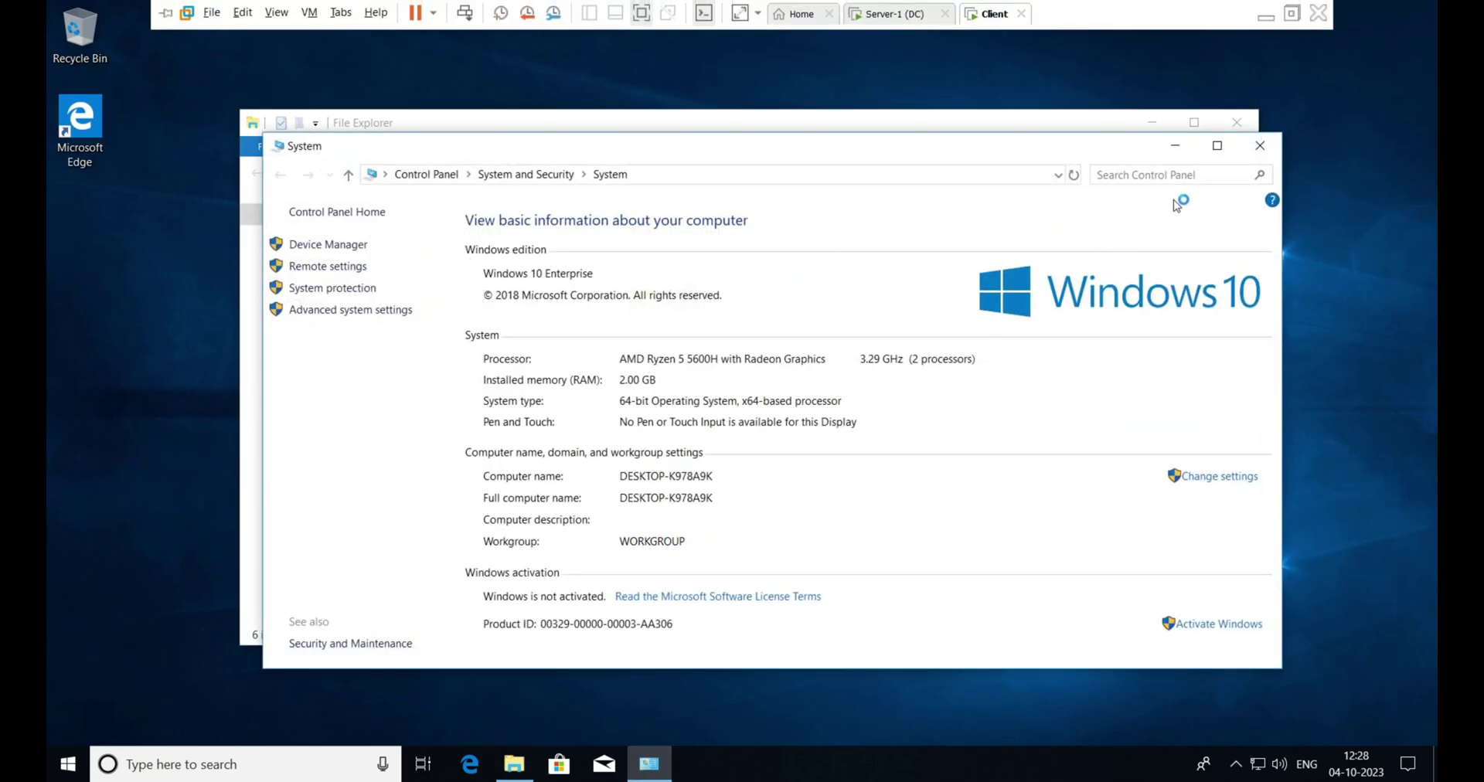
click(1231, 477)
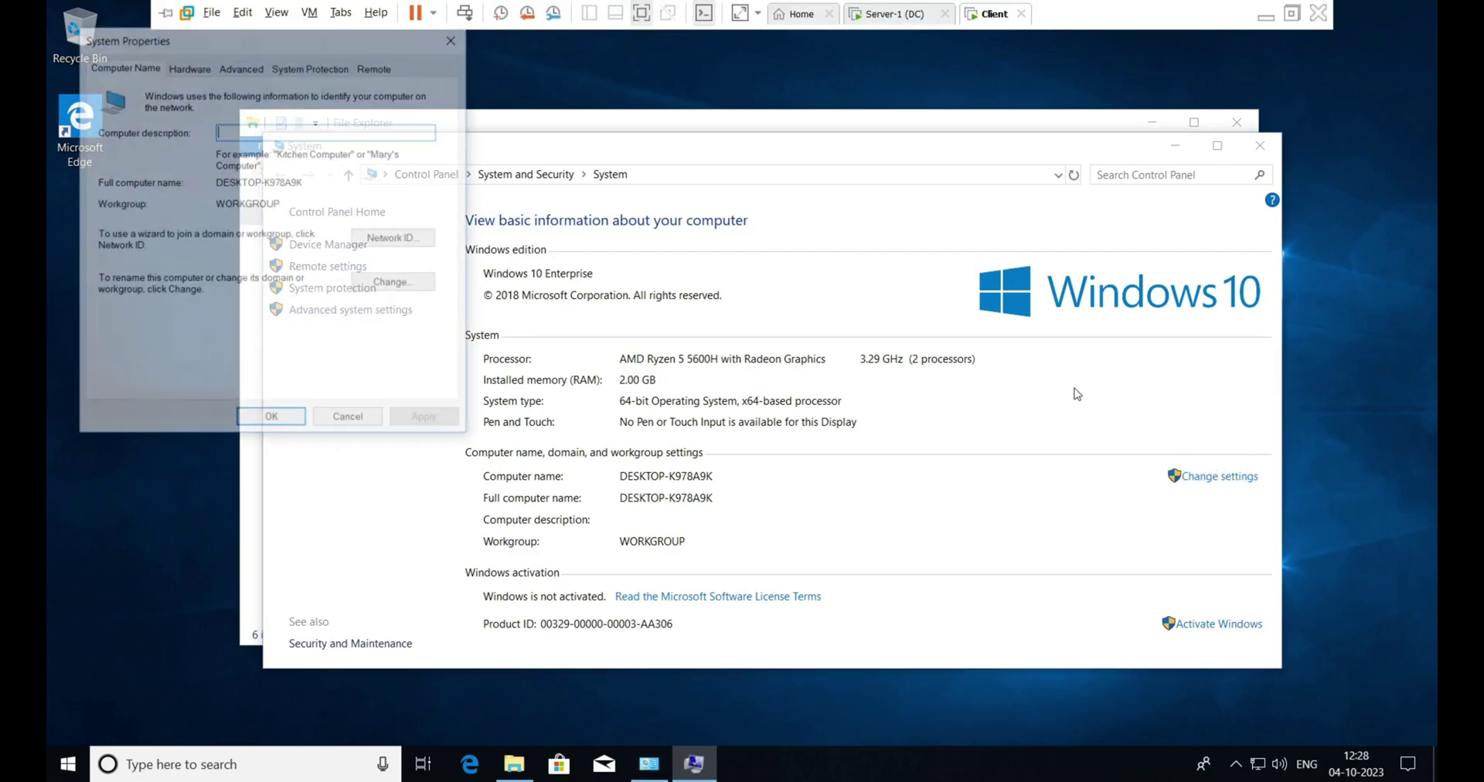
click(415, 282)
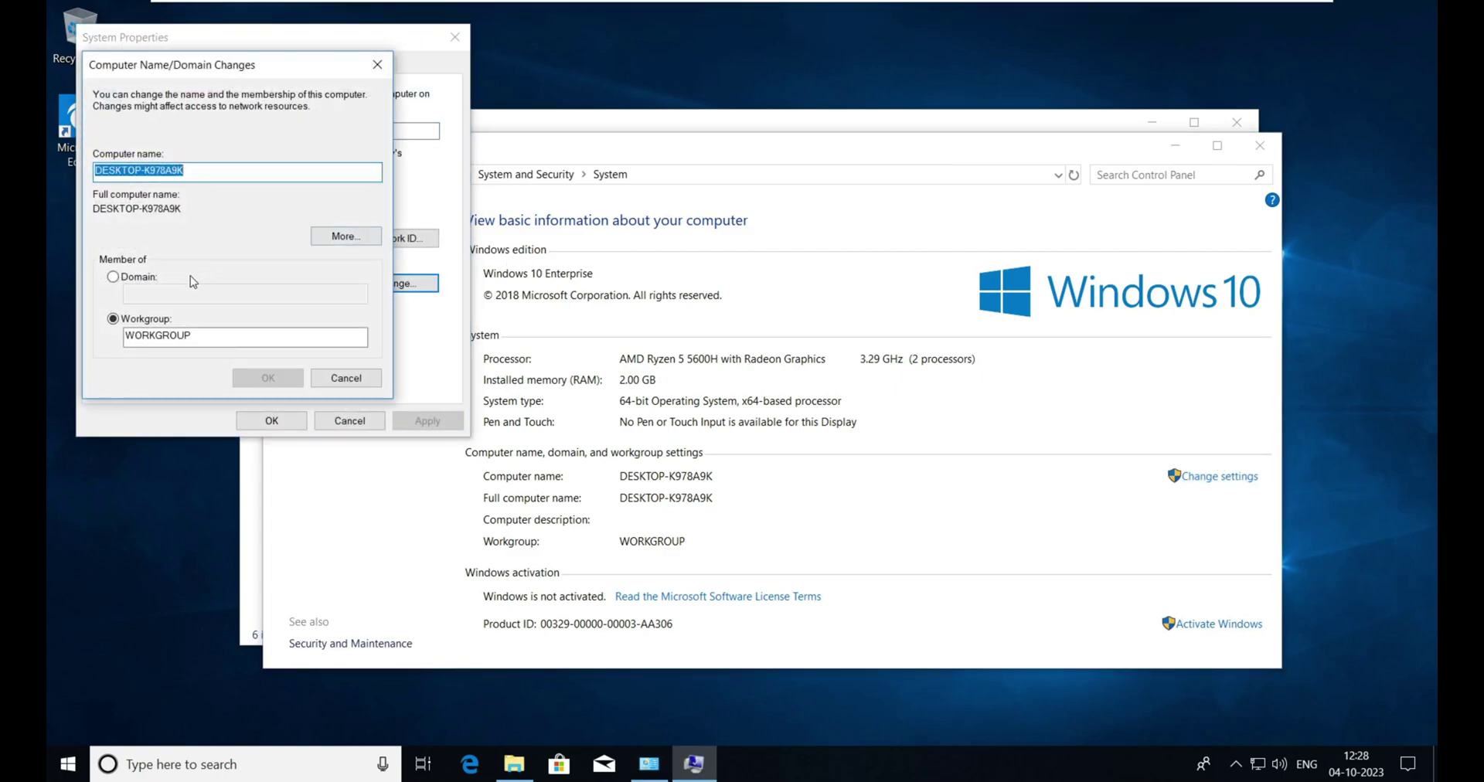
click(143, 277)
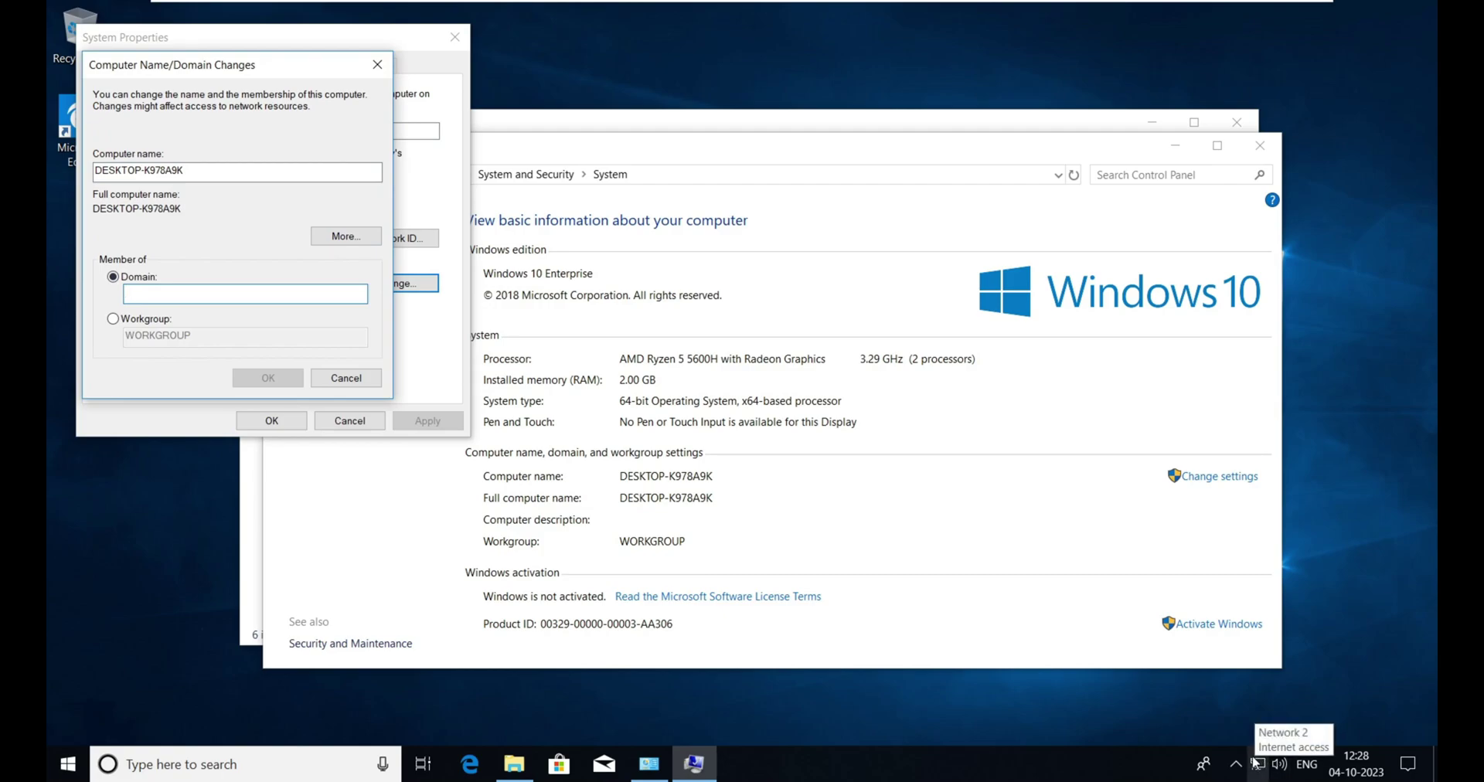
key(super+r)
- Run ncpa.cpl on the client to show network connections, selecting Ethernet0
text(nc)
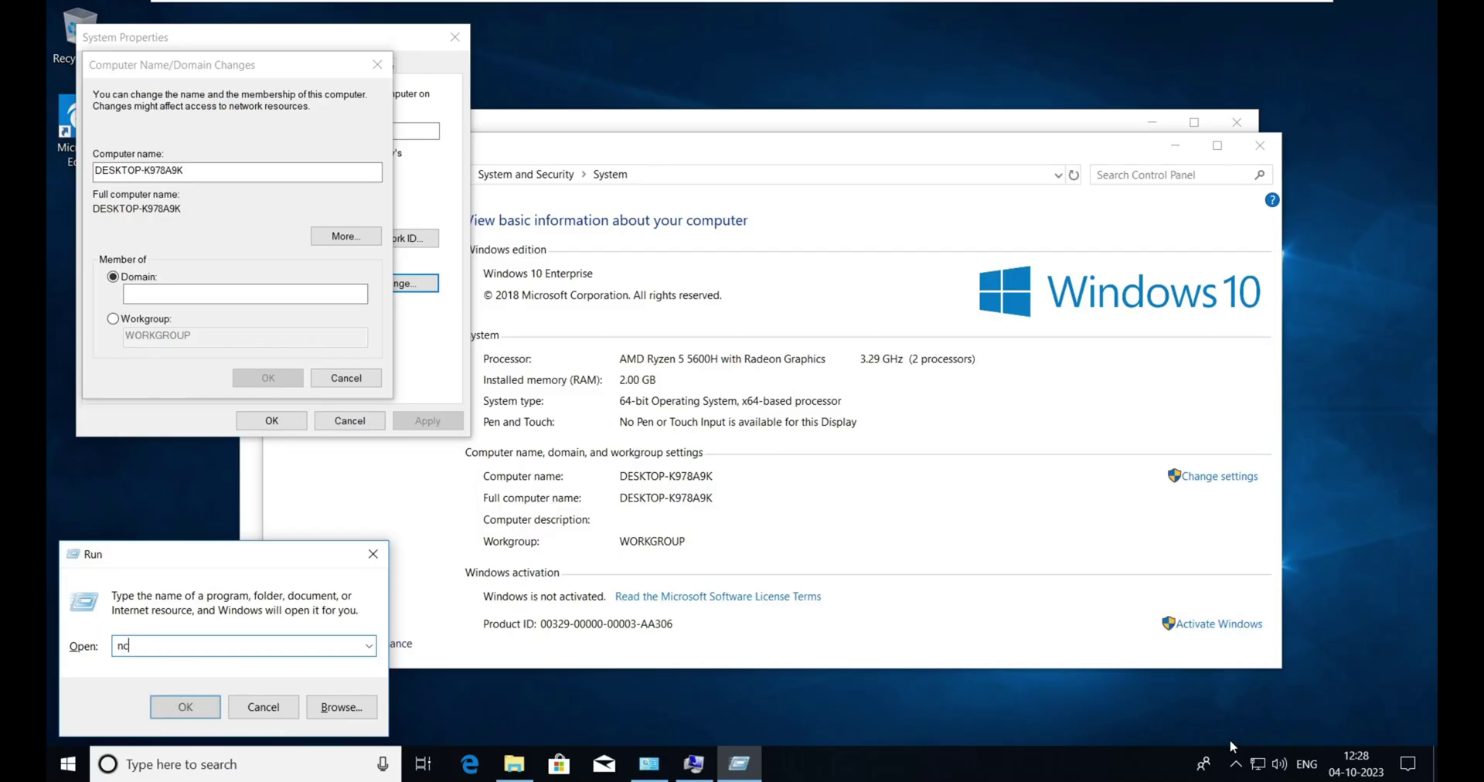
text(pa.cpl)
key(Return)
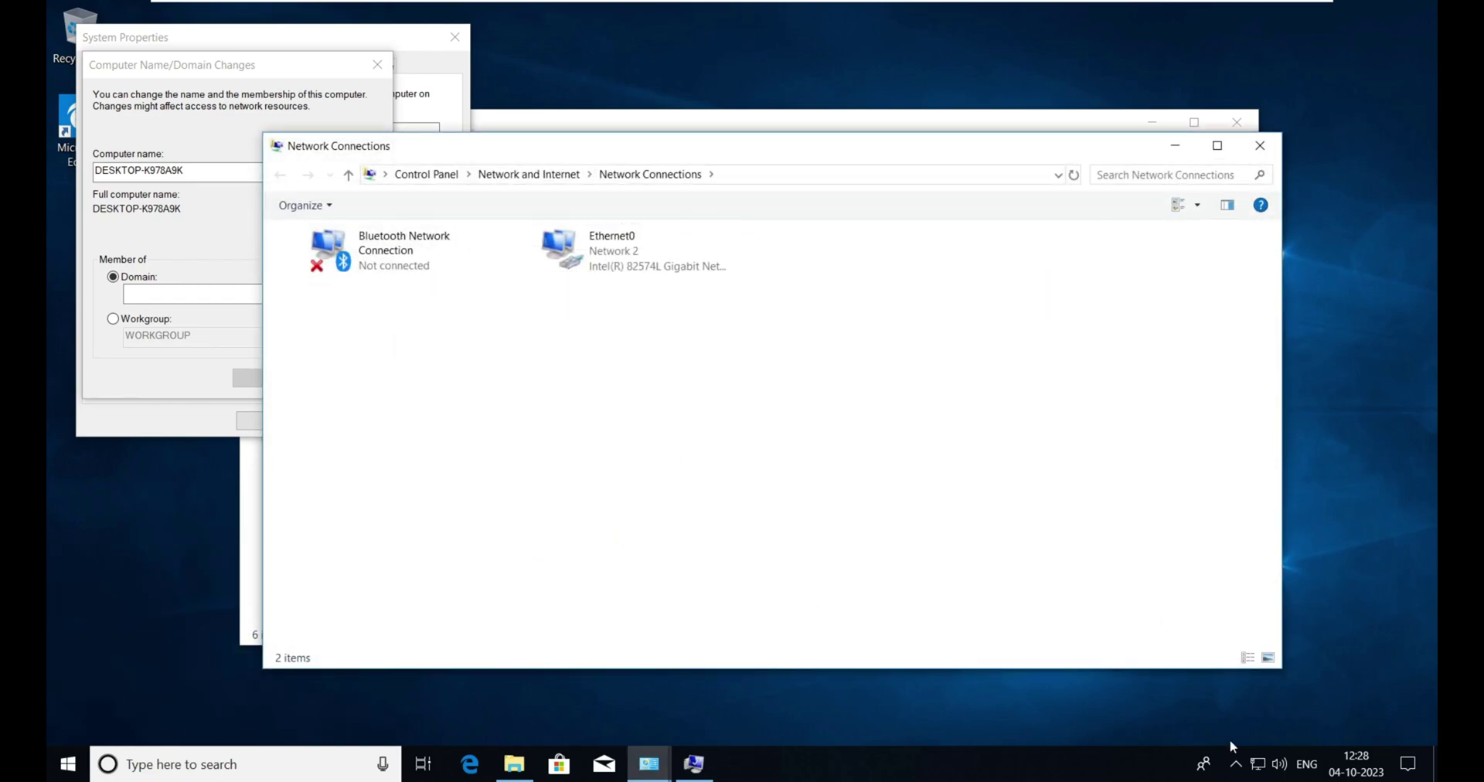
click(611, 241)
right_click(610, 241)
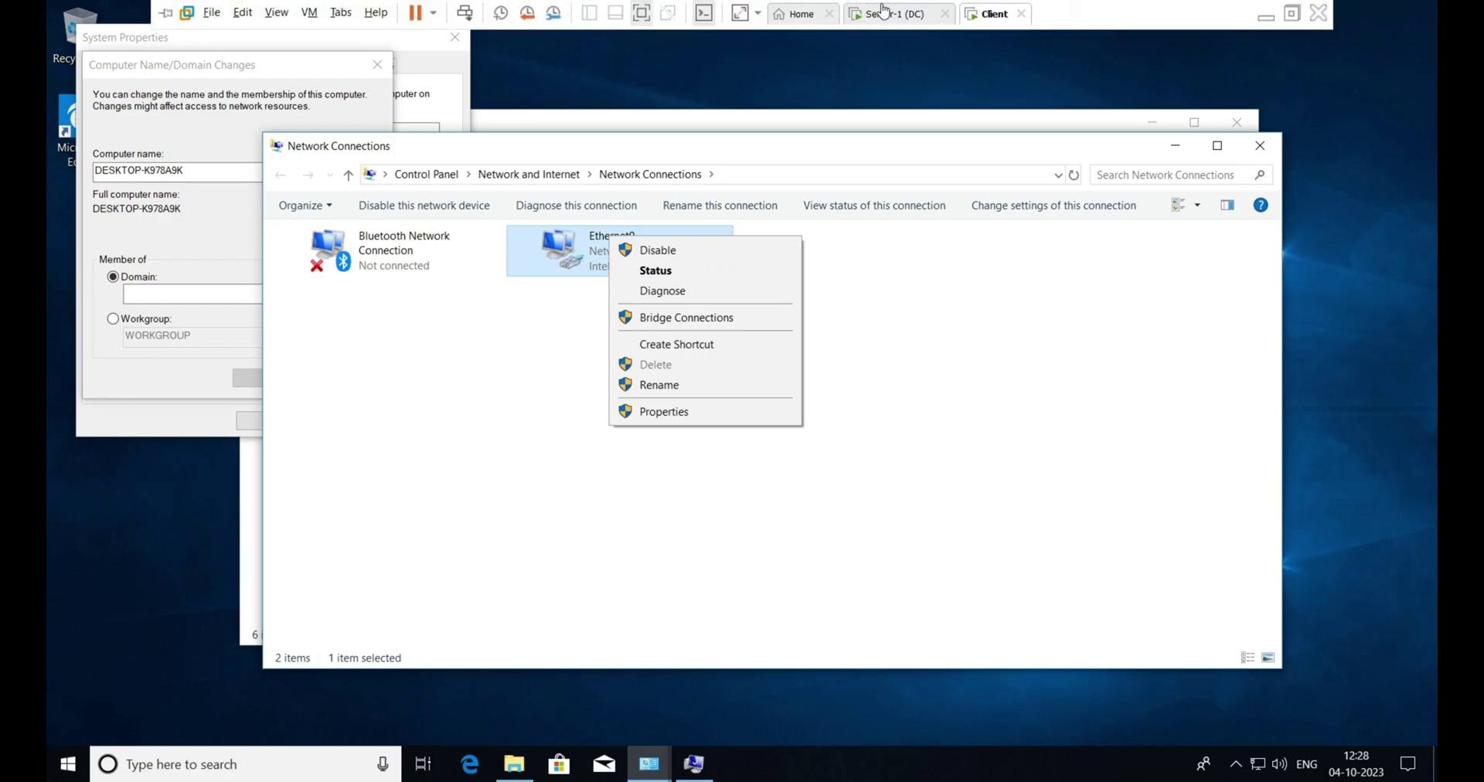
- On the server, run ipconfig in a command prompt to check its IP address
click(881, 9)
key(super+r)
key(Return)
text(ipconfig)
key(Return)
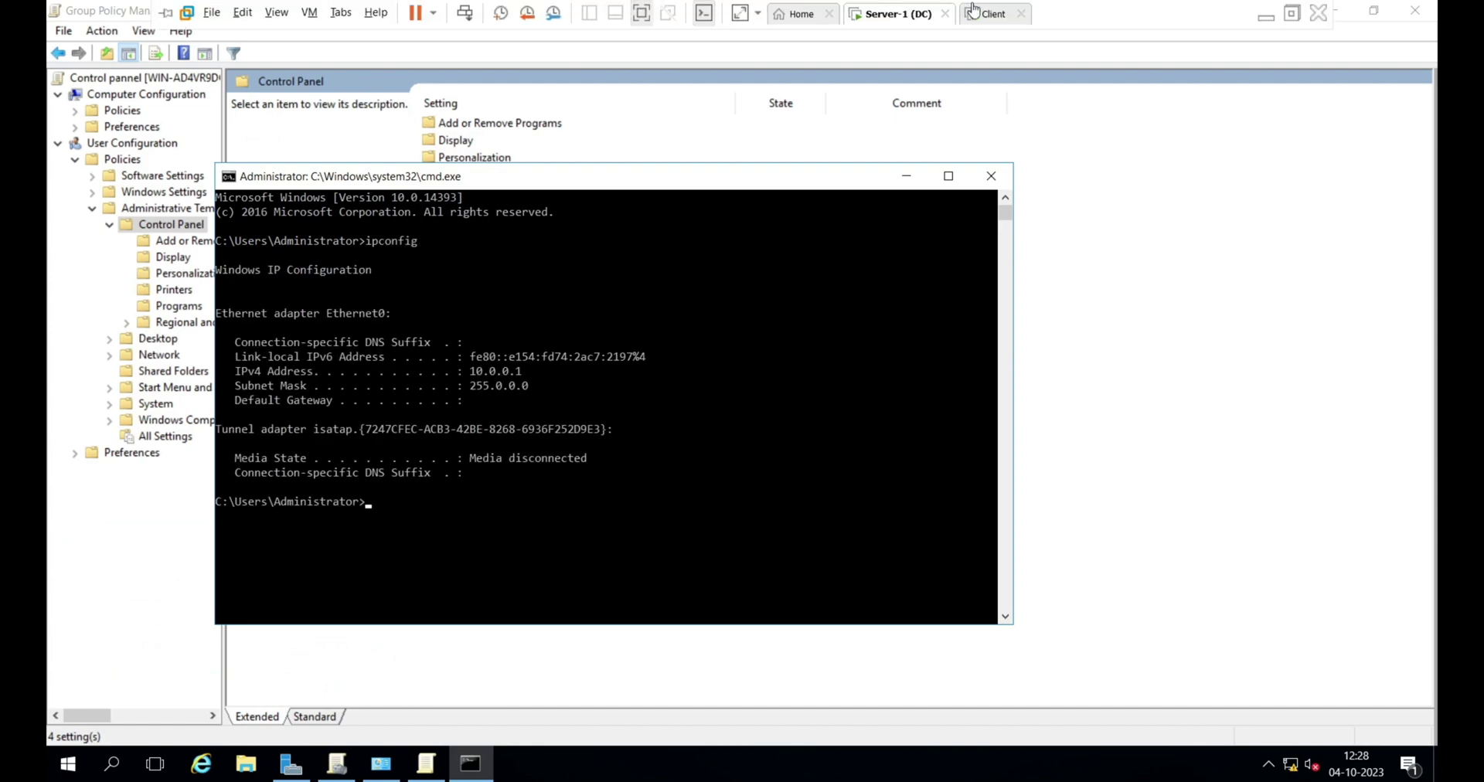
- Back on the client, open Ethernet0's Properties
click(975, 11)
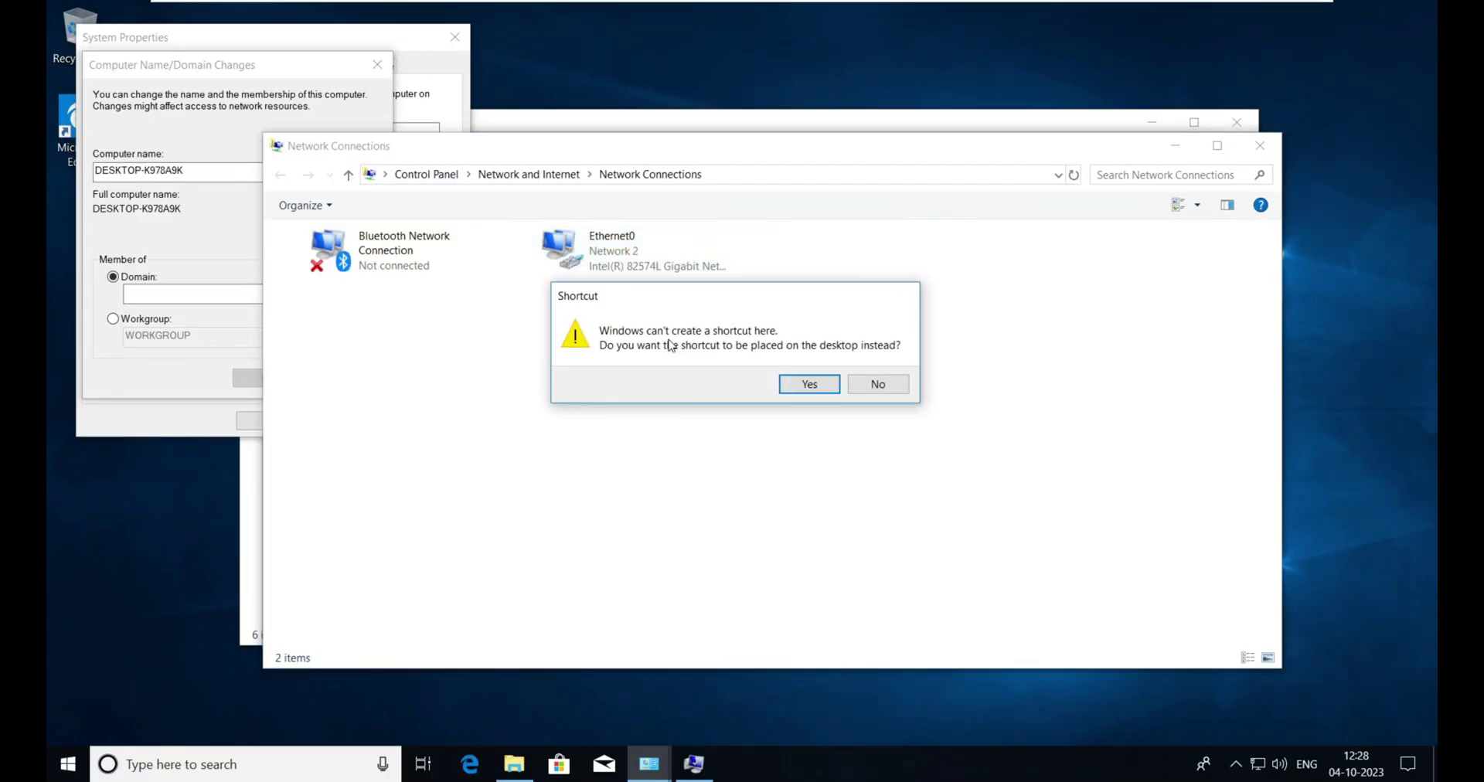
click(877, 384)
click(634, 244)
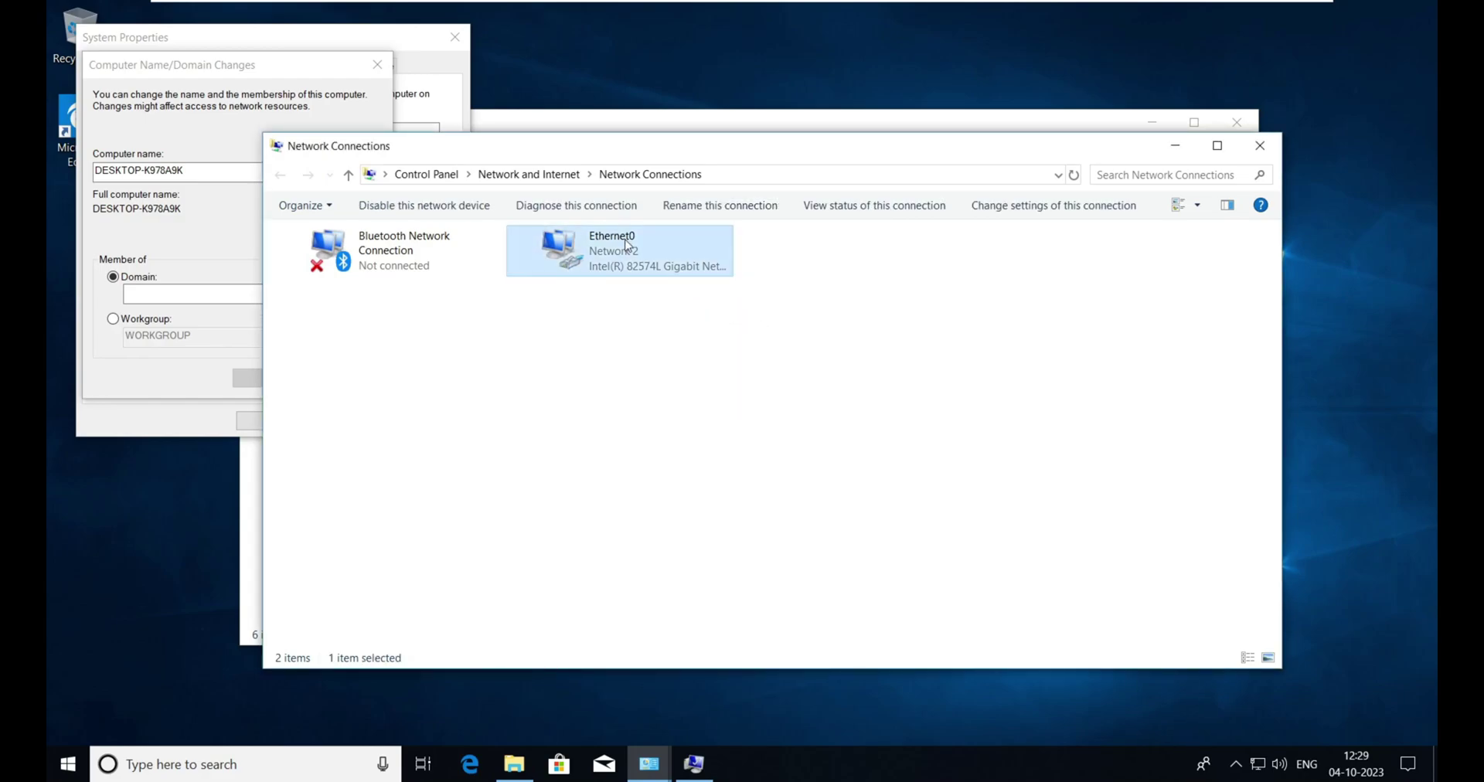
right_click(627, 244)
click(691, 421)
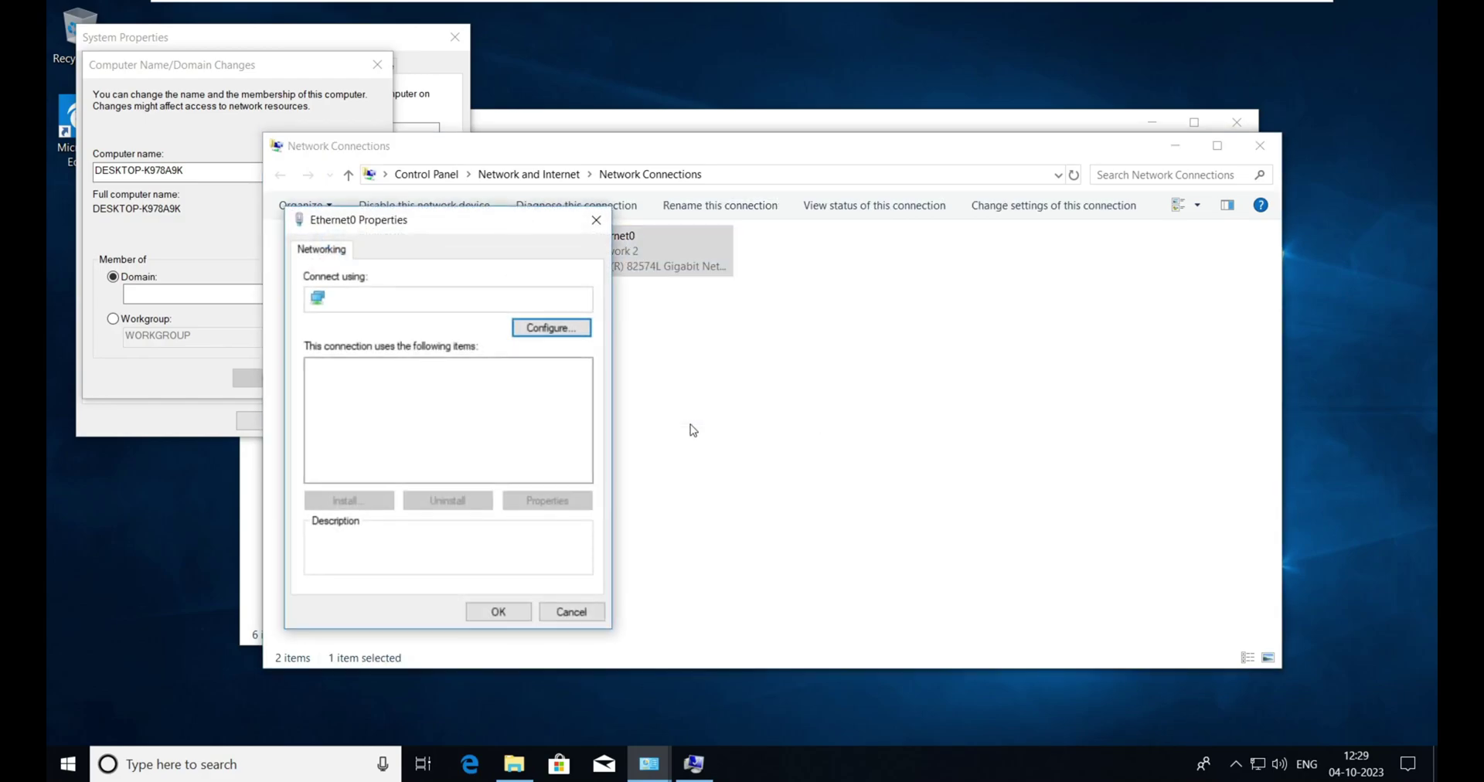
- Switch Ethernet0's IPv4 to static address 10.0.0.2 with mask 255.0.0.0
double_click(448, 414)
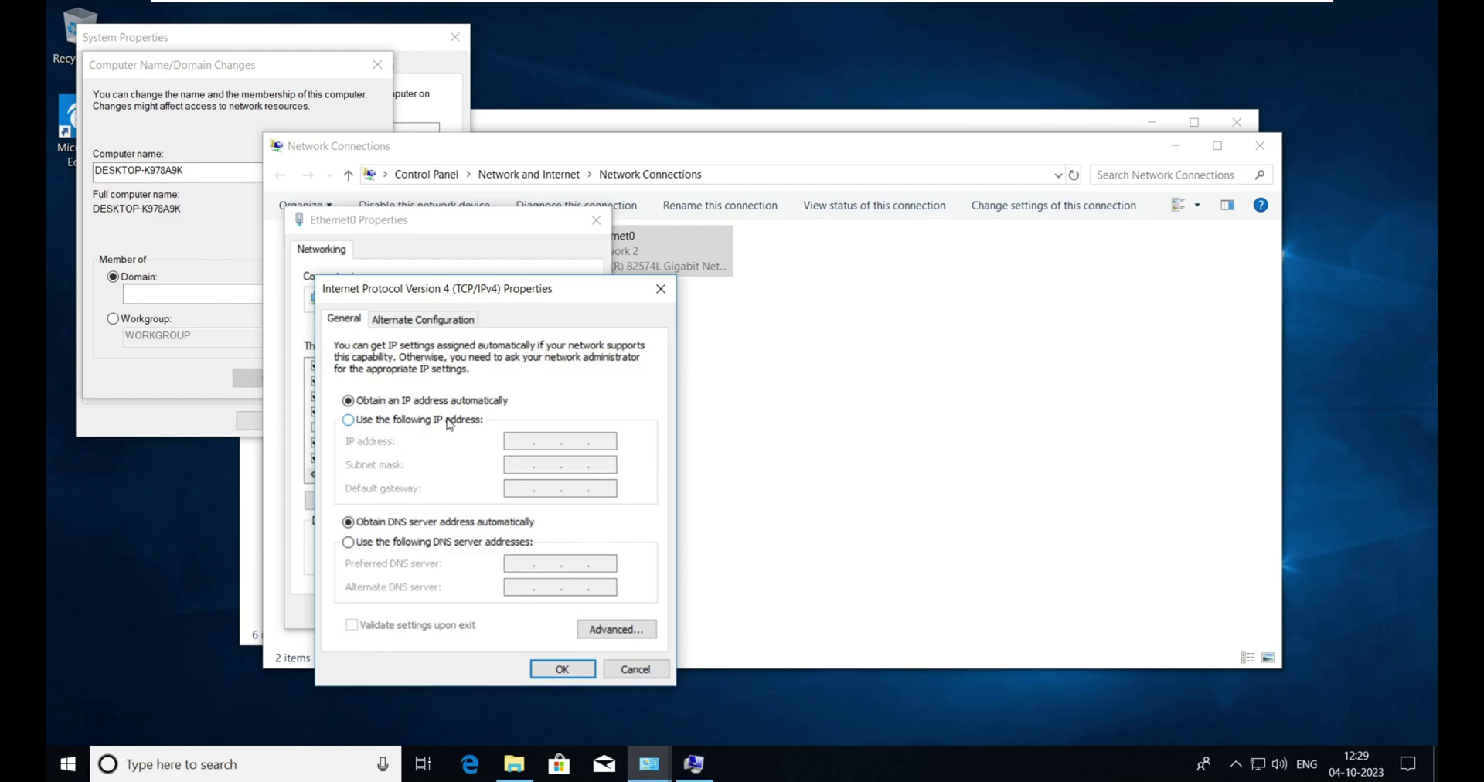
click(415, 421)
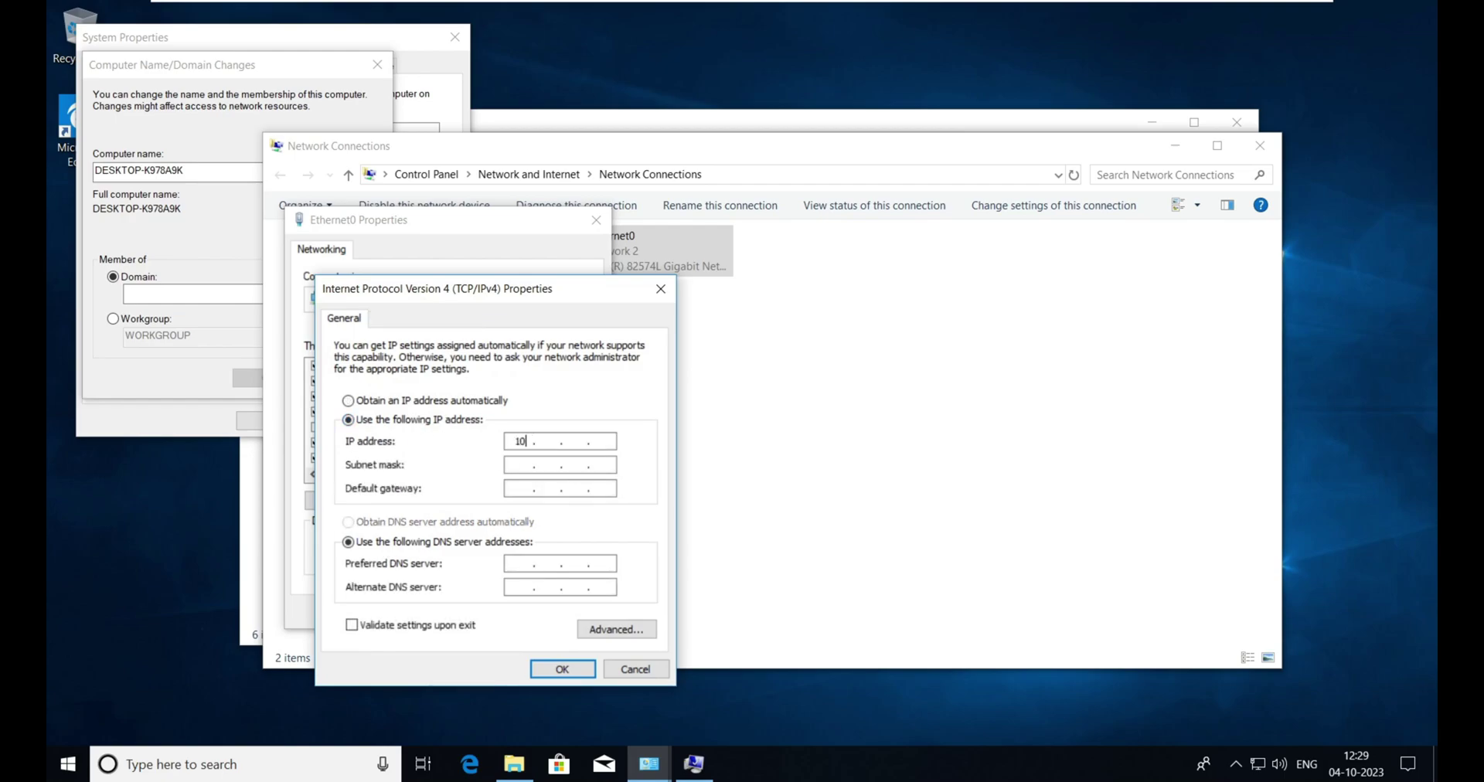
key(Tab)
key(Tab)
key(Tab)
key(Tab)
key(Return)
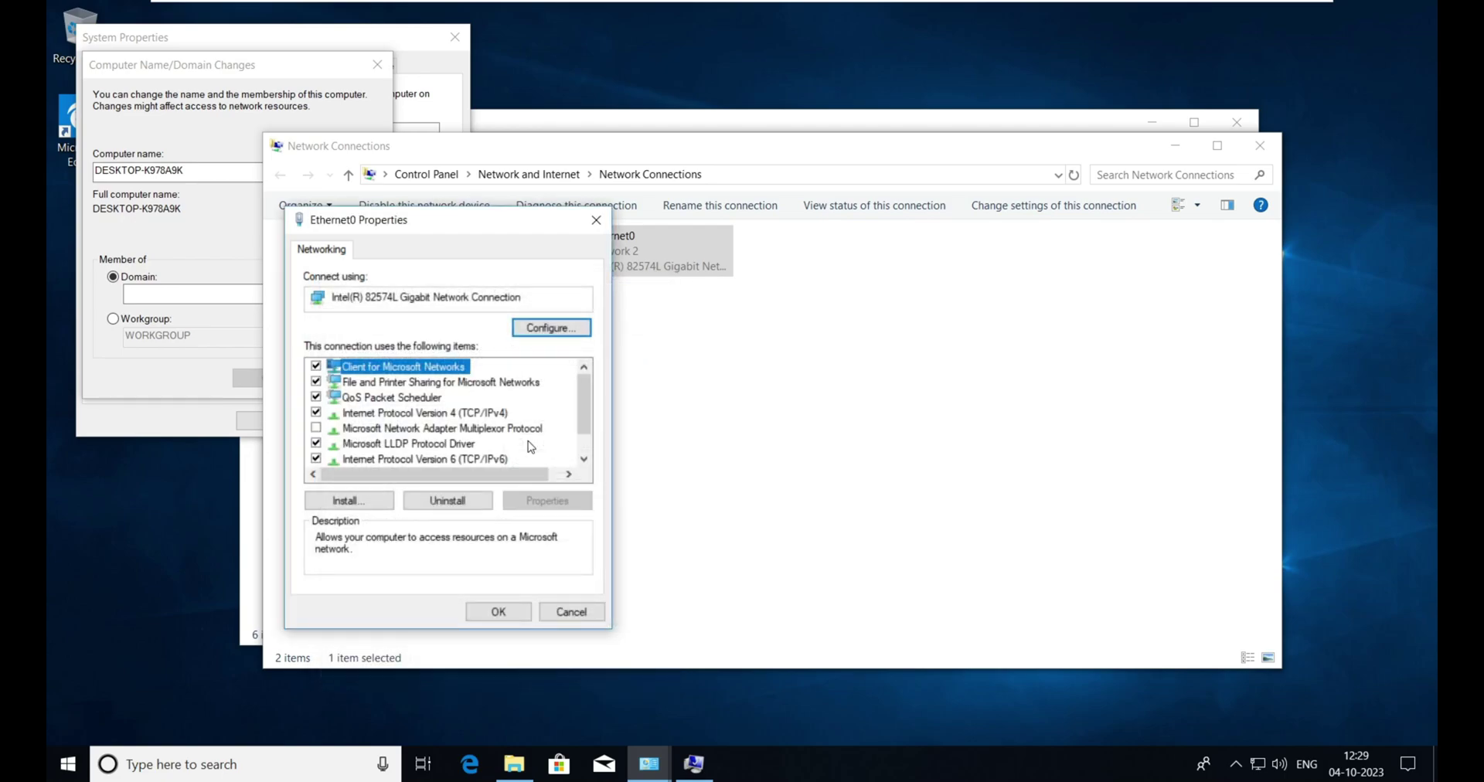
- Reopen the IPv4 settings, set preferred DNS to 10.0.0.1, and save both dialogs
click(406, 414)
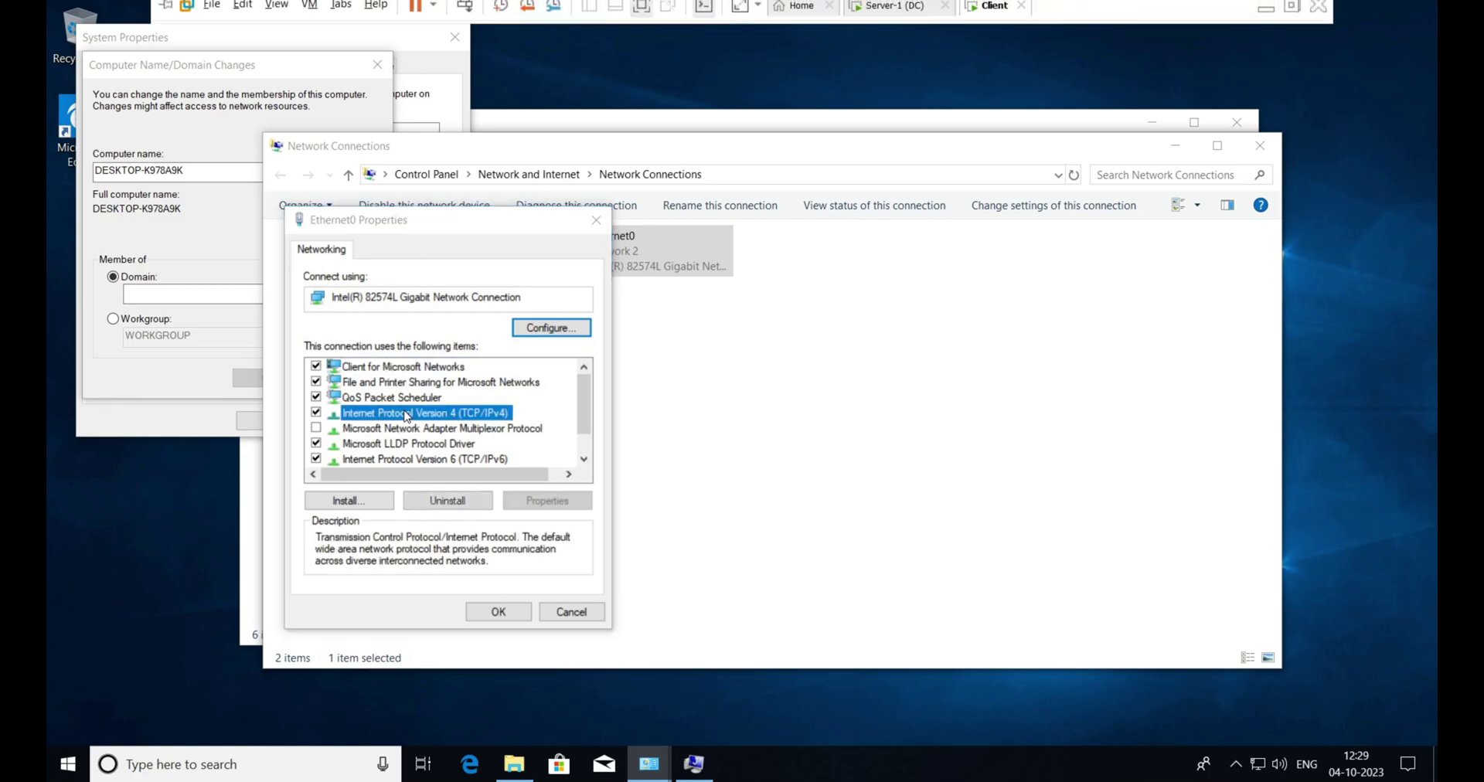
double_click(406, 414)
double_click(601, 440)
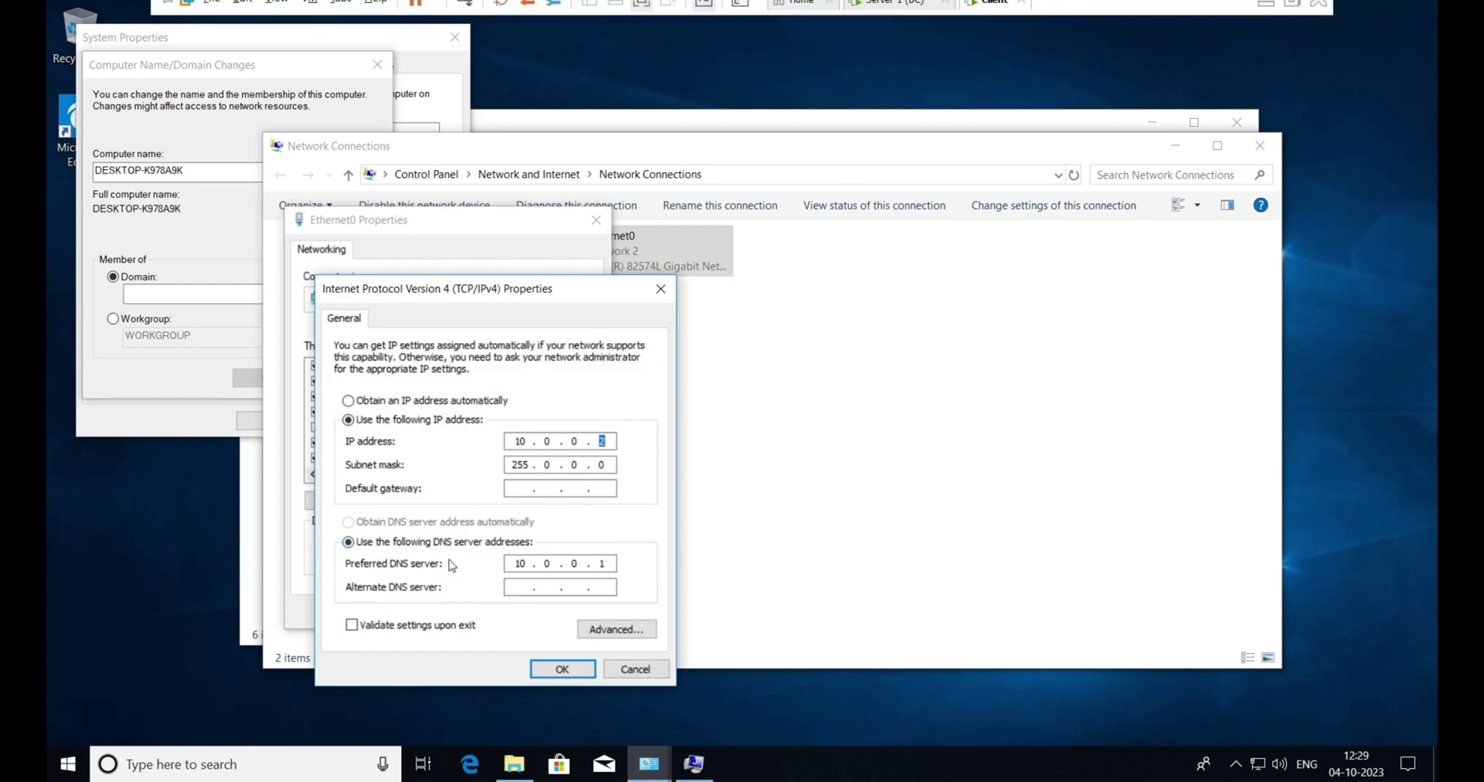
double_click(605, 564)
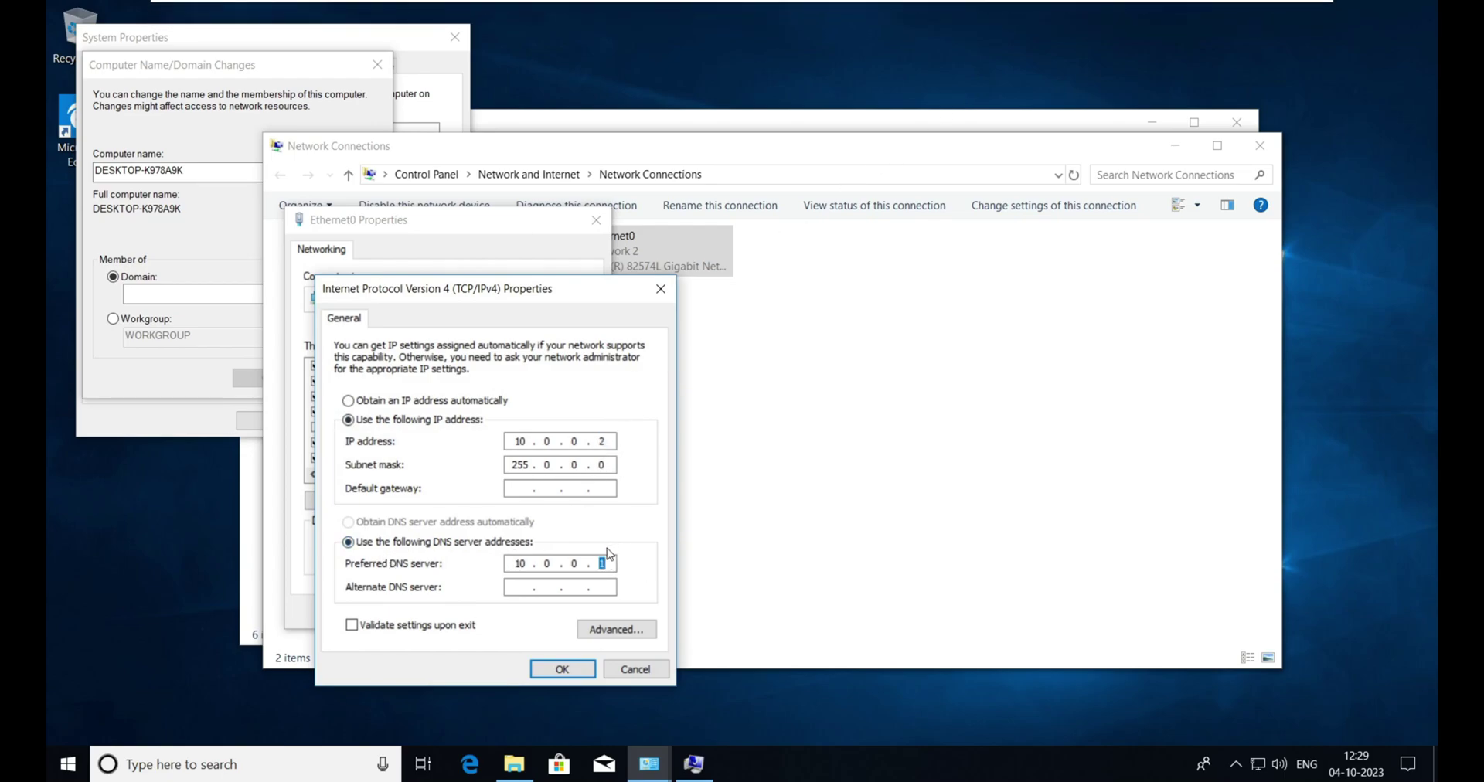
text(1)
click(564, 670)
click(497, 611)
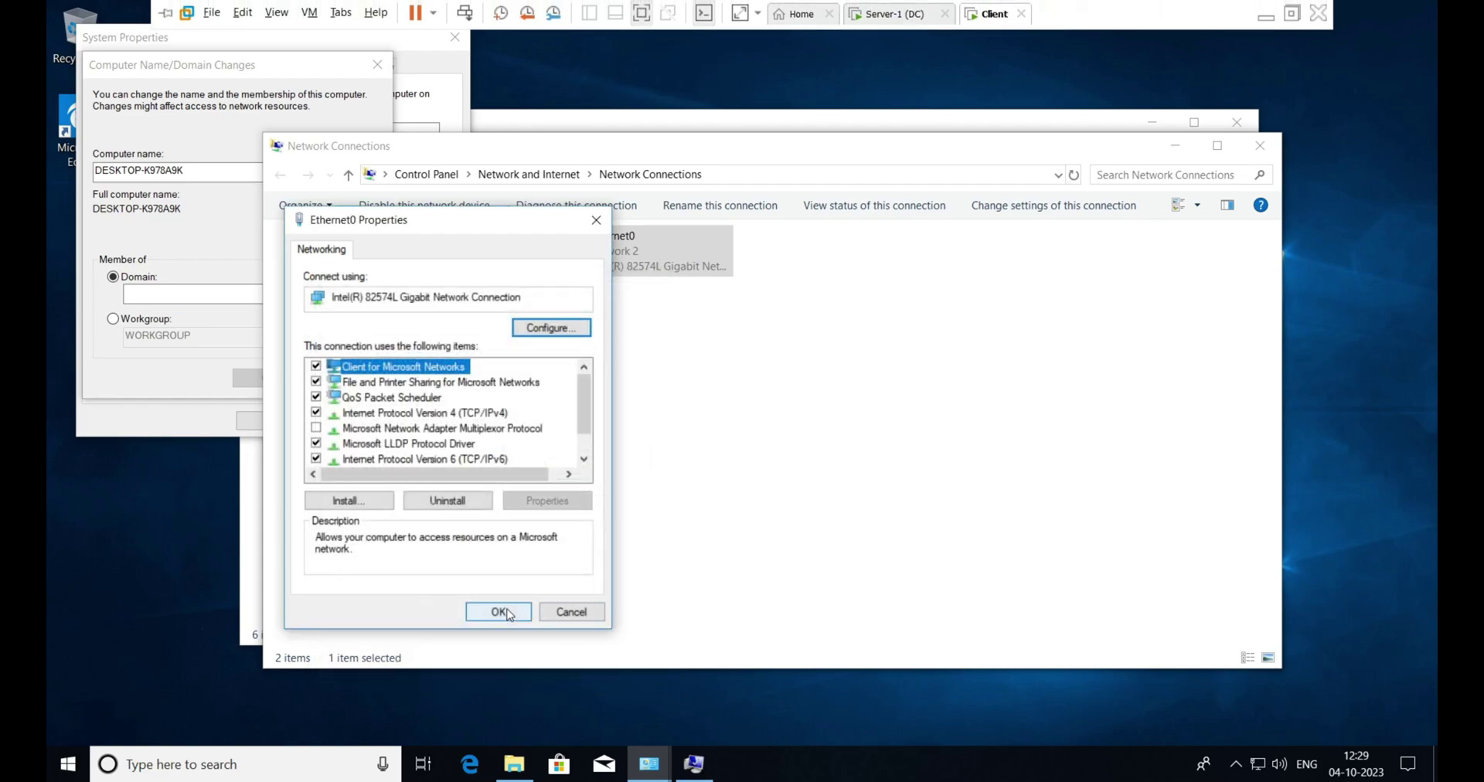
- Close Network Connections and submit cloud.commander as the domain for the client to join
click(1259, 145)
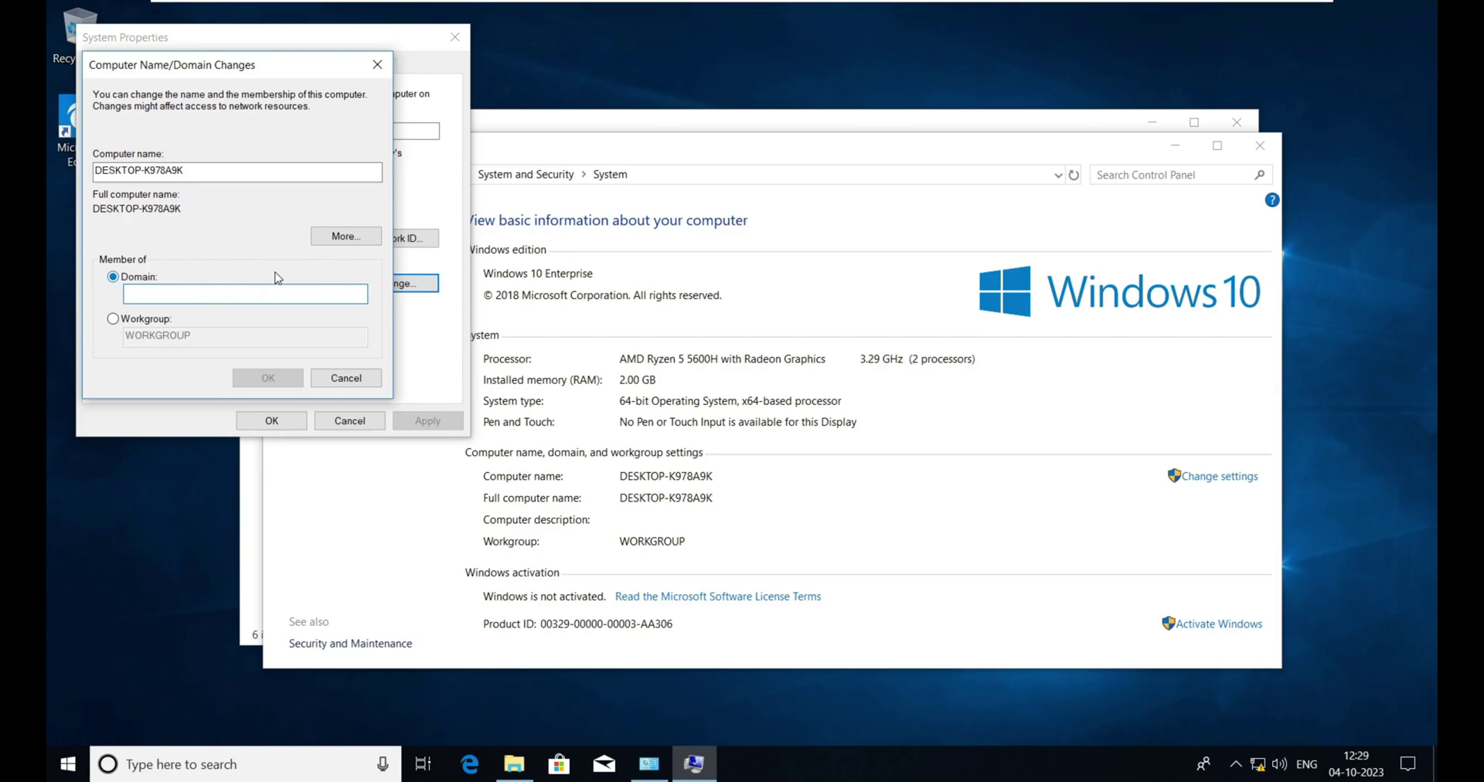
text(oud/commander)
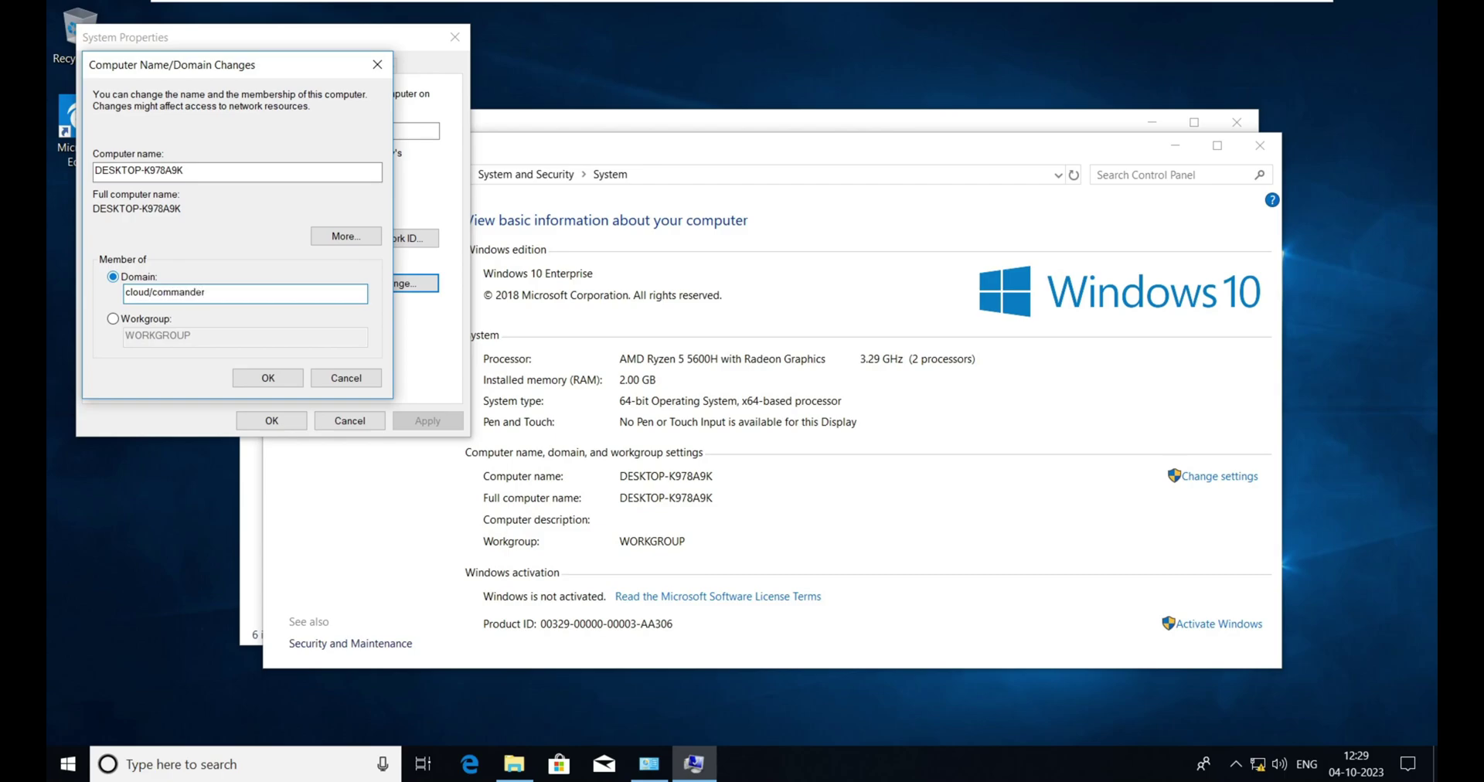
key(BackSpace)
key(Return)
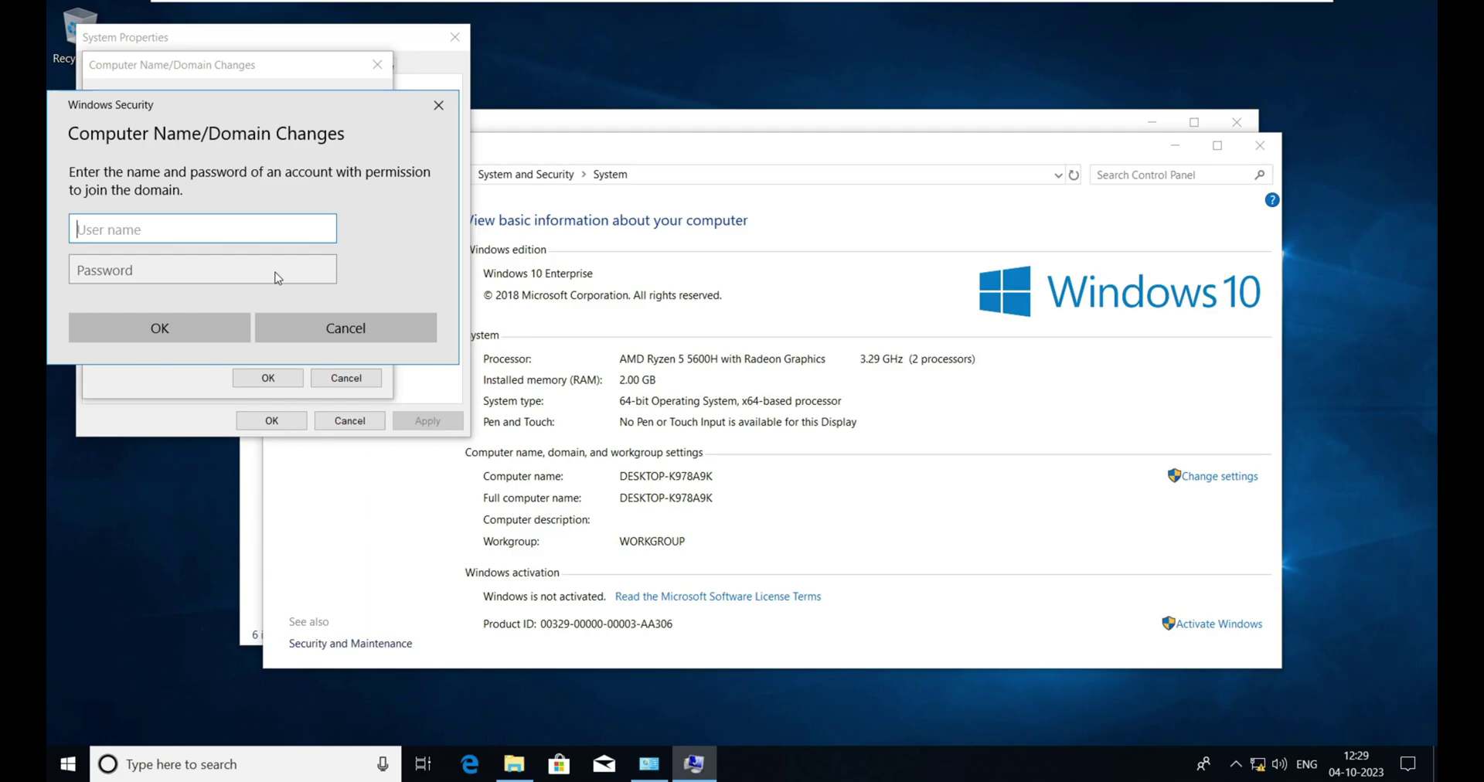
- Lock the server session to reach its administrator sign-in prompt, then return to the client
mouse_move(709, 6)
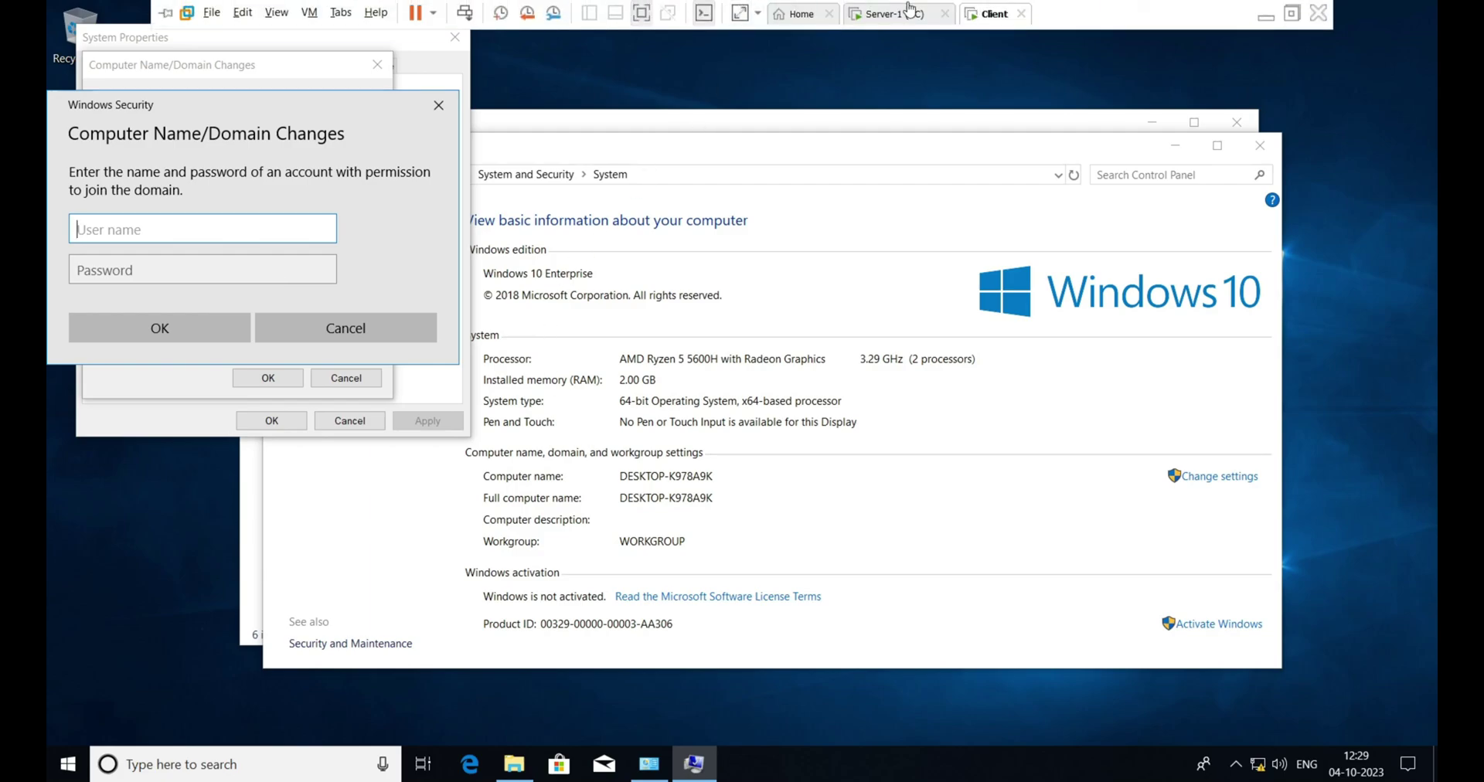
click(904, 13)
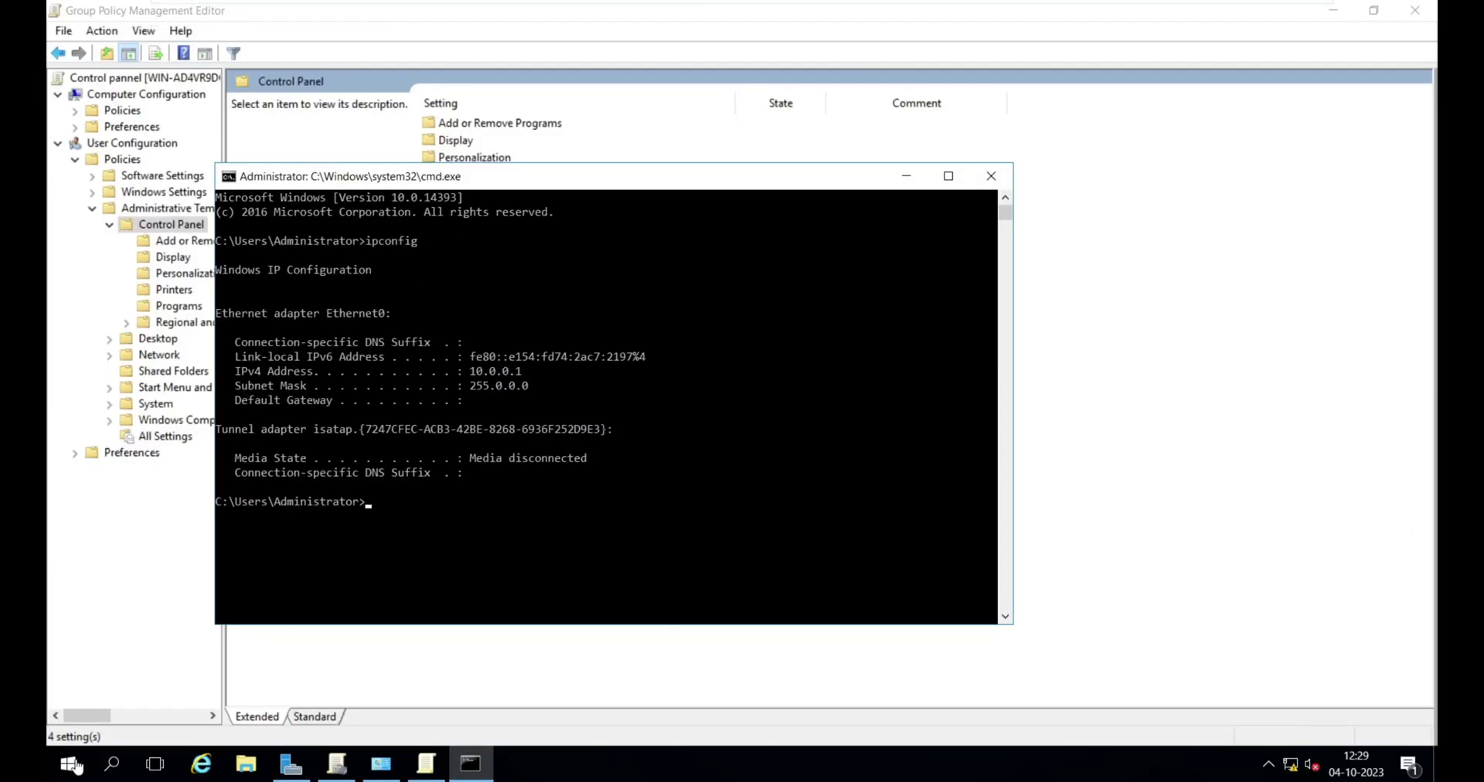
click(68, 764)
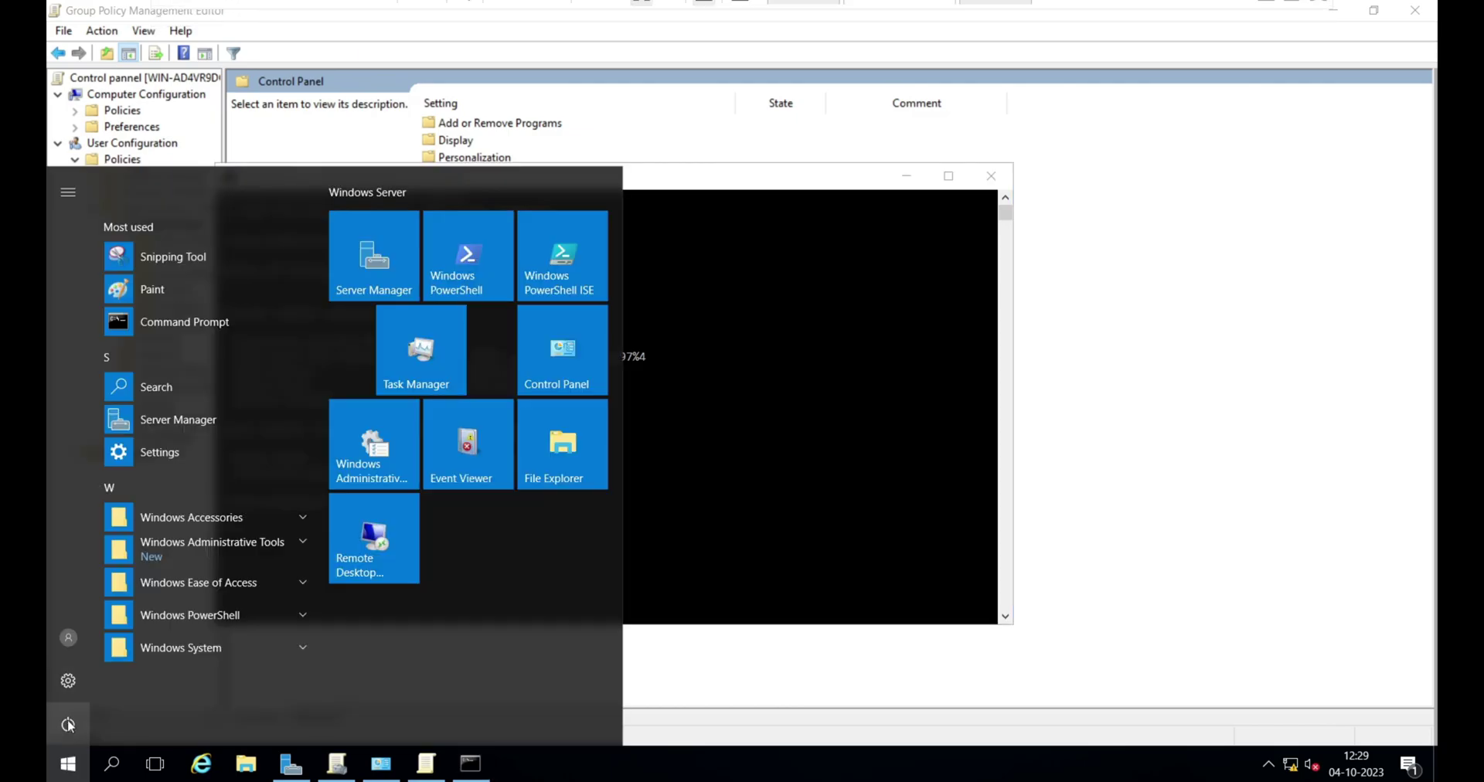
click(68, 725)
click(68, 638)
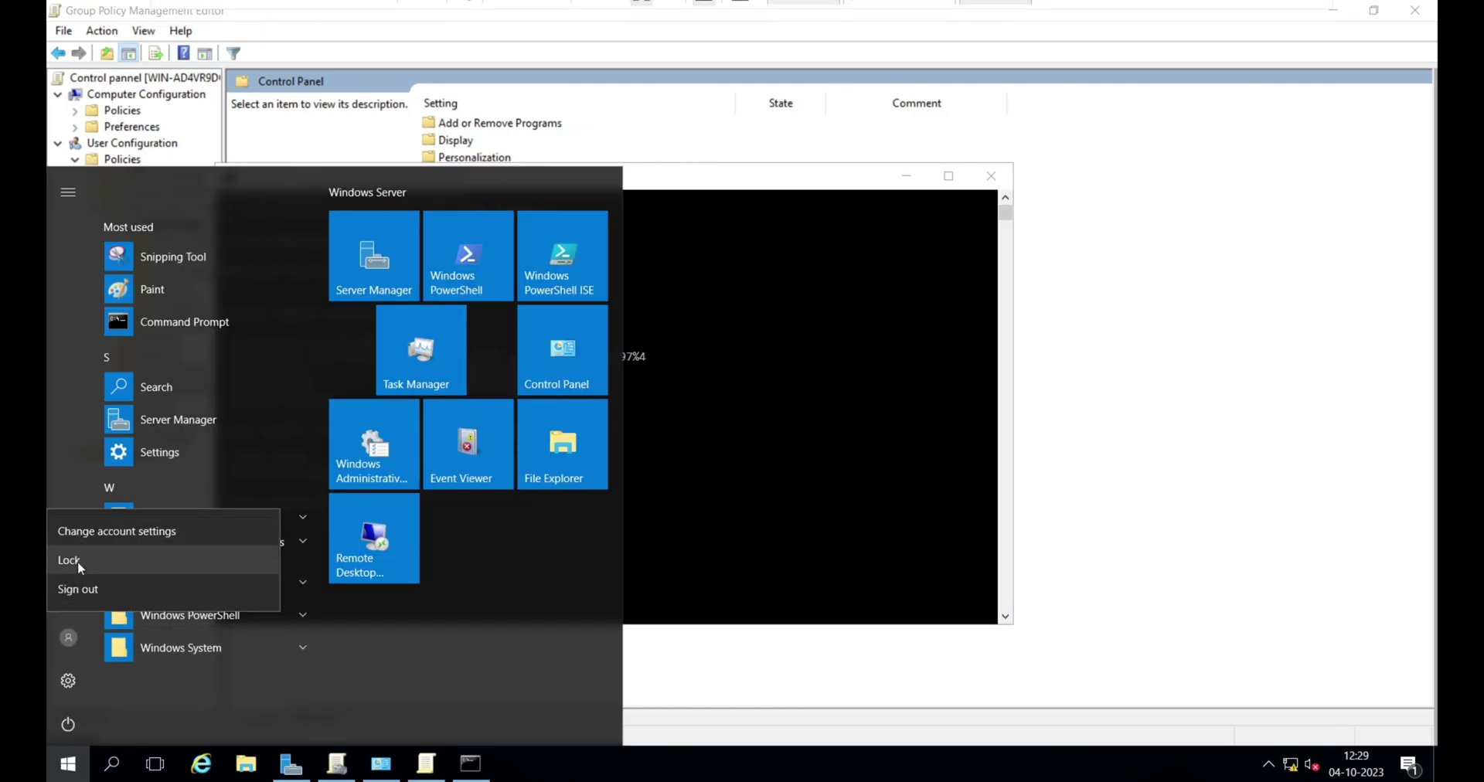
click(77, 561)
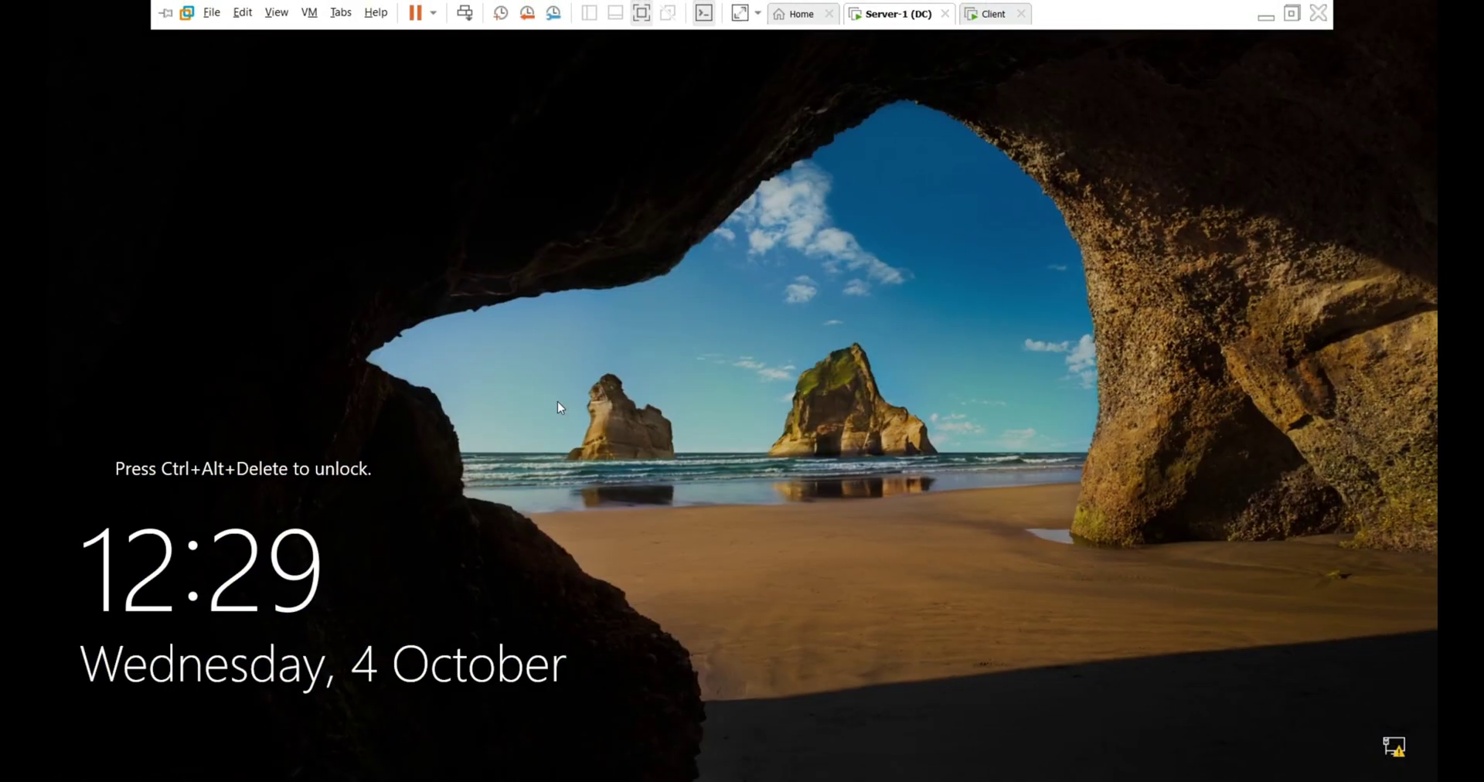
click(465, 12)
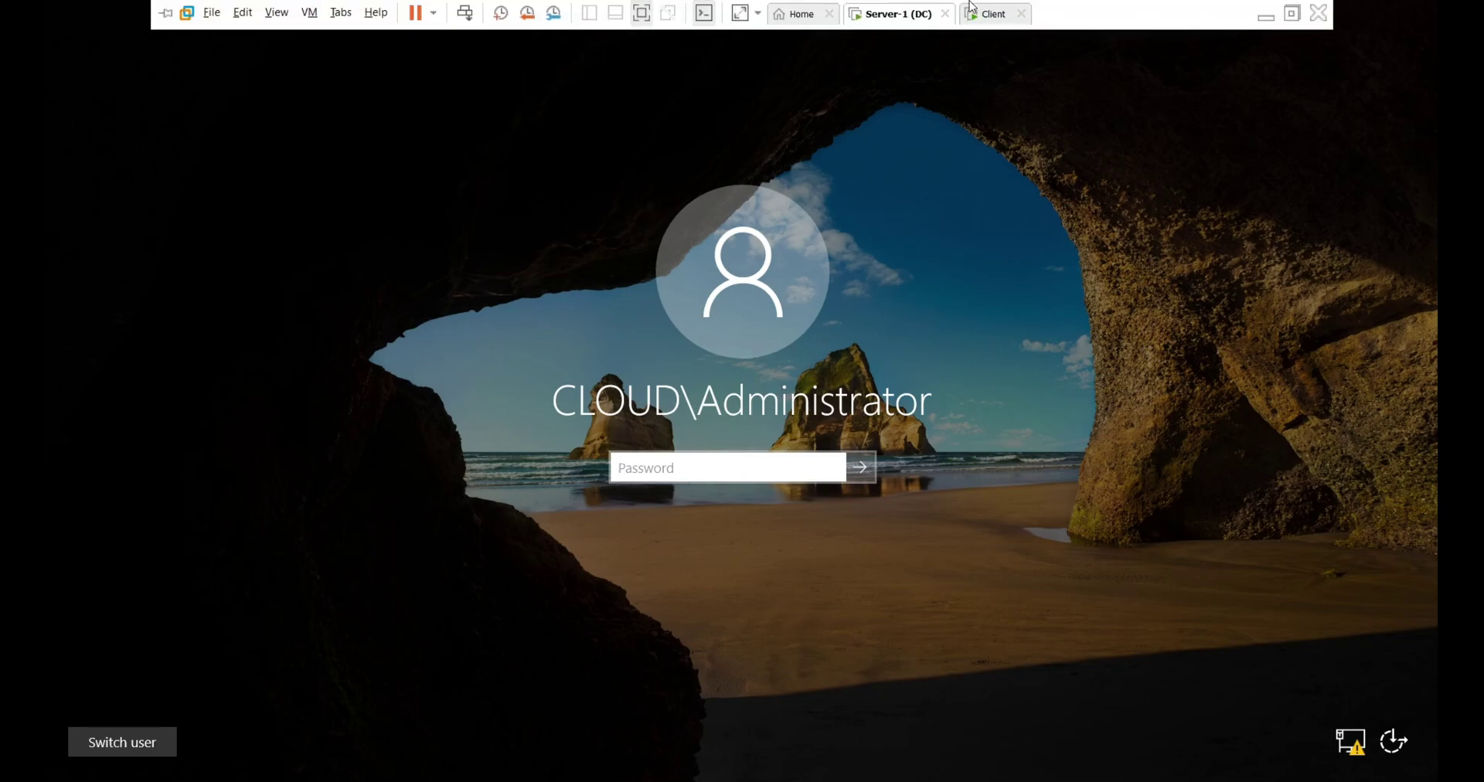
click(988, 21)
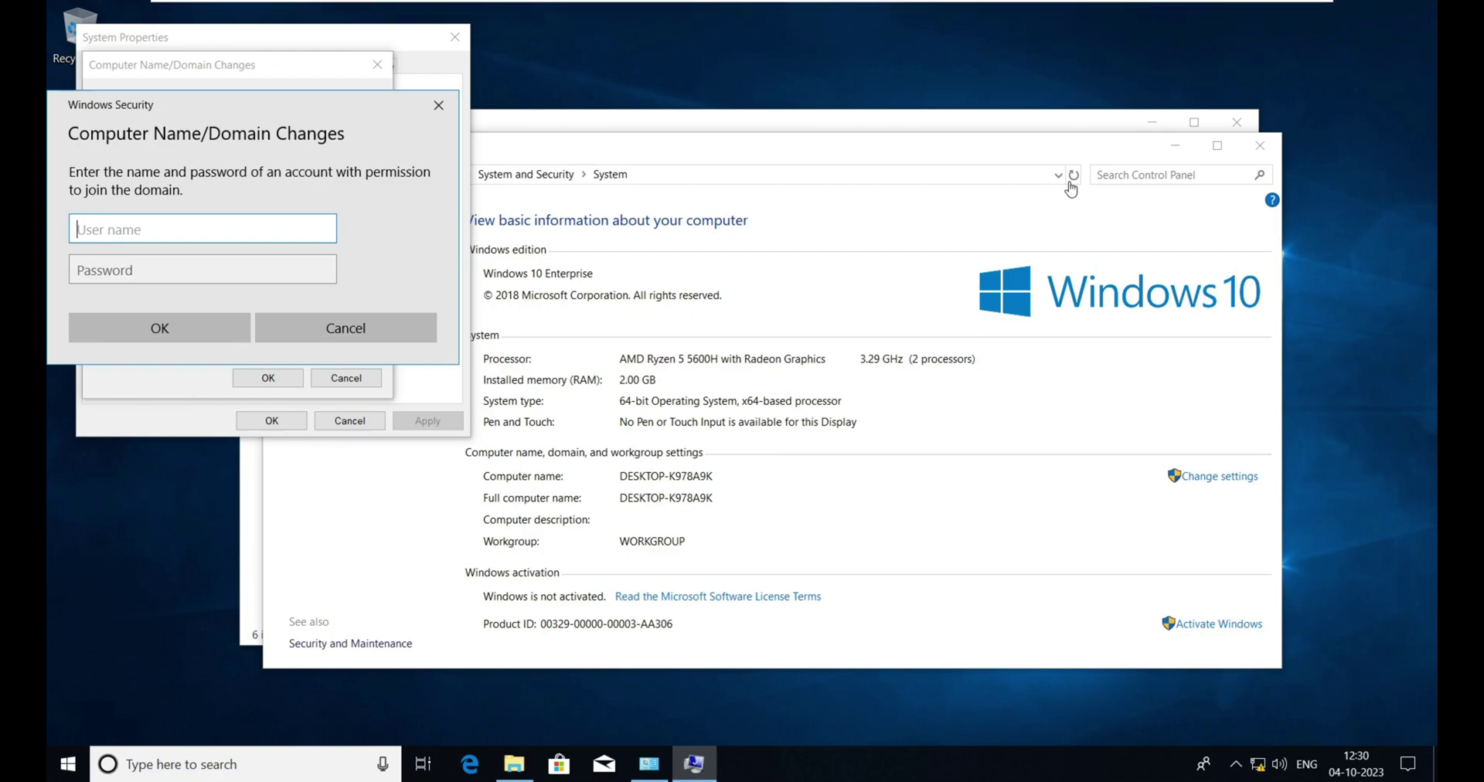
- Authenticate the domain join as cloud\administrator with the administrator password
text(cloud\administrator)
key(Tab)
text(***)
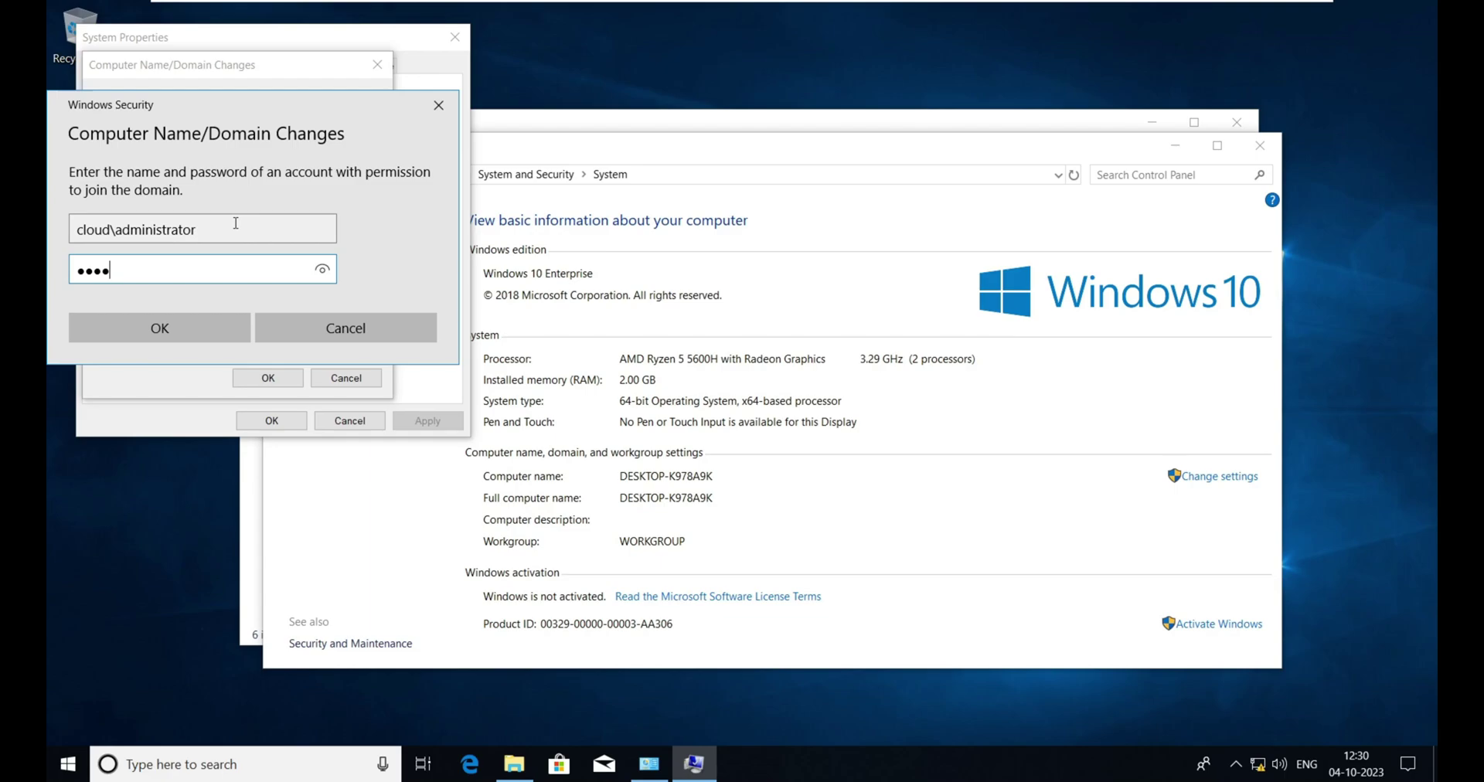
text(*****)
key(Return)
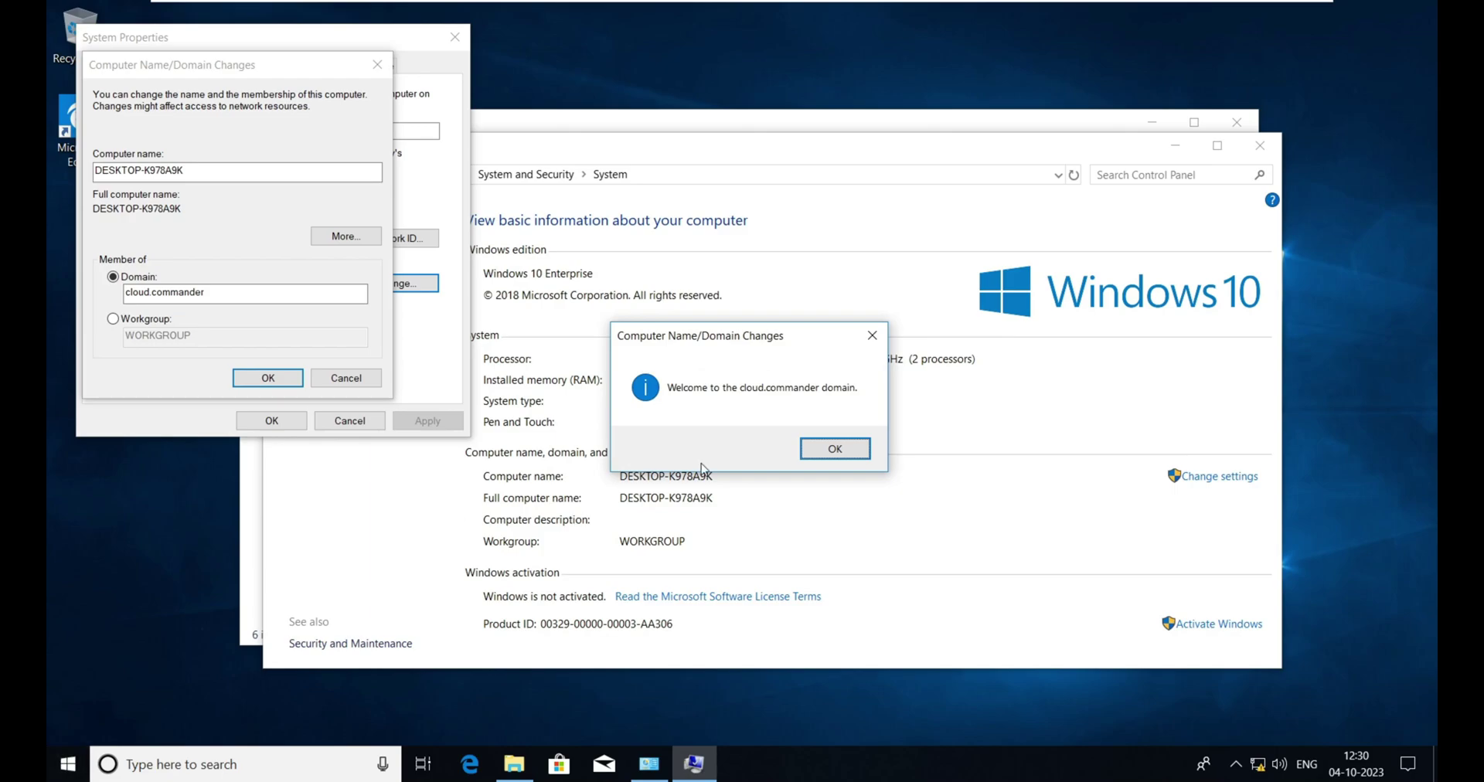
- Acknowledge the domain welcome, membership change and restart notices, then close System Properties
click(845, 450)
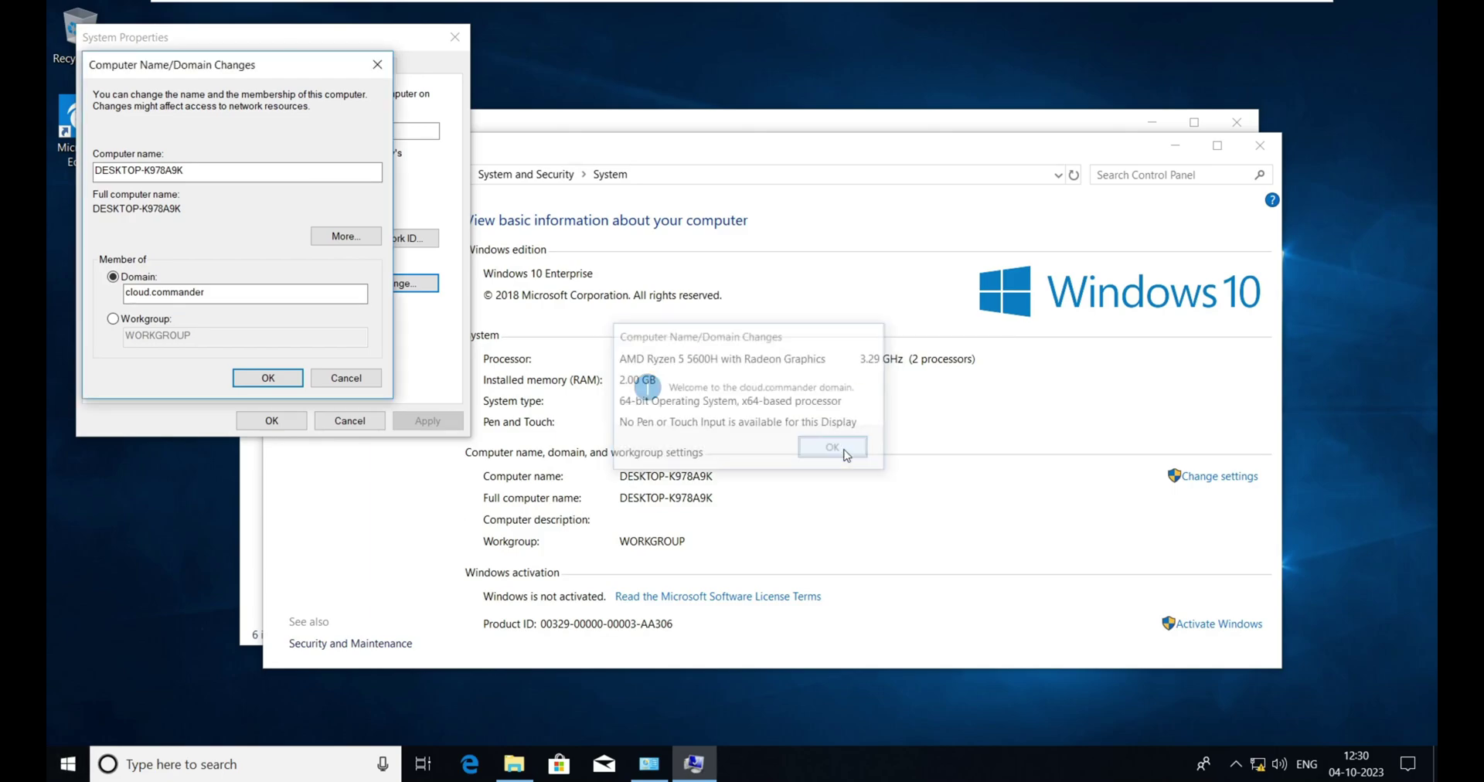
click(269, 377)
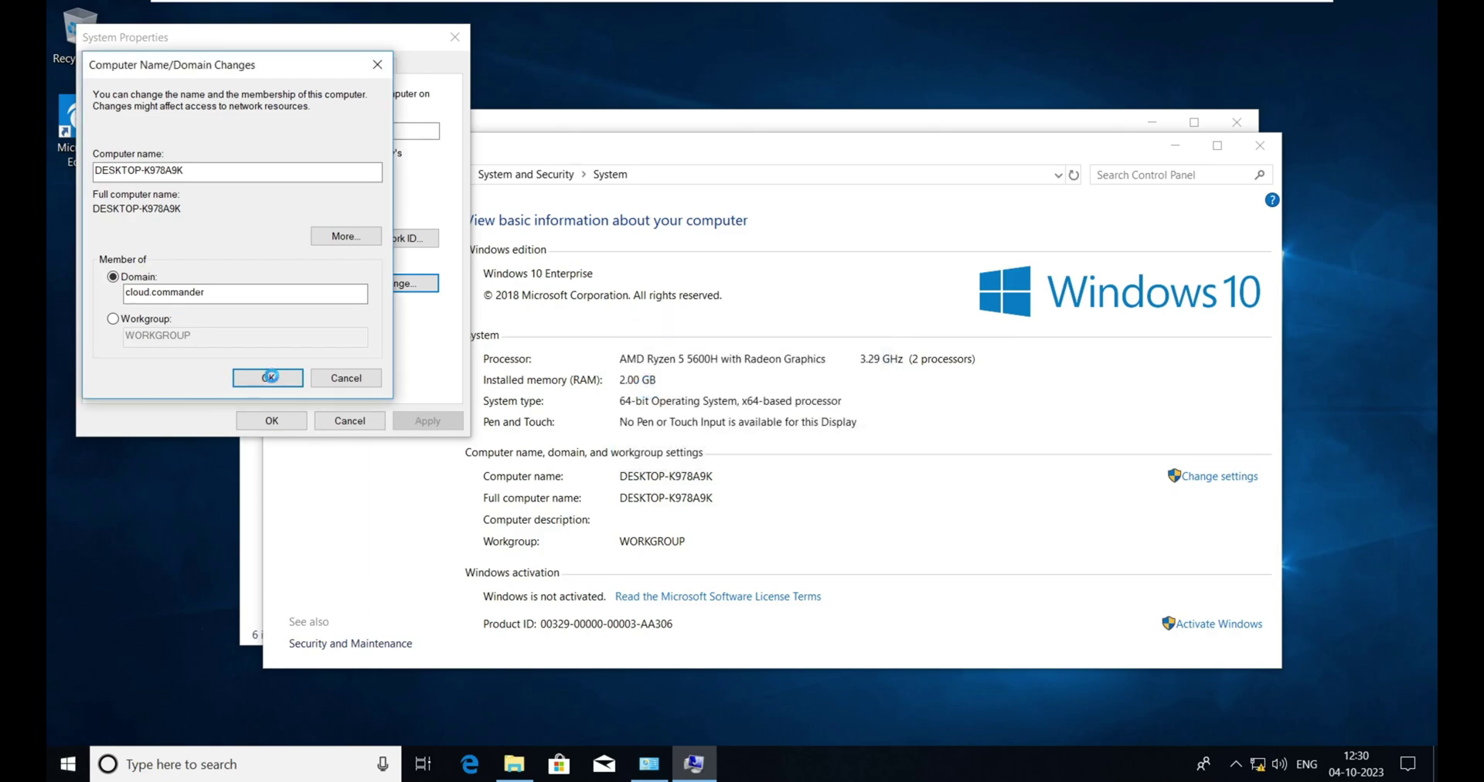
click(850, 407)
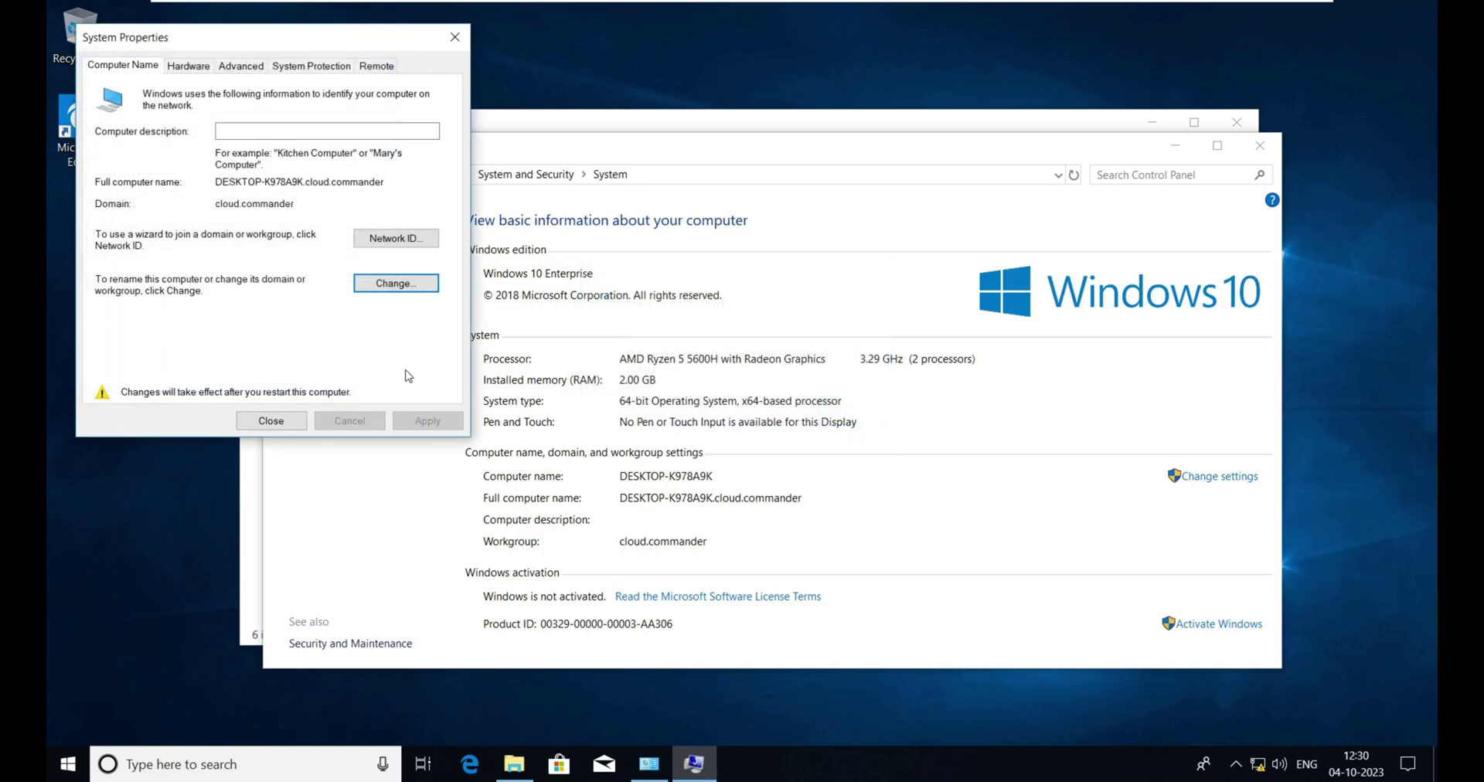
click(271, 420)
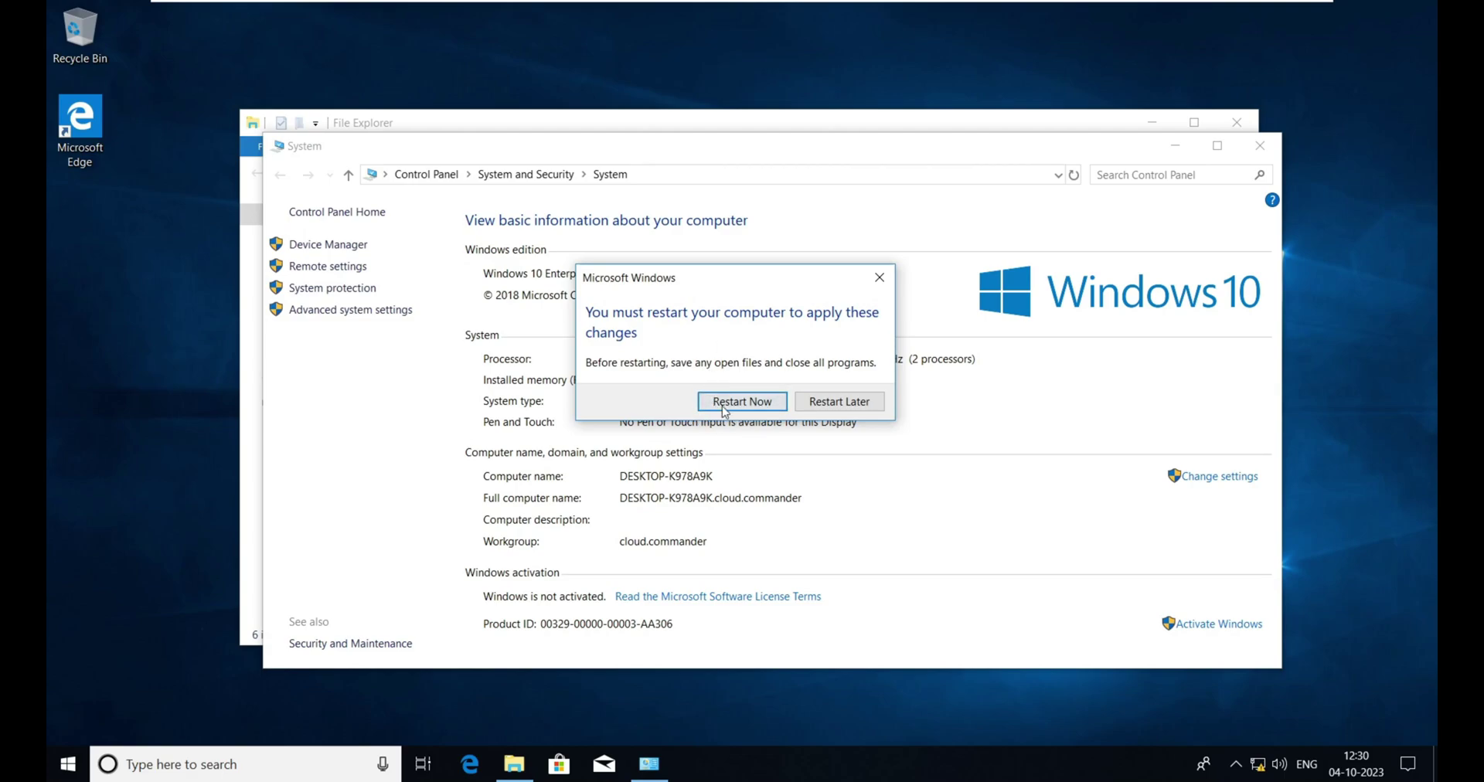
- Restart the client now and open the Other user sign-in form after reboot
click(755, 403)
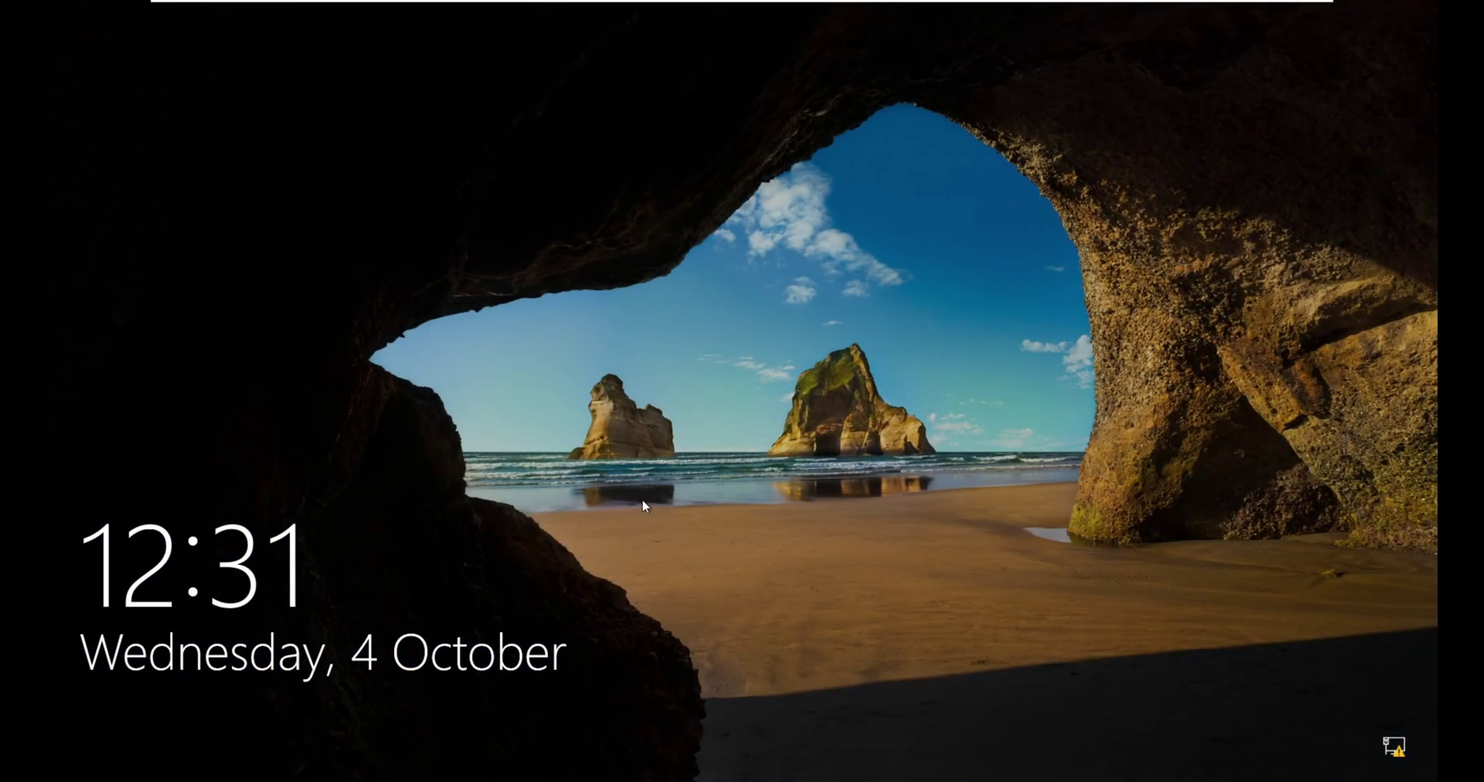
click(634, 579)
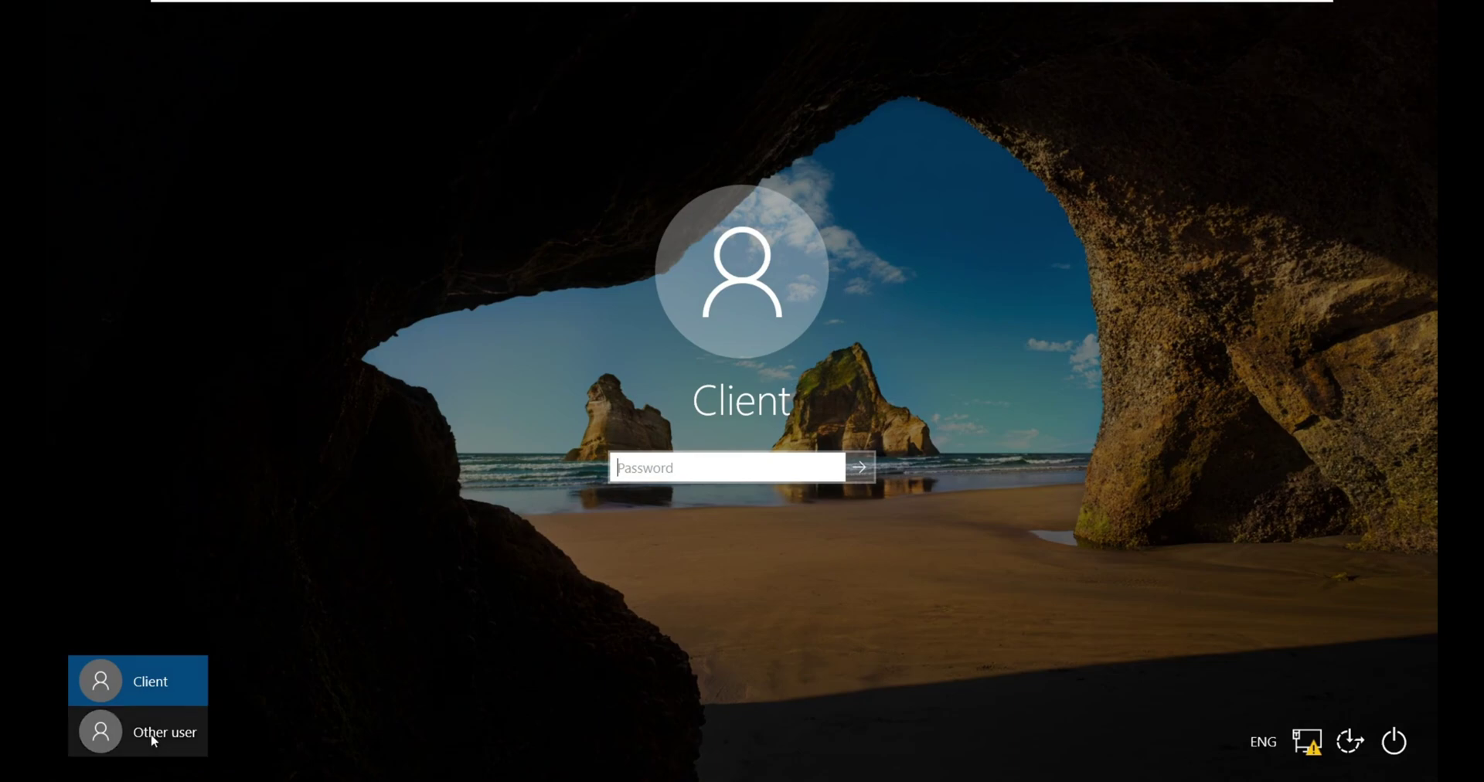
click(151, 736)
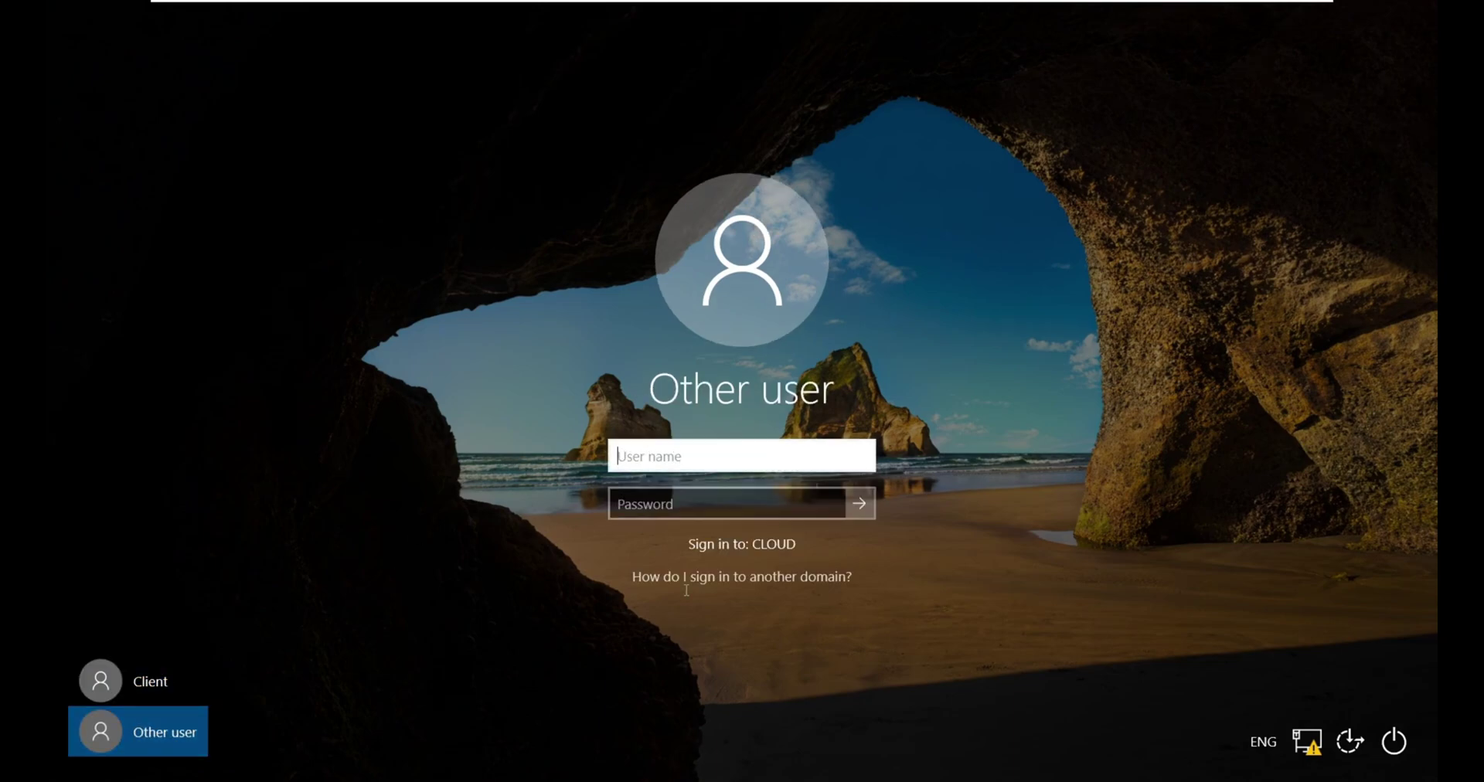
- Sign in to Server-1 with the administrator password
click(887, 14)
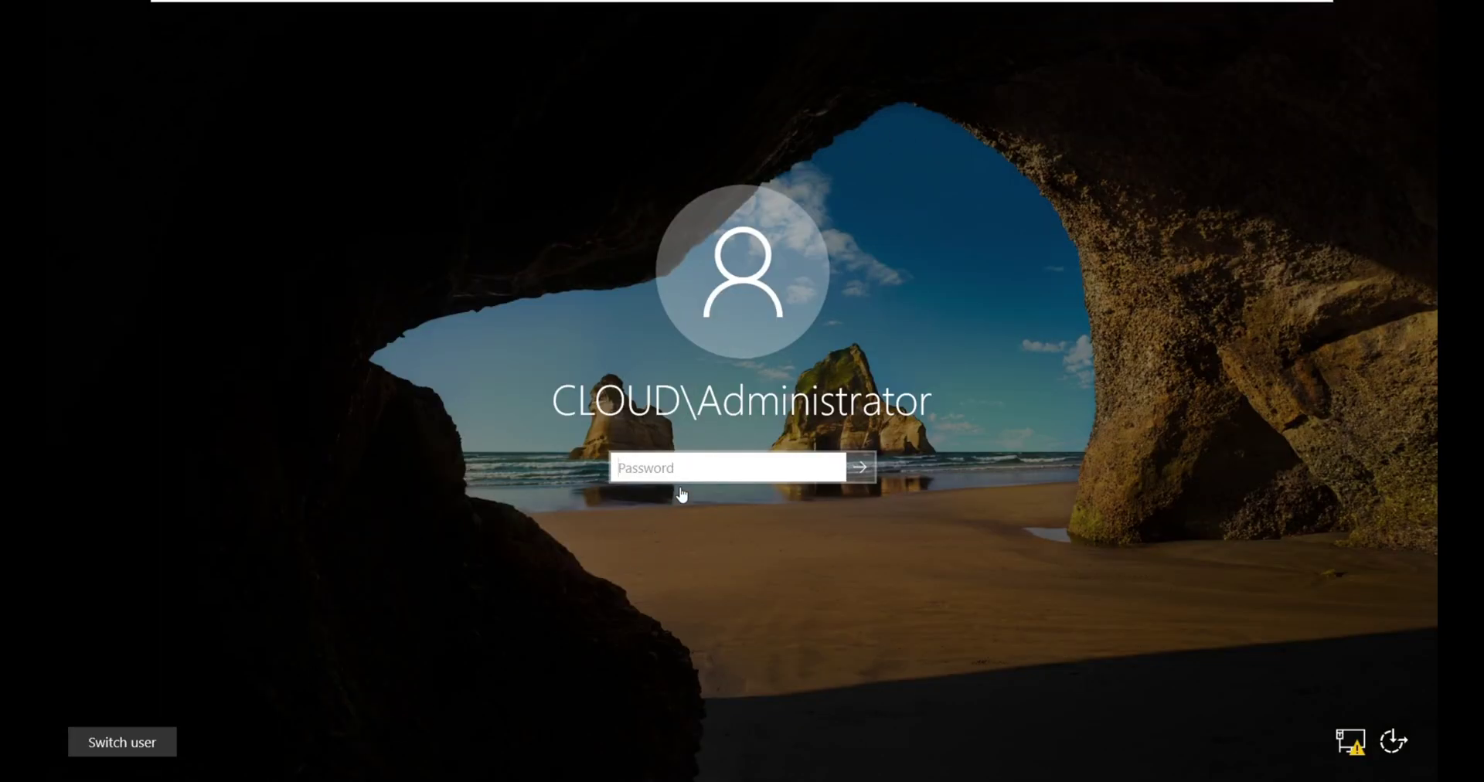
click(690, 467)
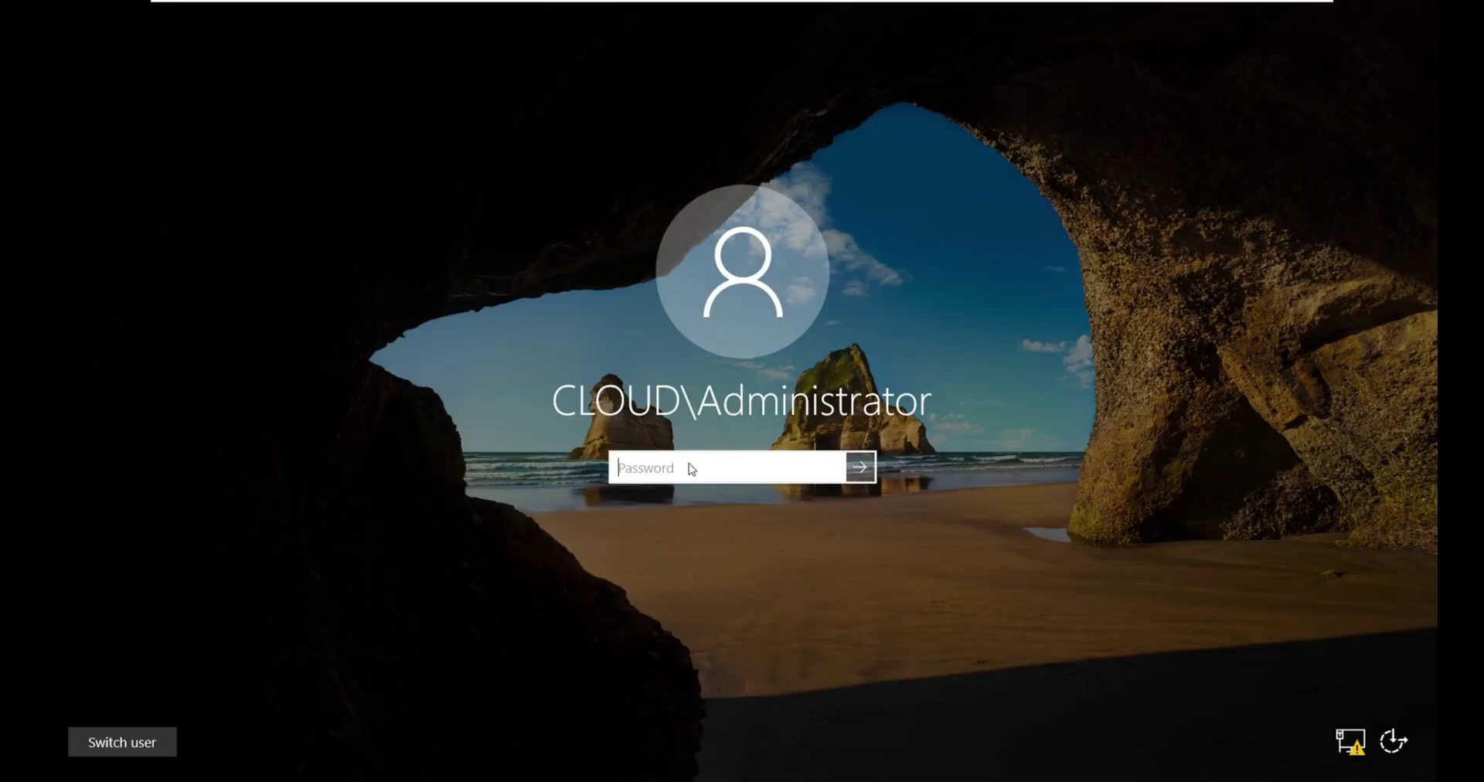
text(••••••)
text(••)
key(Return)
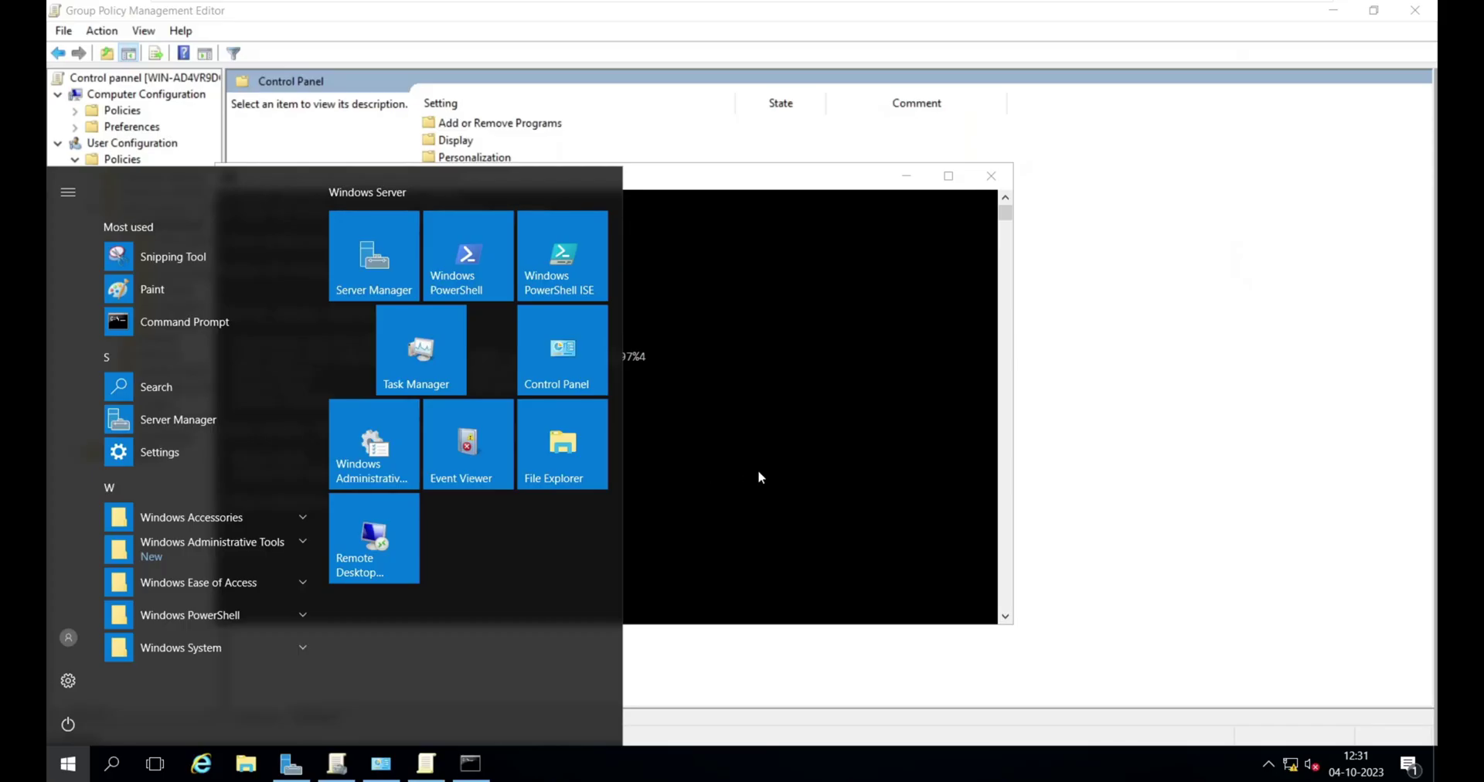
- Open Active Directory Users and Computers on TeamBeta's users, then return to the client
click(283, 766)
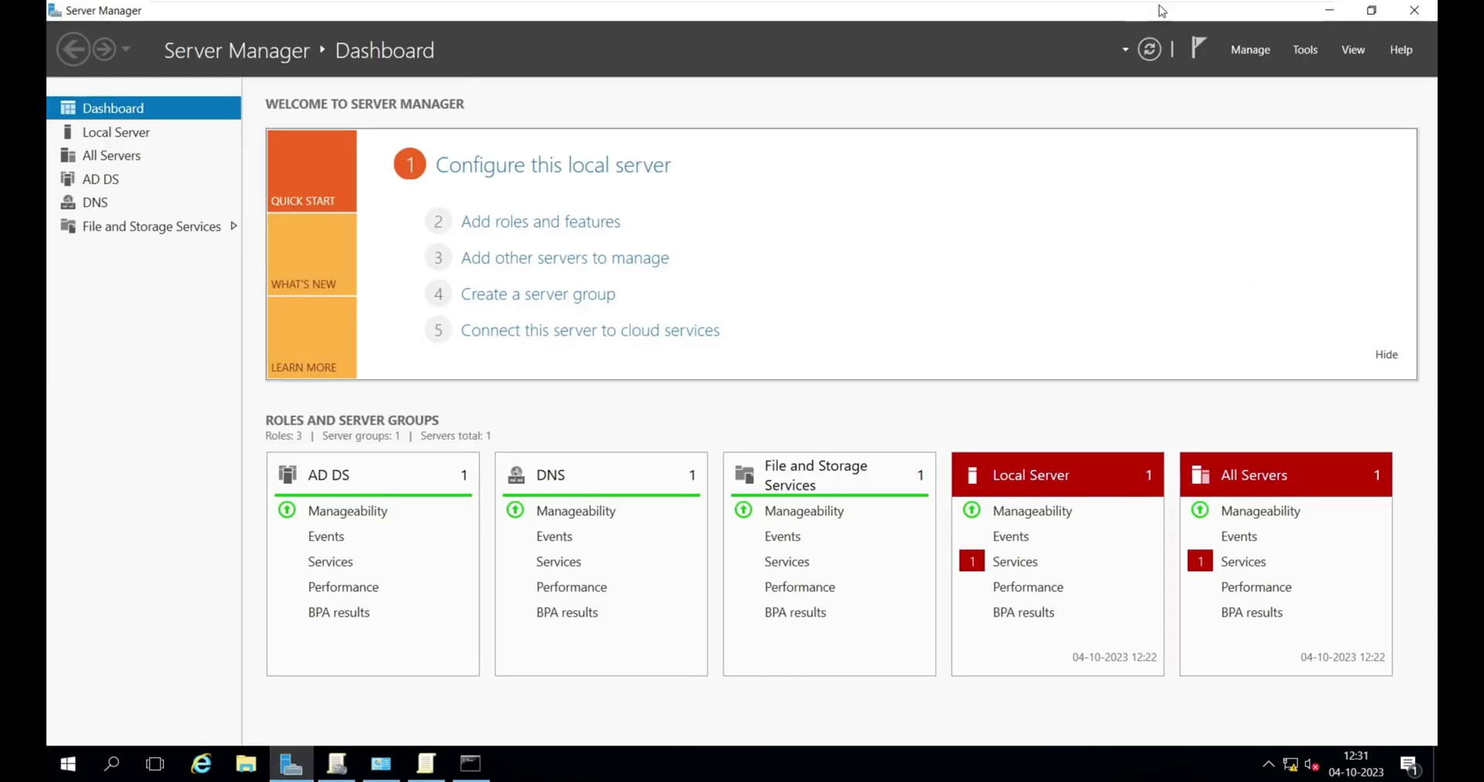
click(1305, 50)
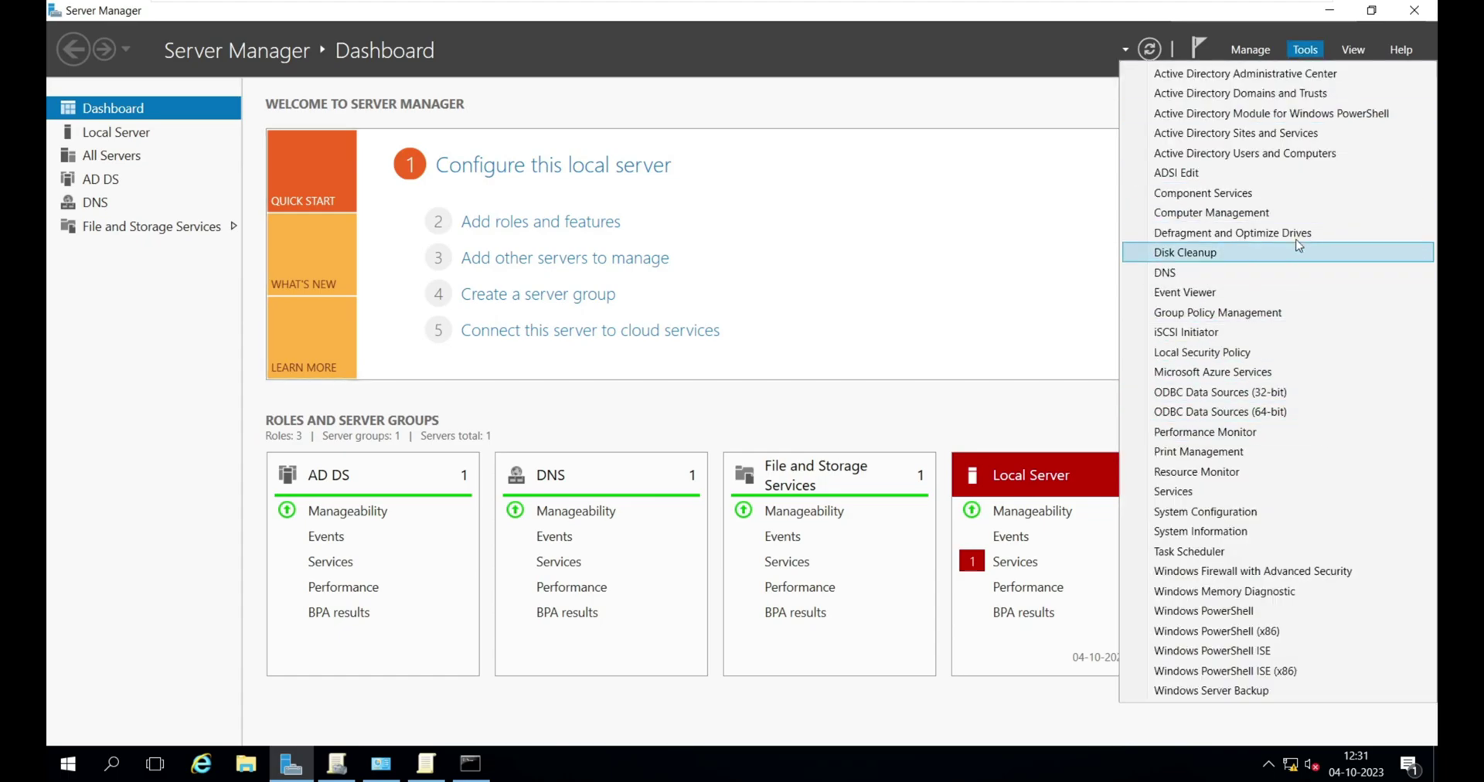
click(1303, 155)
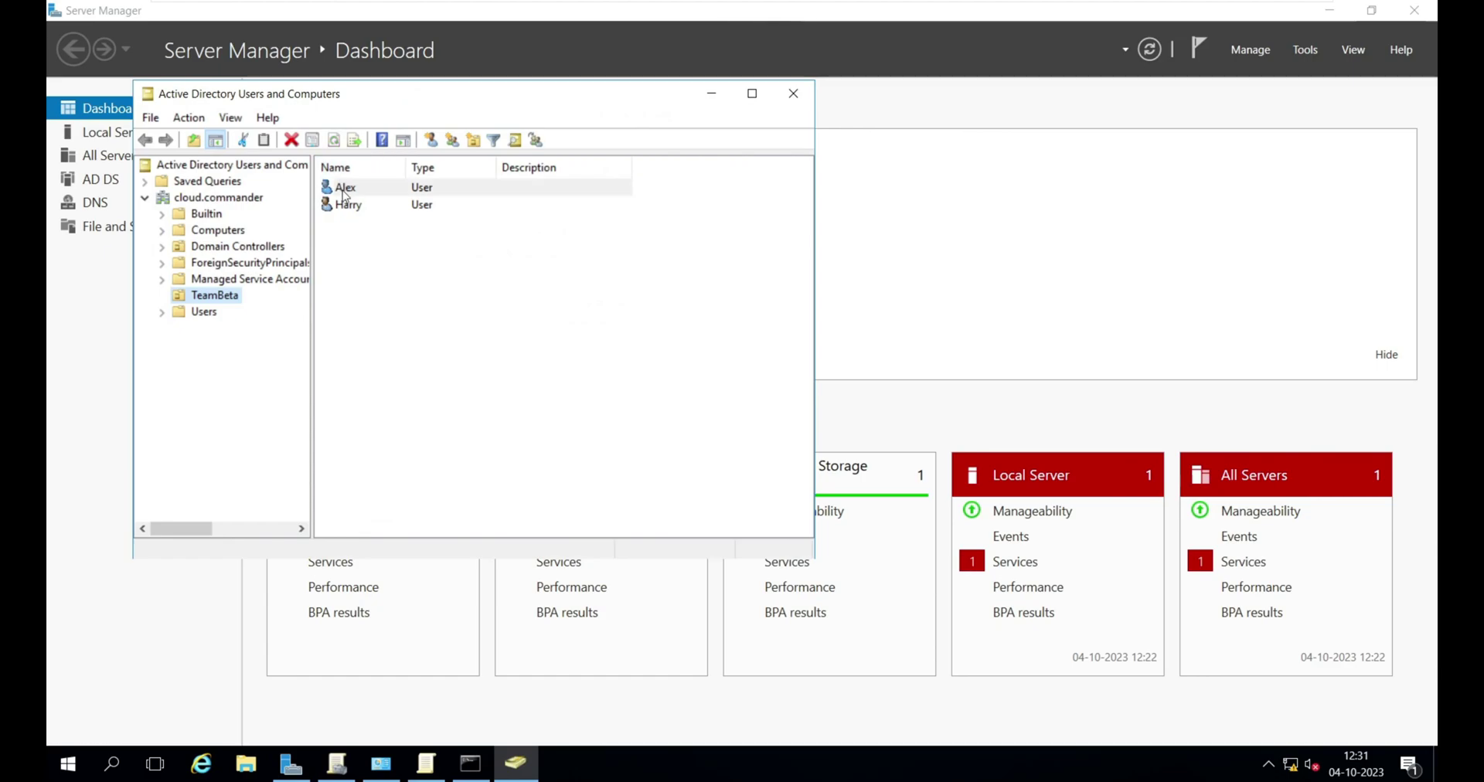
click(346, 204)
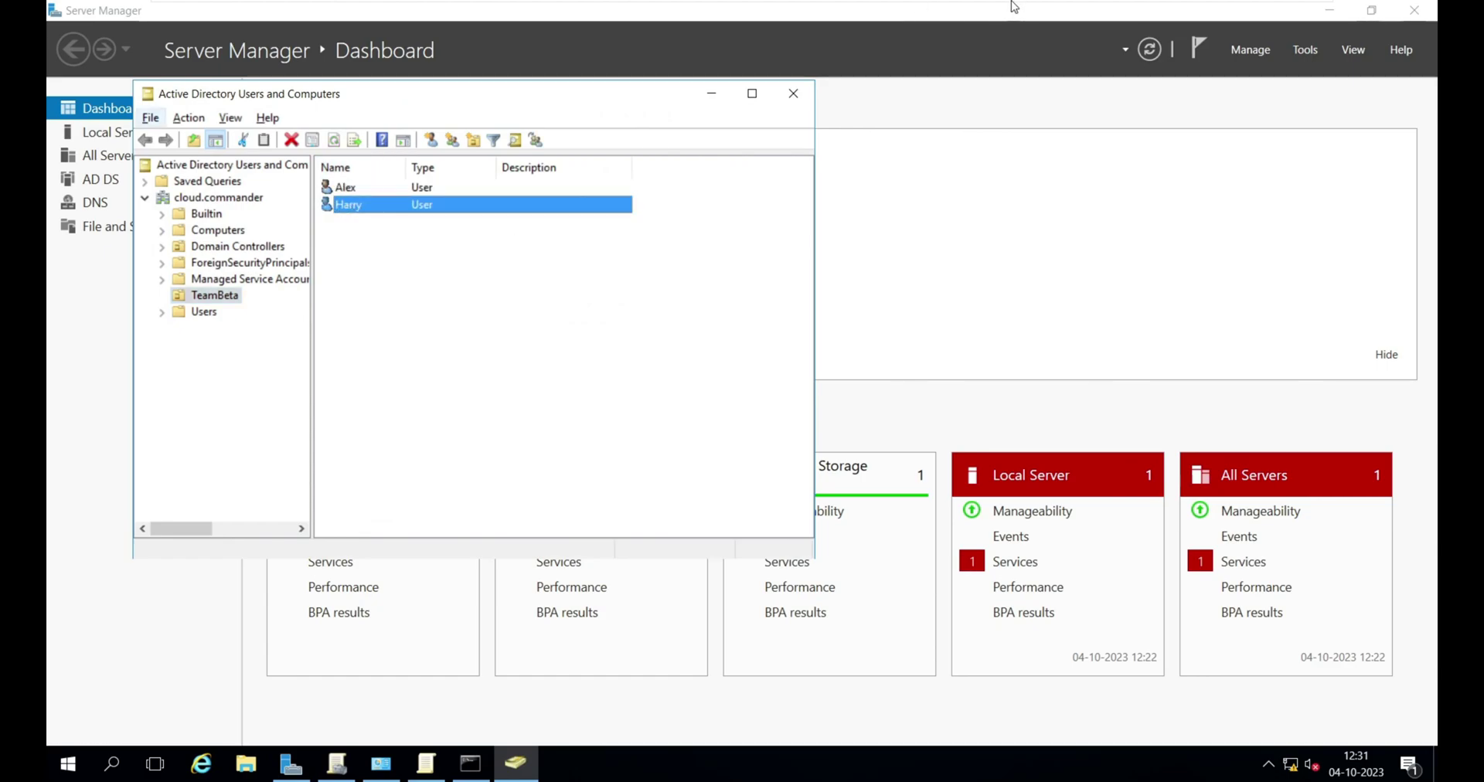
click(1007, 15)
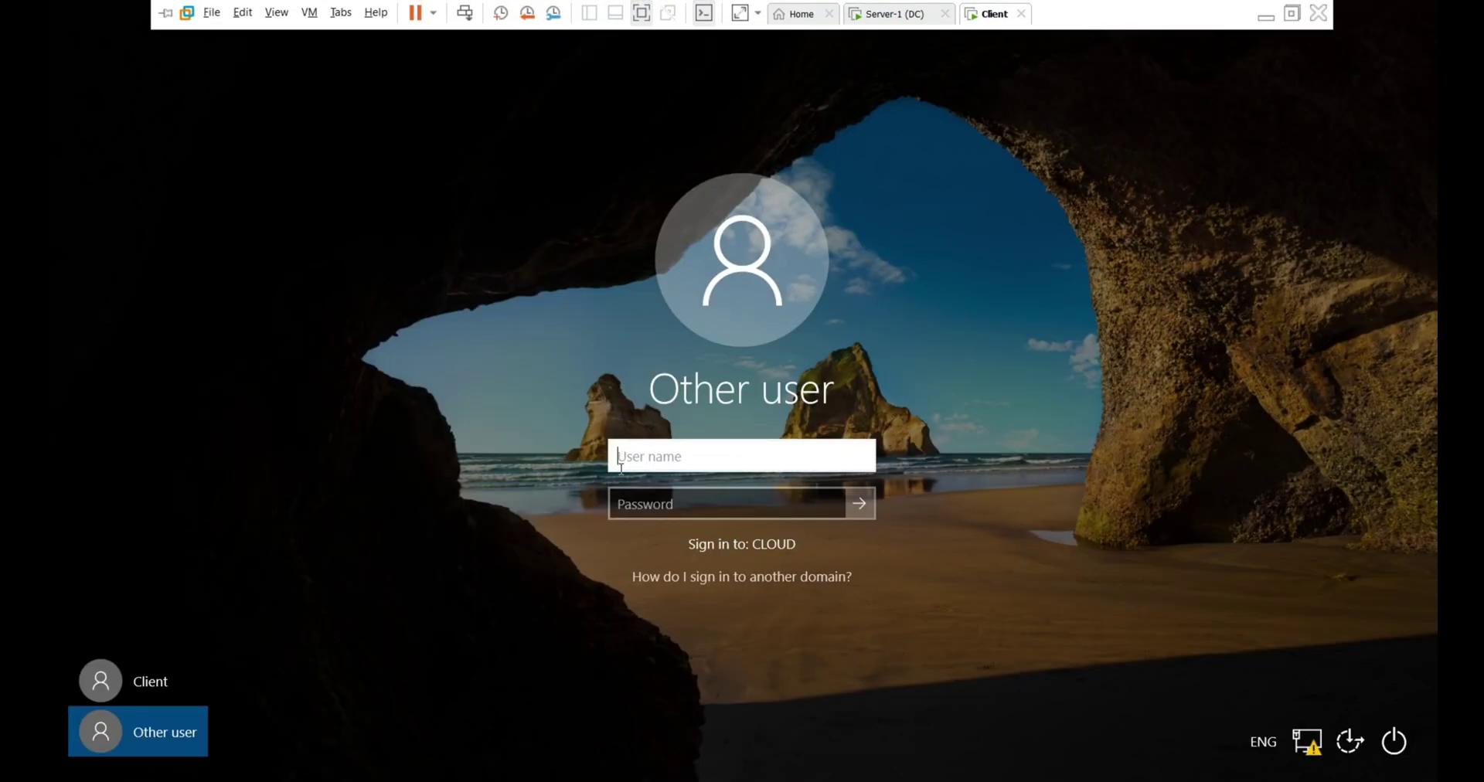
text(alex@cl)
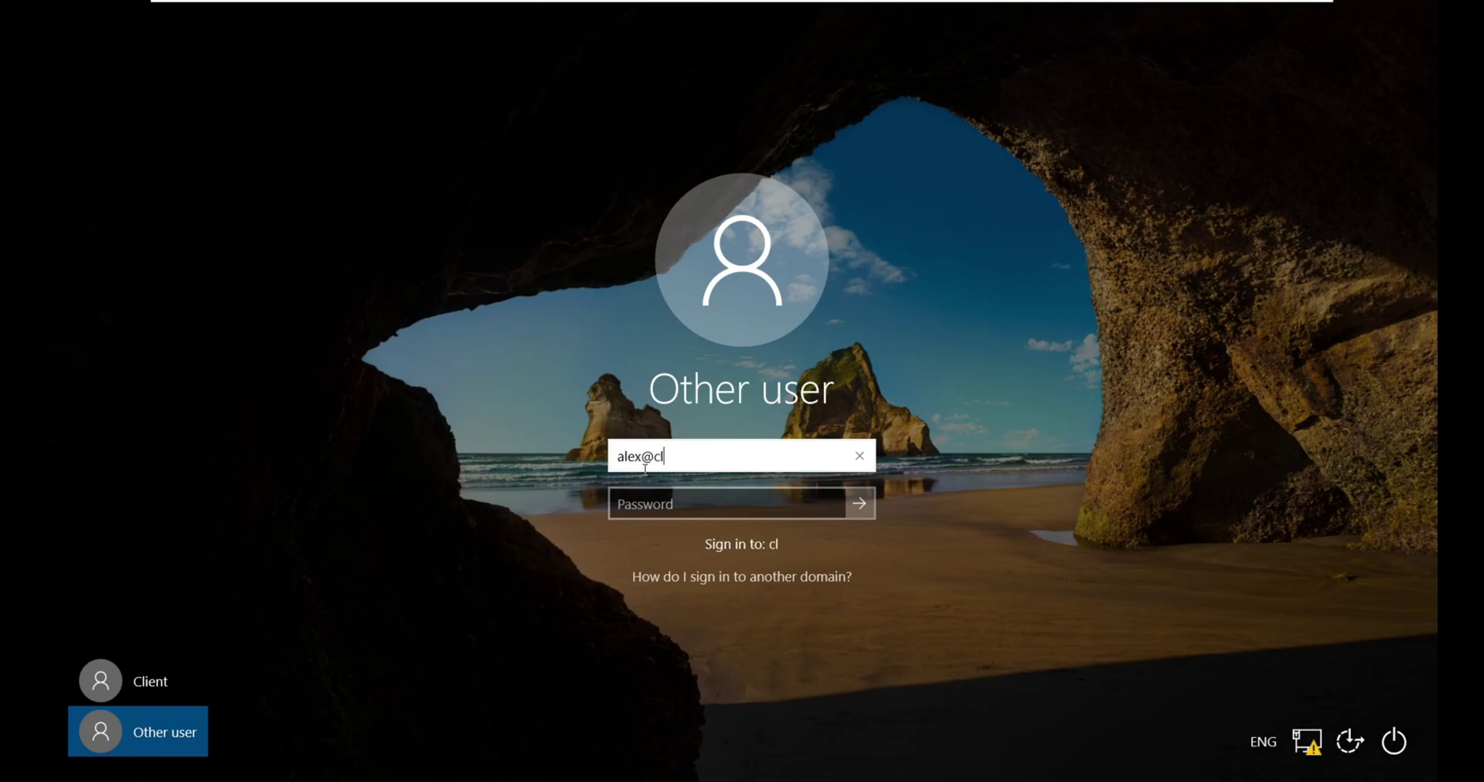
text(oud.commander)
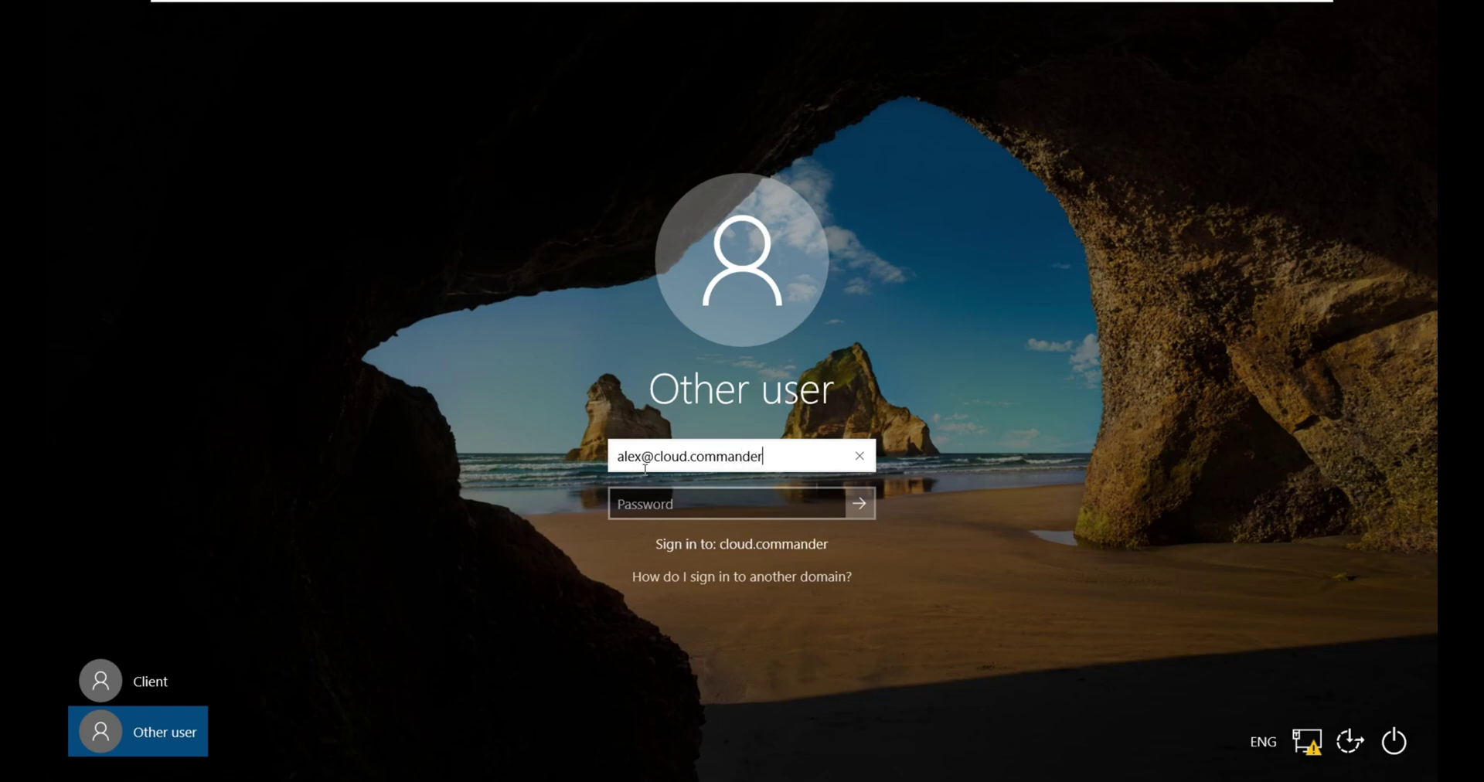
key(Tab)
text(••••••••)
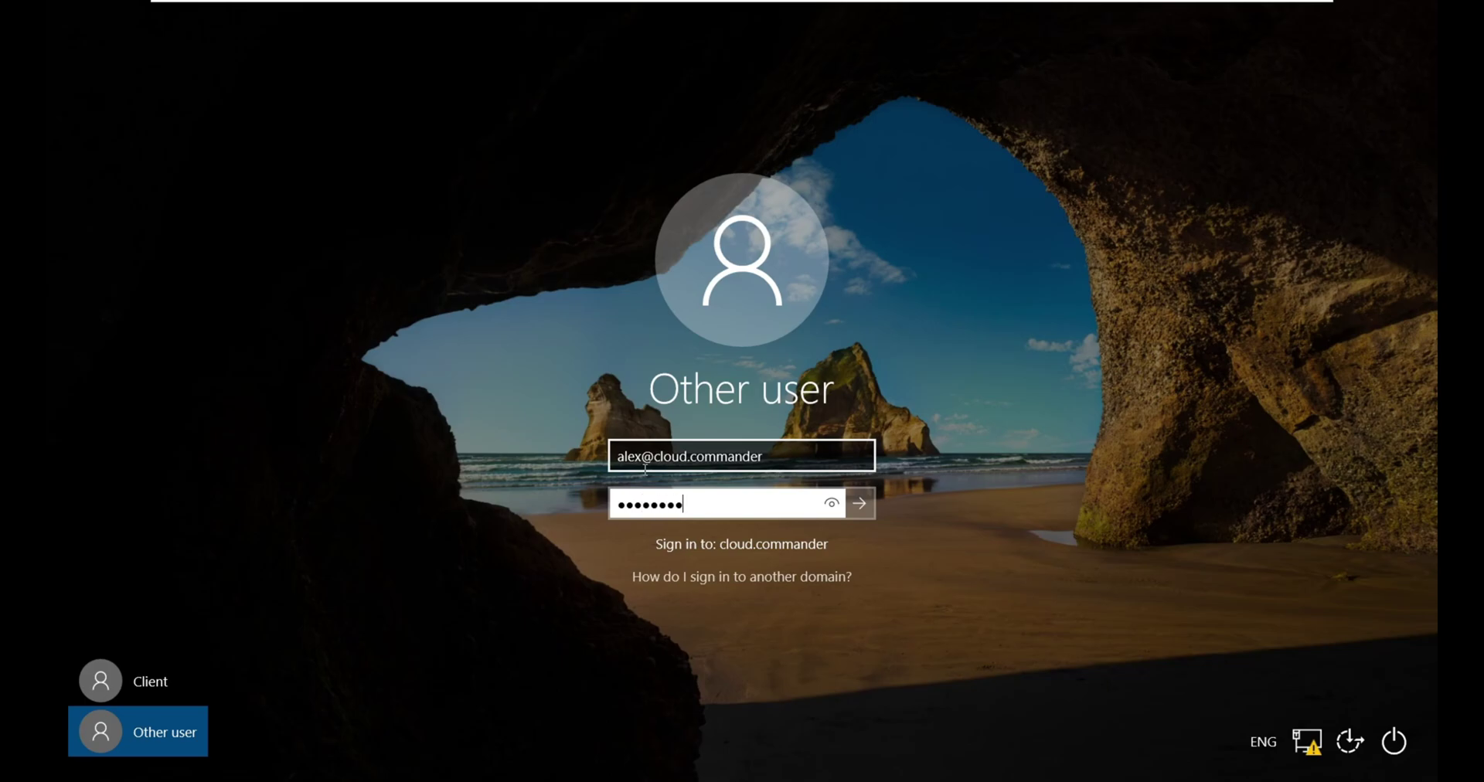
key(Return)
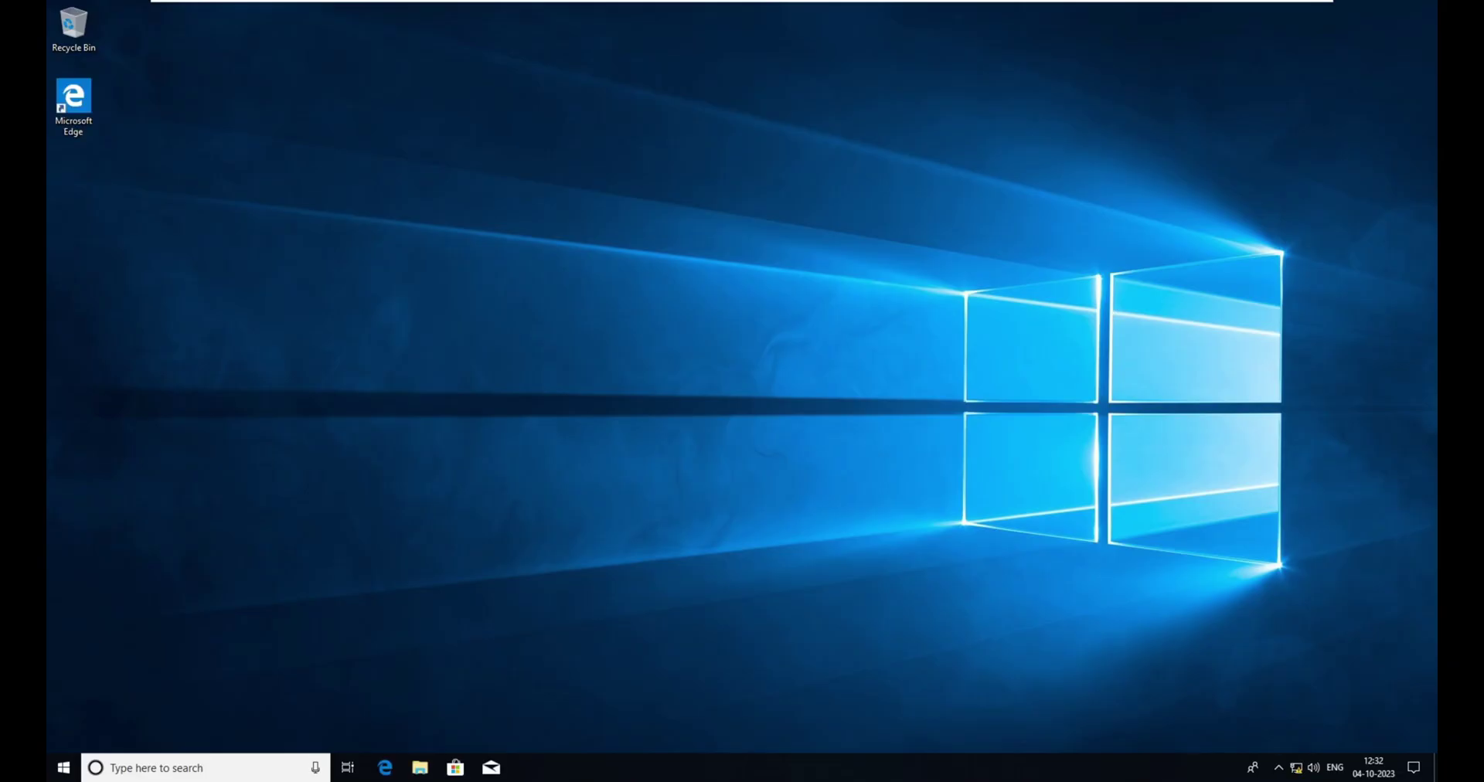
- Open Control Panel maximized with View by Large icons, then switch to the server
key(super)
text(contr)
key(Return)
key(super)
text(contr)
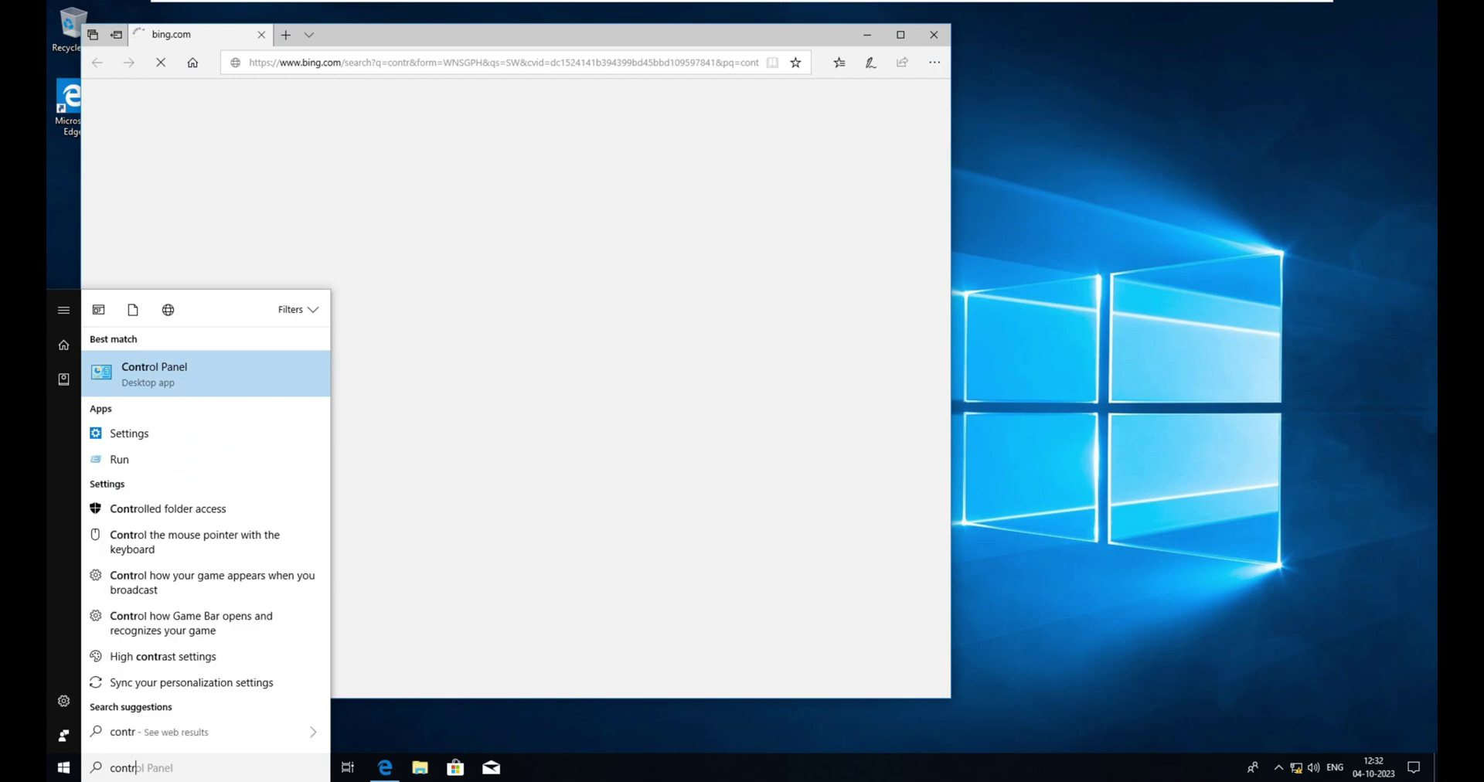
key(Return)
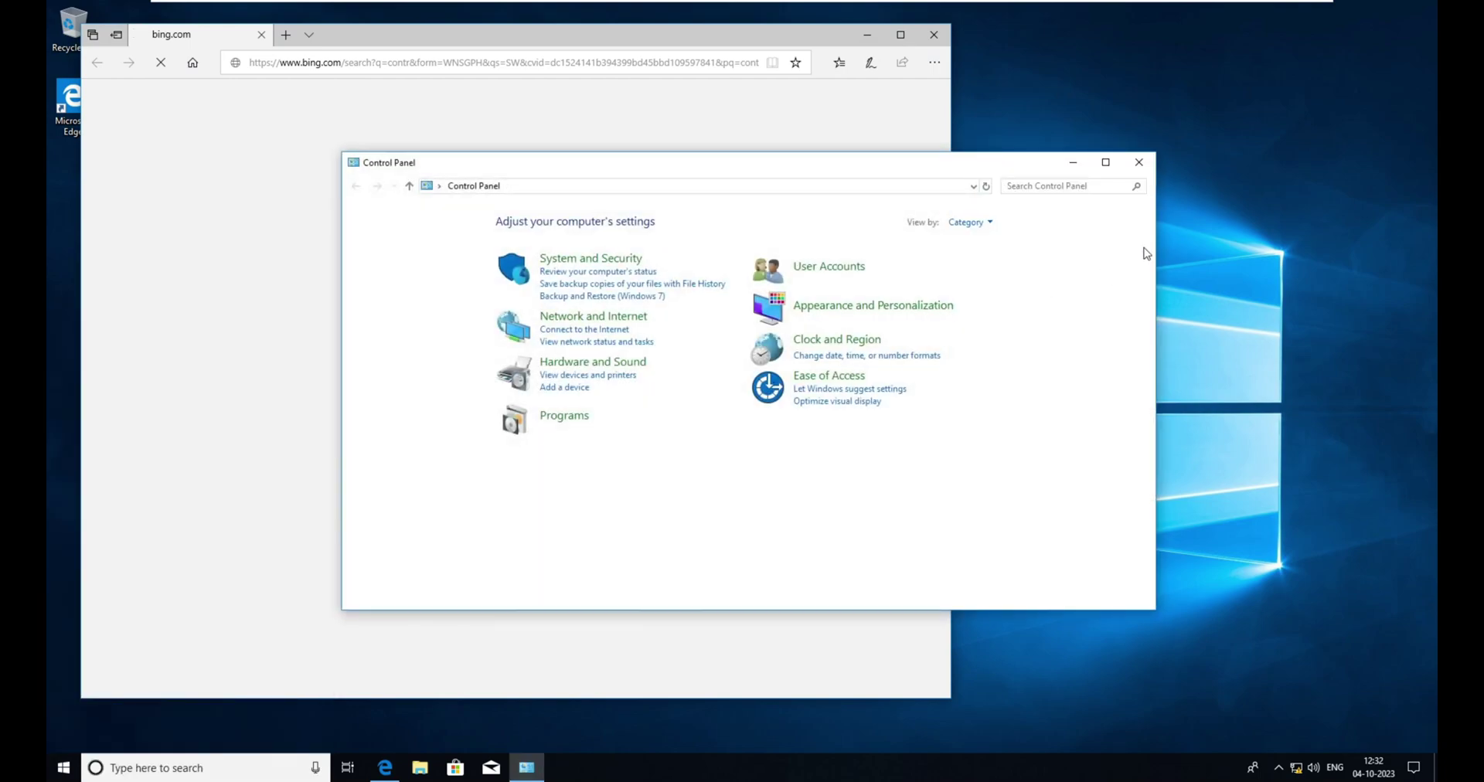
click(1105, 163)
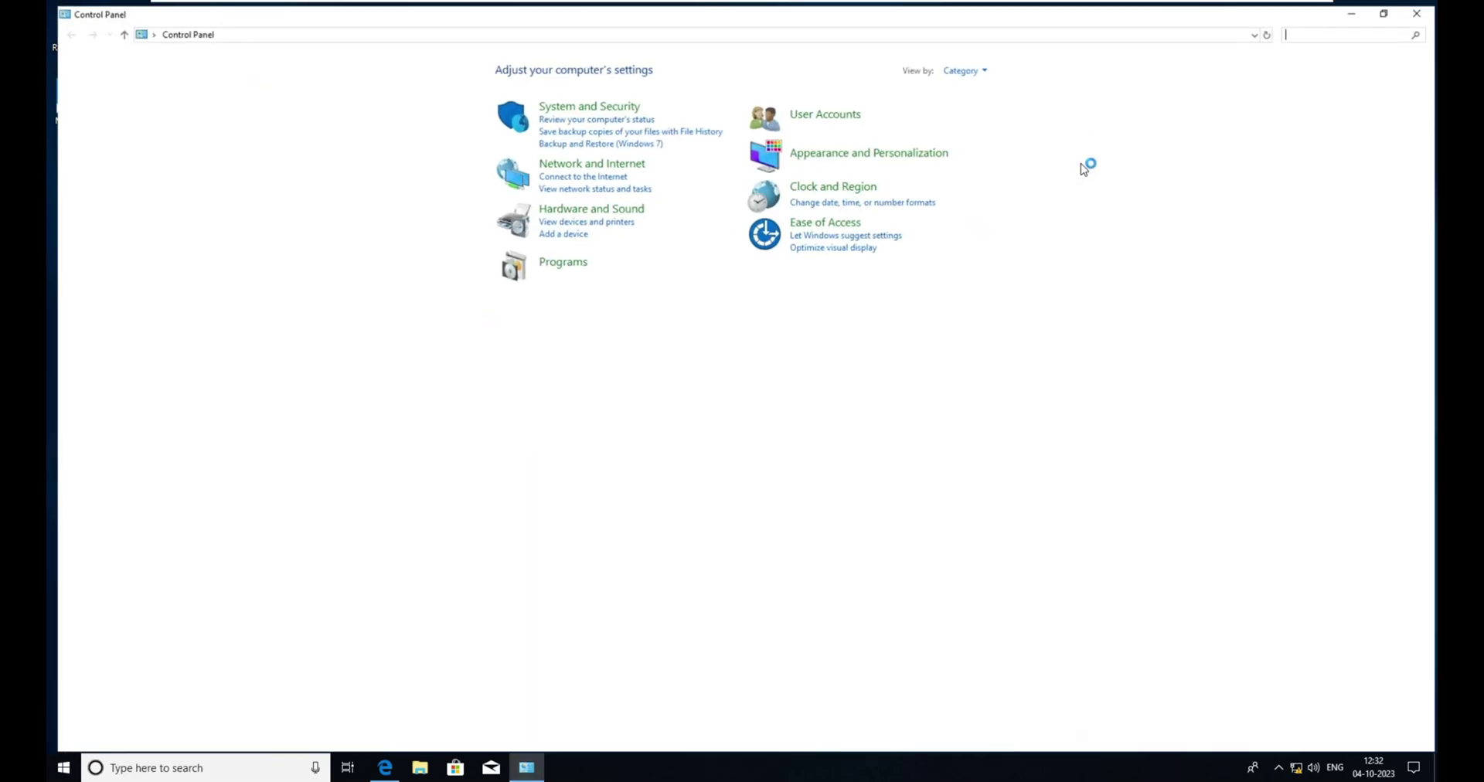
click(977, 66)
click(988, 106)
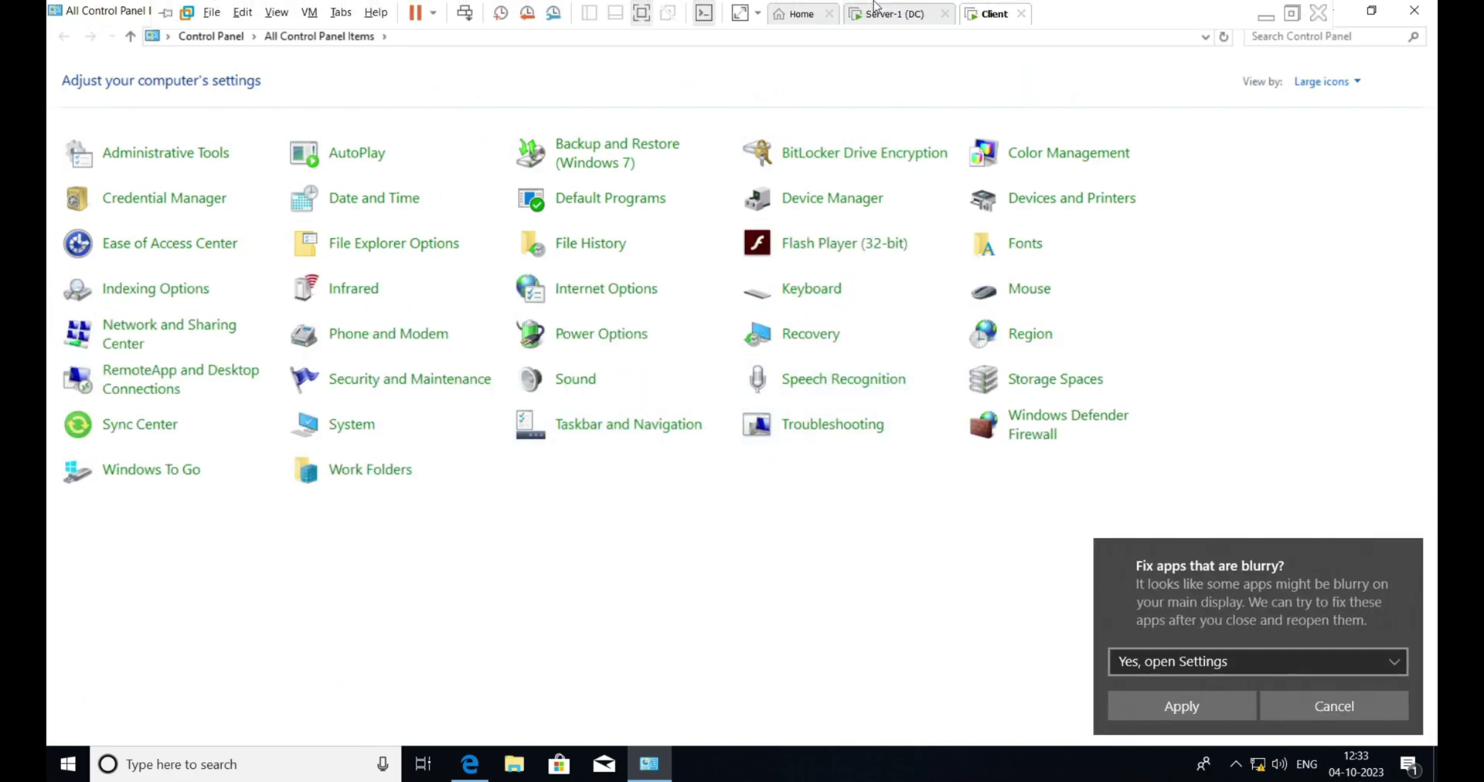
click(892, 21)
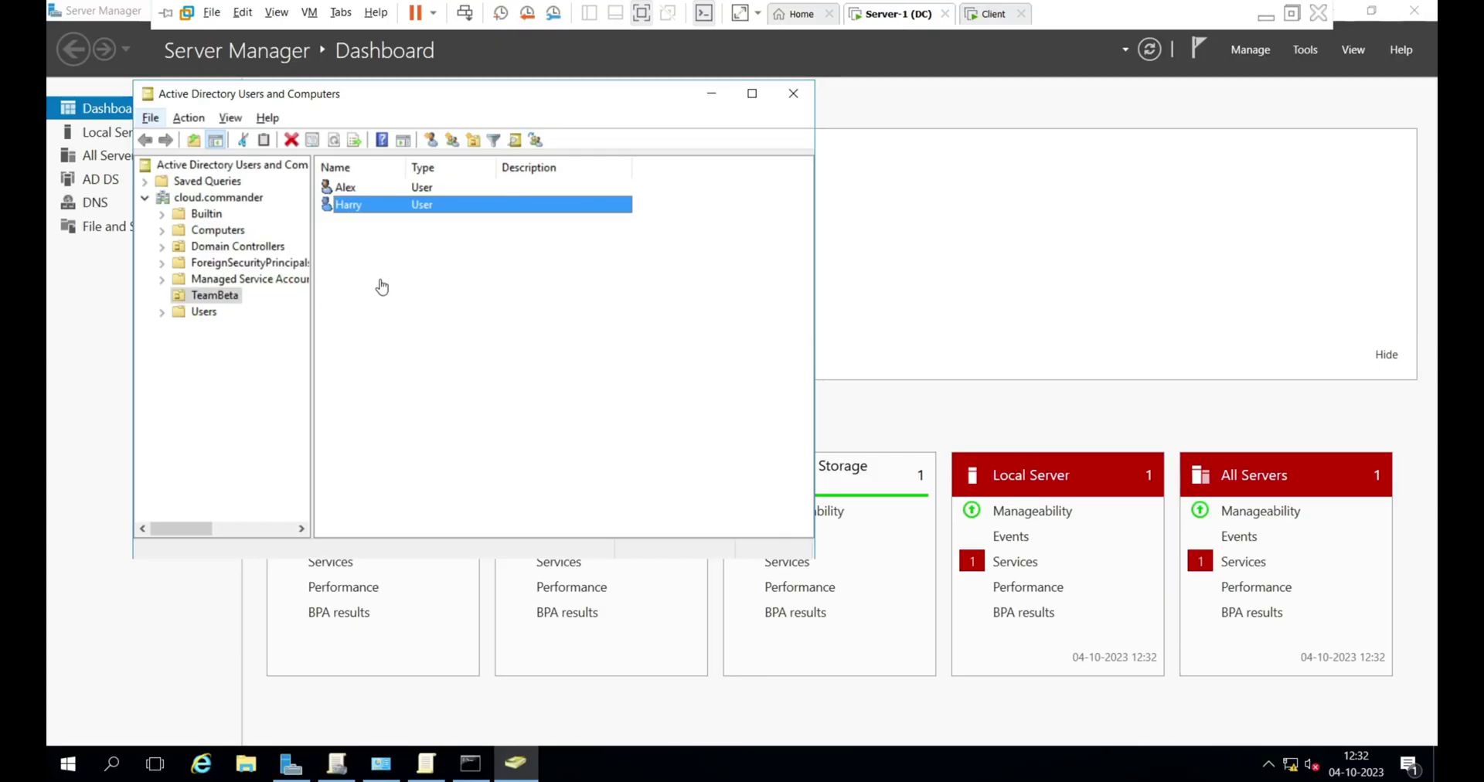
- Open Hide specified Control Panel items and erase both entries from its disallowed list
click(425, 764)
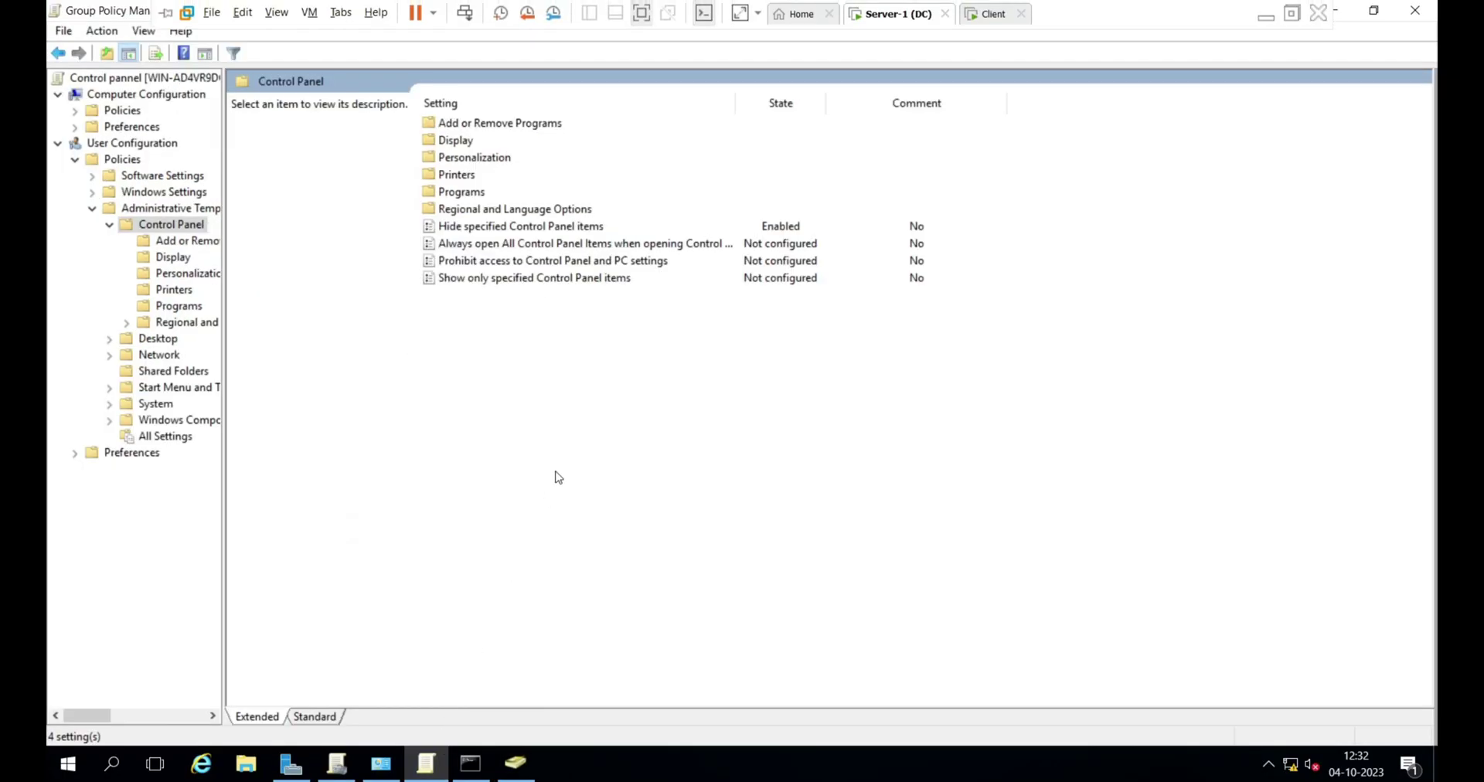
double_click(506, 228)
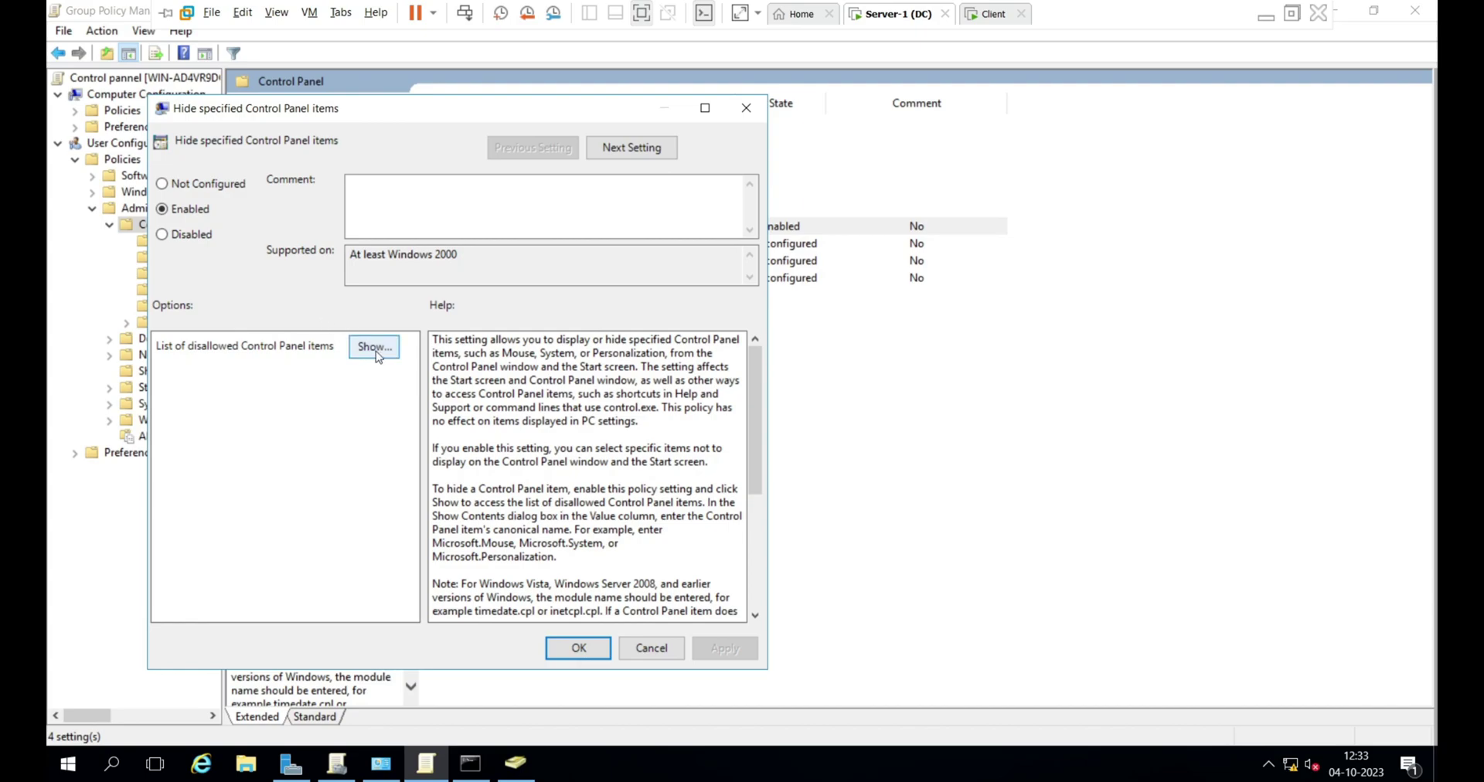
click(377, 352)
click(316, 241)
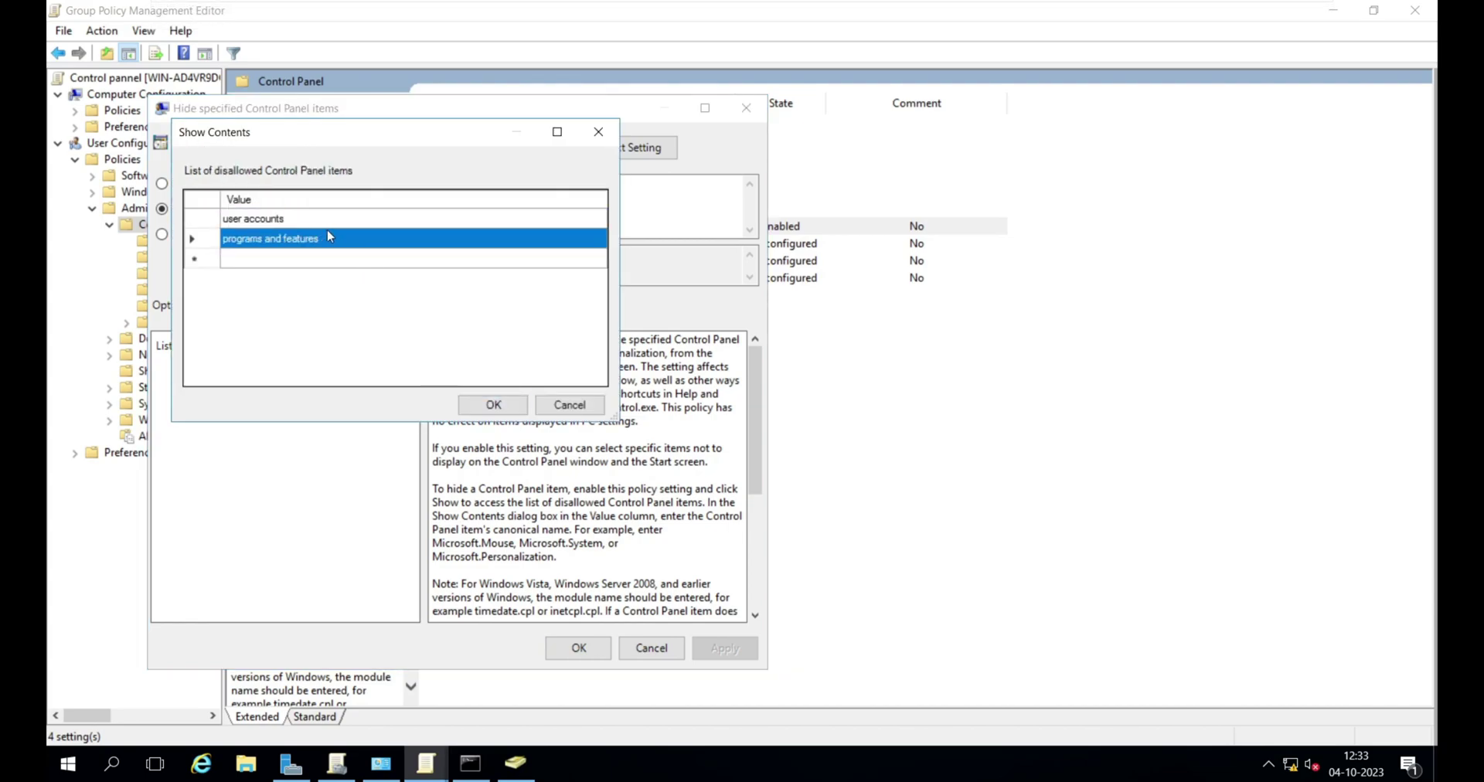
click(306, 250)
click(328, 238)
key(BackSpace)
key(BackSpace)
key(BackSpace)
key(BackSpace)
key(BackSpace)
key(BackSpace)
key(BackSpace)
key(BackSpace)
key(BackSpace)
key(BackSpace)
key(BackSpace)
key(BackSpace)
key(BackSpace)
key(BackSpace)
key(BackSpace)
key(BackSpace)
key(BackSpace)
key(BackSpace)
key(BackSpace)
key(BackSpace)
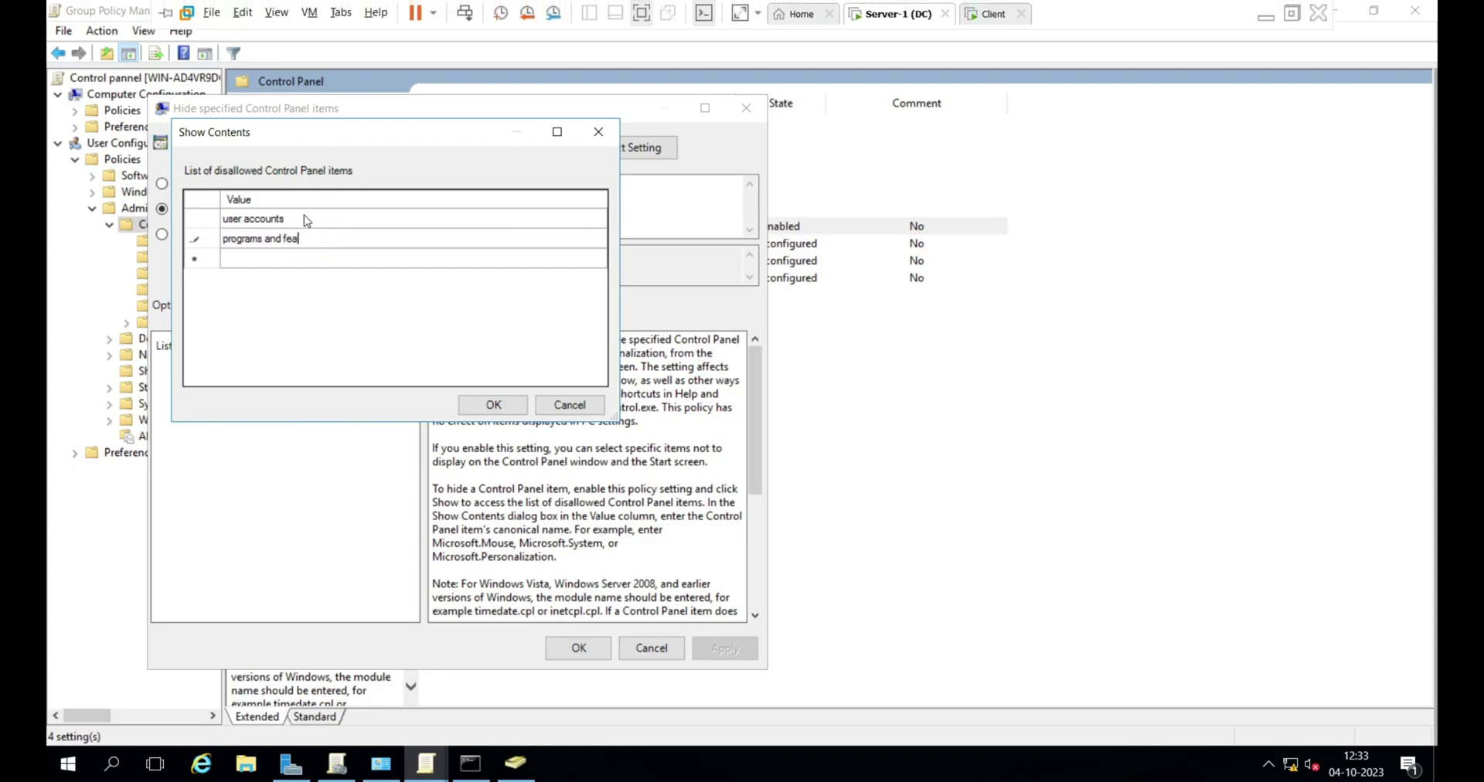
key(BackSpace)
click(307, 220)
click(318, 220)
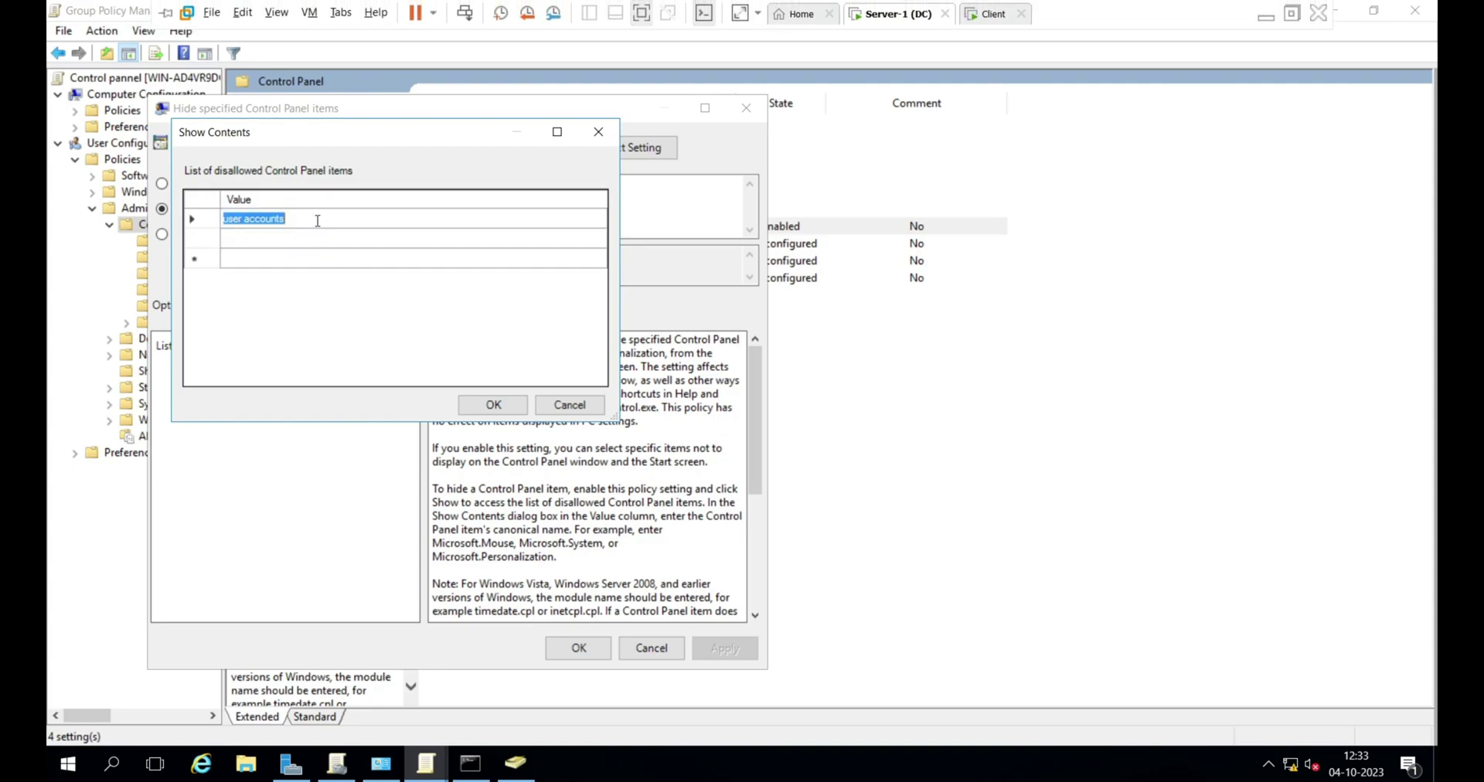
key(End)
key(BackSpace)
key(BackSpace)
key(BackSpace)
key(BackSpace)
key(BackSpace)
key(BackSpace)
key(BackSpace)
key(BackSpace)
key(BackSpace)
key(BackSpace)
key(BackSpace)
key(BackSpace)
key(BackSpace)
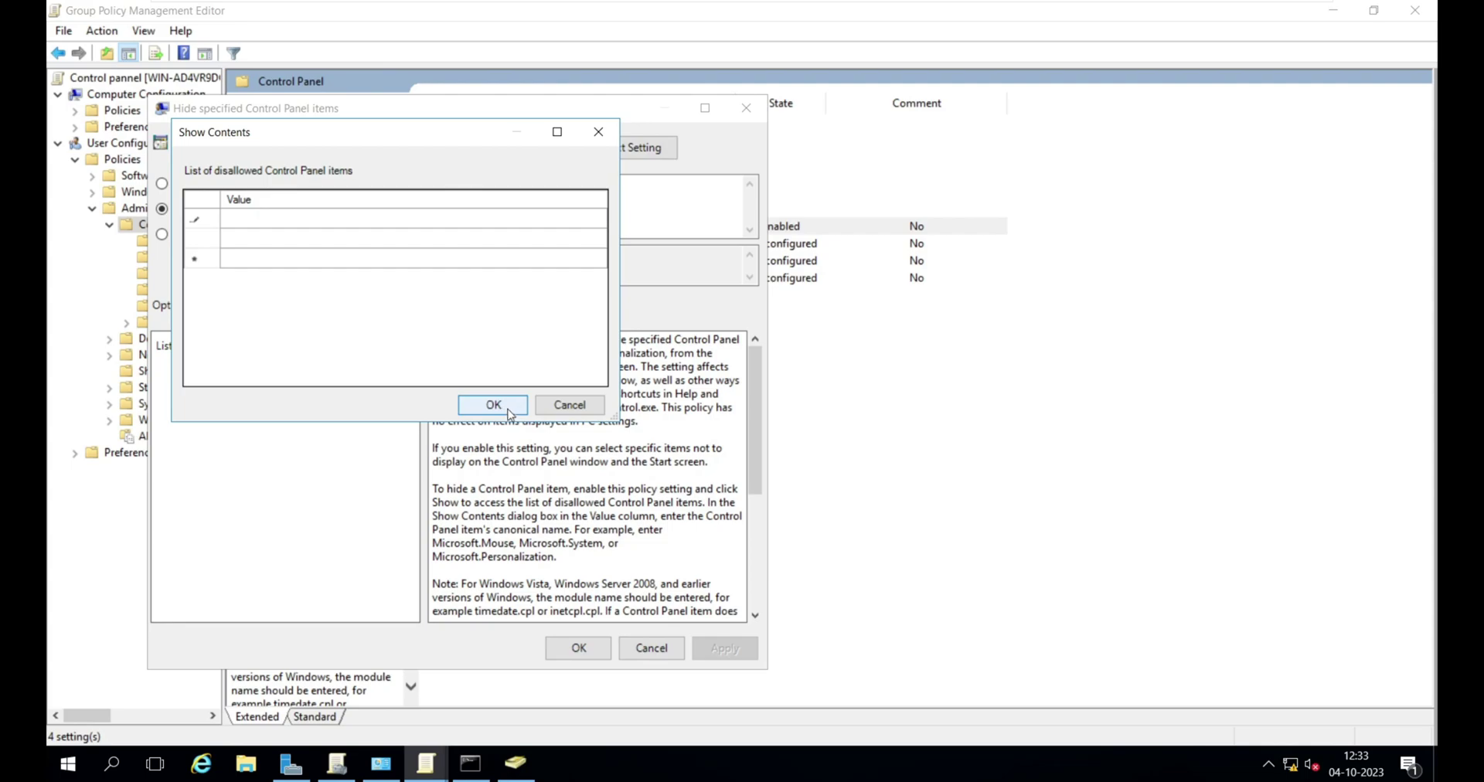
- Dismiss the empty-list warnings, close the list, and keep the policy Enabled
click(508, 409)
click(551, 323)
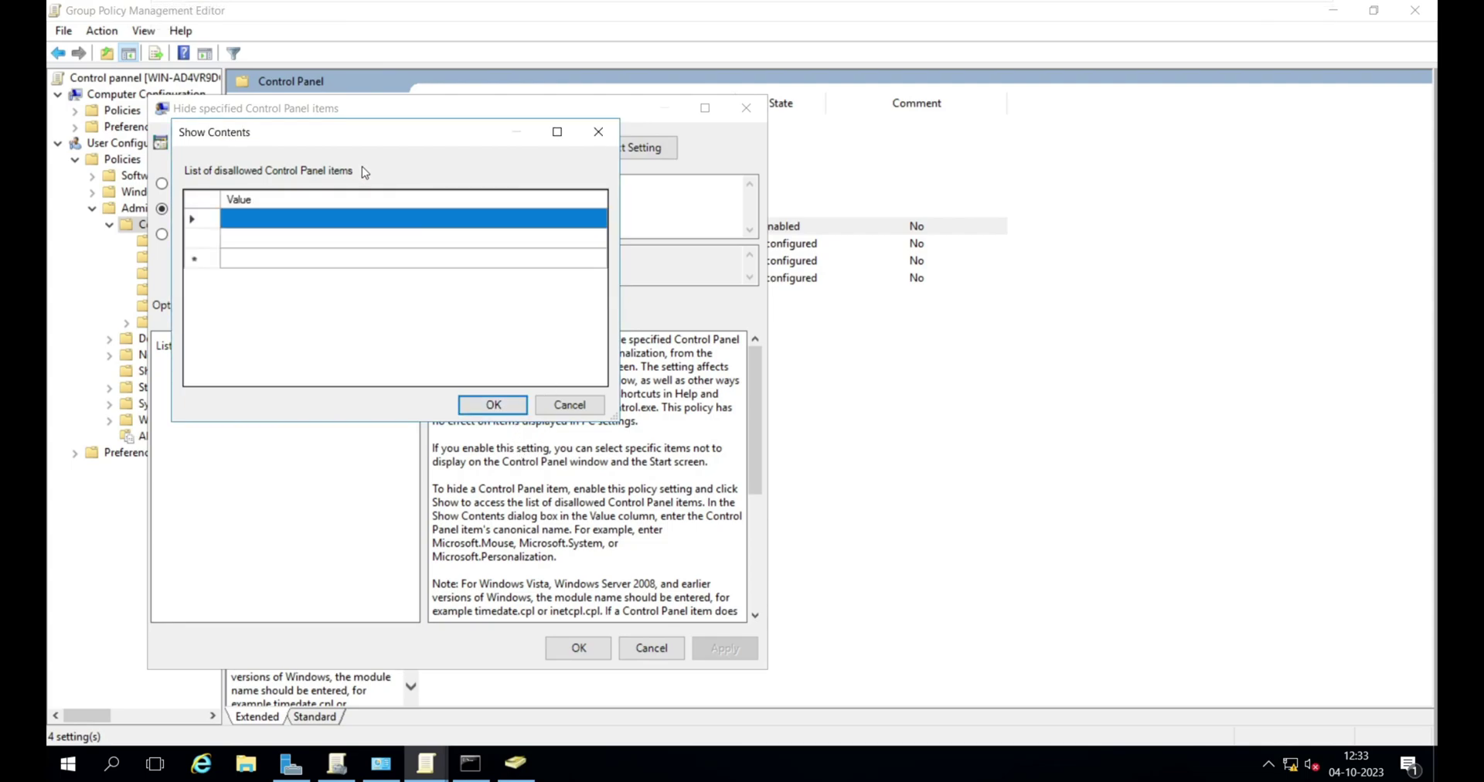
click(487, 404)
click(549, 321)
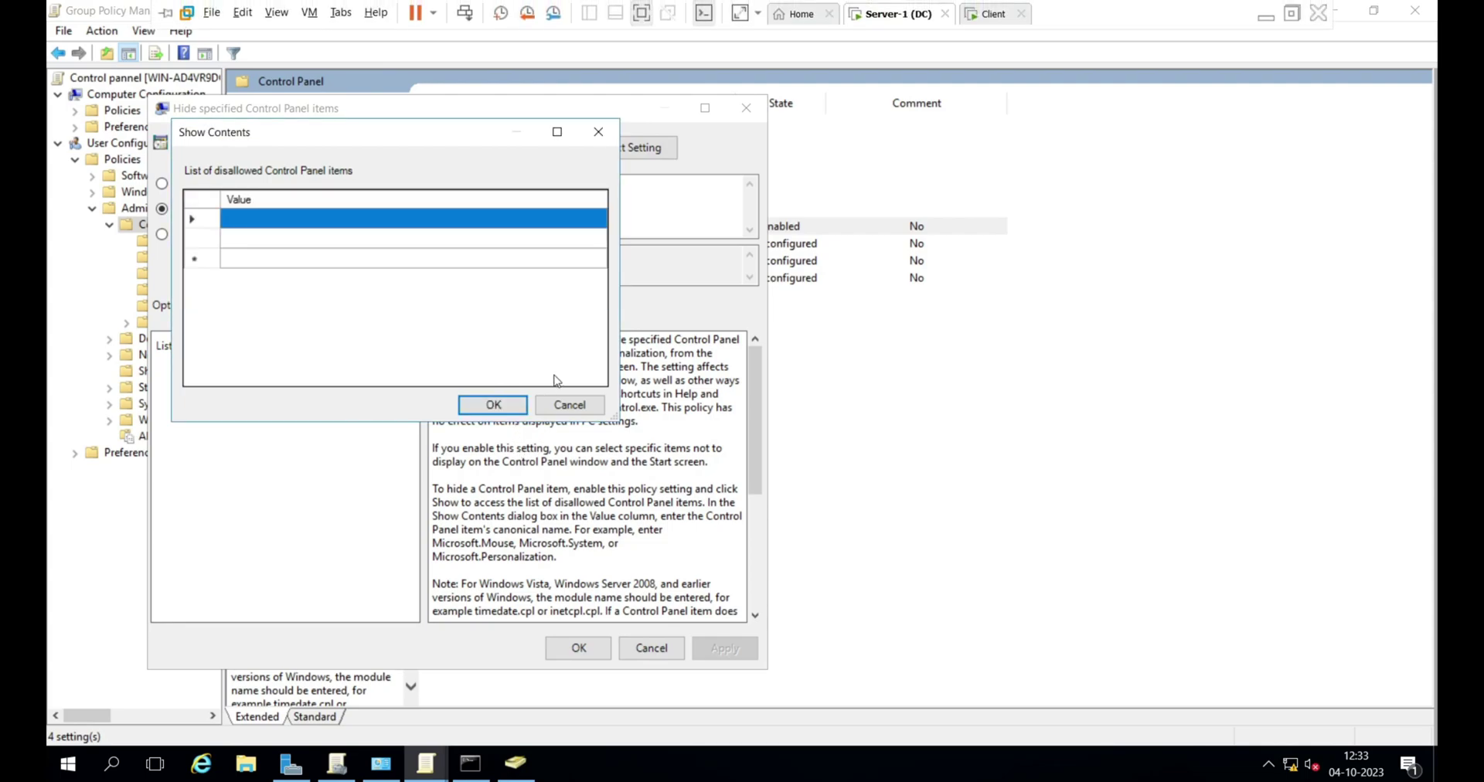
click(569, 405)
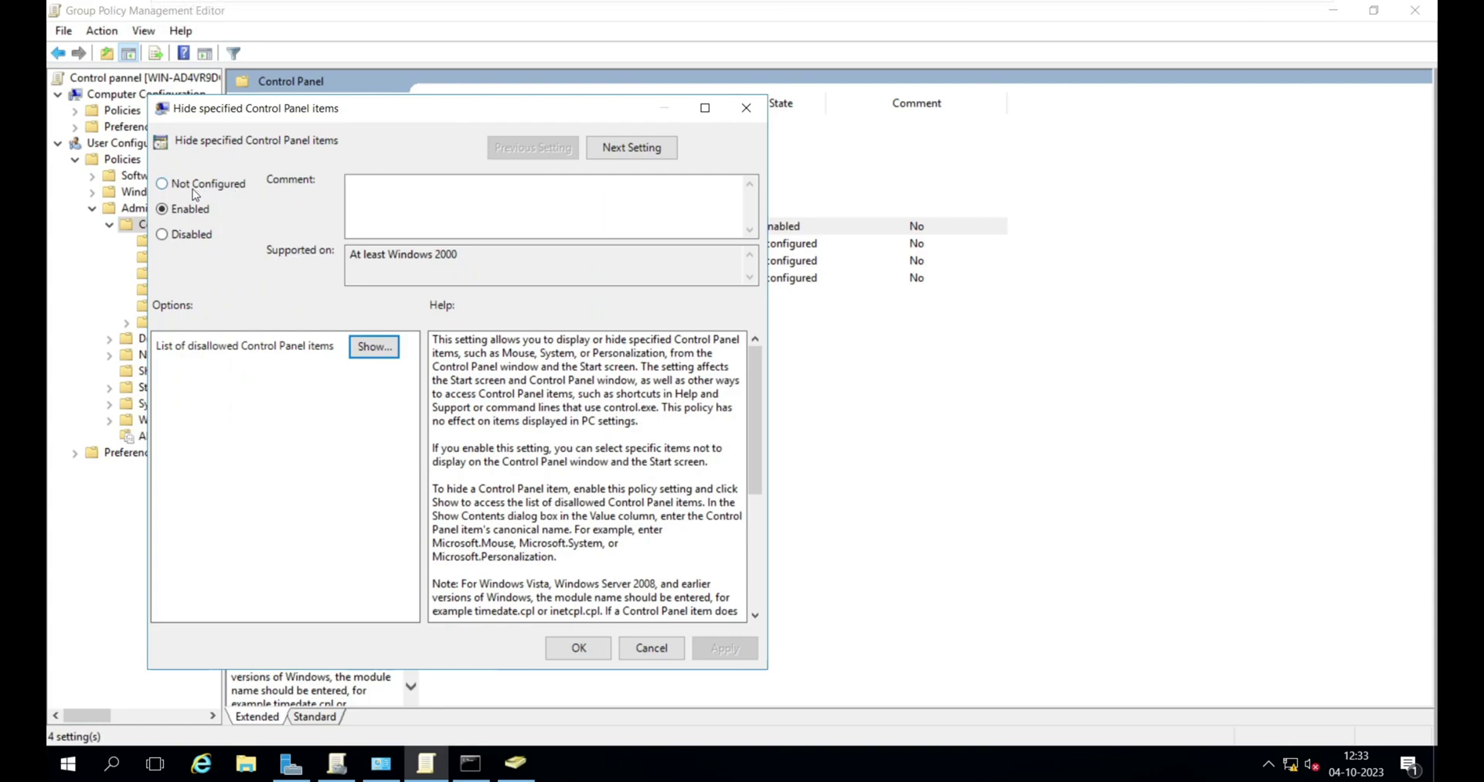
click(183, 234)
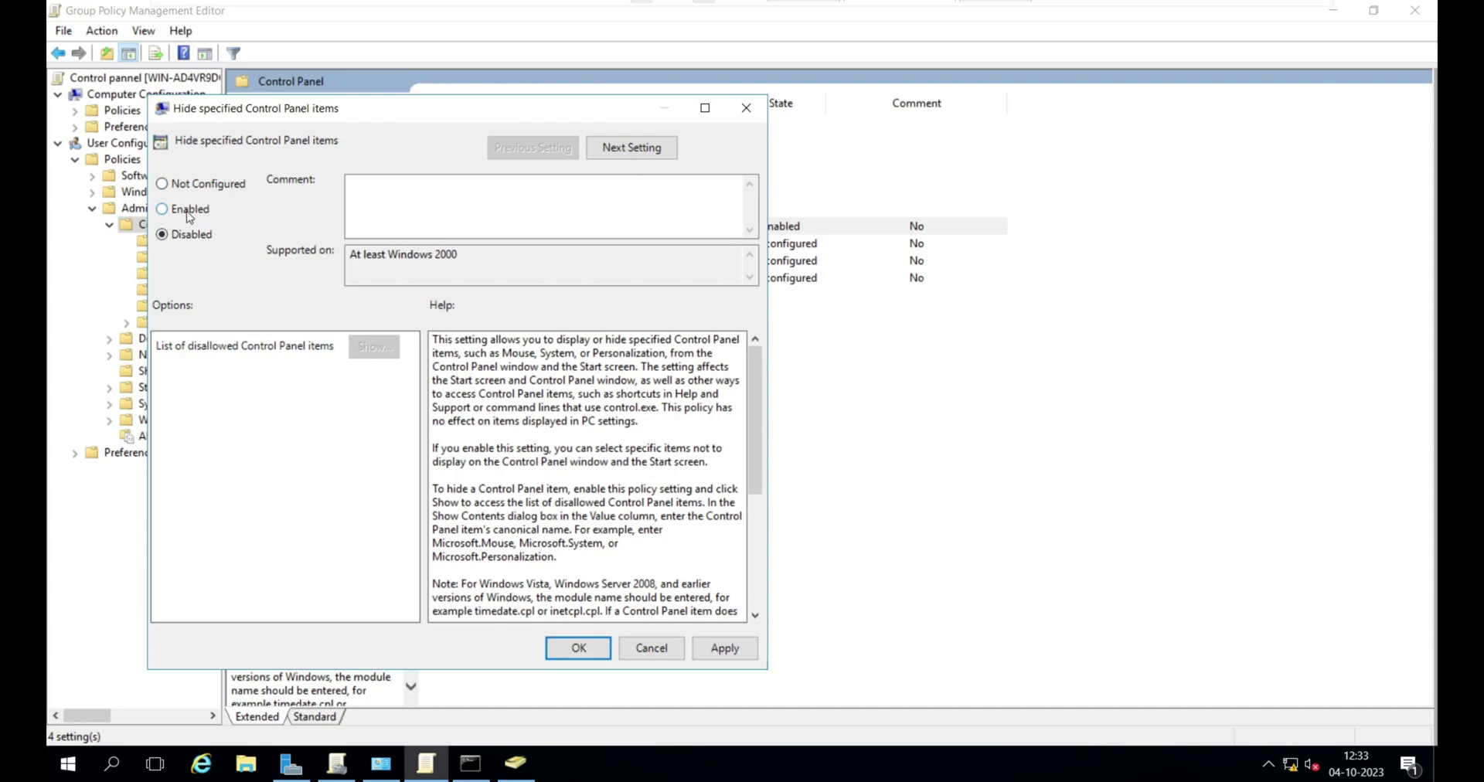
click(186, 210)
- Delete 'programs and features' so only 'user accounts' remains, and apply the policy
click(374, 346)
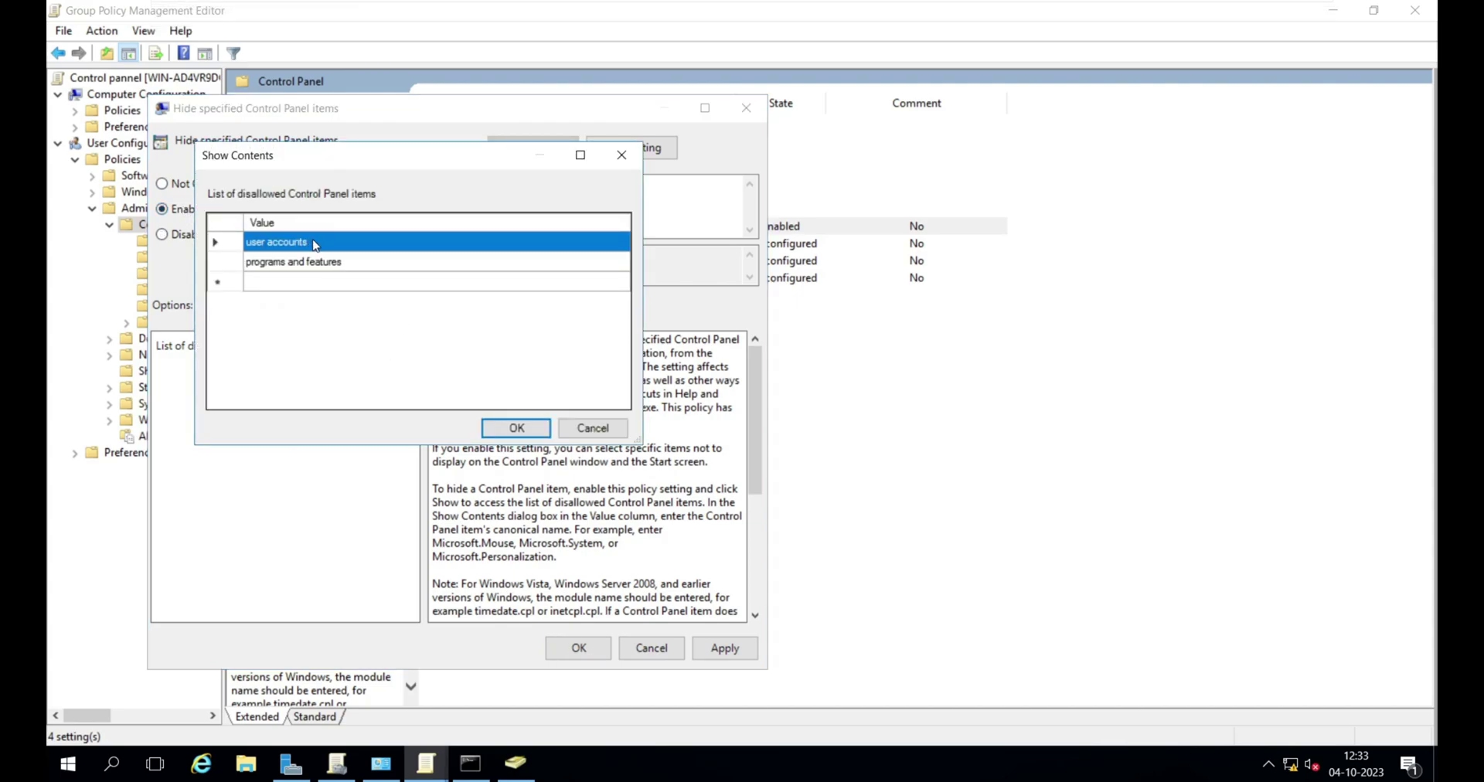
key(F2)
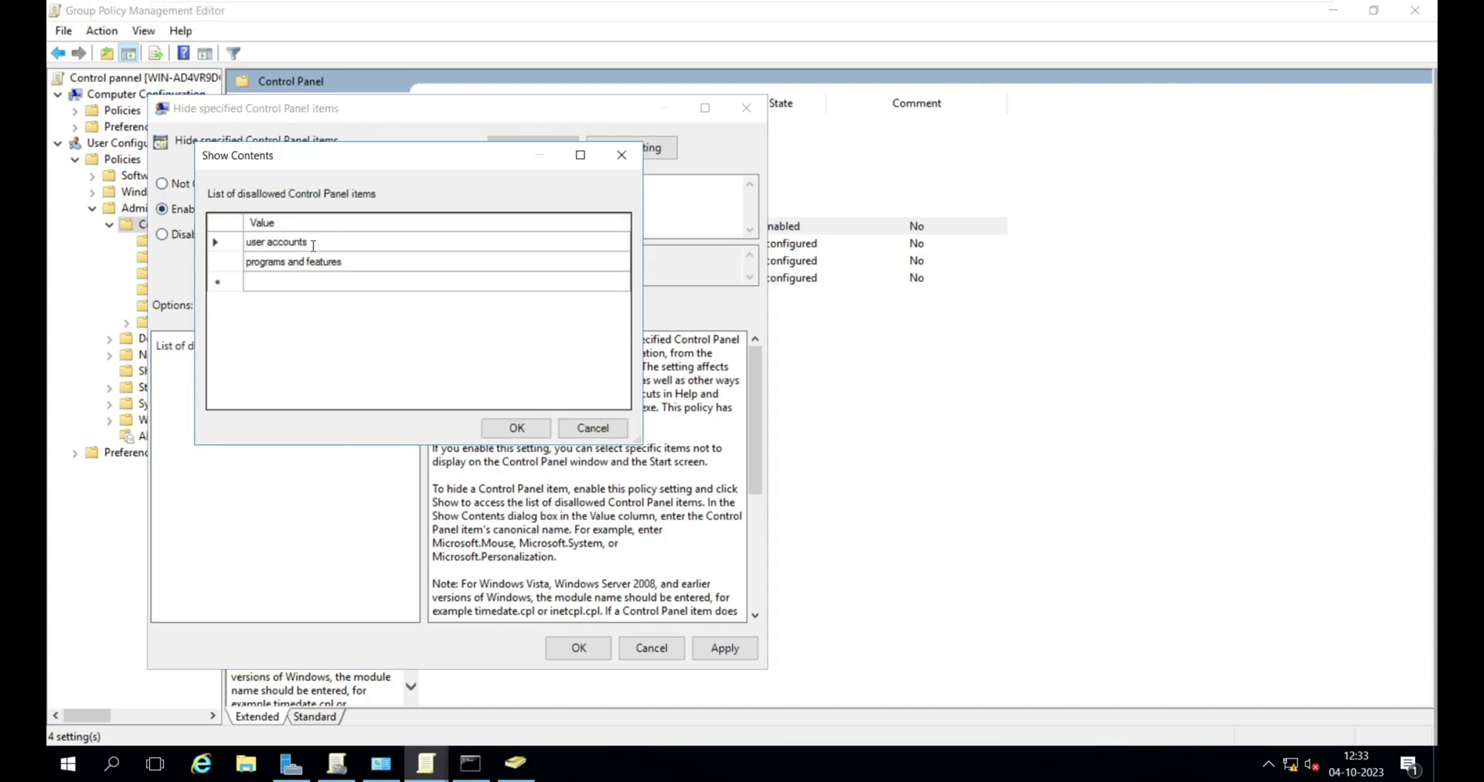
click(332, 264)
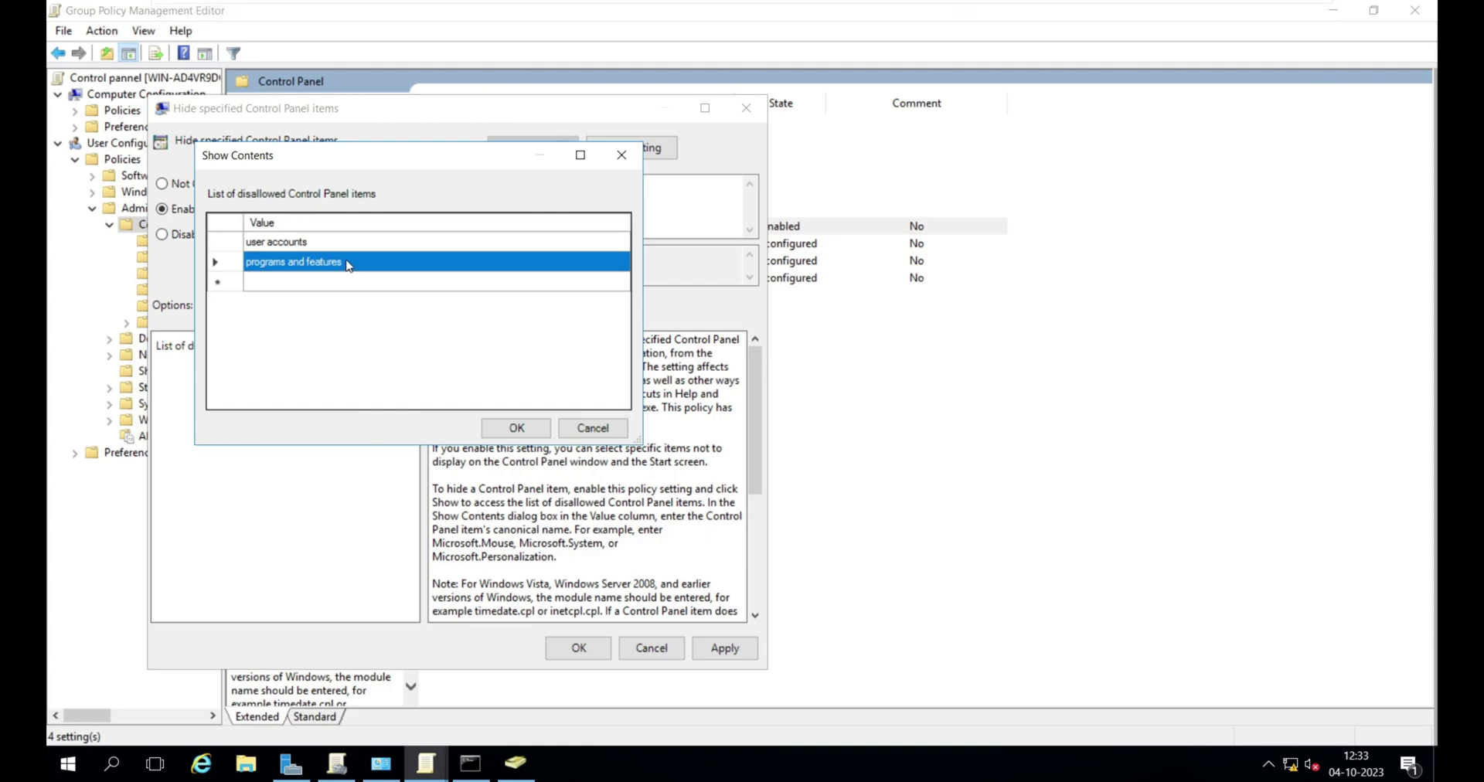
key(F2)
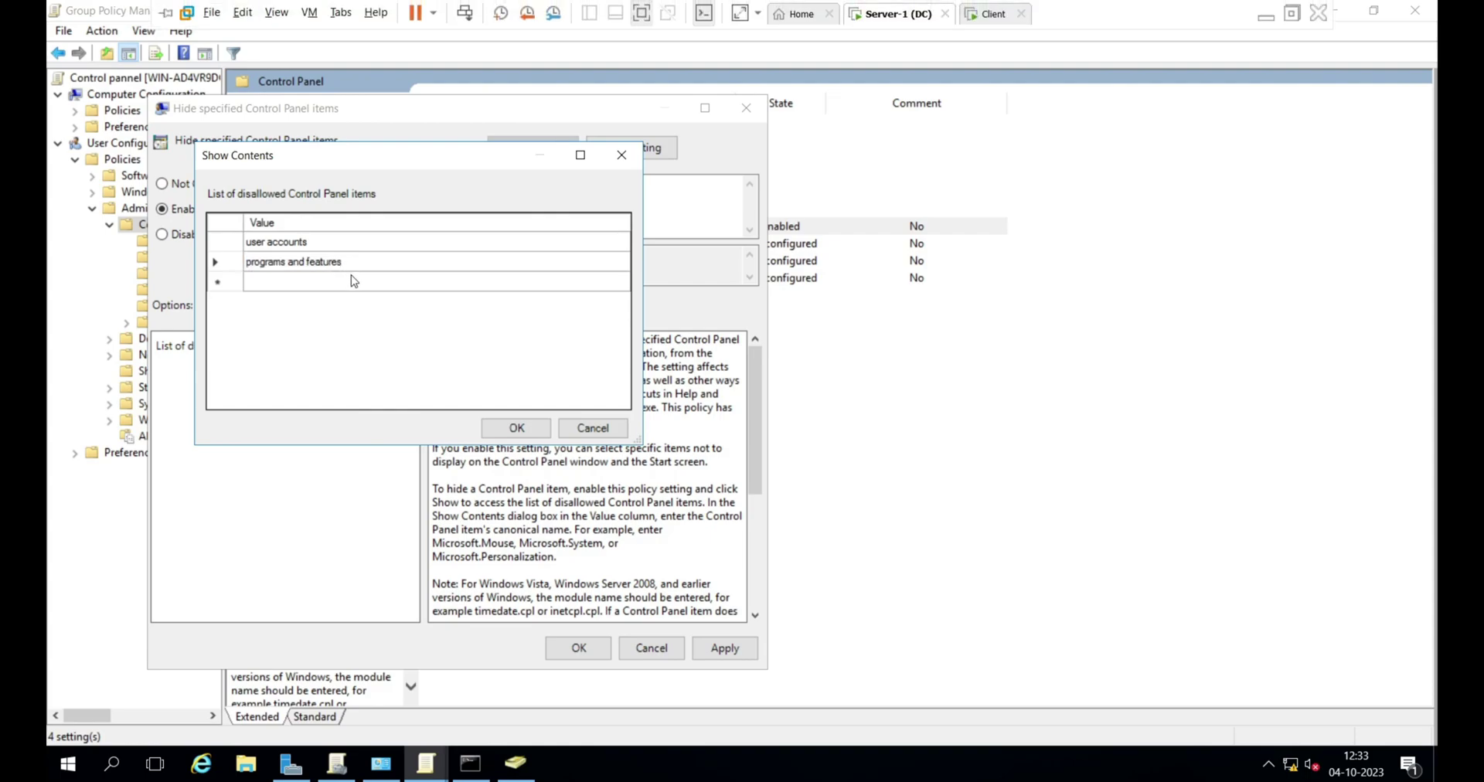
key(BackSpace)
key(BackSpace)
key(BackSpace)
key(BackSpace)
key(BackSpace)
key(BackSpace)
key(BackSpace)
key(BackSpace)
key(BackSpace)
key(BackSpace)
key(BackSpace)
key(BackSpace)
key(BackSpace)
key(BackSpace)
key(BackSpace)
key(BackSpace)
key(BackSpace)
key(BackSpace)
key(BackSpace)
key(BackSpace)
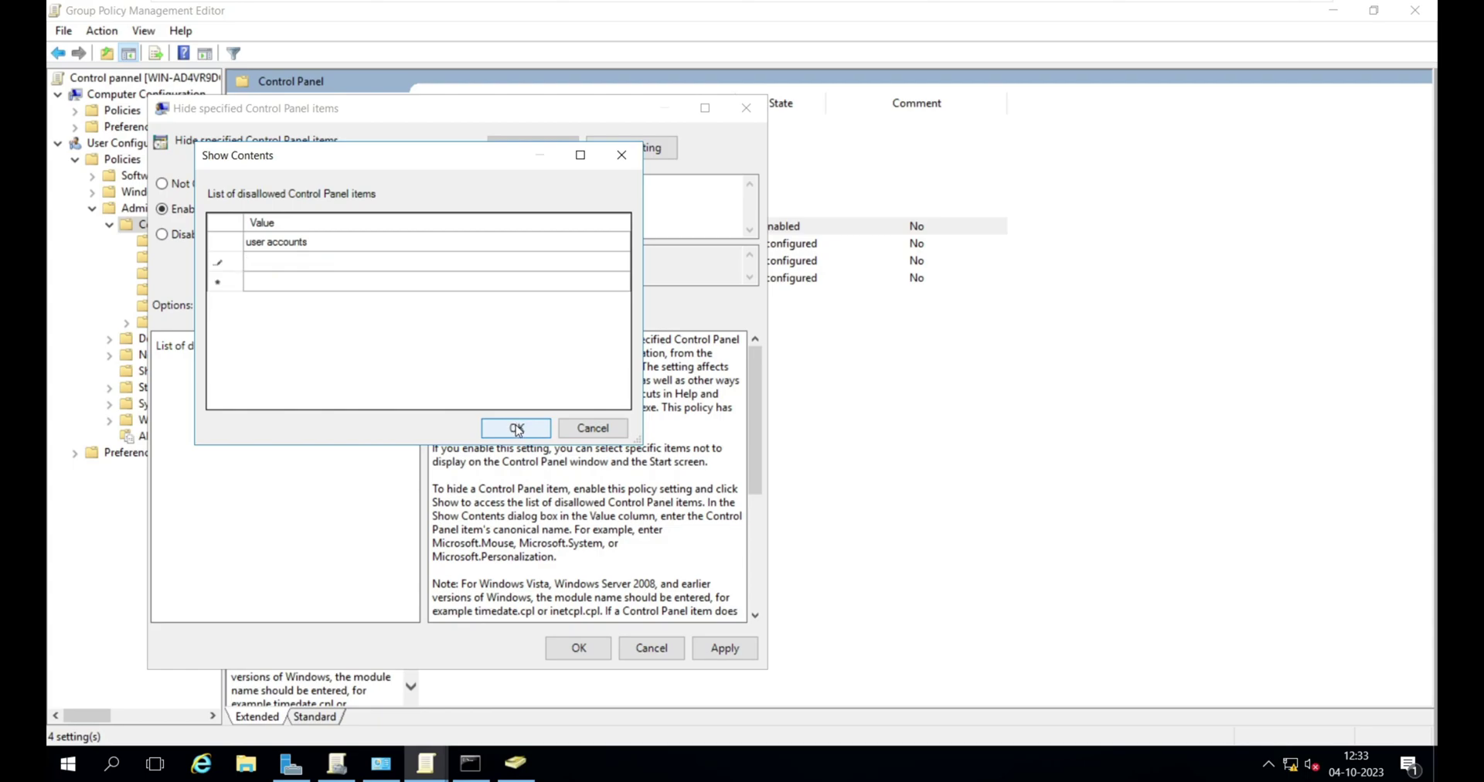
click(515, 428)
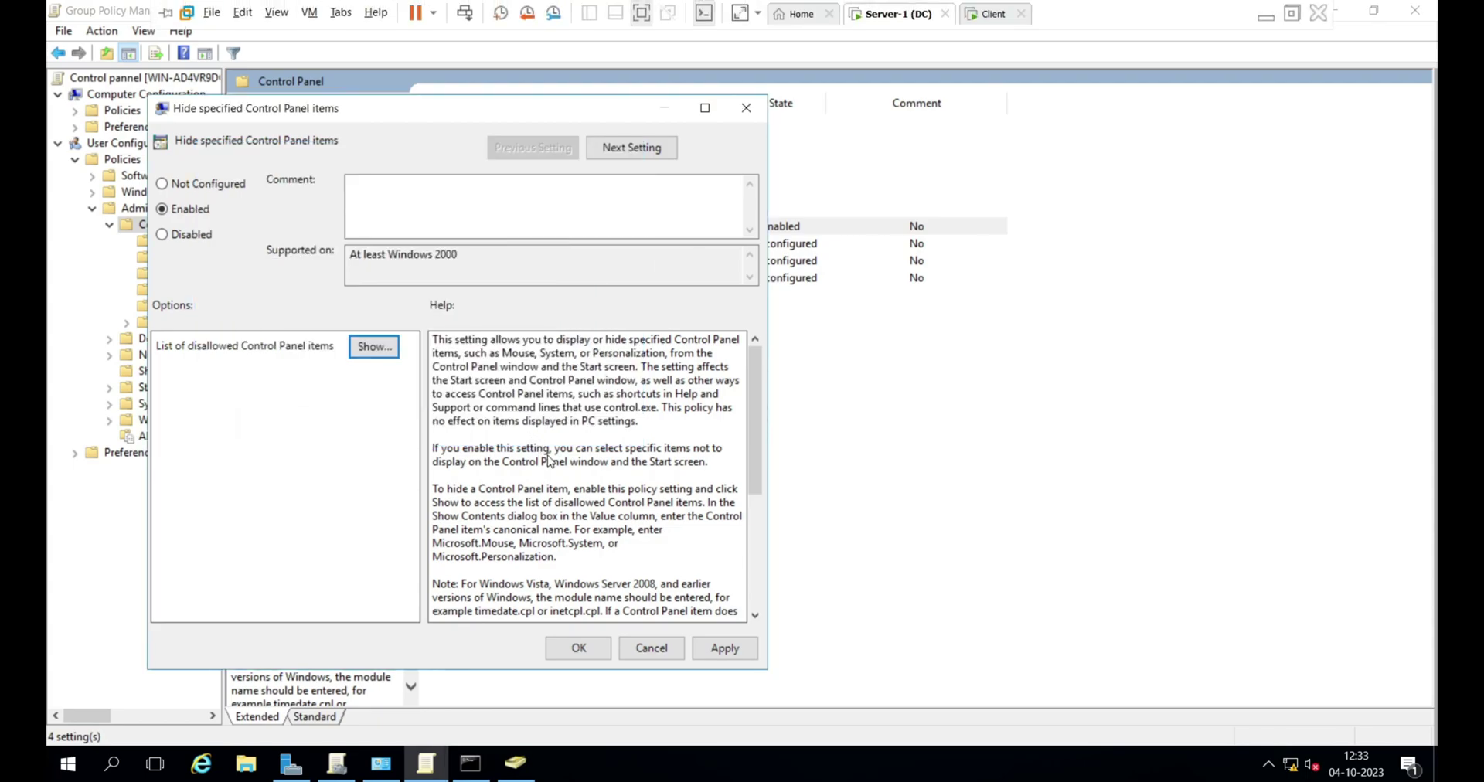
click(579, 648)
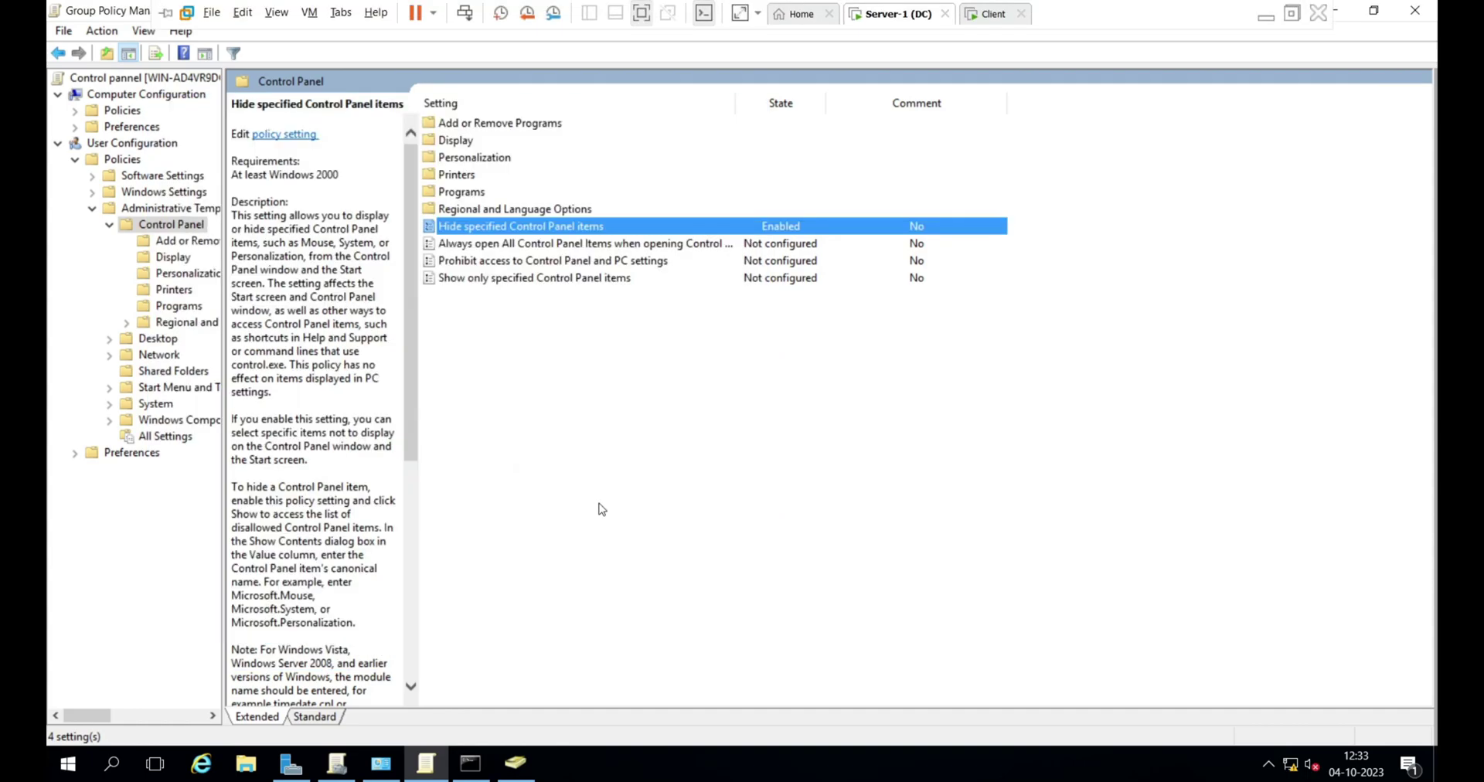
- Run gpupdate /force in an administrator Command Prompt on the server, then minimize it
click(653, 355)
key(super+r)
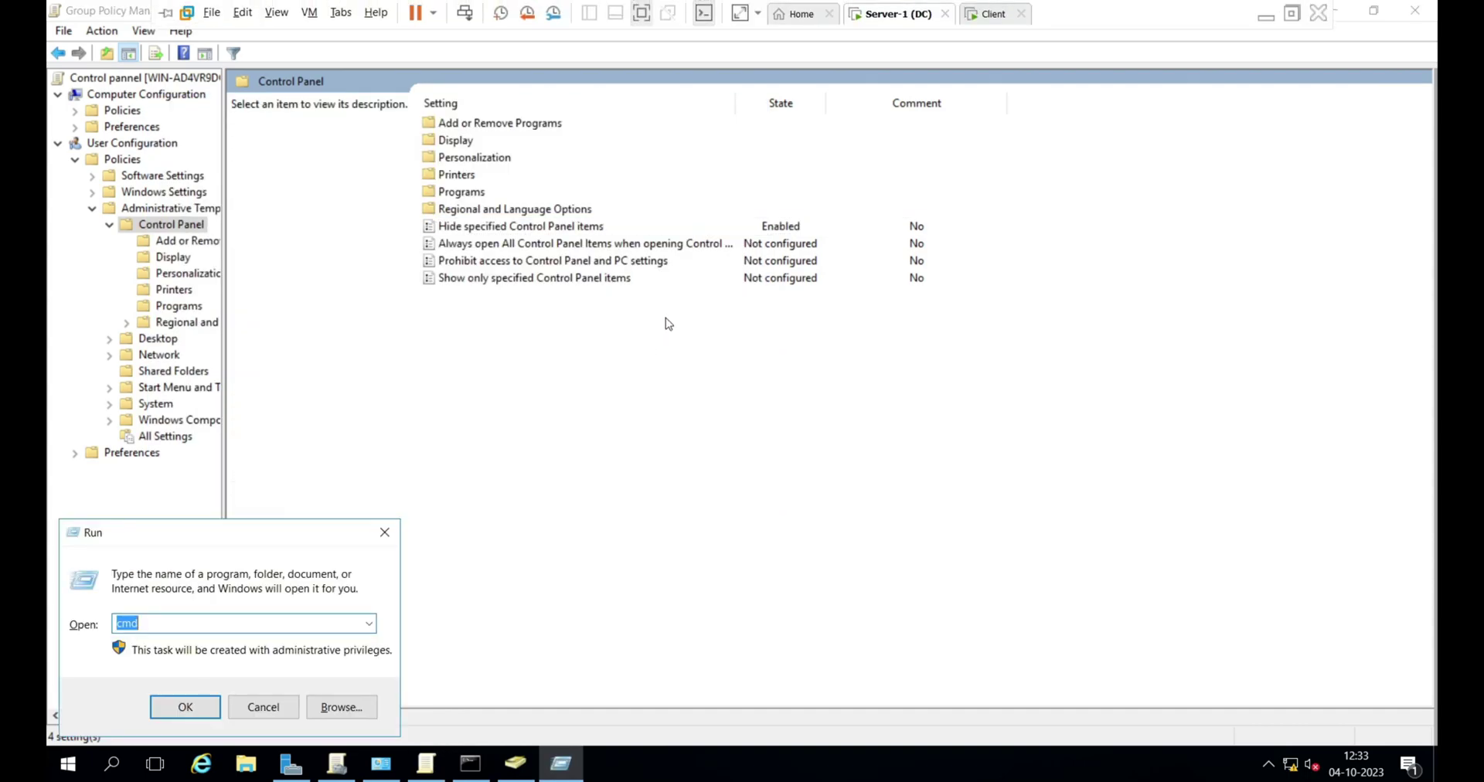
key(Return)
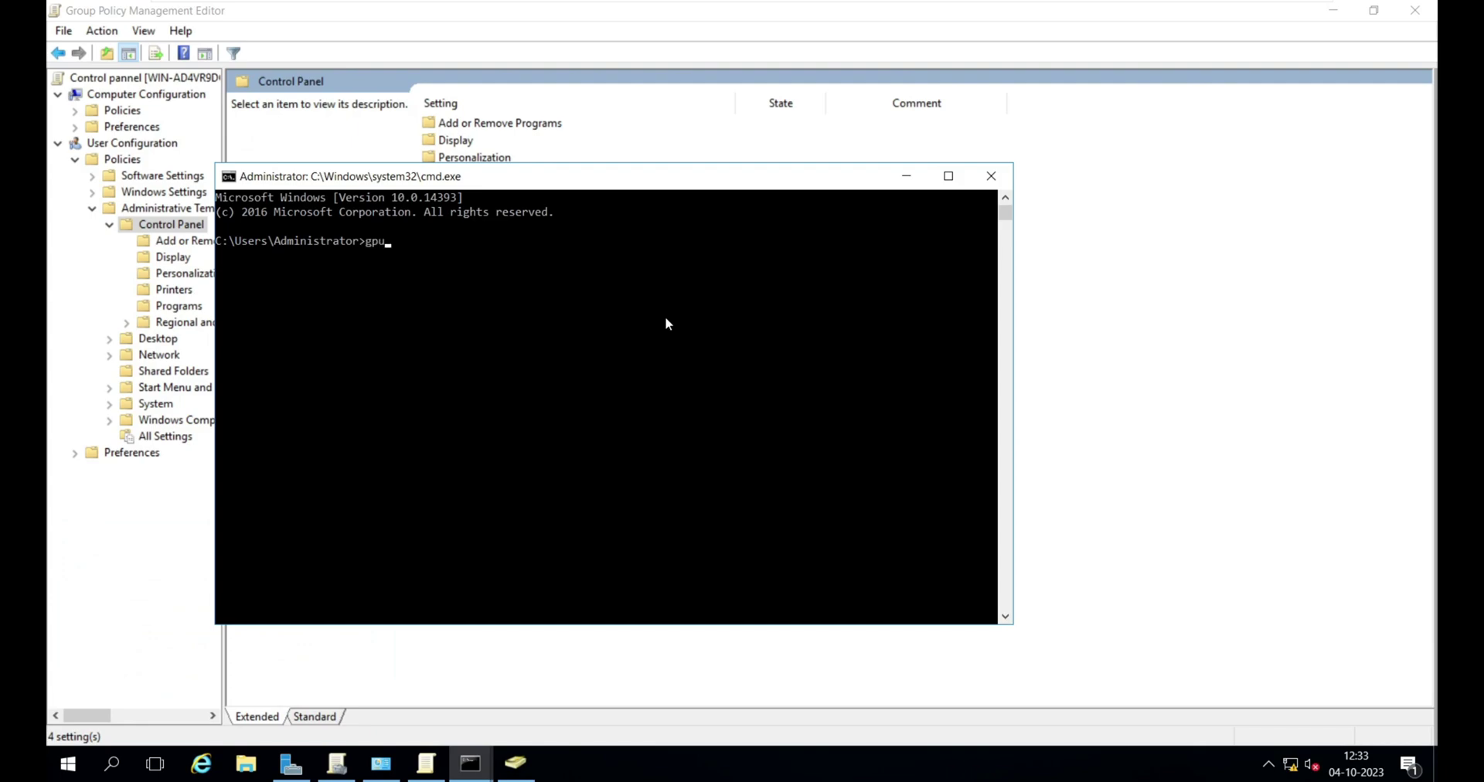
text(gpupdate /force)
key(Return)
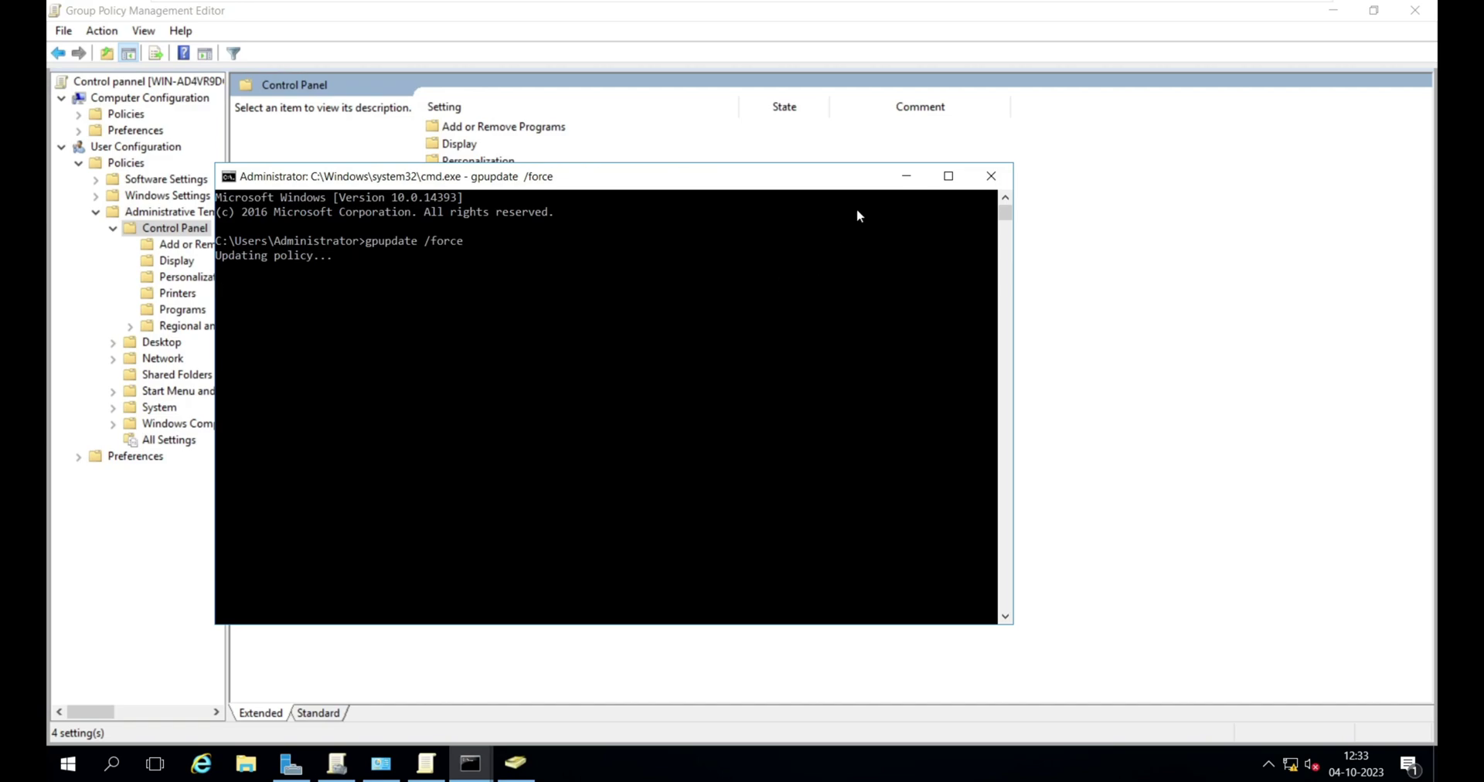
click(906, 175)
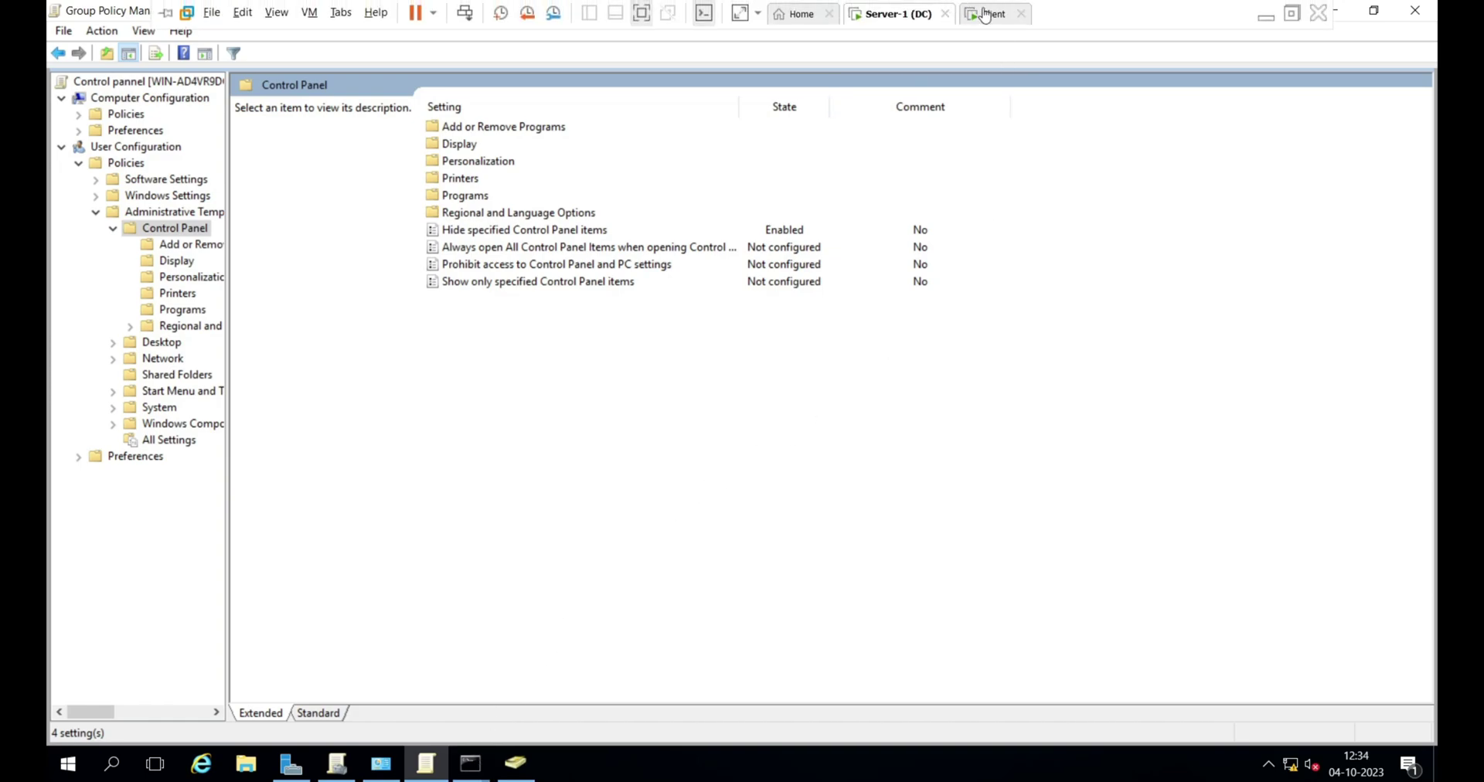
- On the client, run a forced Group Policy update from a Command Prompt
click(988, 15)
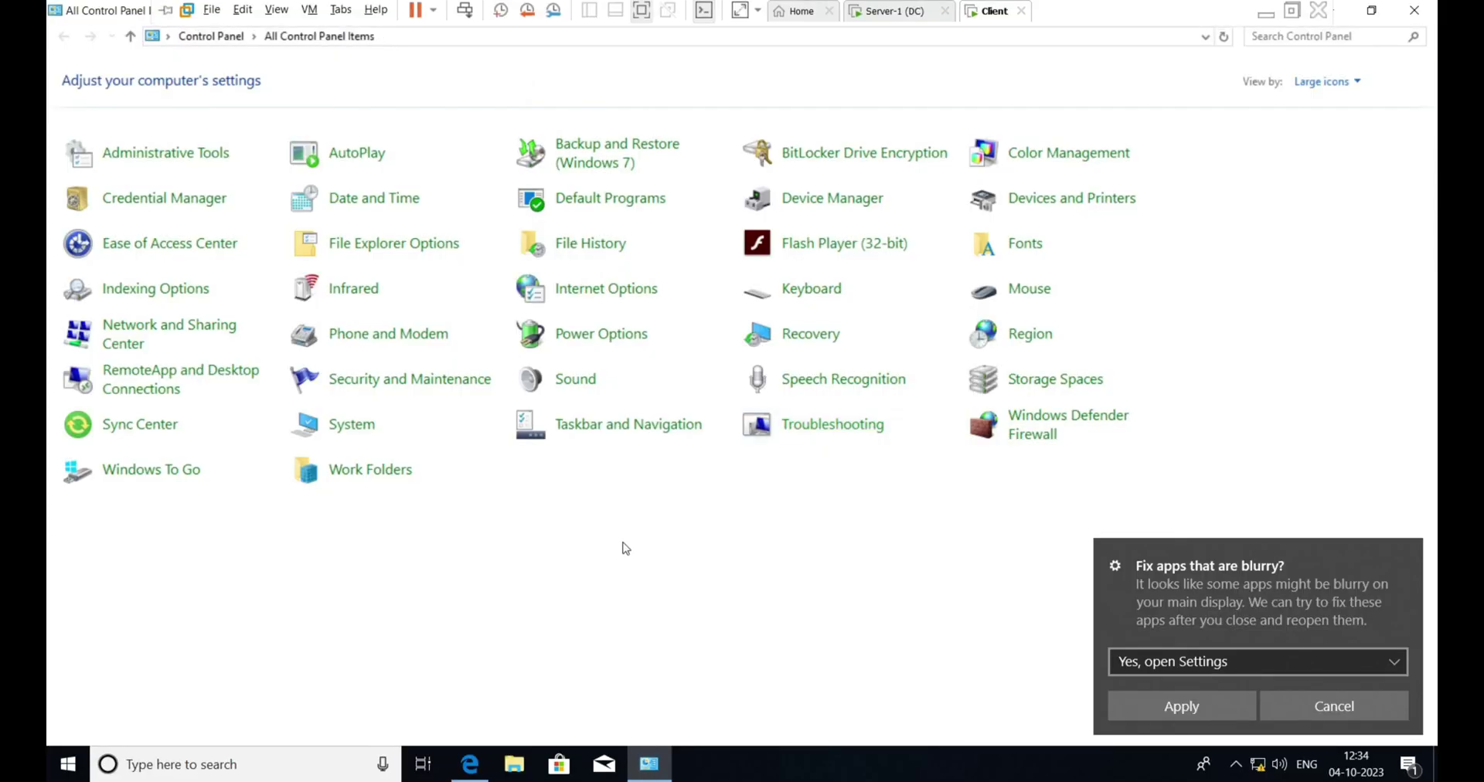
key(super+e)
key(super+r)
text(cmd)
key(Return)
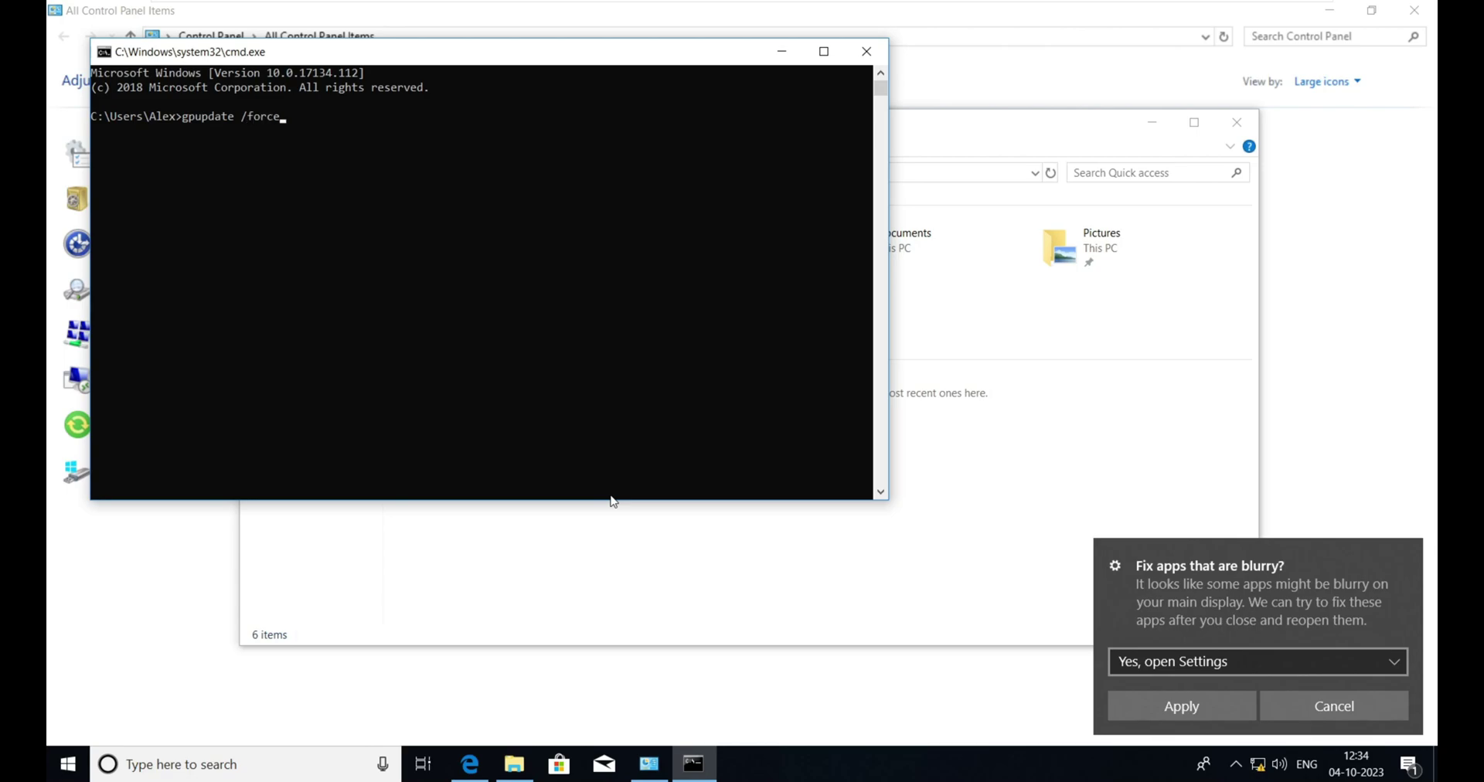
key(Return)
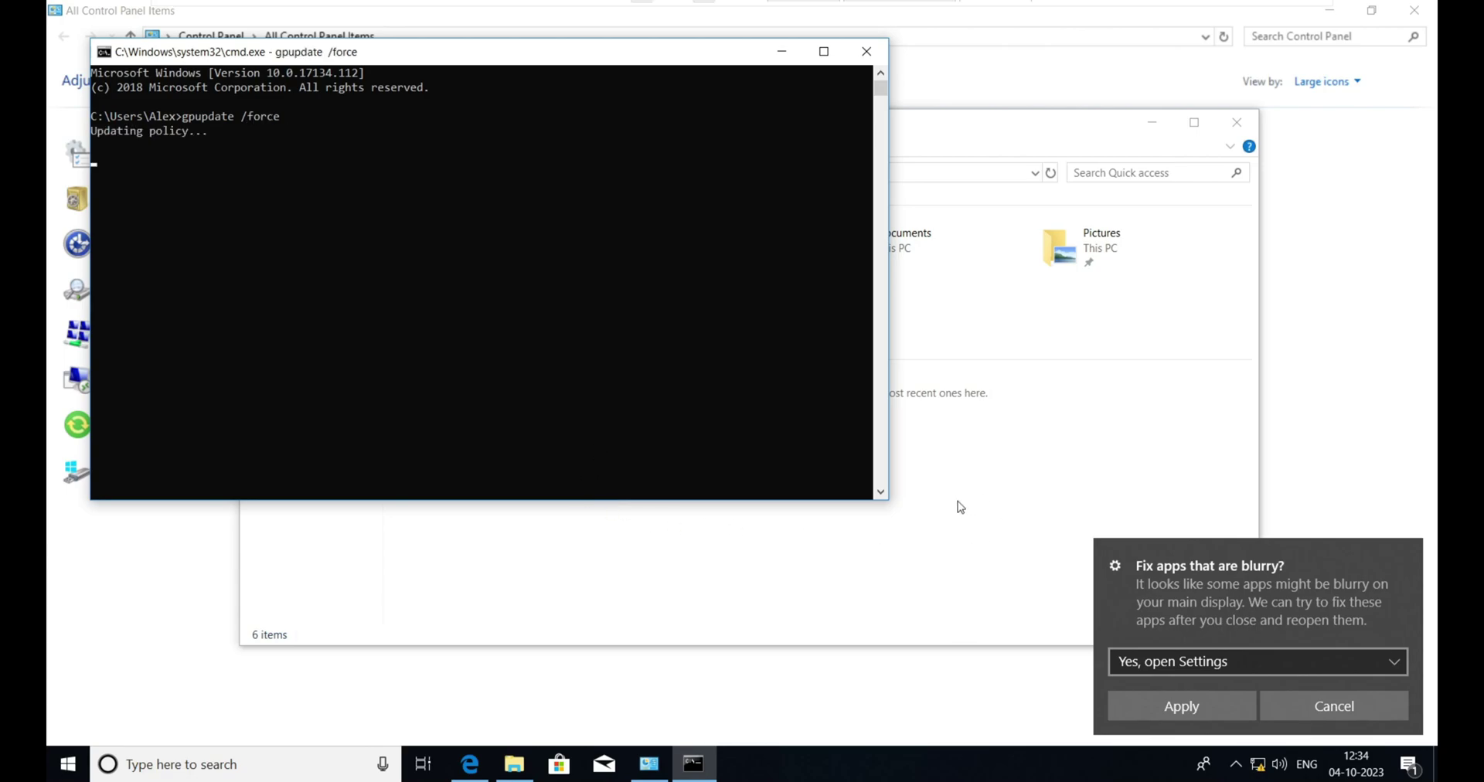
- Close File Explorer, the old Control Panel and the browser error window
click(961, 503)
click(1238, 123)
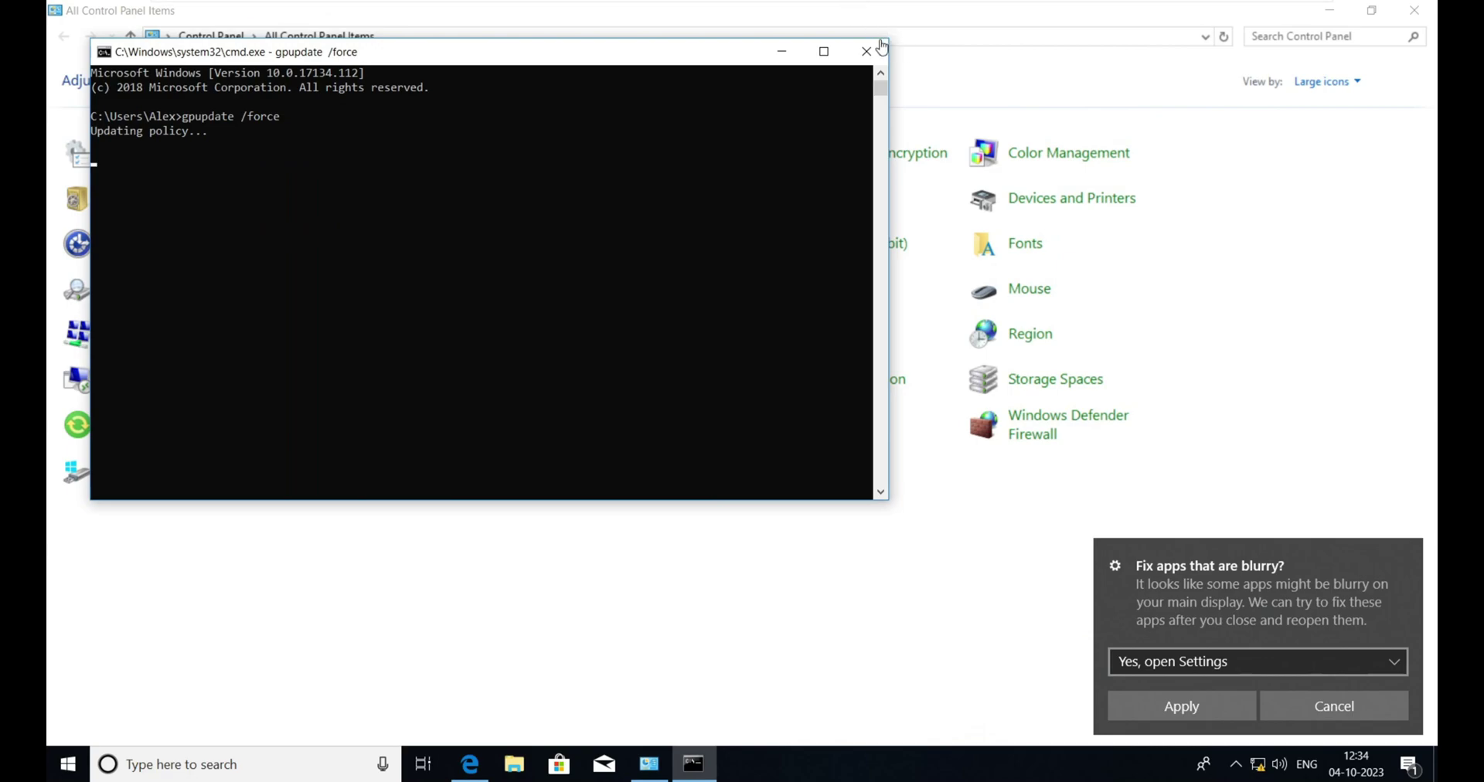
click(782, 51)
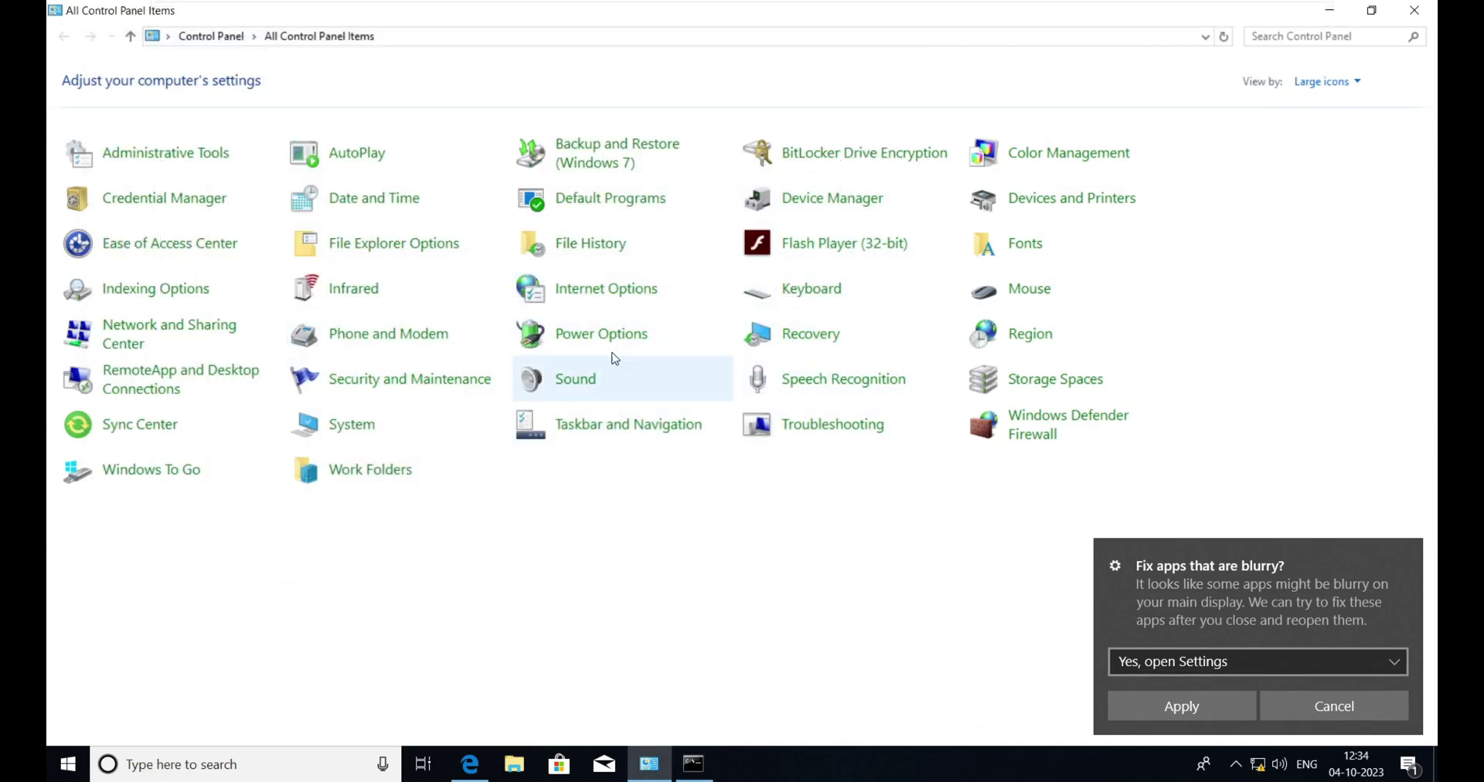
click(1414, 10)
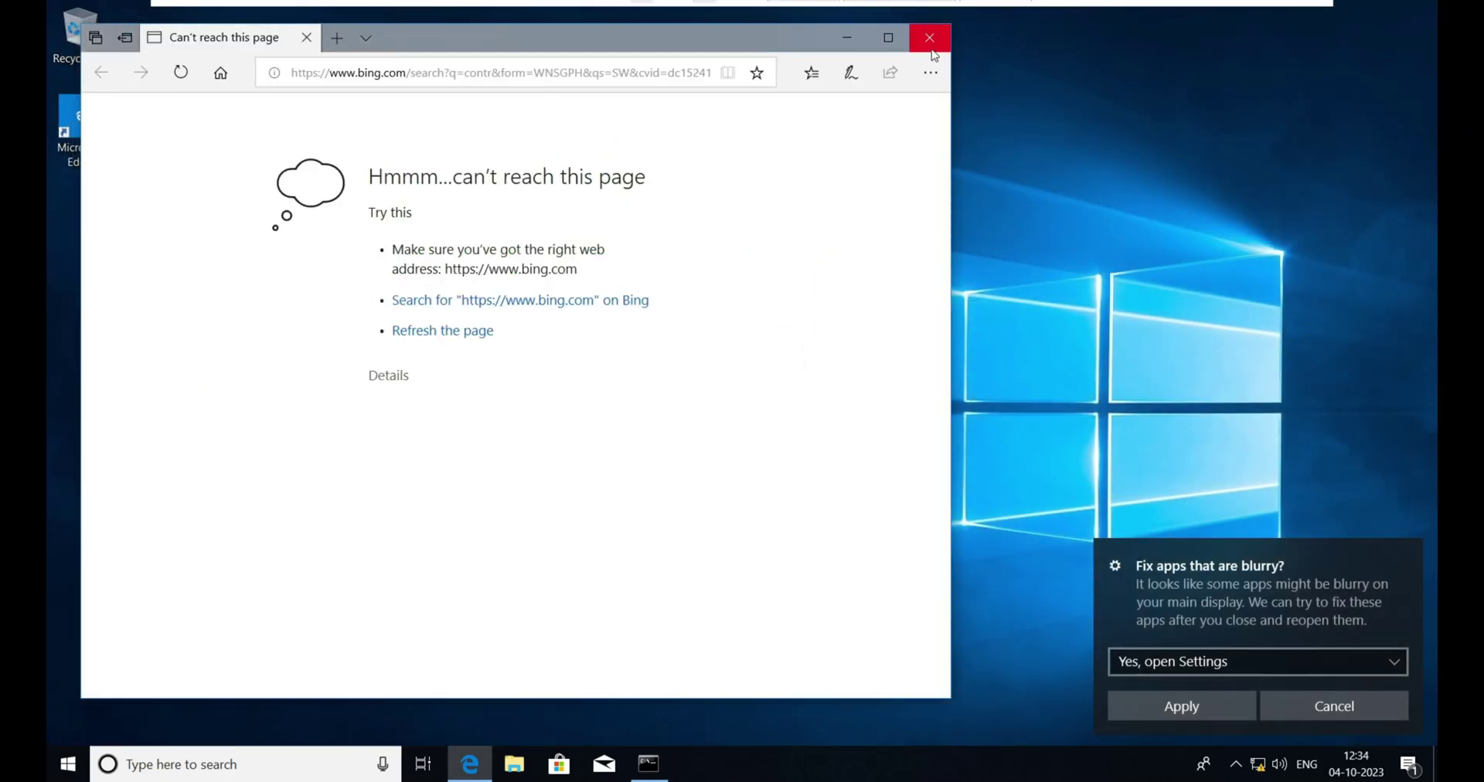
click(929, 37)
- Reopen Control Panel, confirm Programs and Features opens, then return to the server
key(super)
text(co)
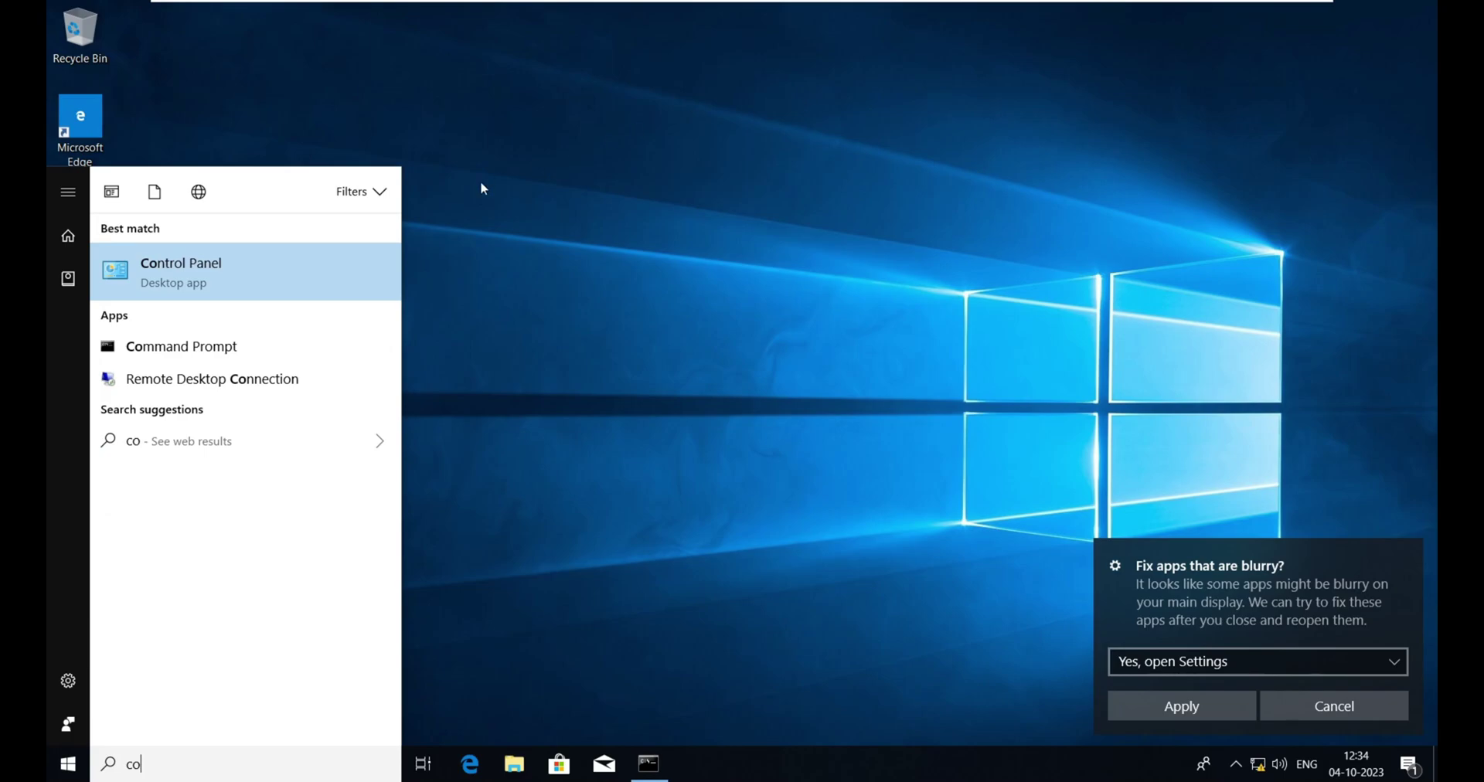
click(298, 276)
click(839, 343)
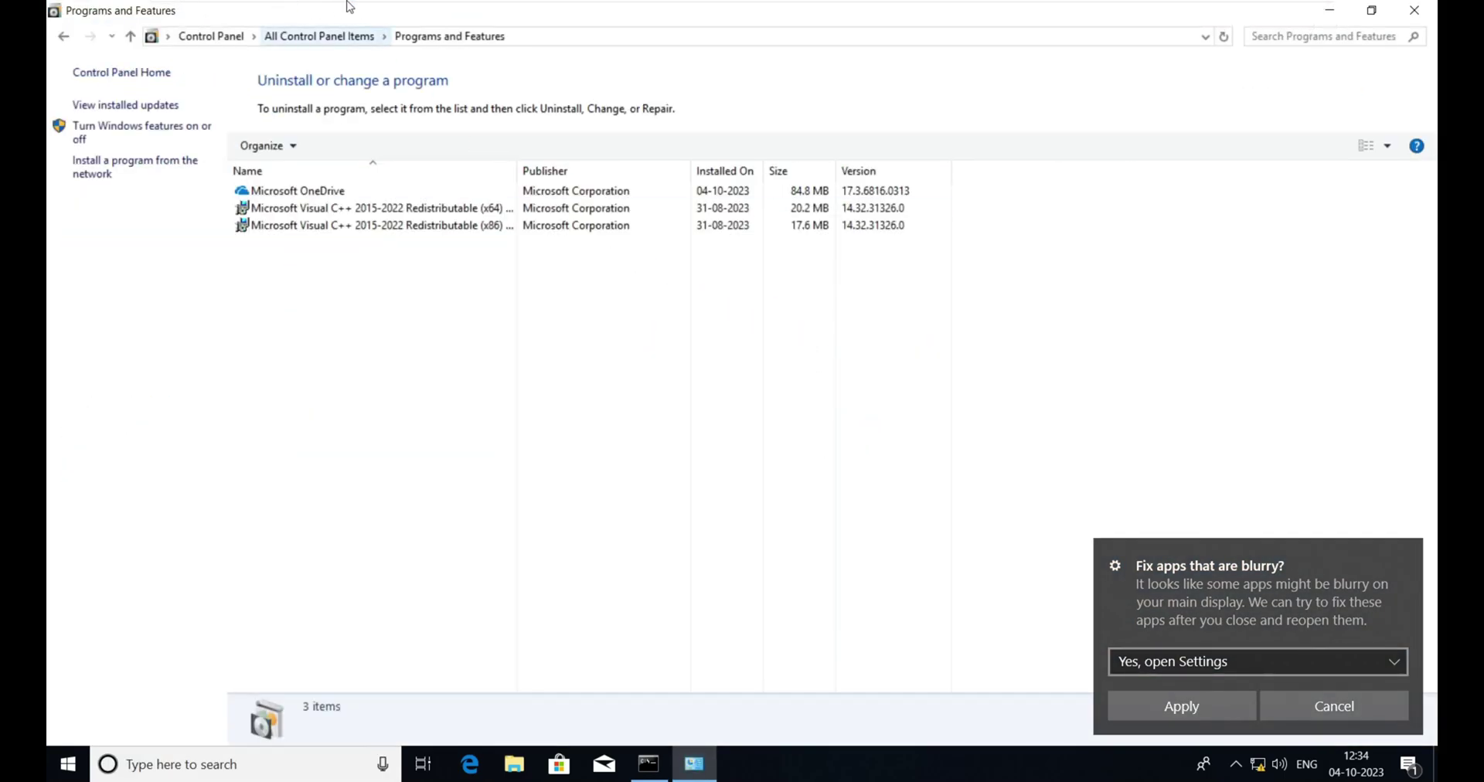
click(64, 36)
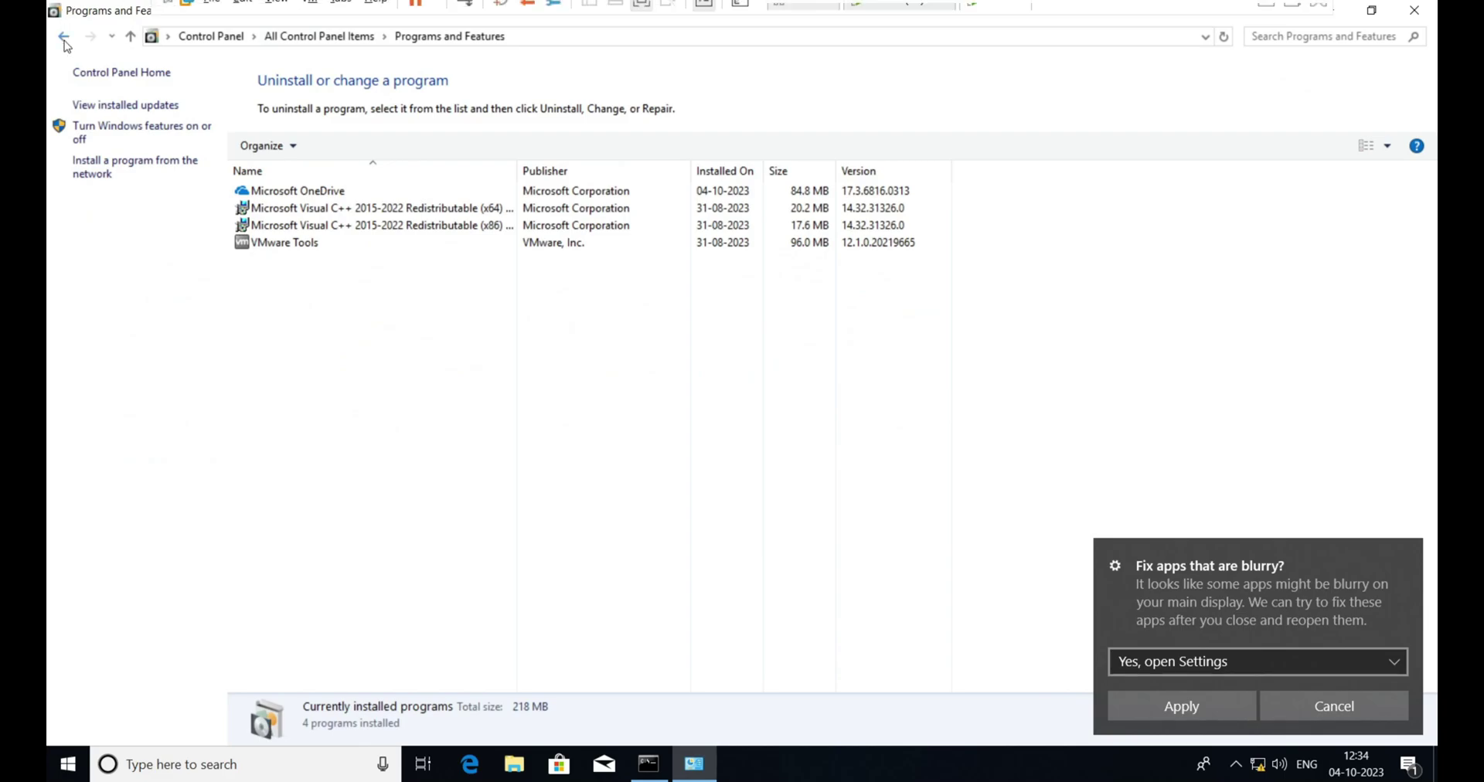
click(884, 25)
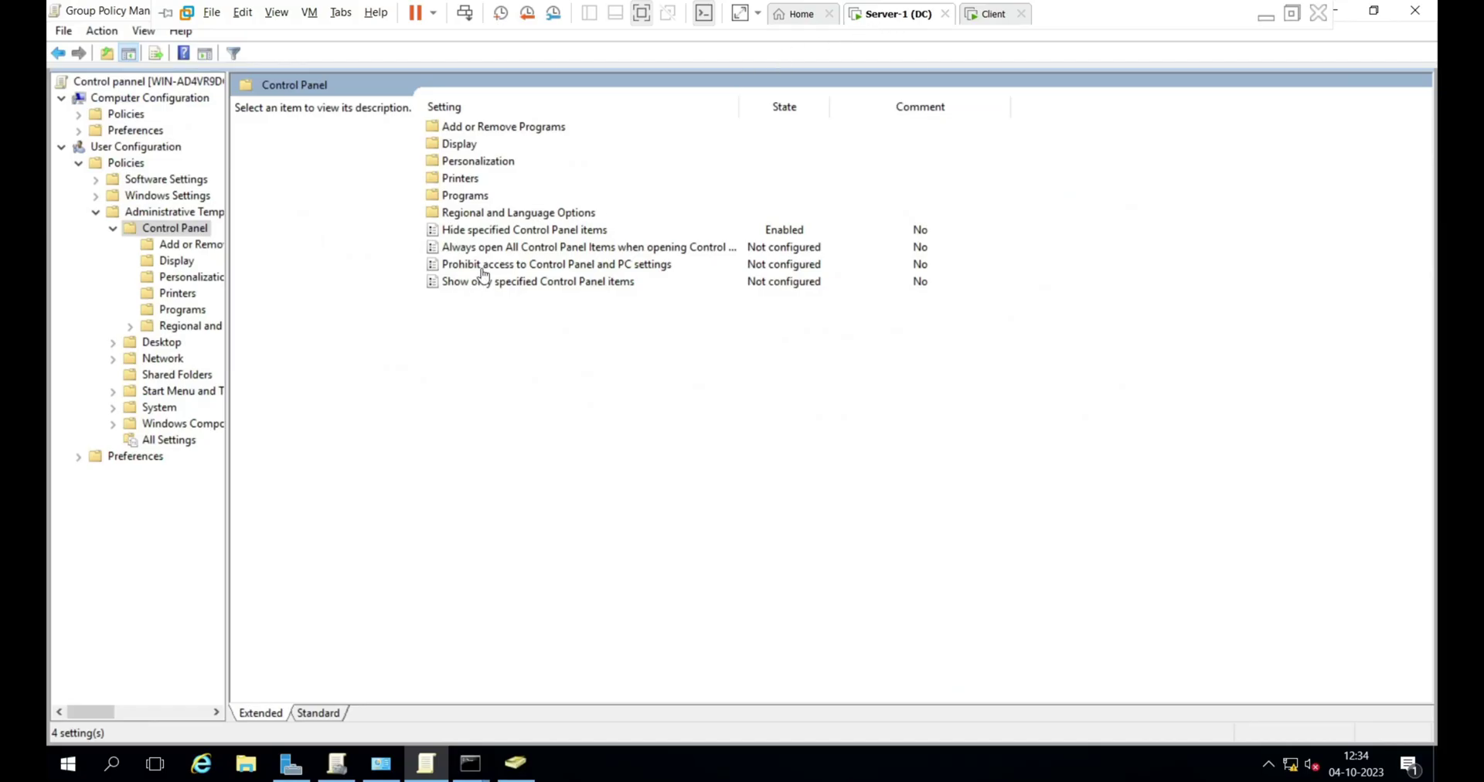
- Set the Hide specified Control Panel items policy to Disabled and apply it
click(489, 231)
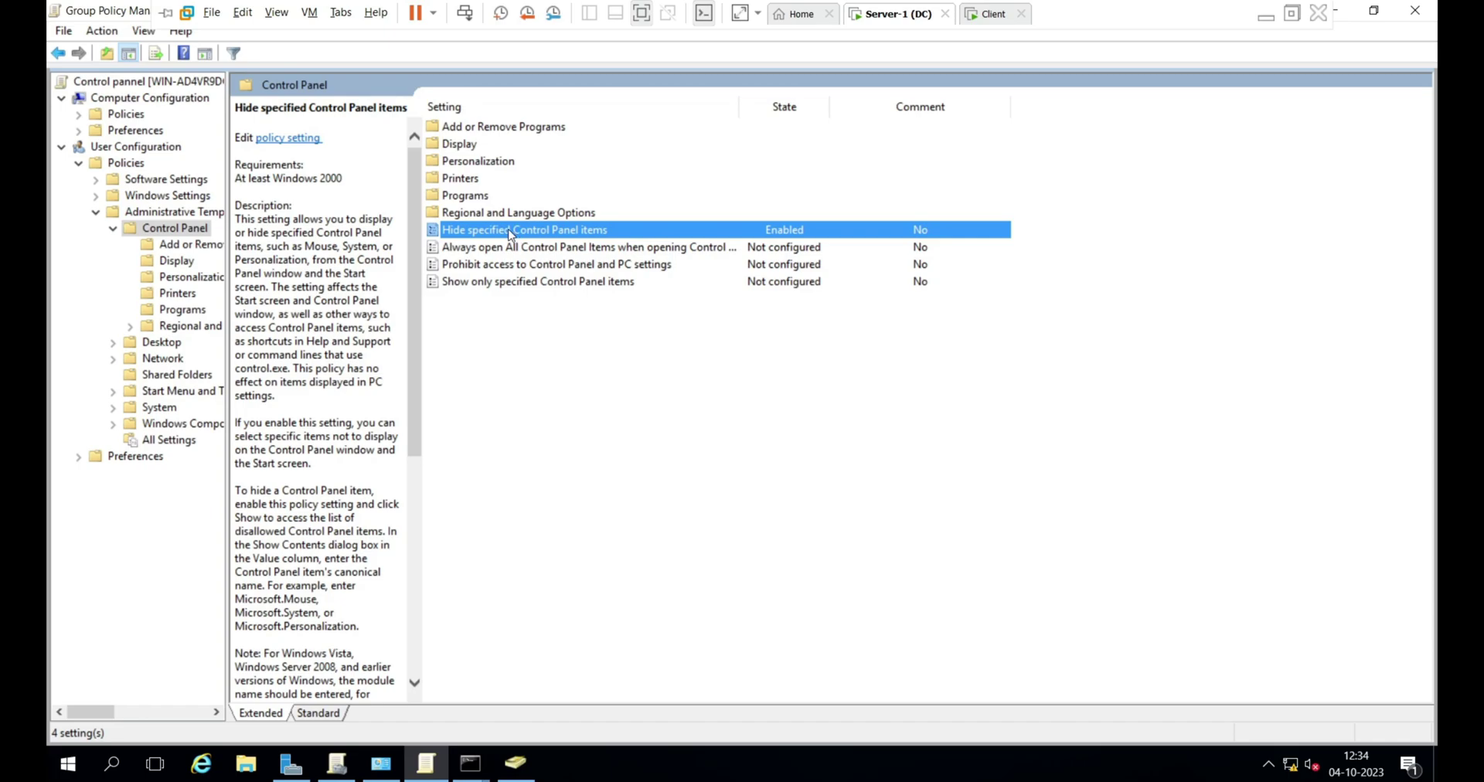
double_click(510, 231)
click(116, 164)
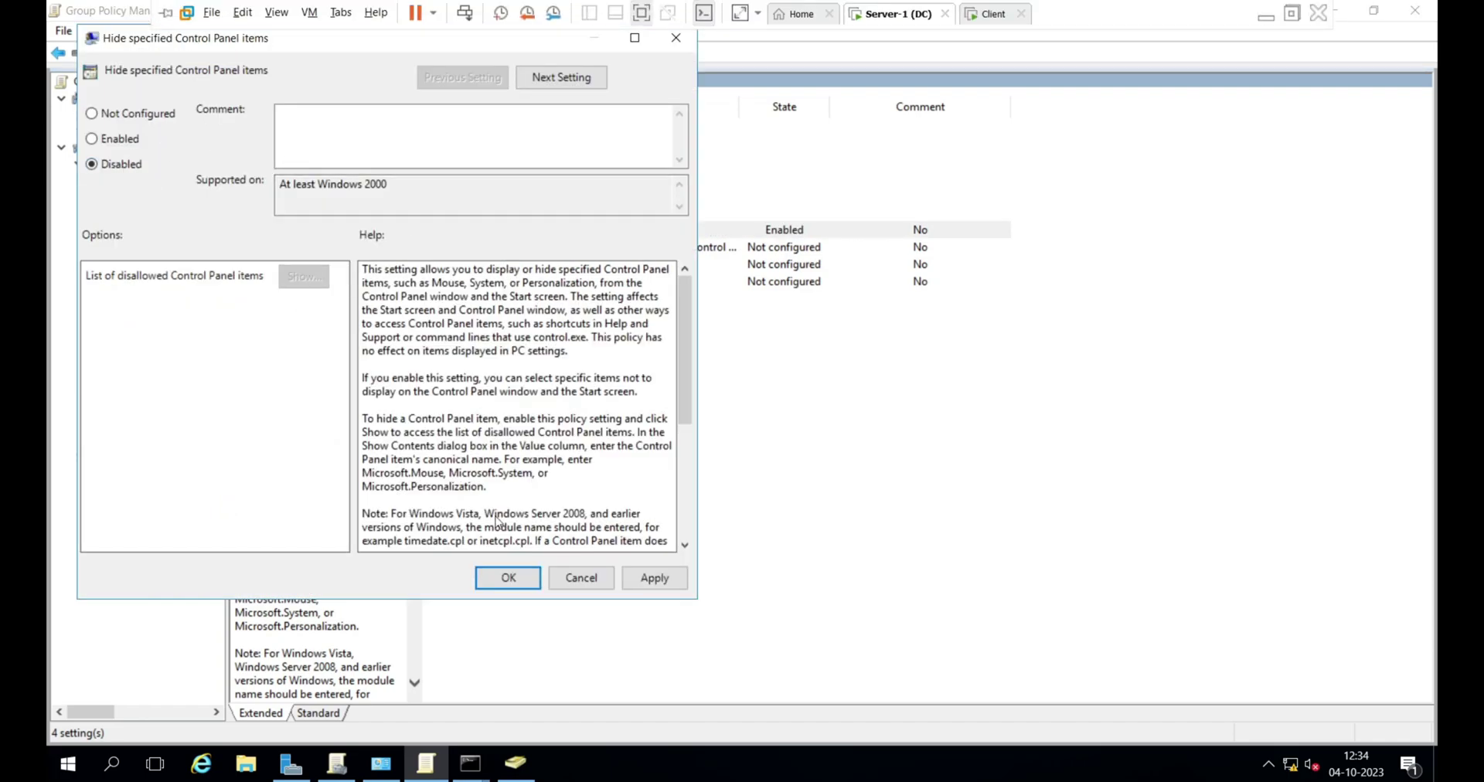
click(653, 577)
click(508, 579)
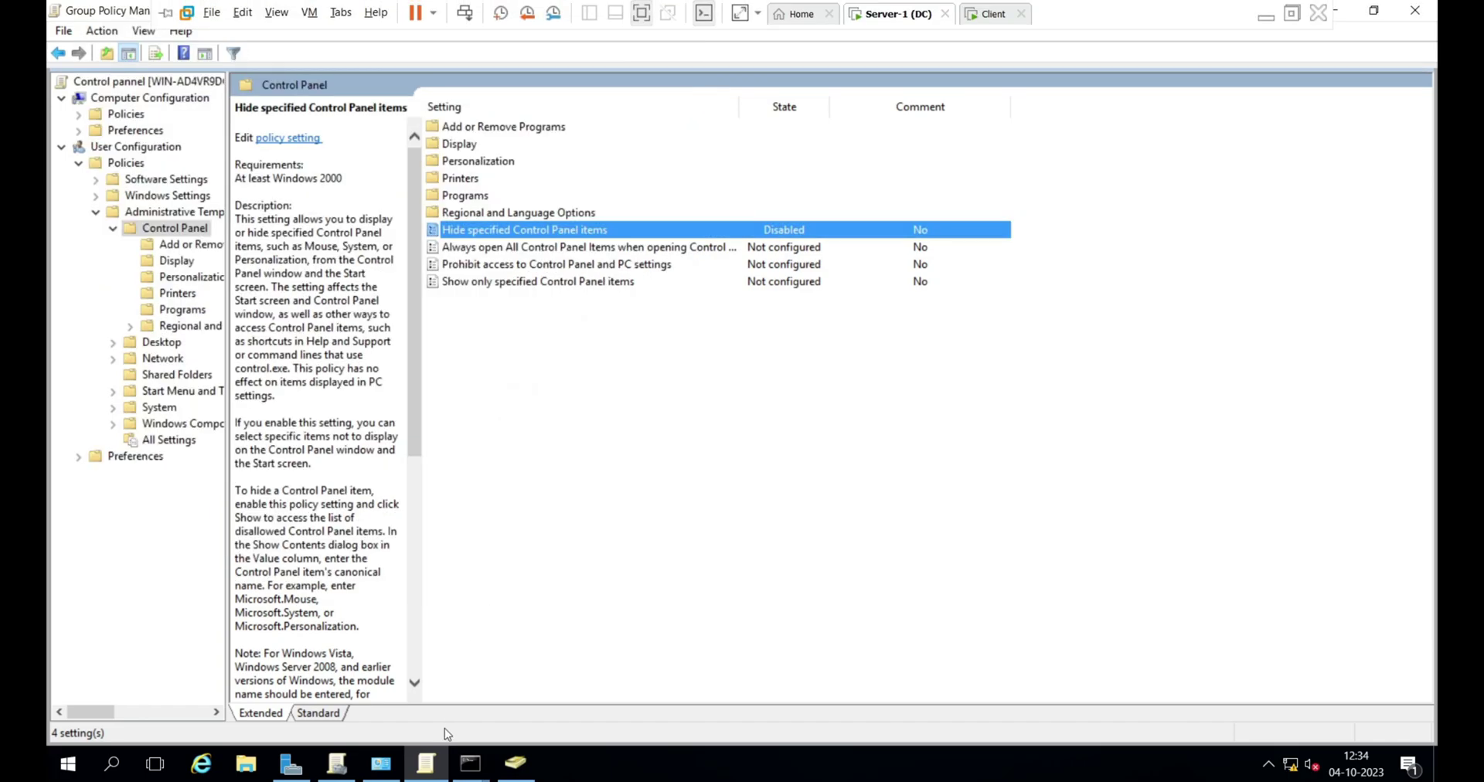
- Rerun gpupdate /force on the server, then return to the client machine
mouse_move(471, 763)
click(550, 648)
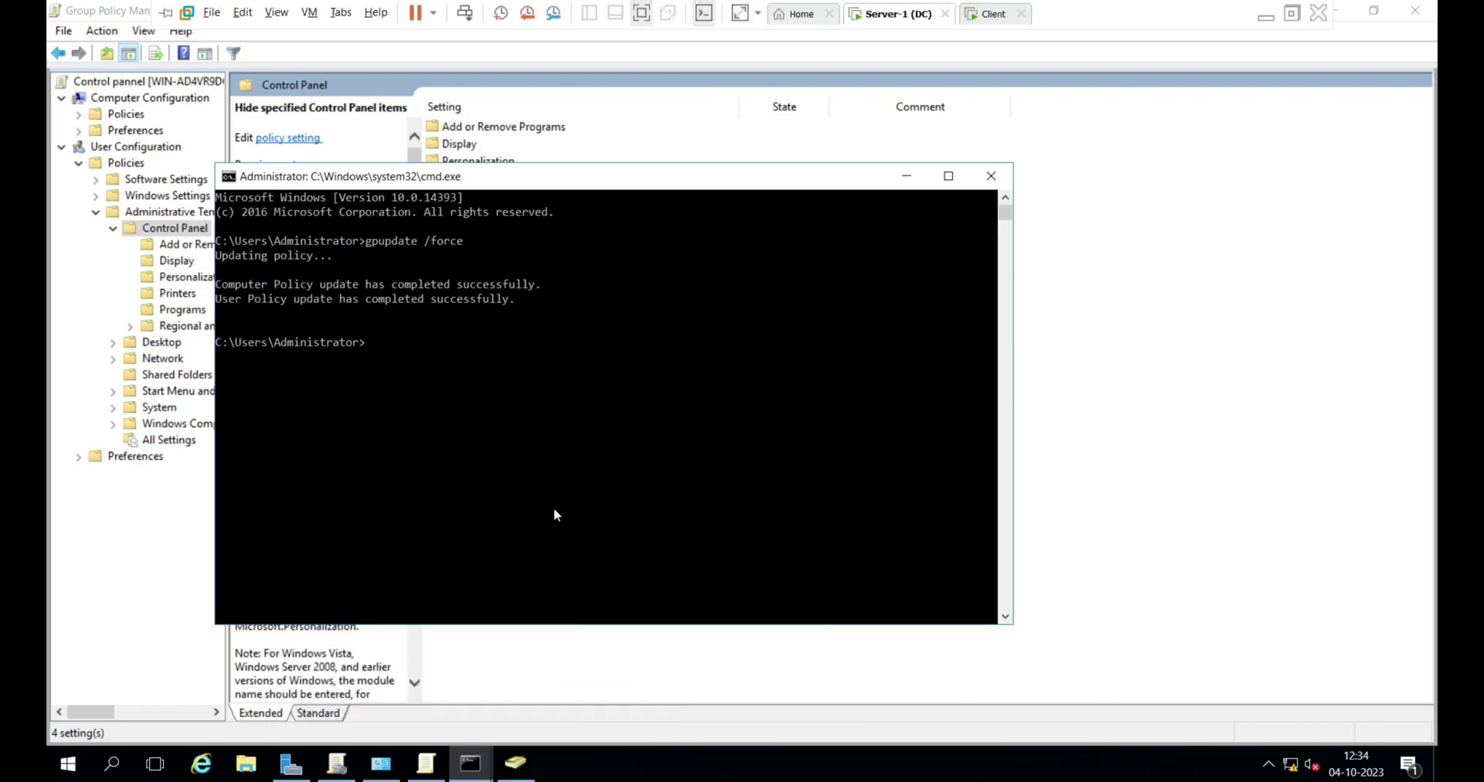
key(Up)
key(Return)
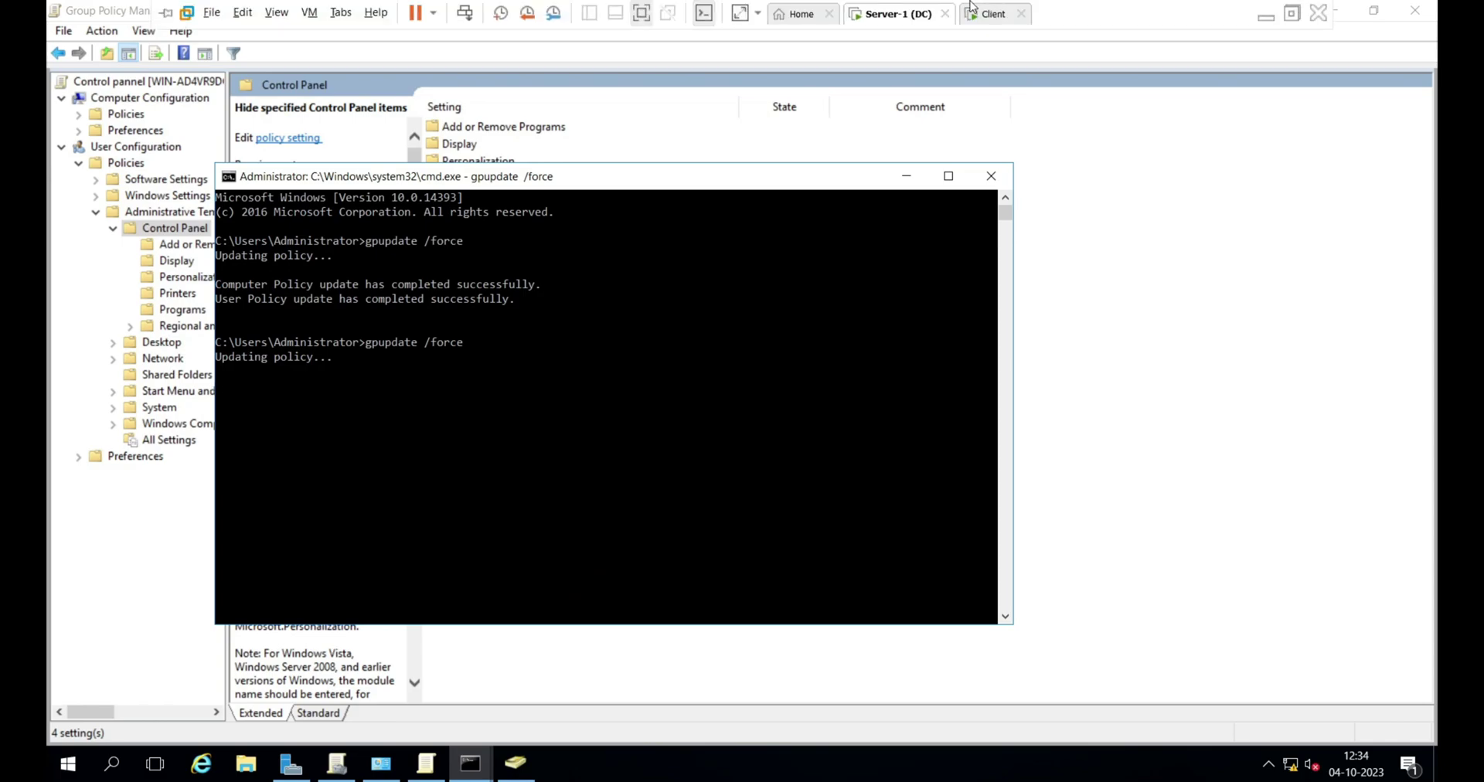
click(989, 12)
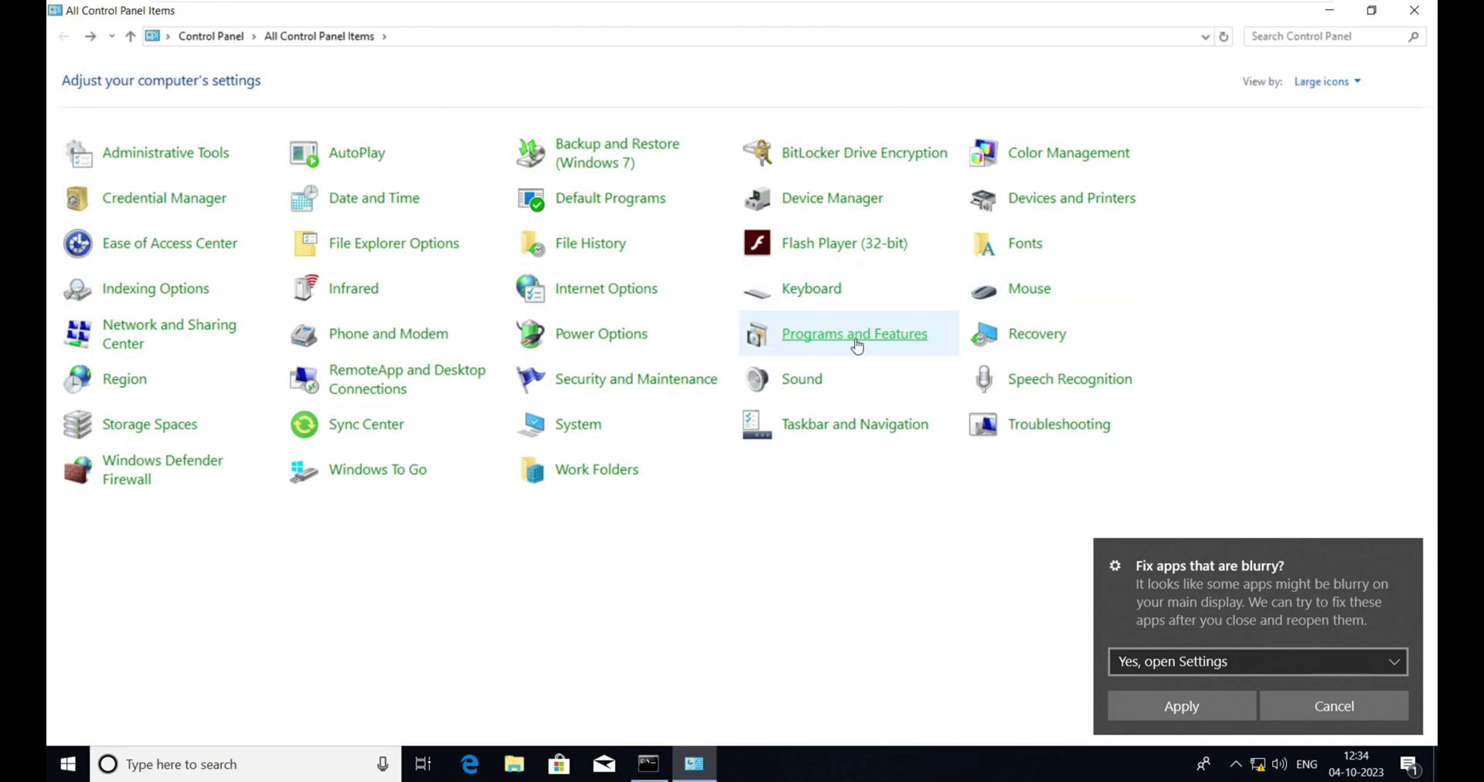
- Rerun gpupdate /force in the client's command prompt
click(646, 761)
click(657, 446)
key(Escape)
key(Up)
key(Return)
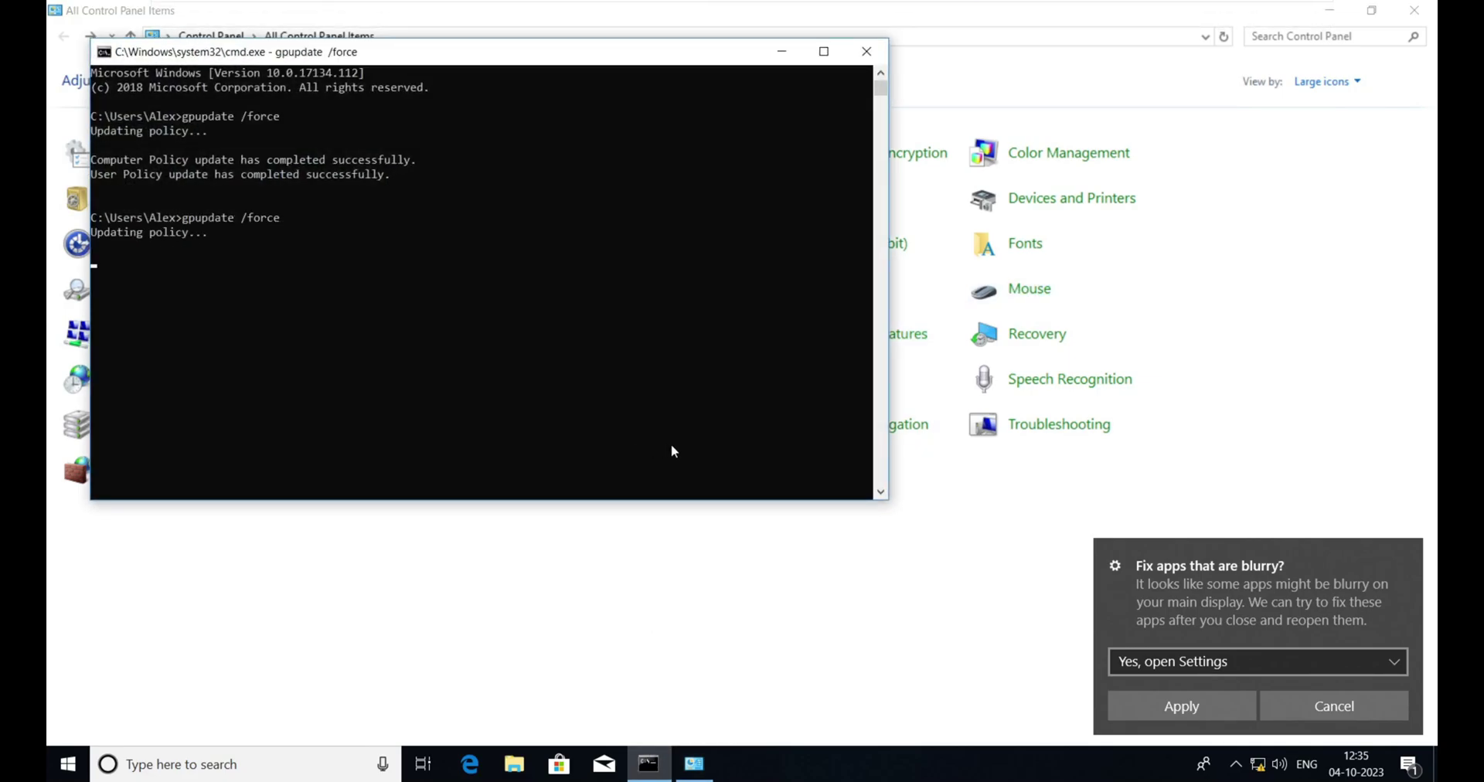
- Reopen Control Panel from Start search and open User Accounts to confirm it's back
click(657, 592)
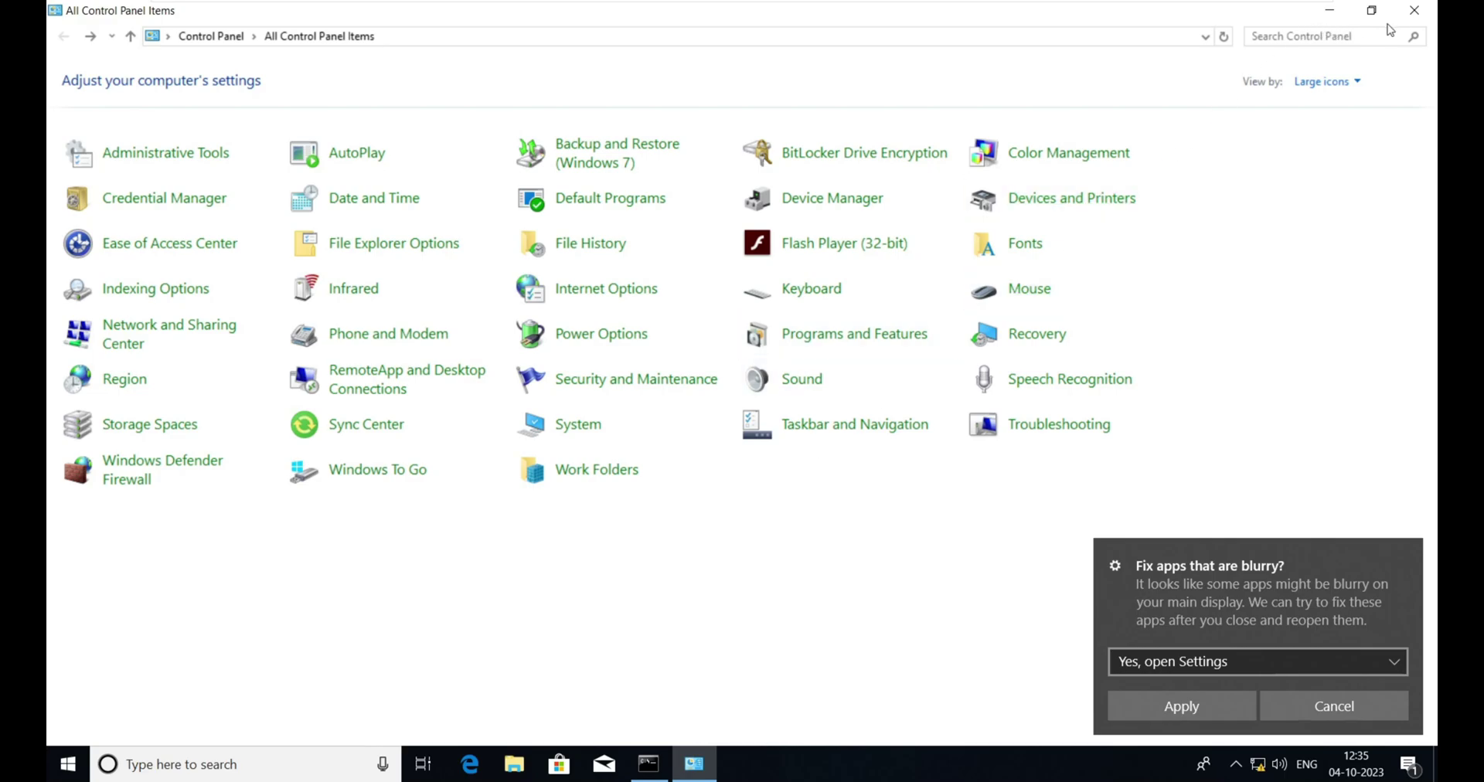
click(1414, 11)
key(super)
text(co)
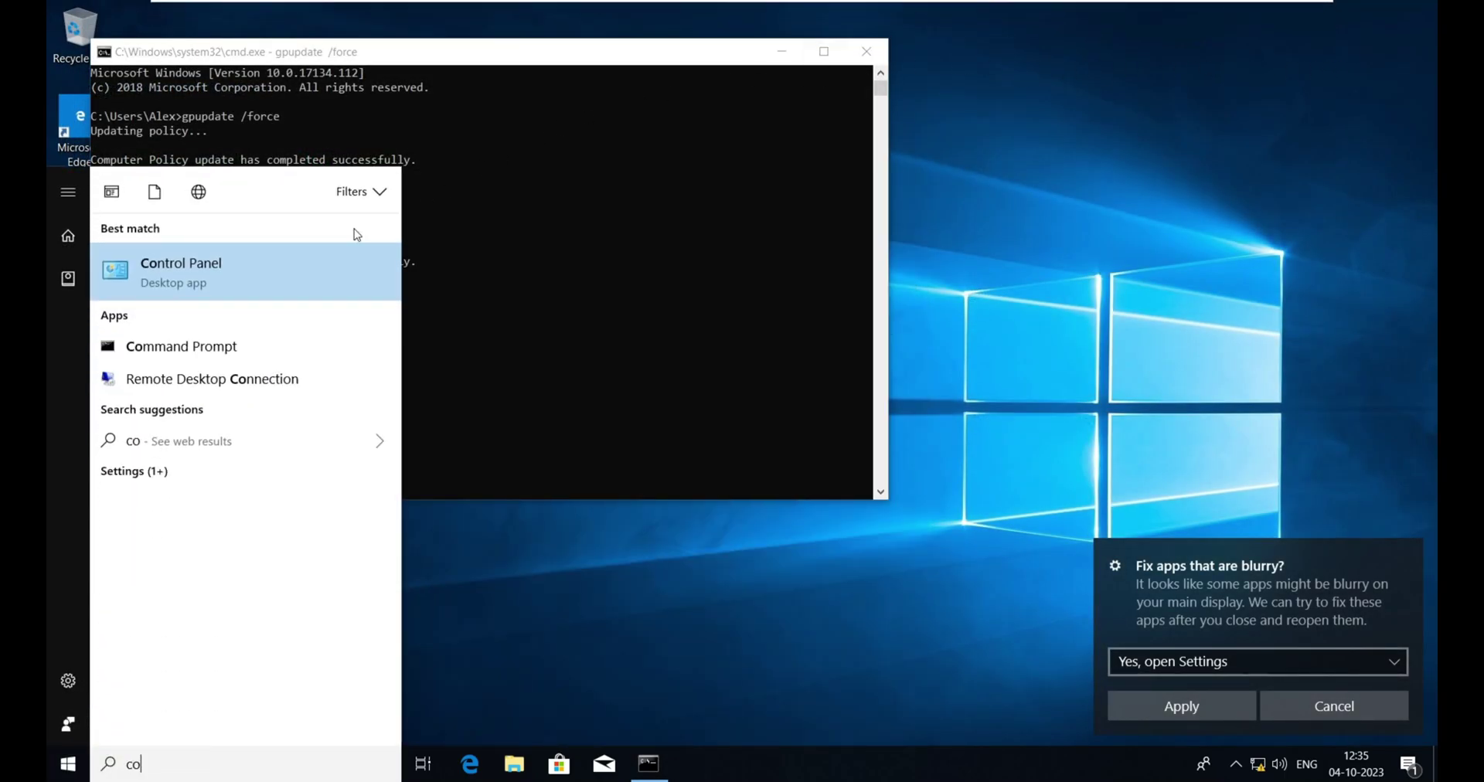
click(285, 281)
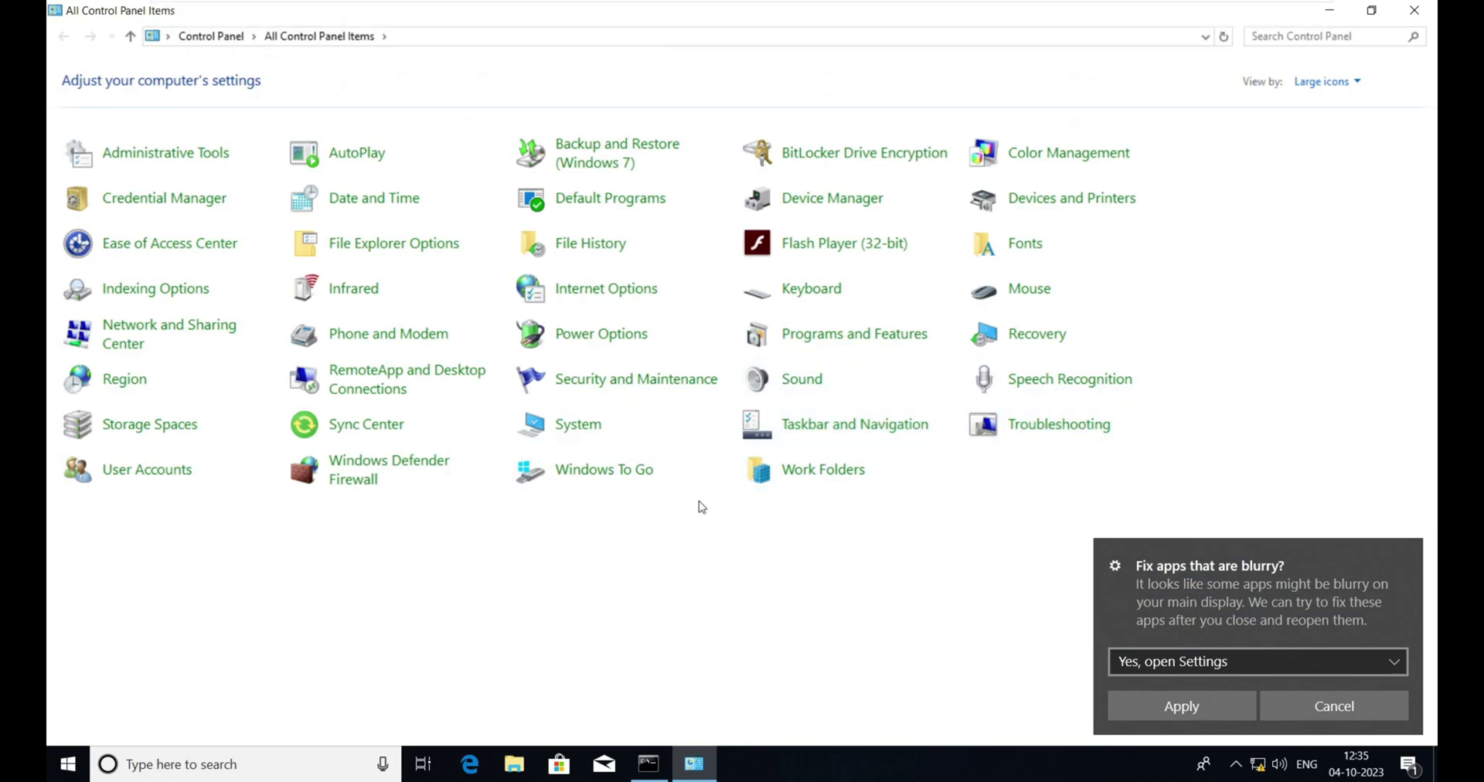
click(154, 471)
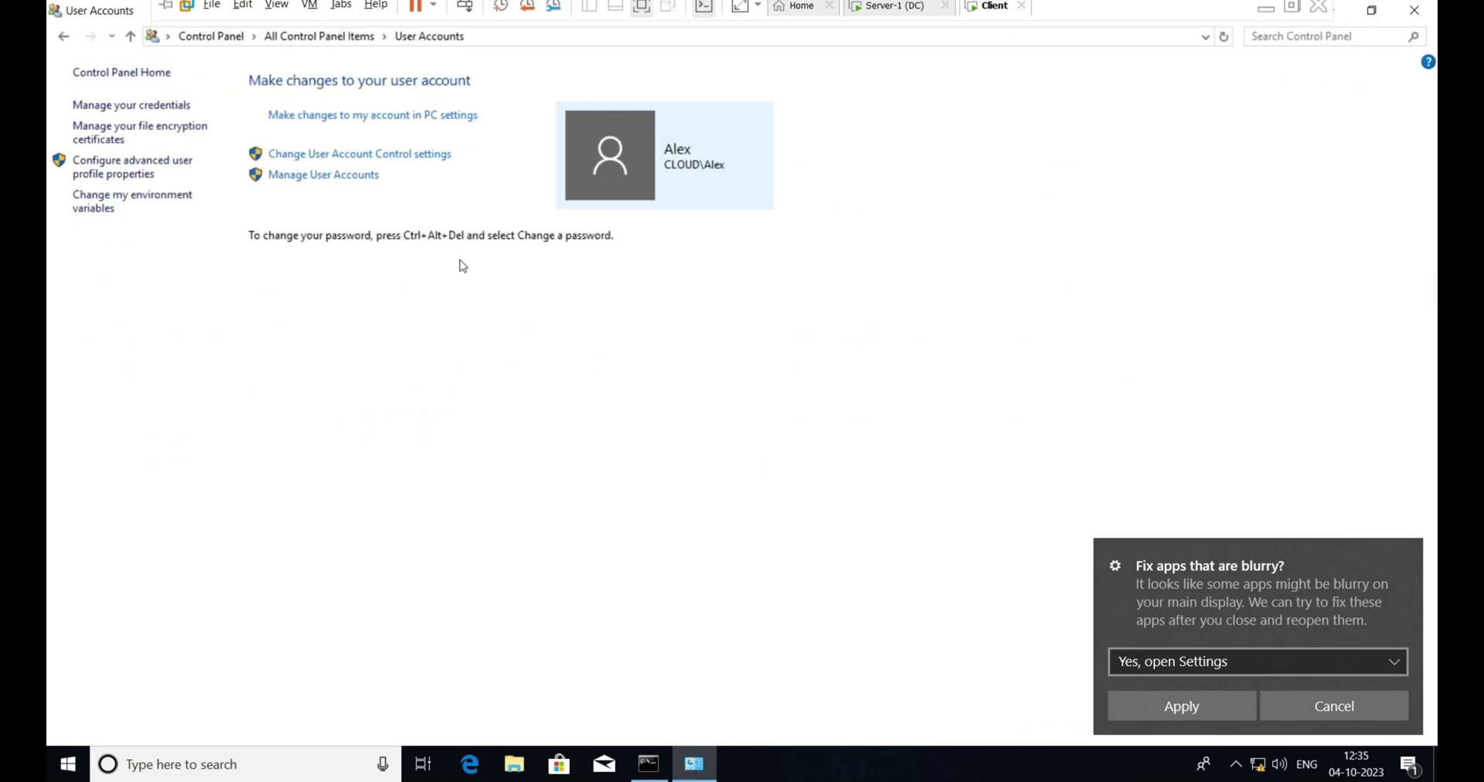
- Close User Accounts and the client command prompt, then go back to Server-1
click(1414, 10)
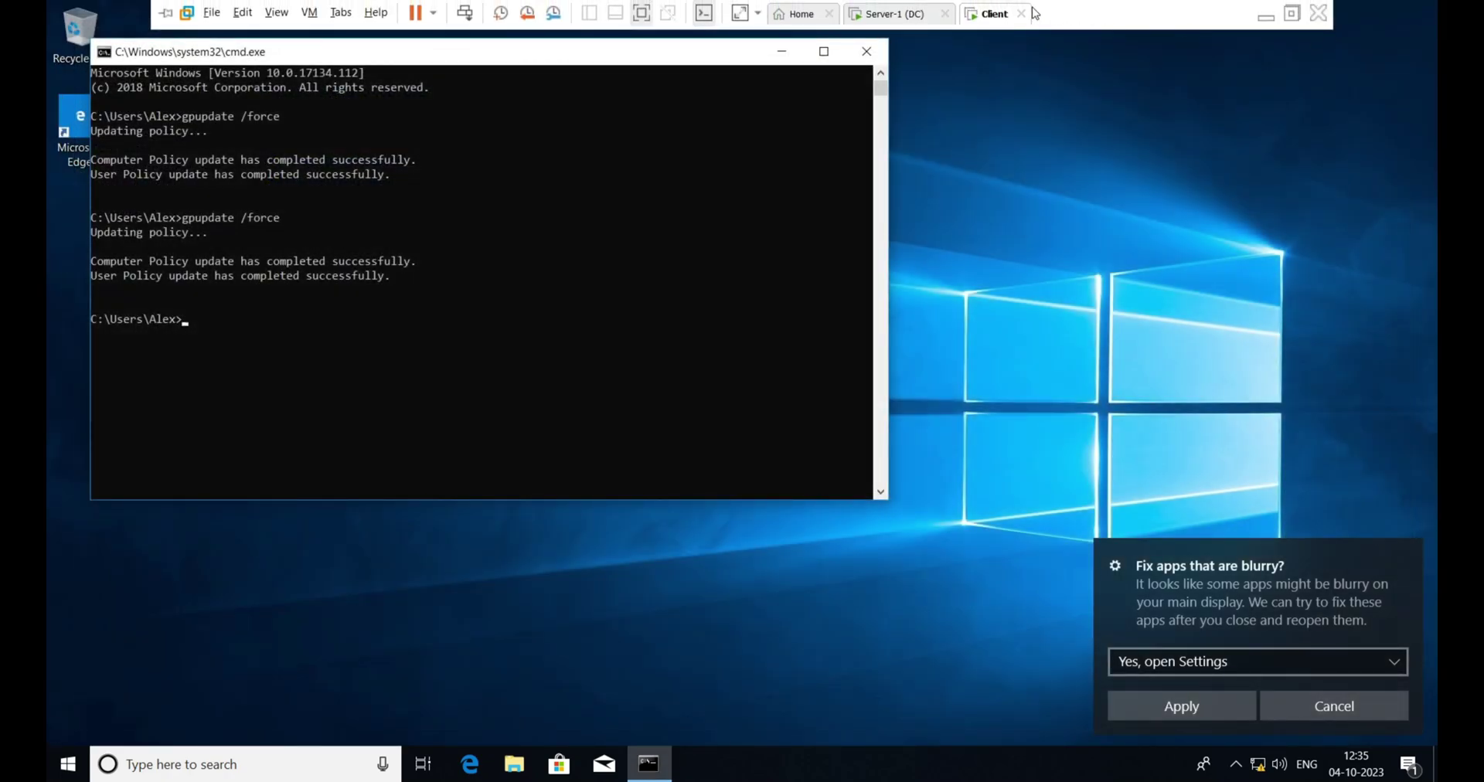
click(866, 51)
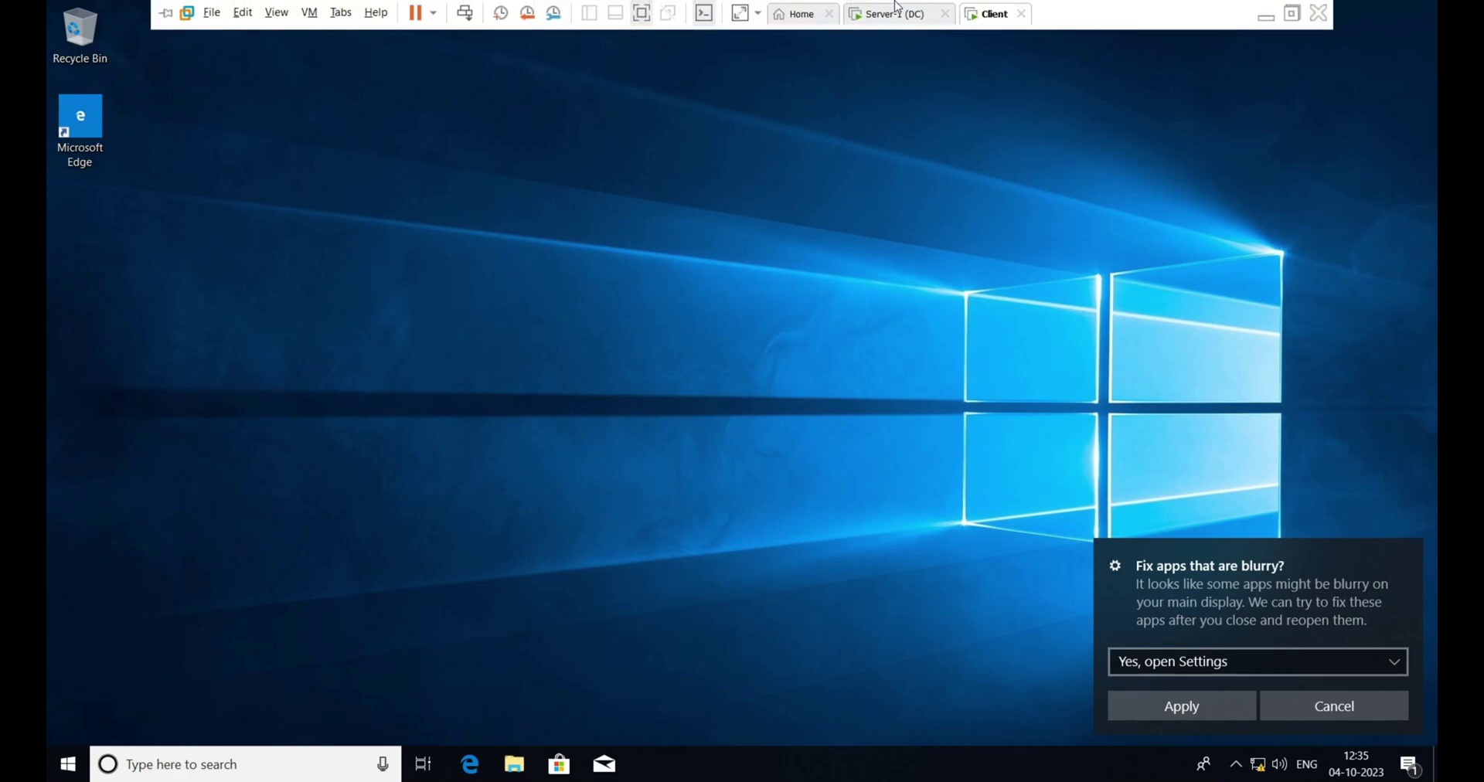
click(897, 11)
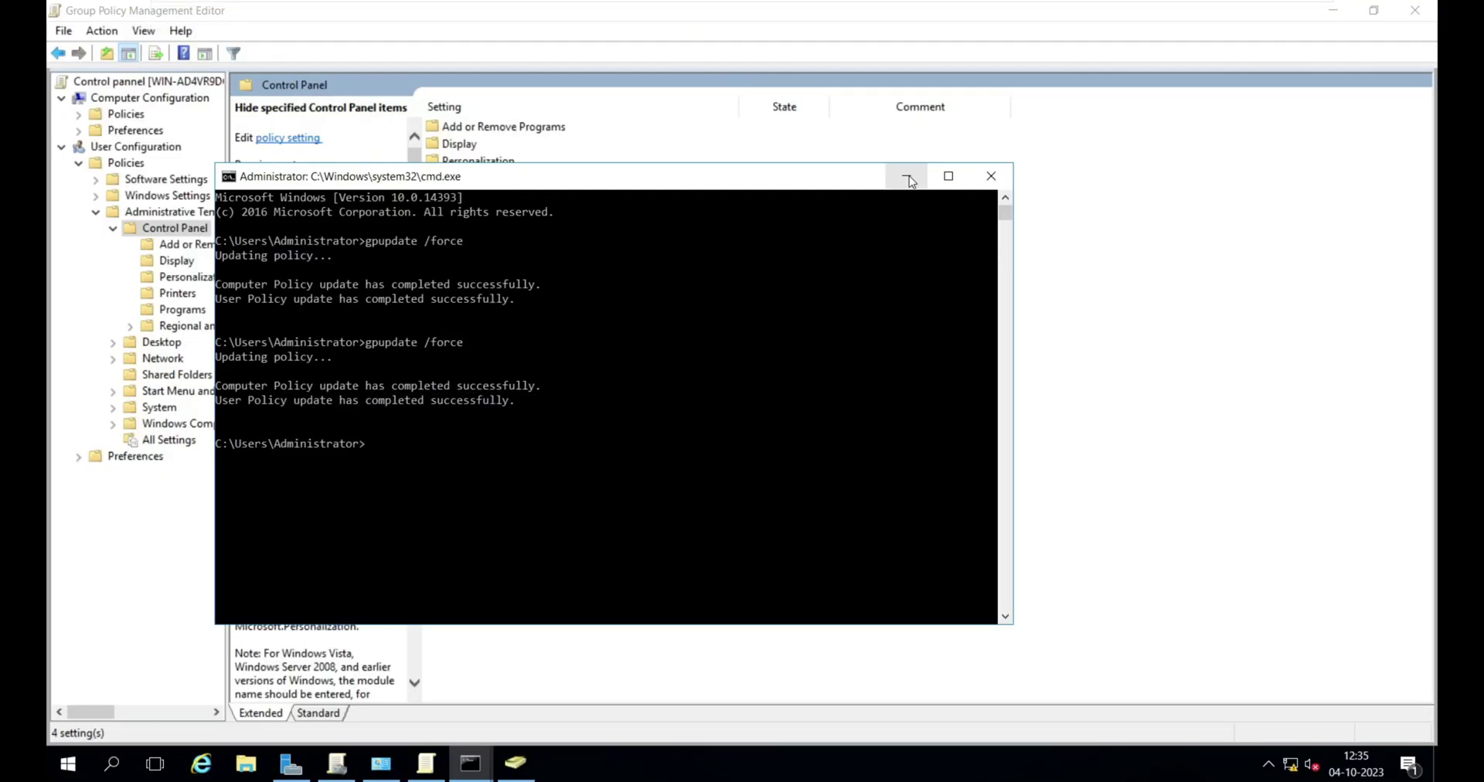
- Enable the Prohibit access to Control Panel and PC settings policy
click(909, 178)
click(518, 265)
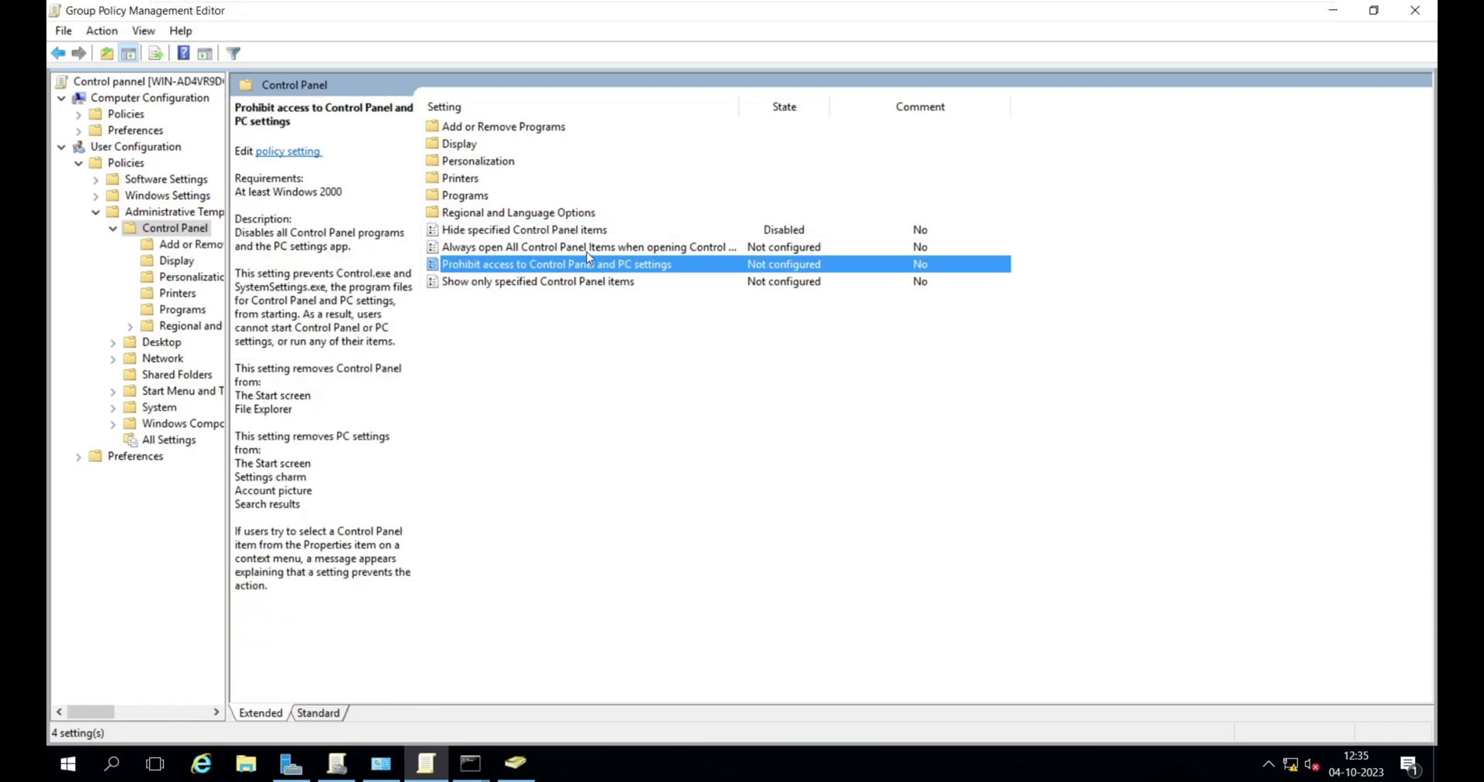
double_click(547, 267)
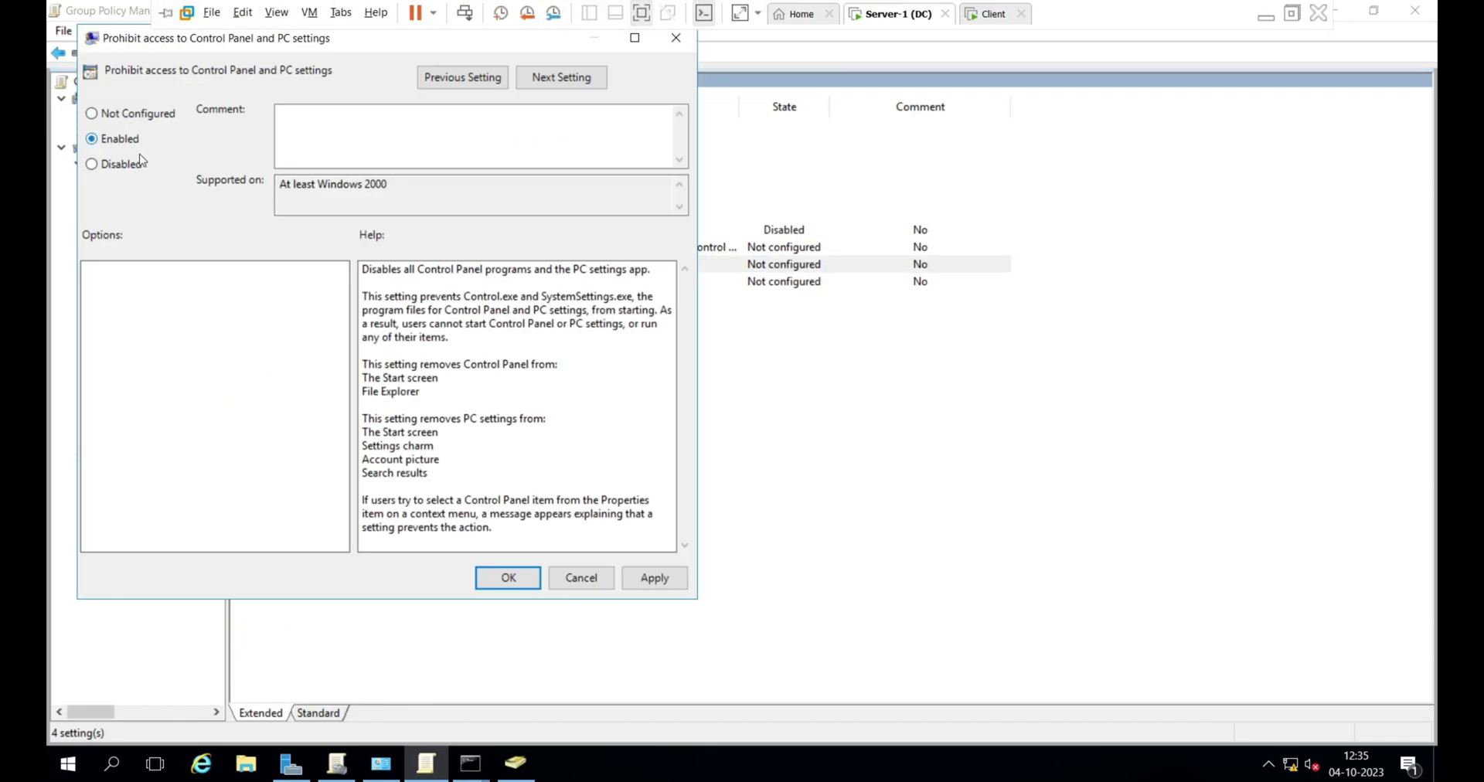
click(506, 578)
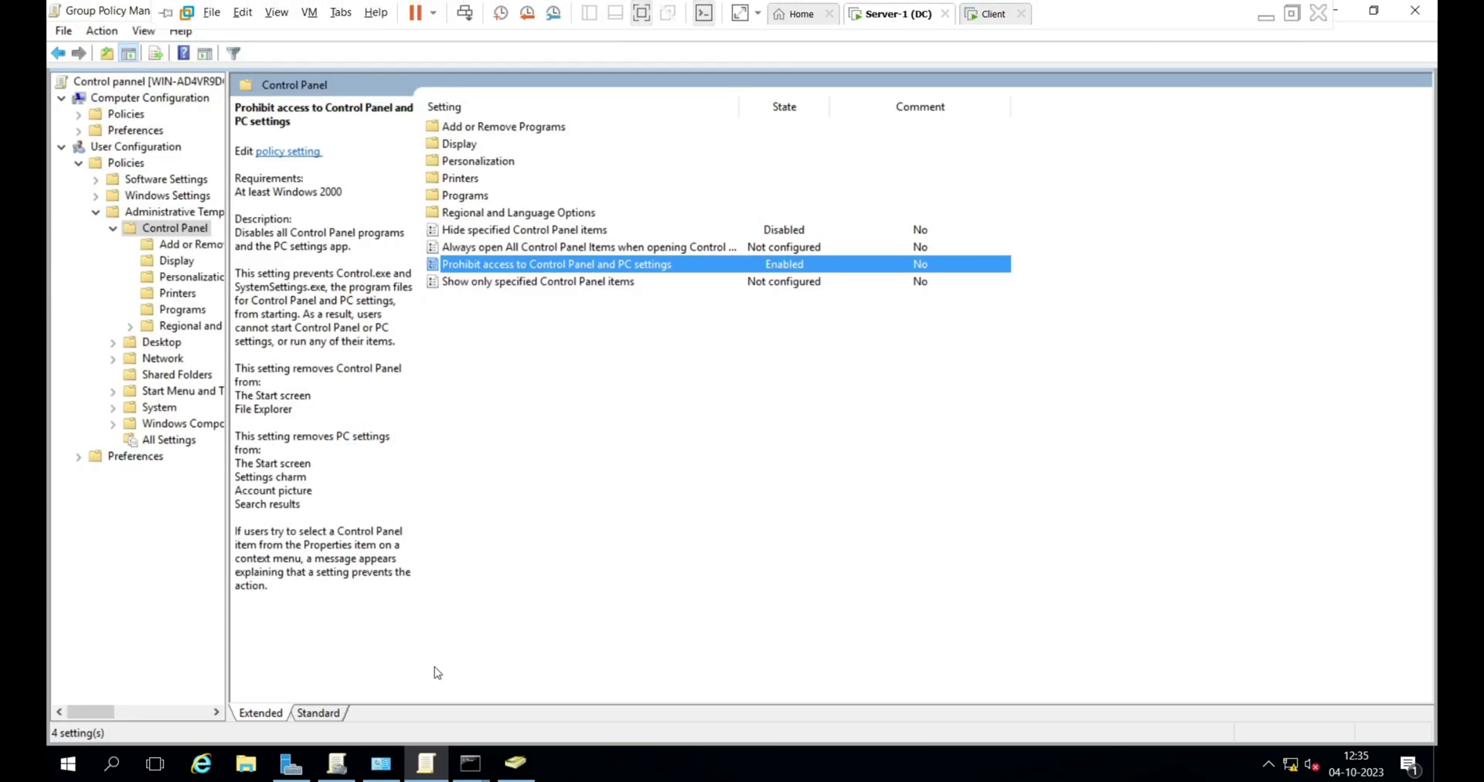
- Rerun gpupdate /force in the server command prompt
mouse_move(470, 763)
click(541, 681)
click(617, 553)
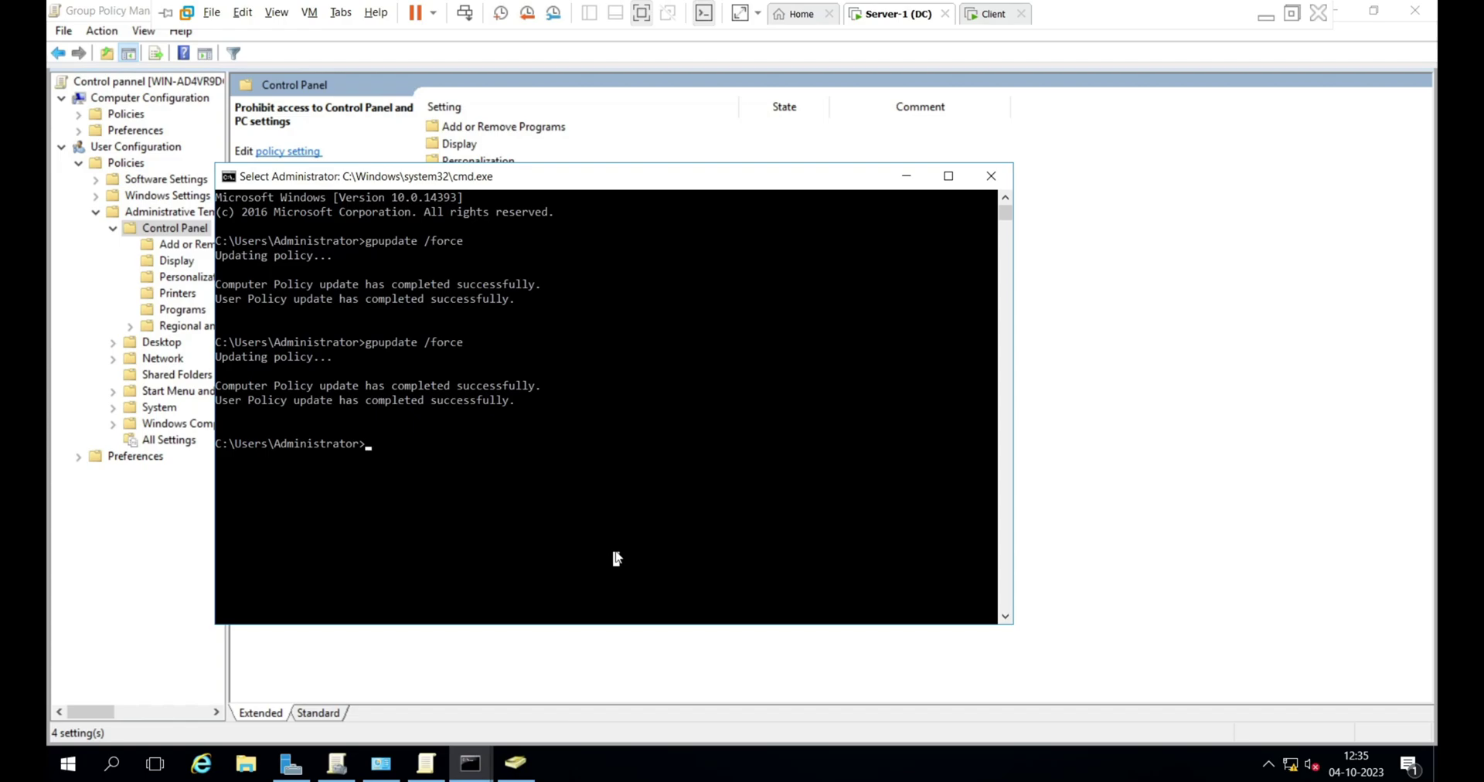
key(Up)
key(Return)
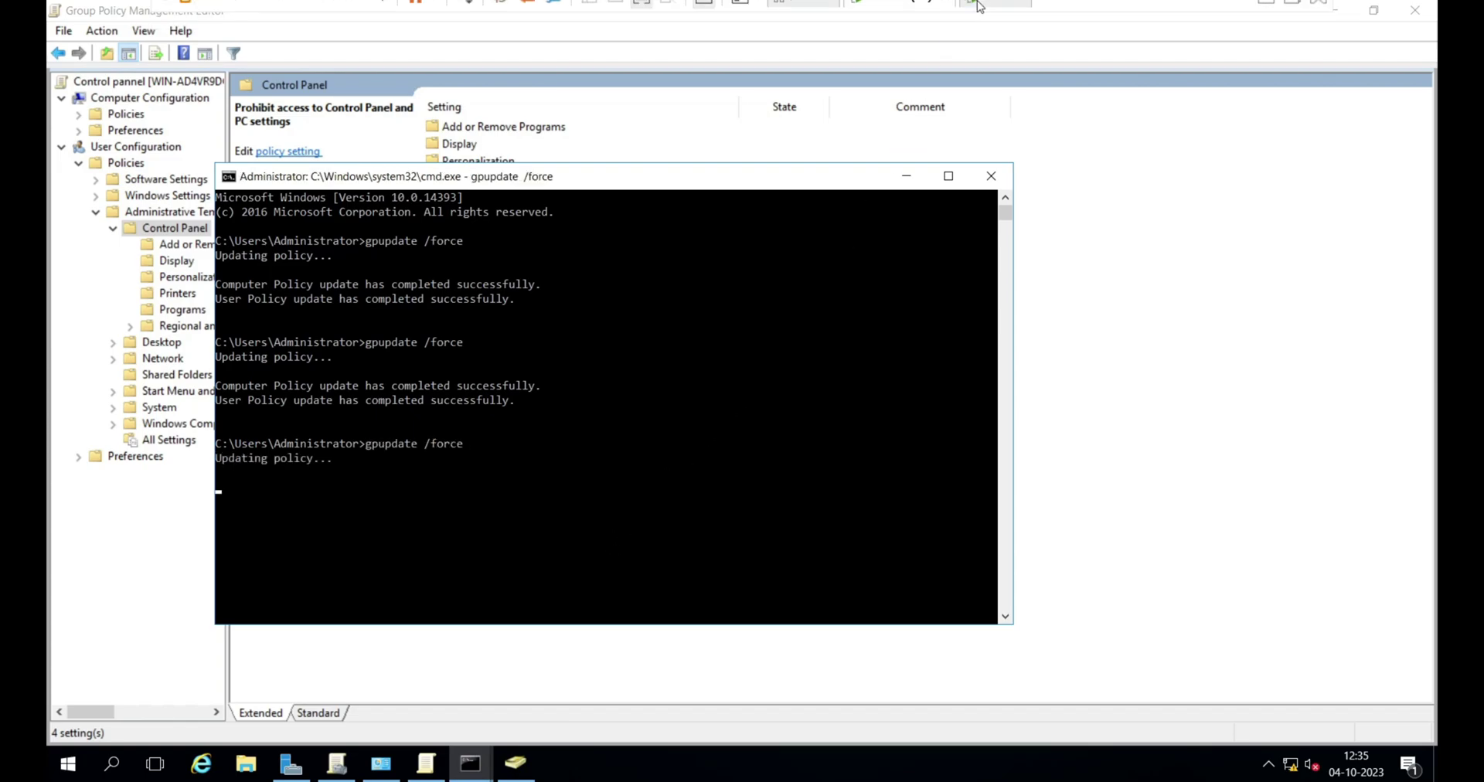
- On the client, launch cmd via Win+R and run gpupdate /force
click(983, 17)
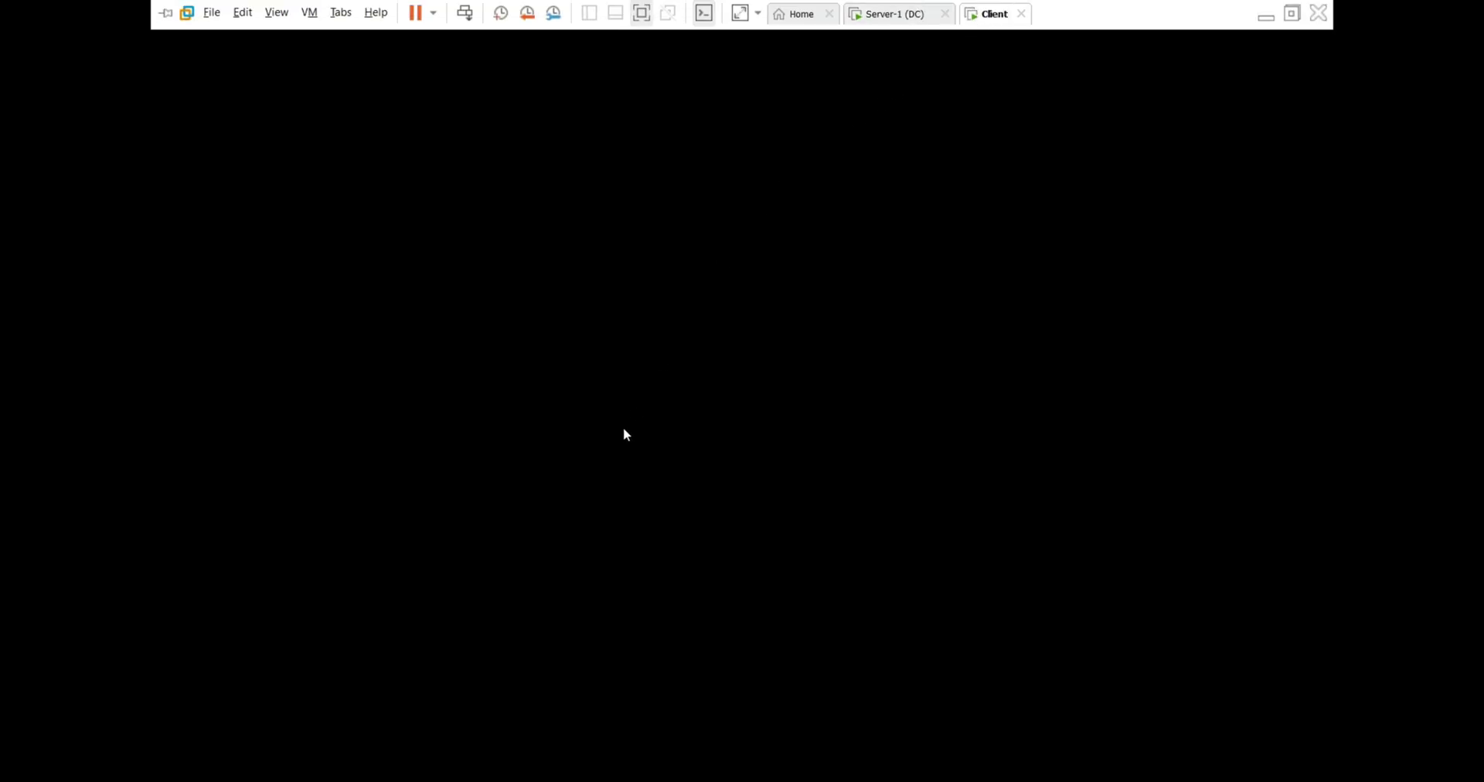
key(super+r)
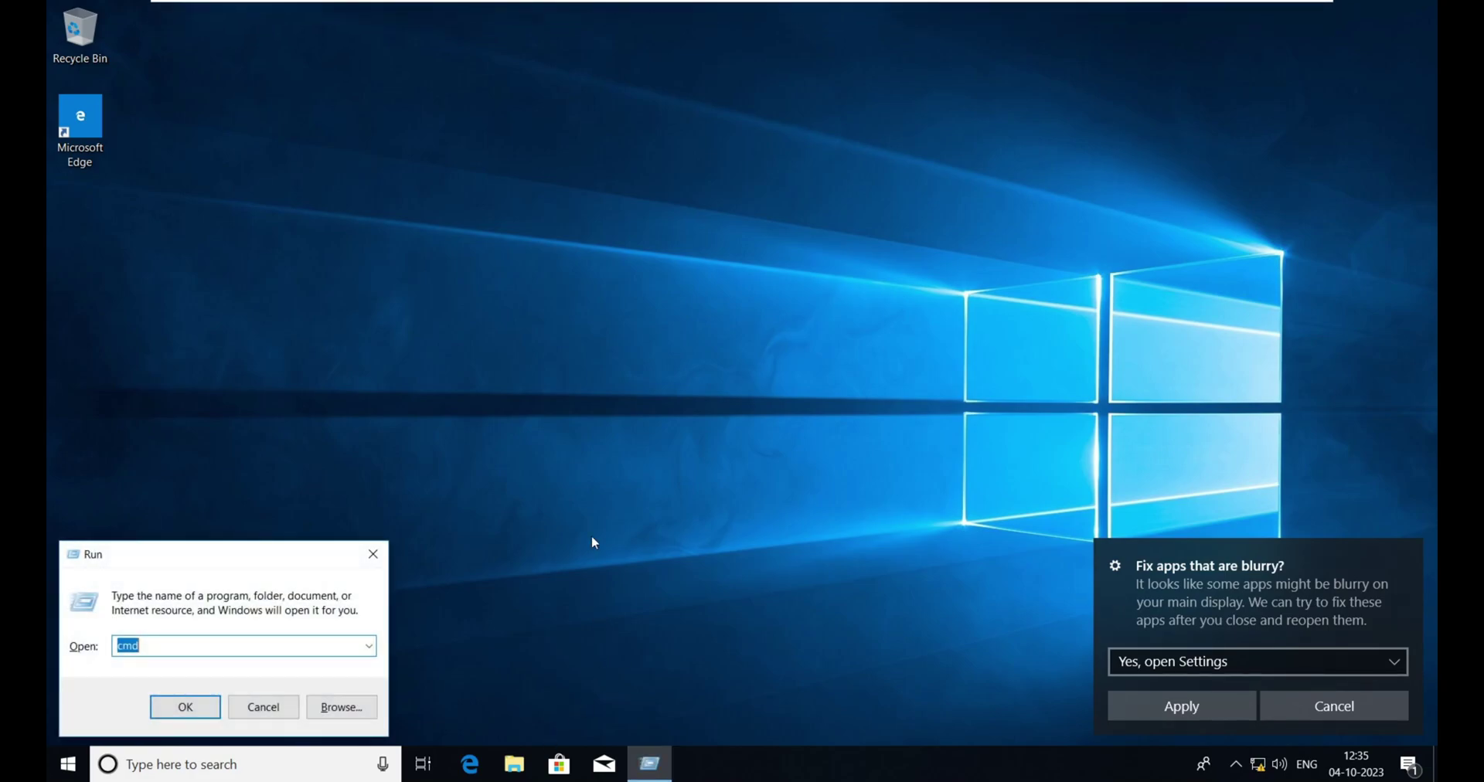
key(Return)
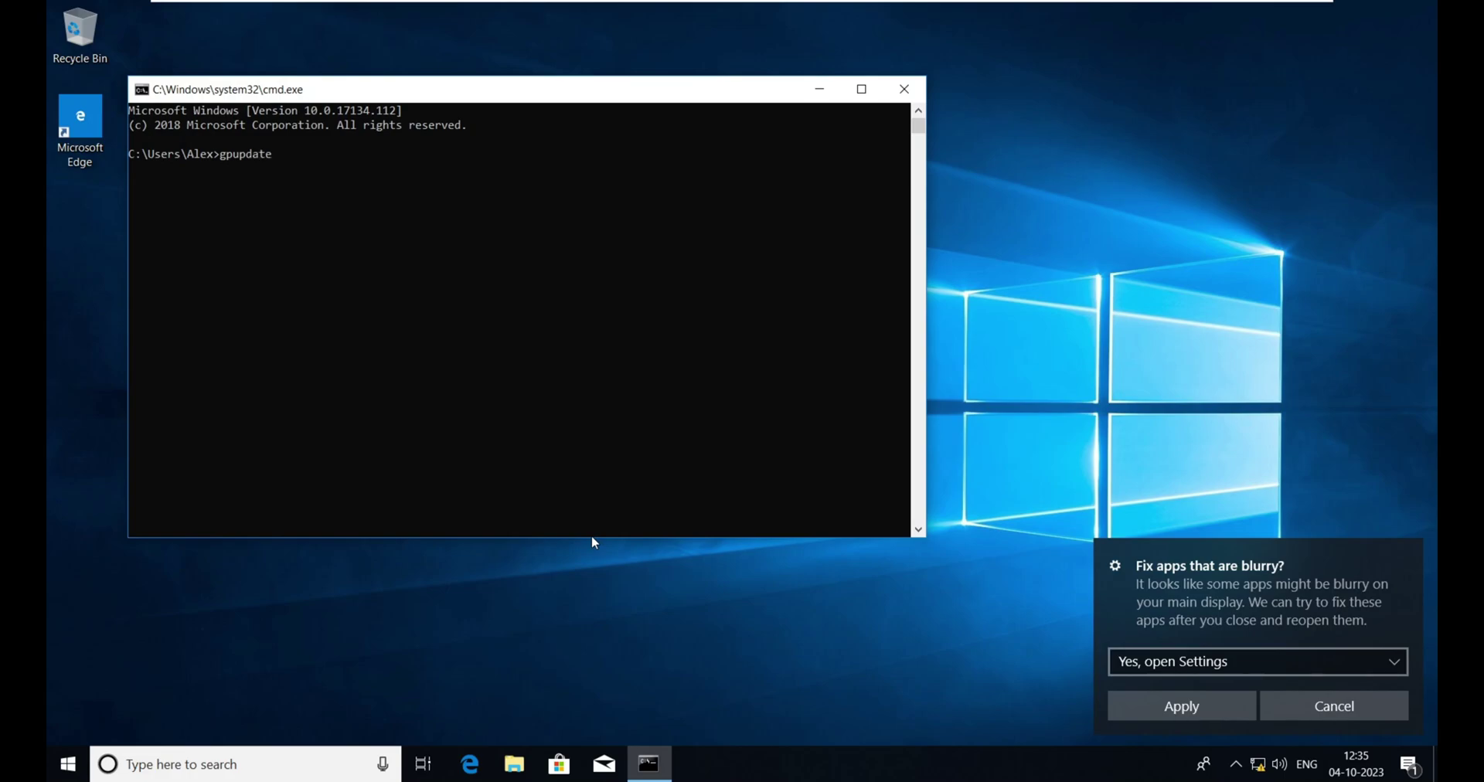
key(Return)
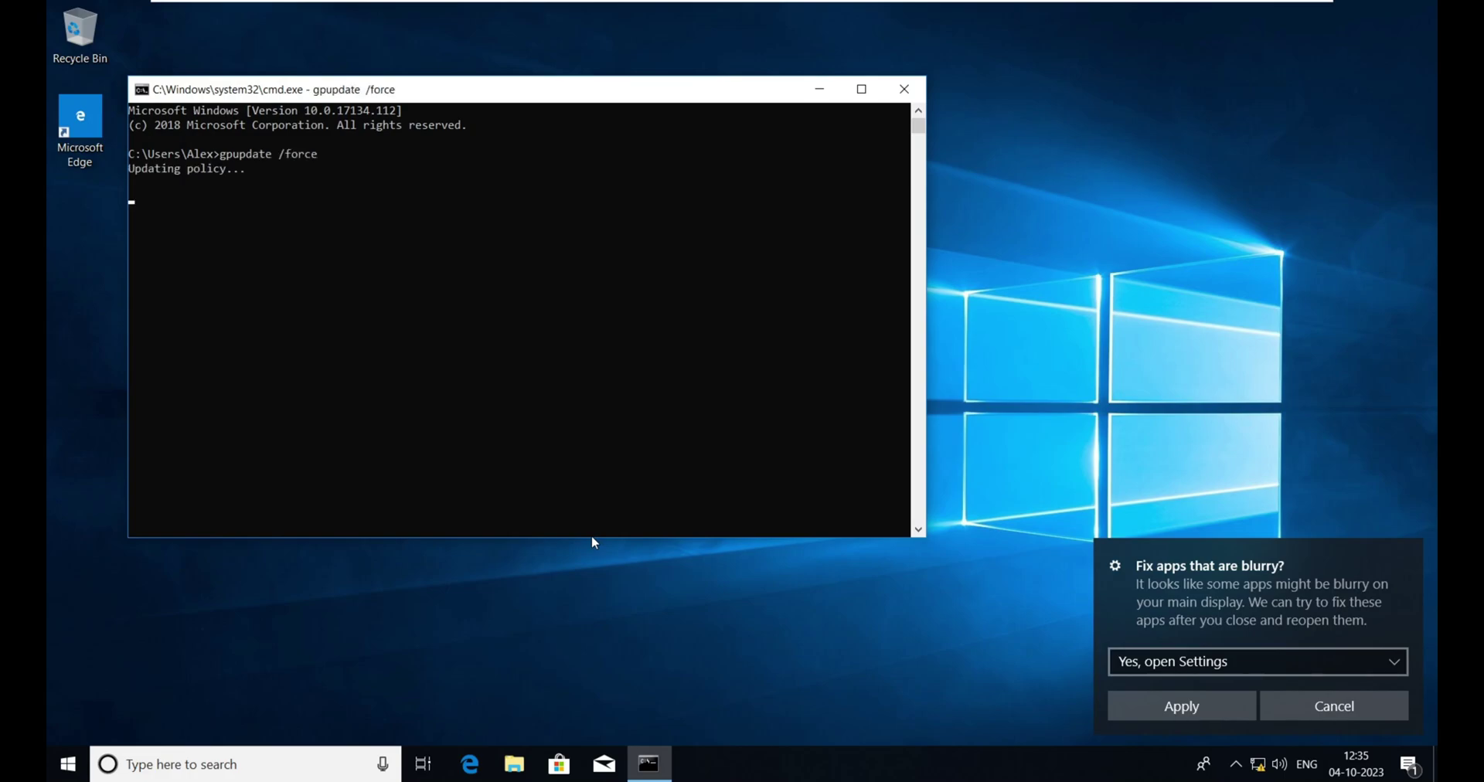
- Try opening Control Panel, dismiss the Restrictions error, and close the command prompt
key(super)
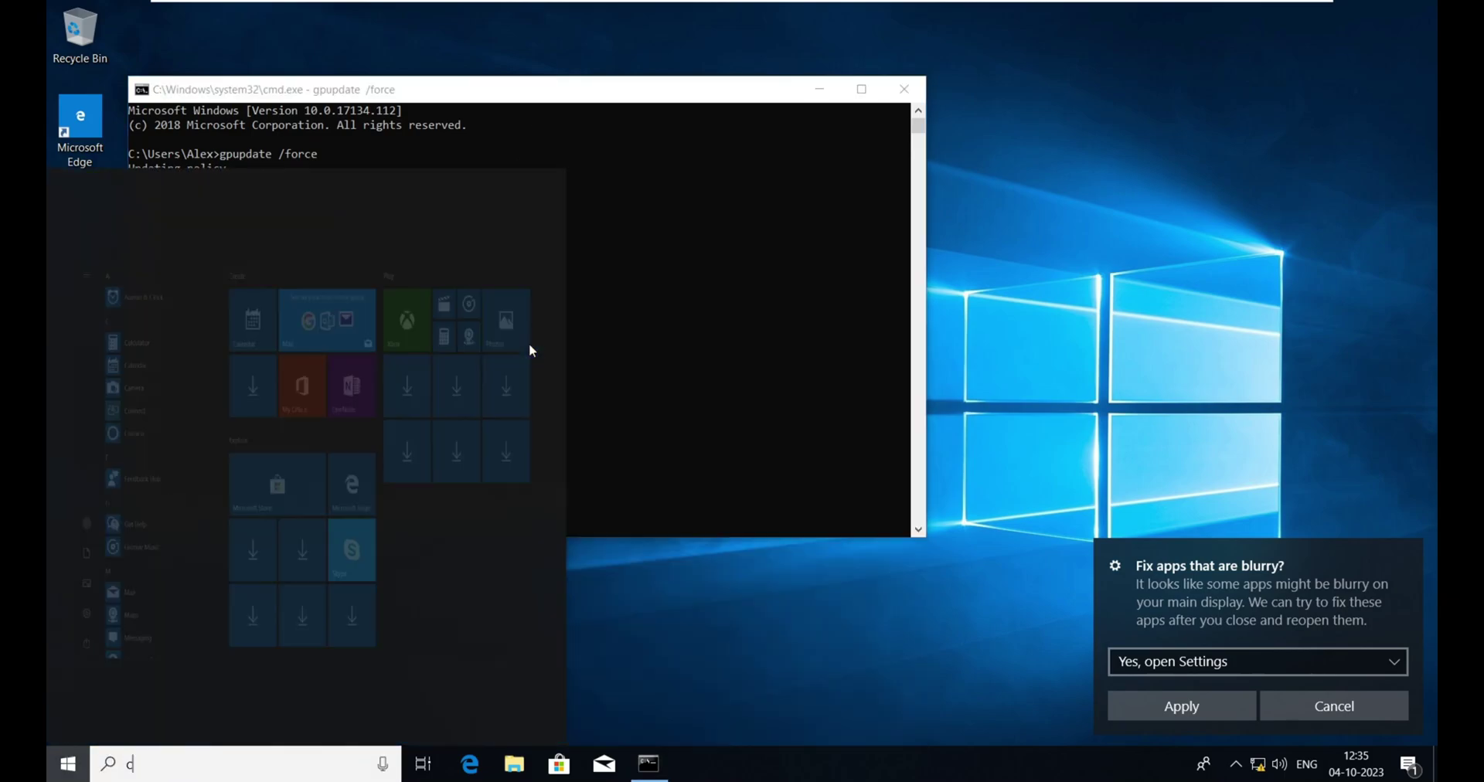
text(co)
key(Return)
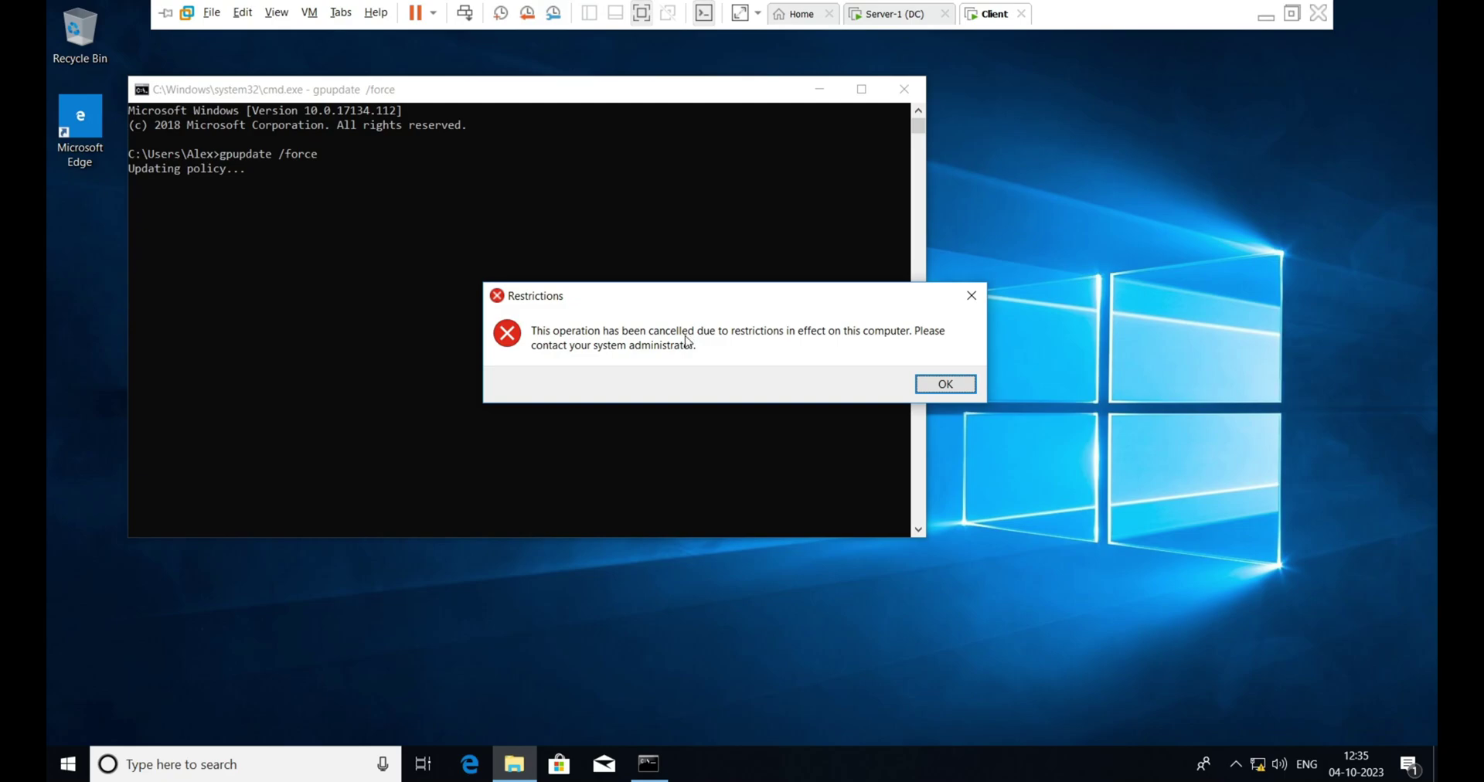
click(945, 385)
click(903, 89)
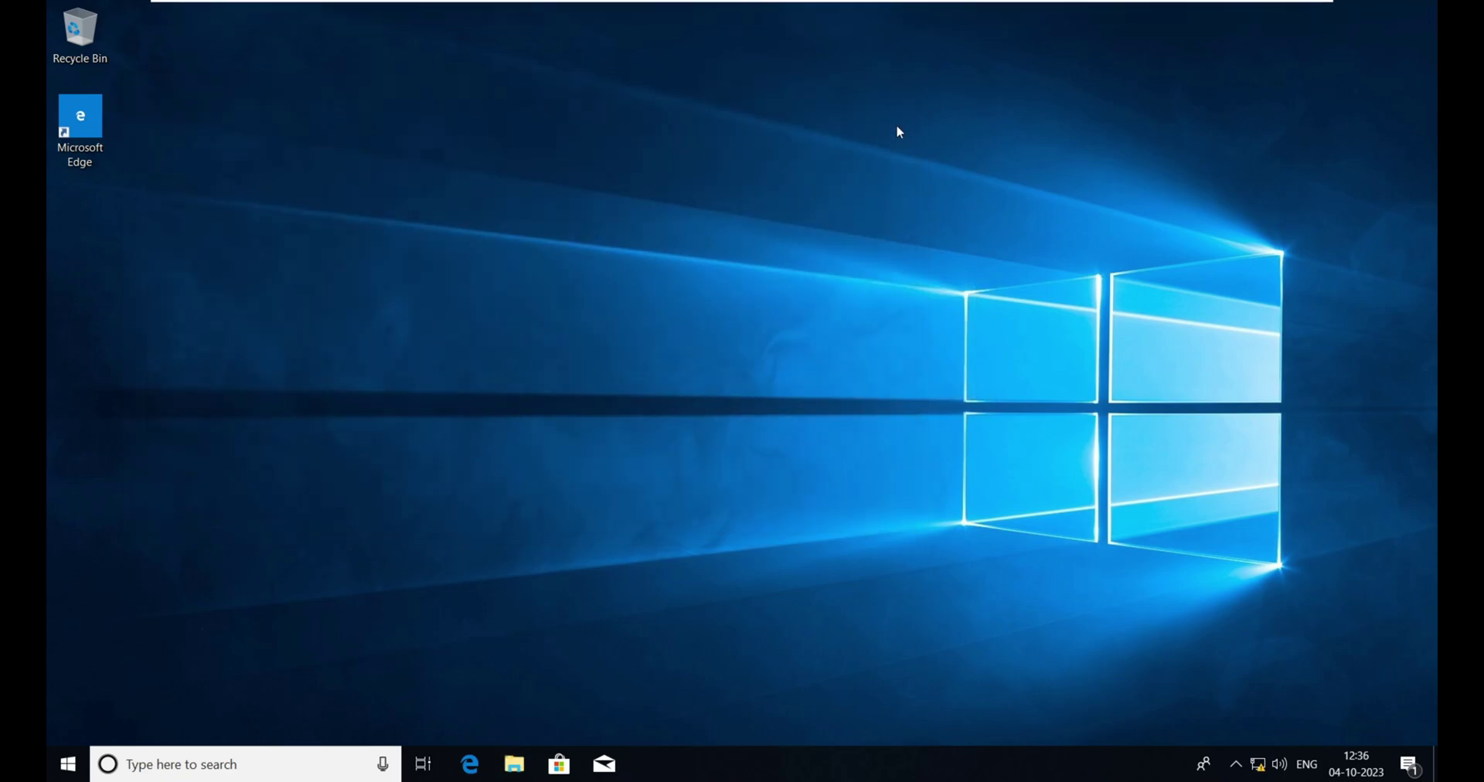